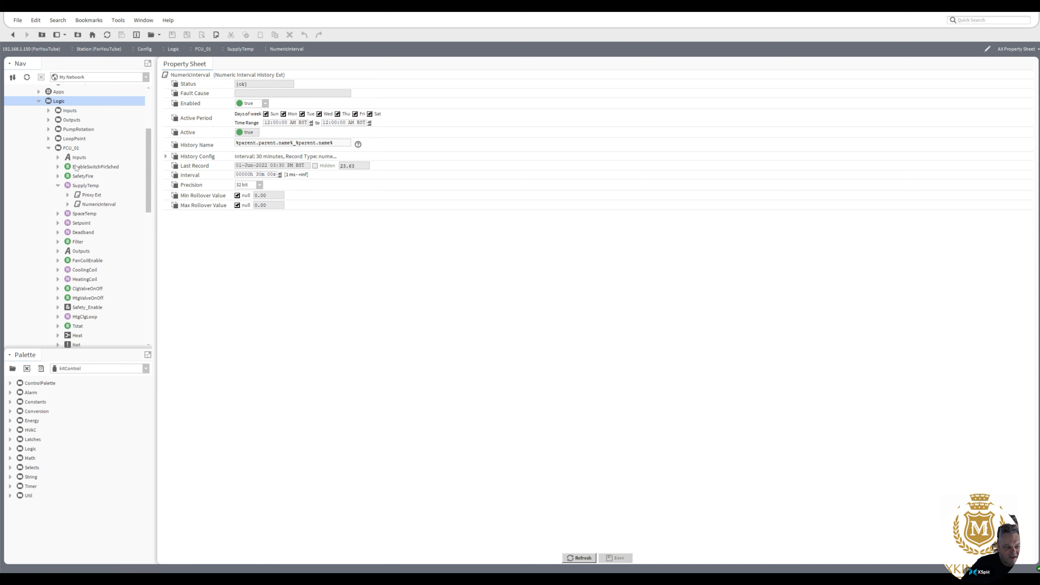
Collapse the FCU_01 folder so FCU_01, FCU_02 and FCU_03 and their SpaceTemp/SupplyTemp histories are listed.
click(79, 187)
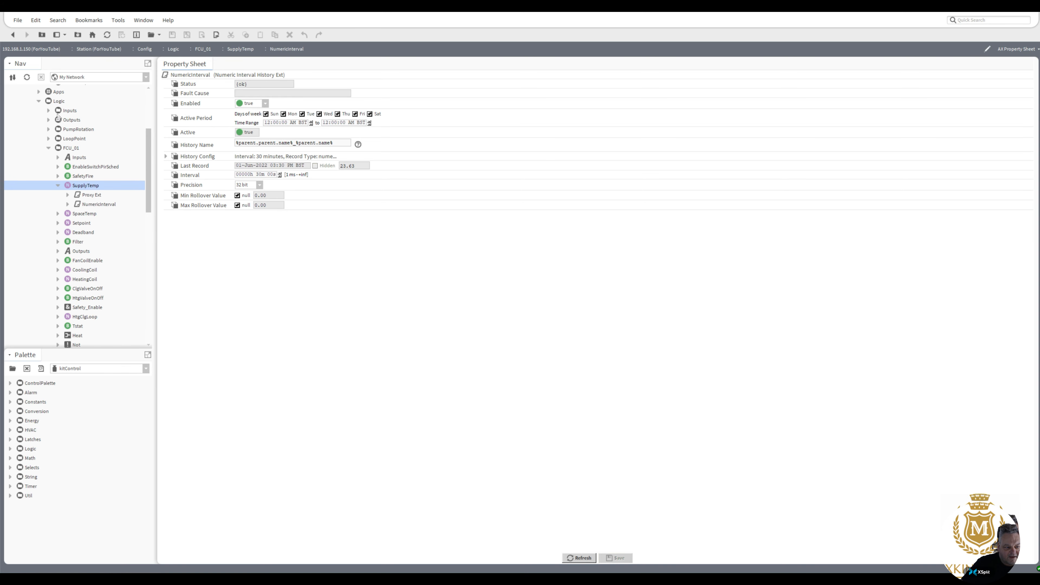
click(56, 104)
click(83, 214)
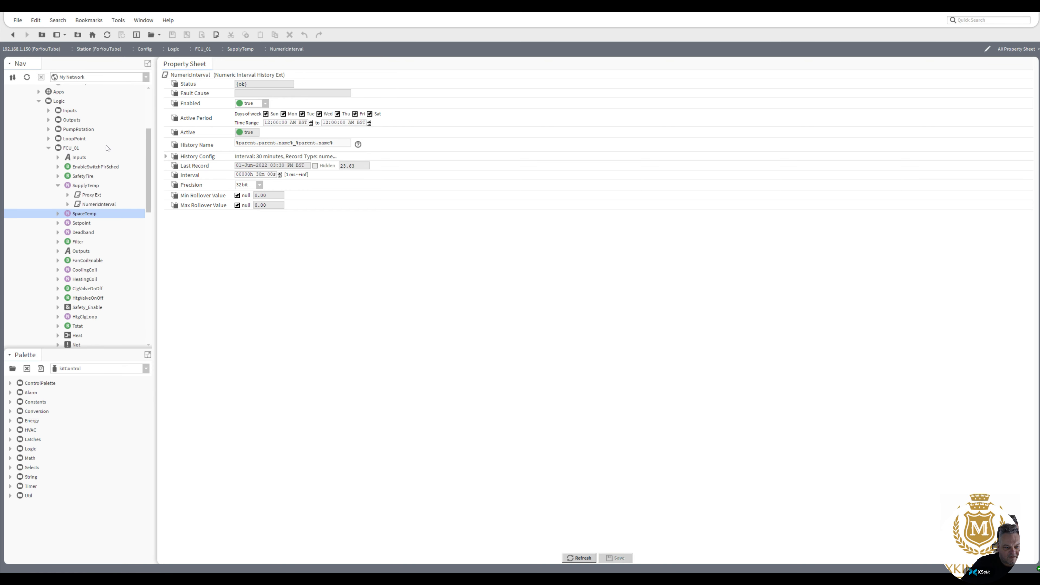
click(70, 148)
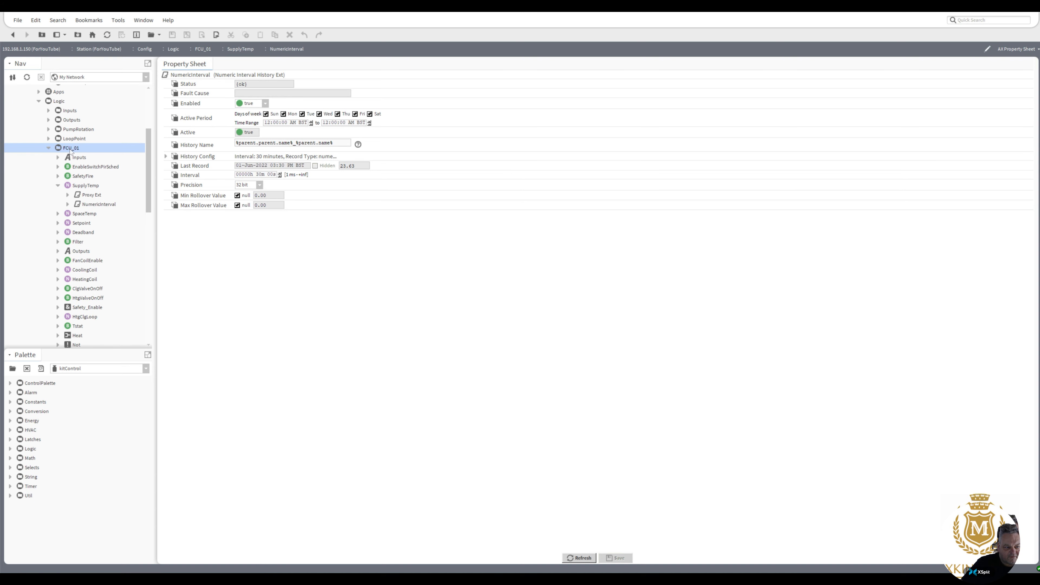
click(48, 149)
click(68, 214)
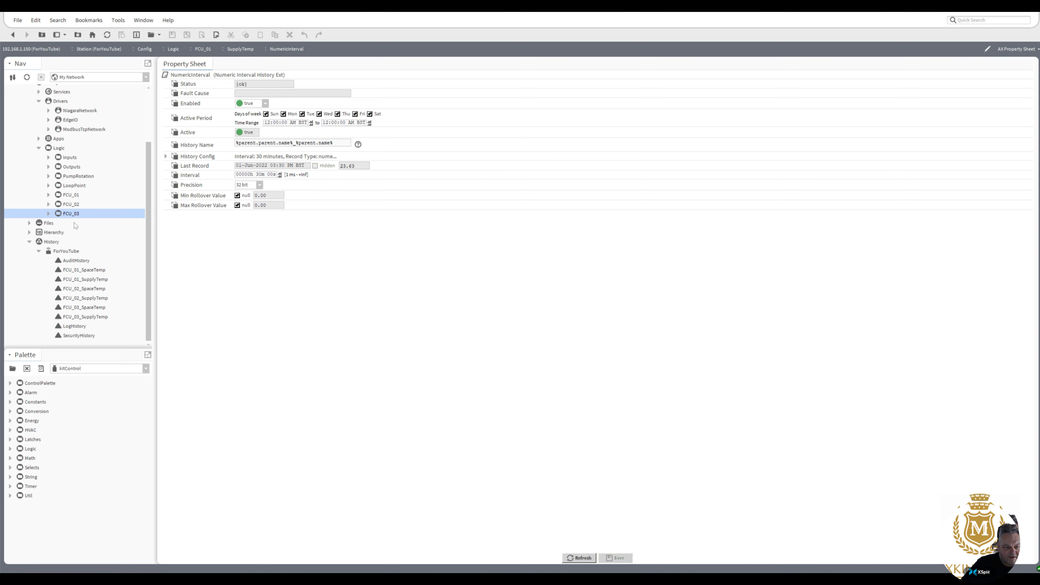
Collapse the Logic and Drivers folders and expand the station's Services folder.
scroll(147, 221, up, 2)
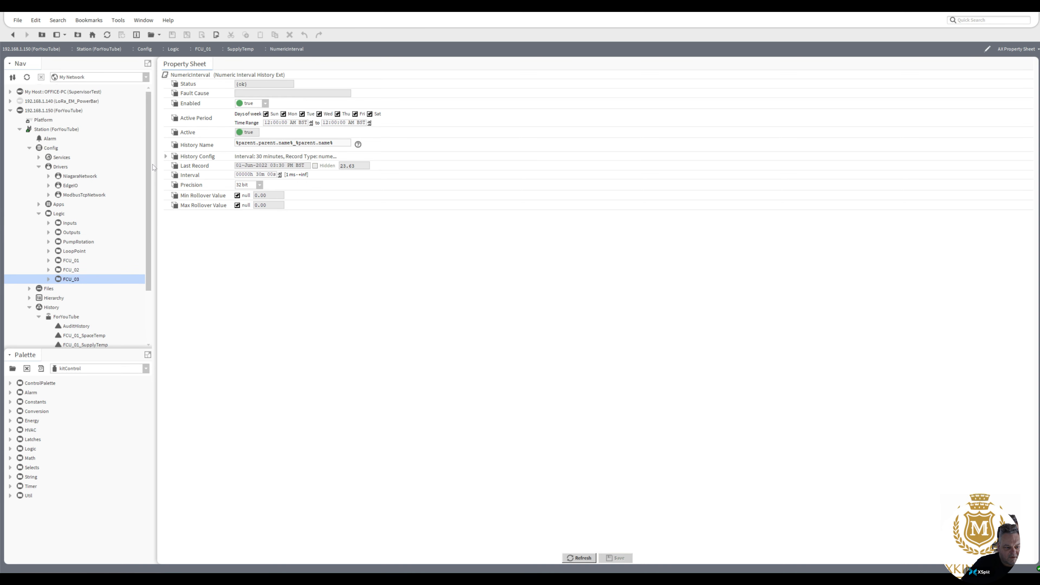
click(39, 214)
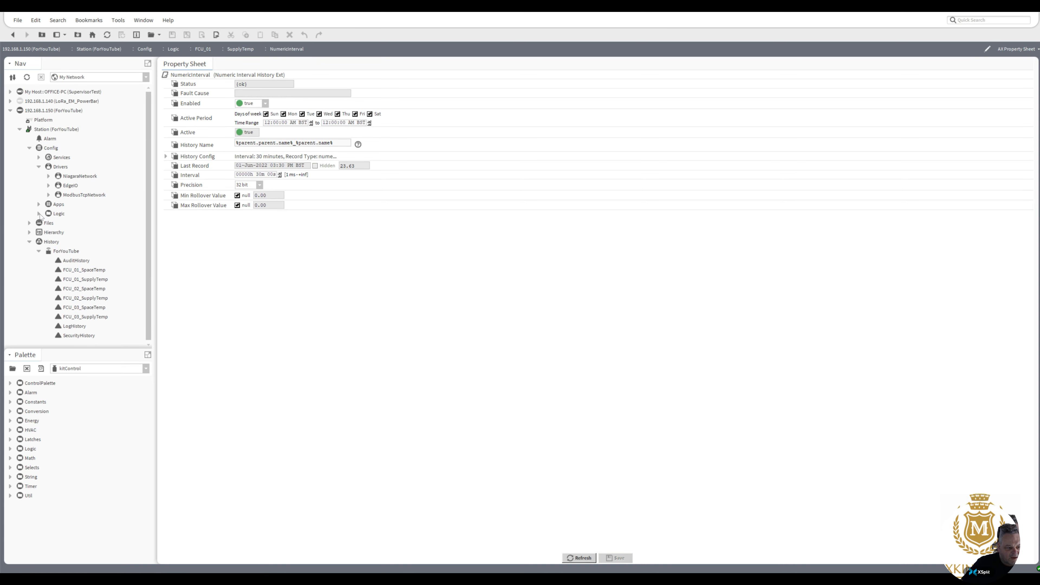
click(39, 166)
click(39, 158)
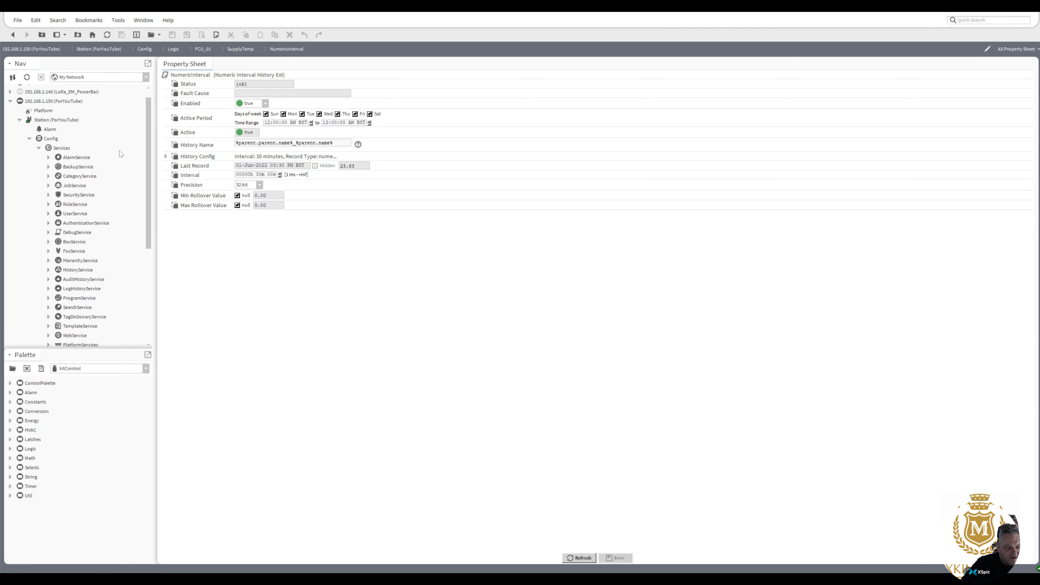
scroll(148, 158, down, 1)
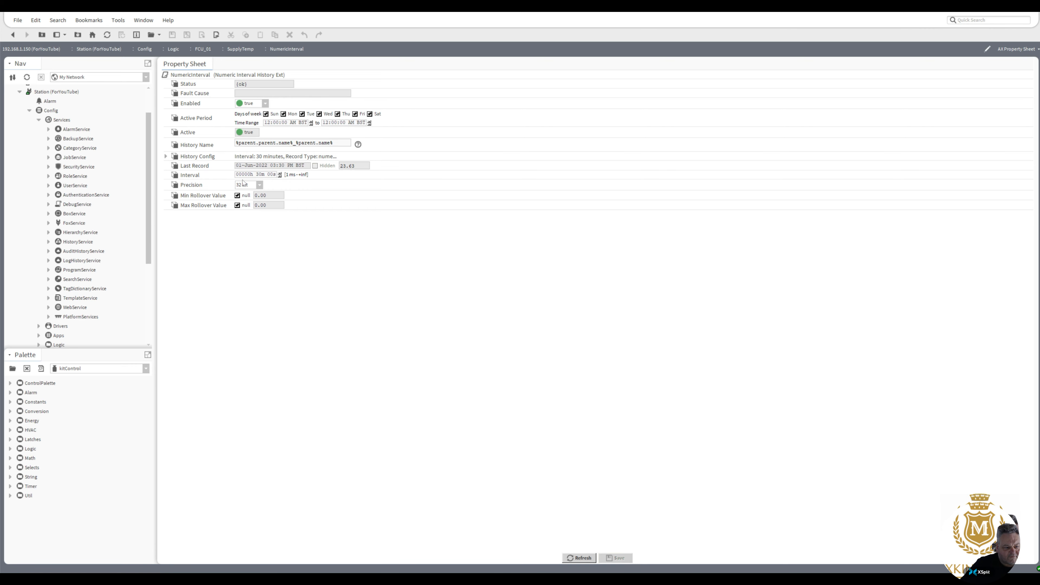
Load the email palette and add an EmailService to Services with its default name.
click(12, 369)
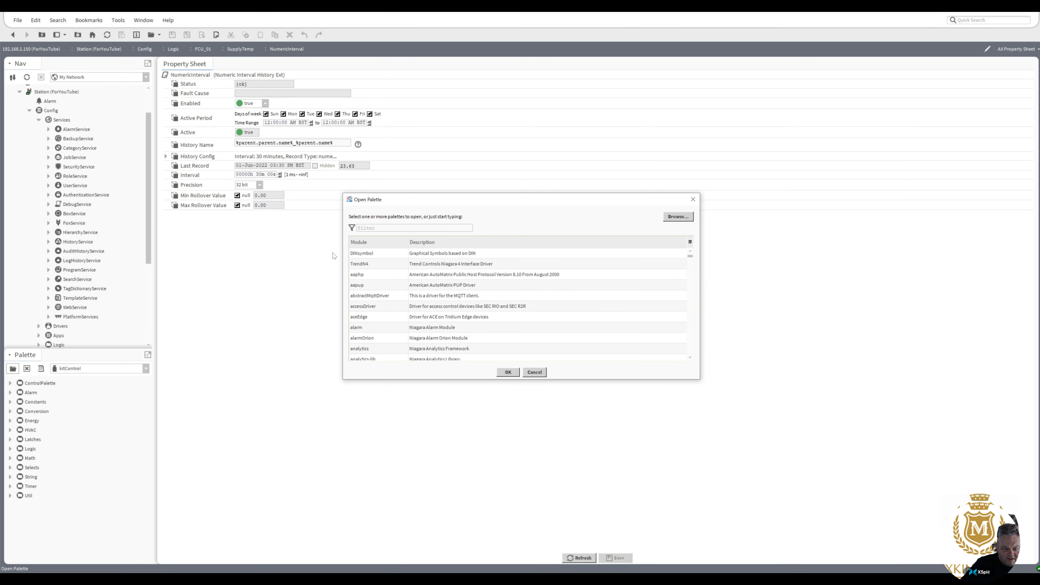
text(em)
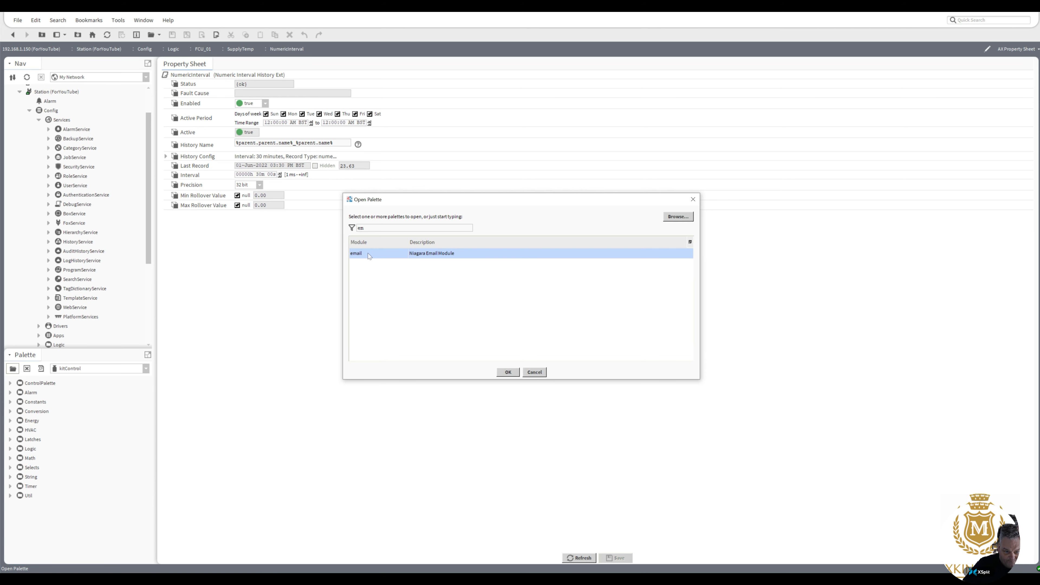
double_click(363, 254)
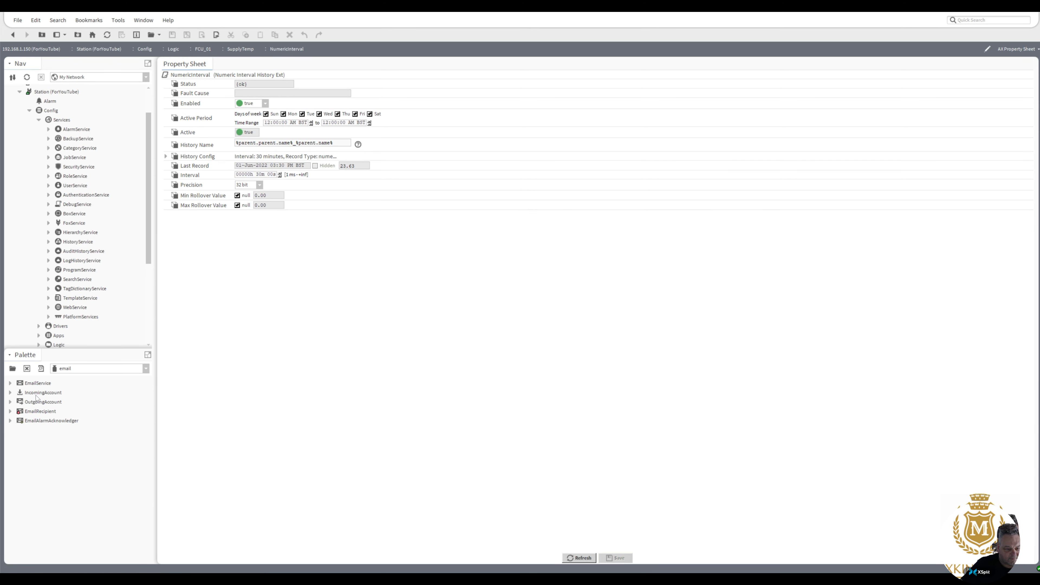
drag(20, 387, 66, 124)
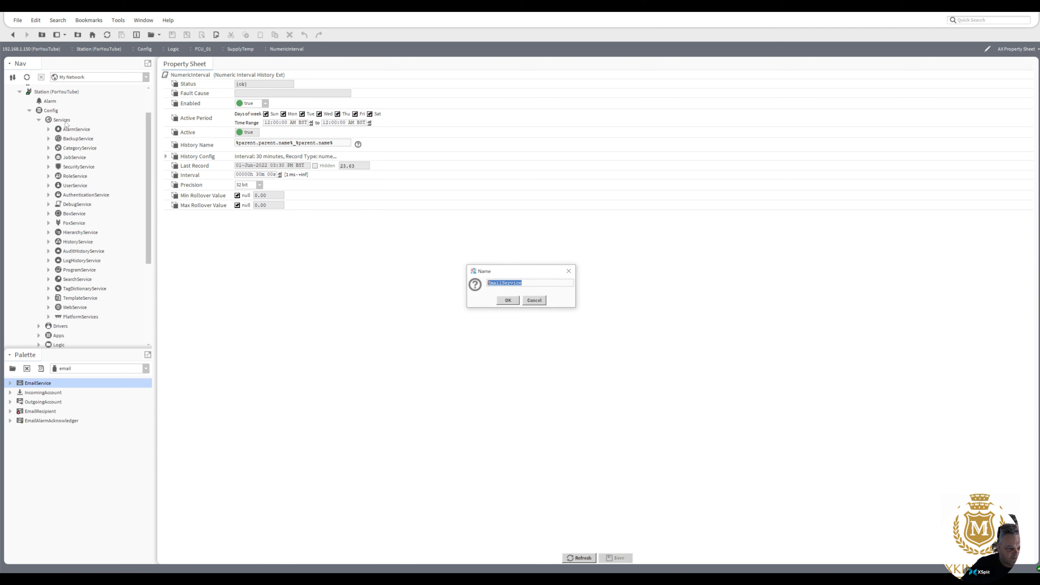
click(508, 300)
Add an OutgoingAccount component inside the new EmailService, keeping its default name.
click(50, 328)
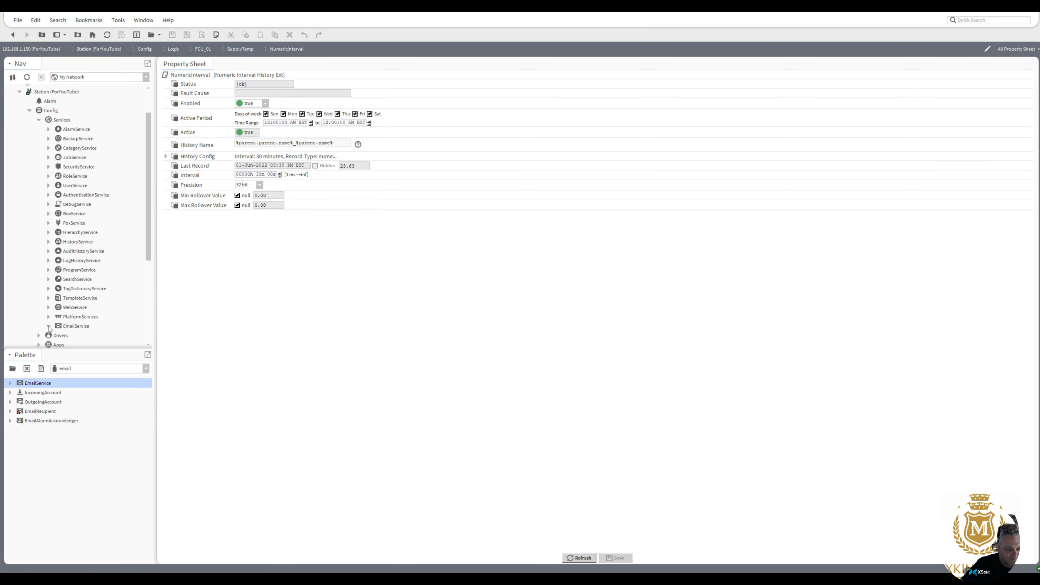
click(43, 403)
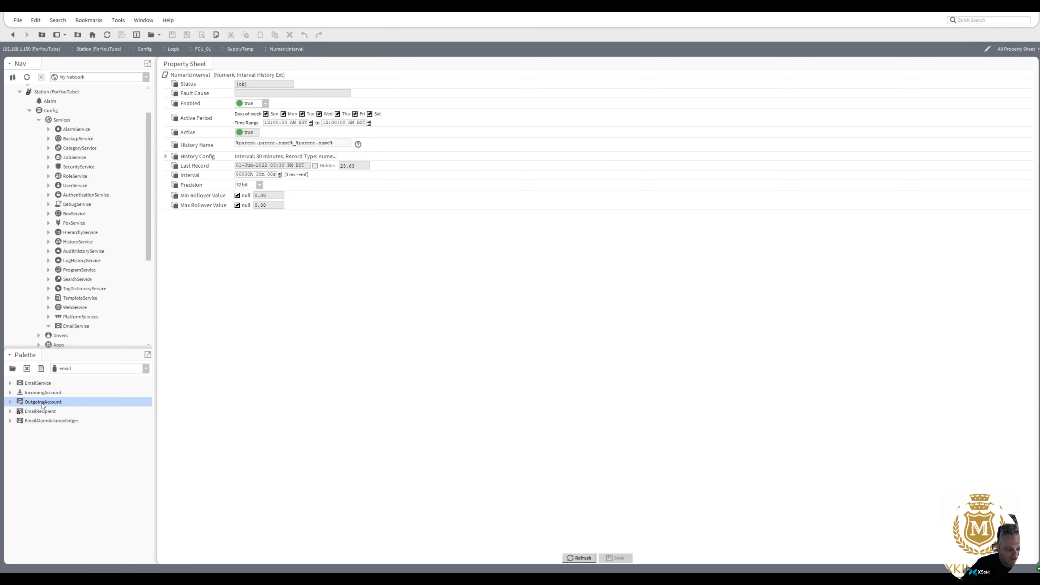
drag(42, 404, 76, 327)
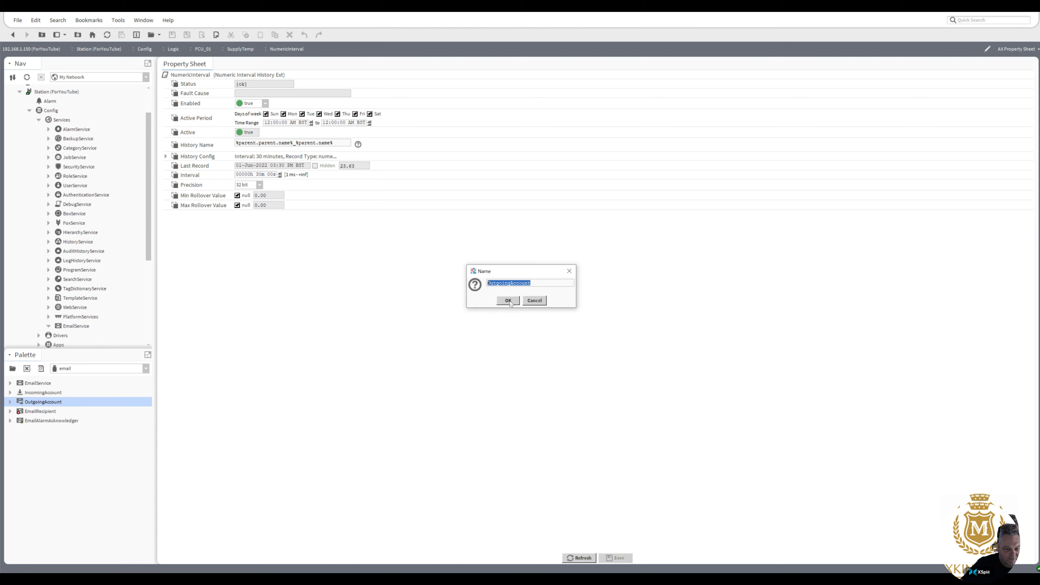
key(Return)
Set the OutgoingAccount hostname to maxking.org.uk and enter the sending account's e-mail address and password.
double_click(91, 336)
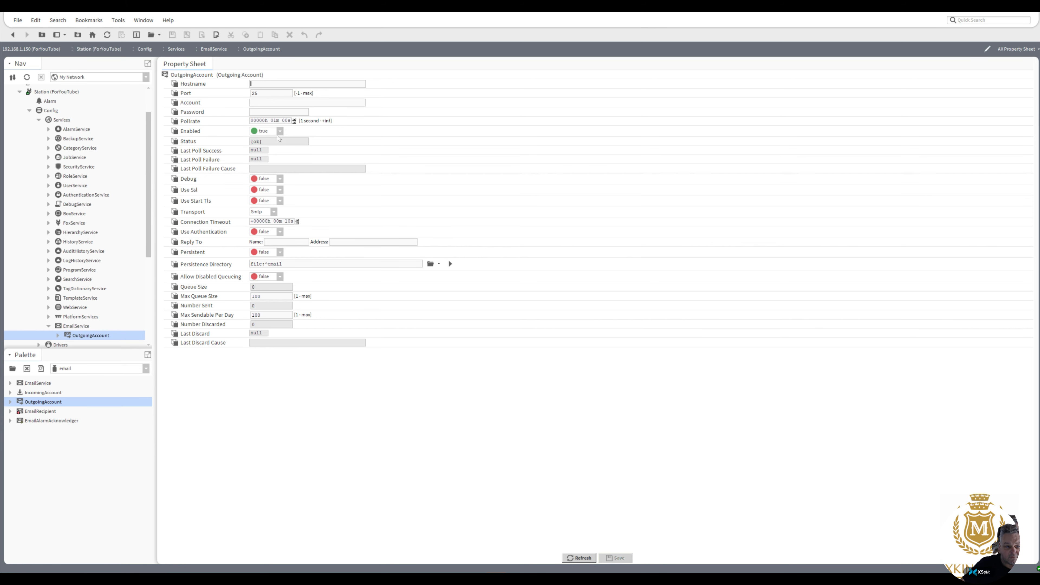
text(max)
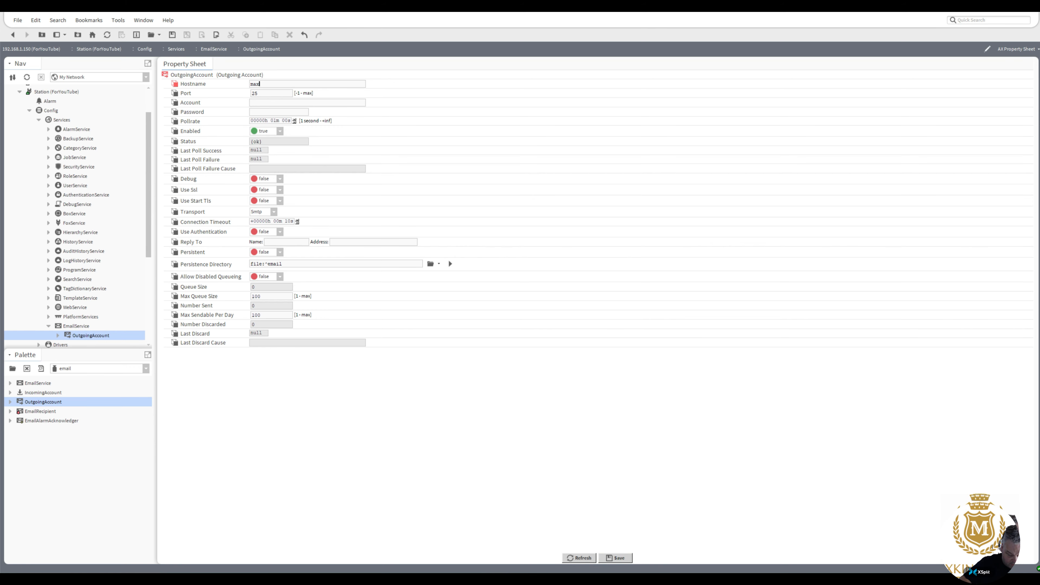
text(king.org.uk)
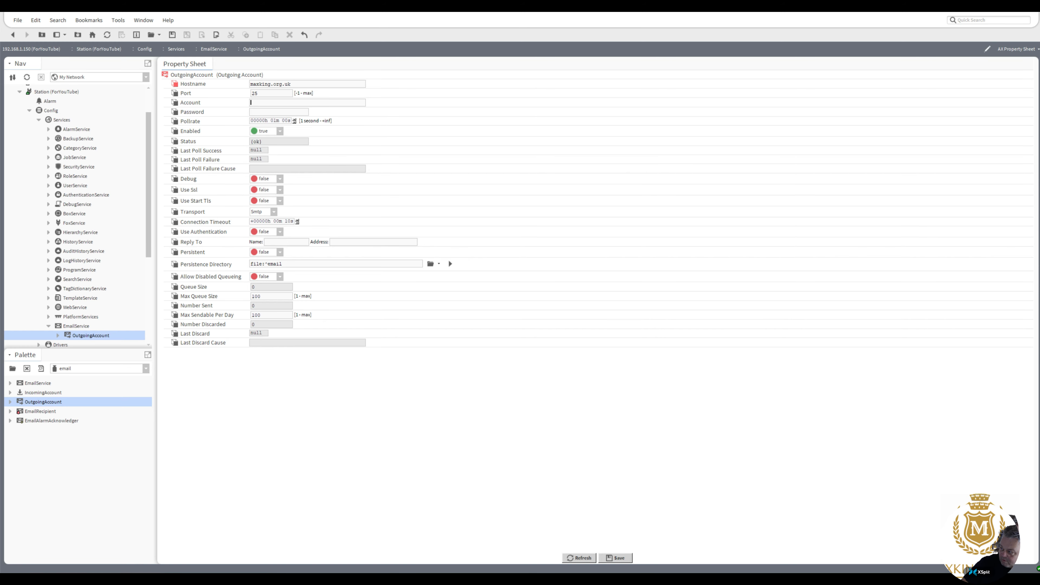
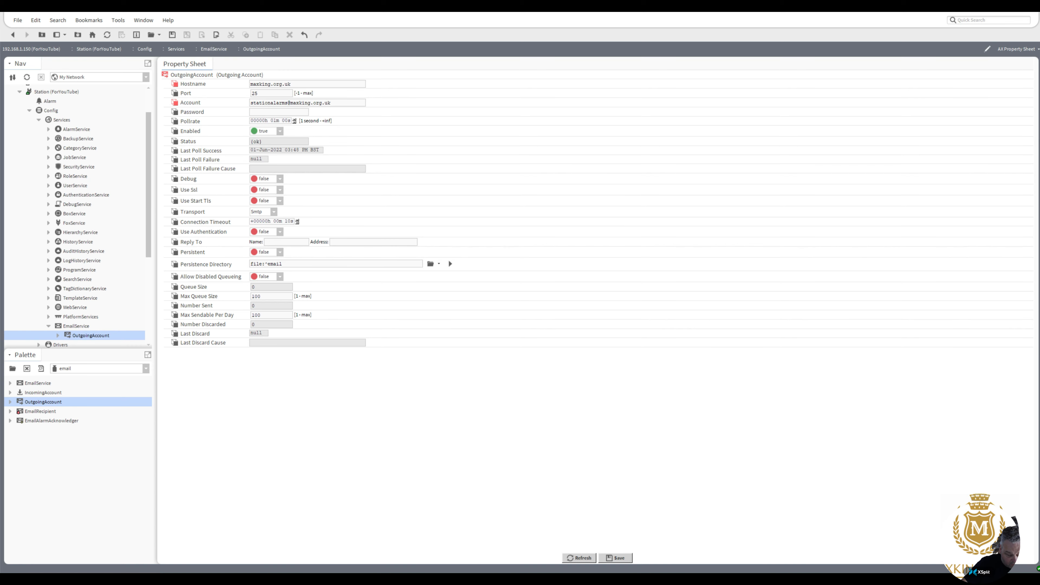
text(•••••••••)
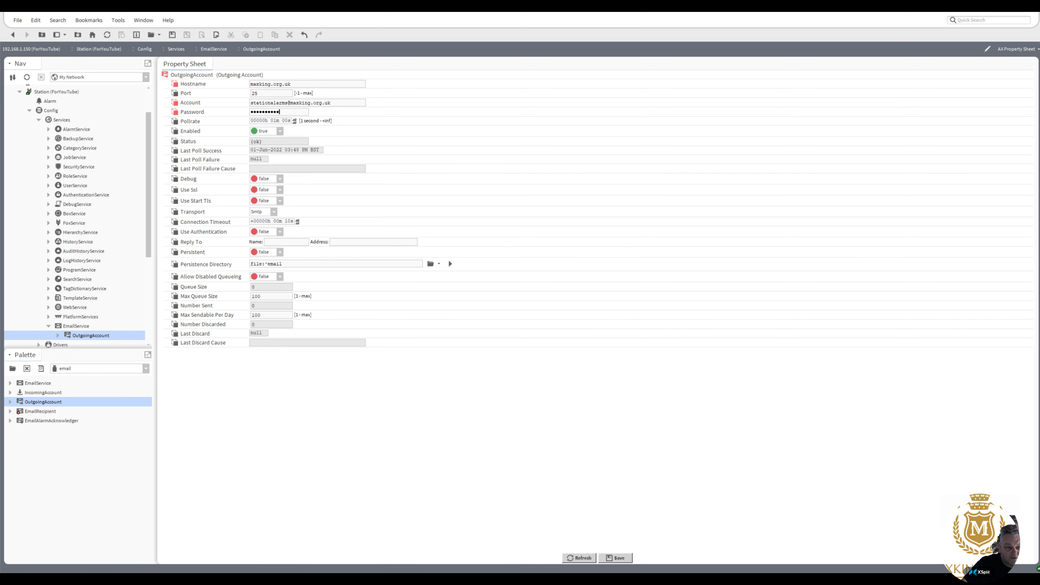
Set Reply To name 'Maxking Itd' and the support e-mail address, set Use Authentication true, and save.
click(277, 245)
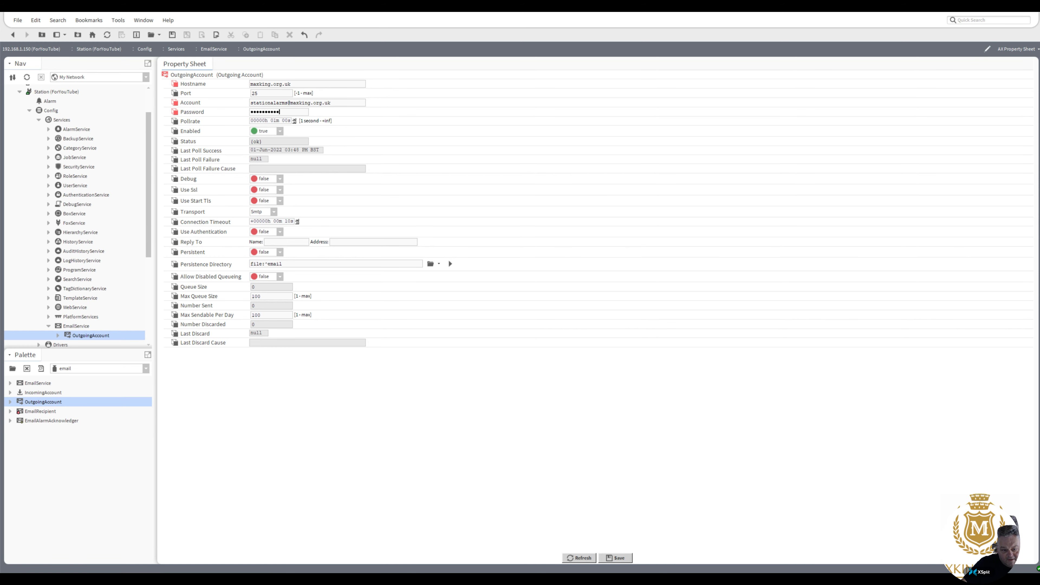
text(Maxkin)
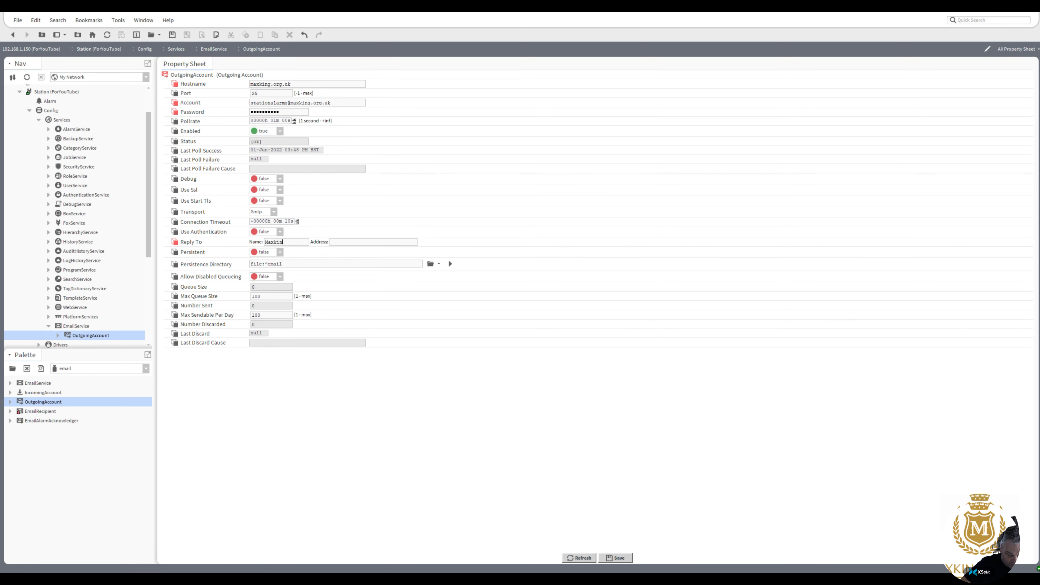
text(g Itd)
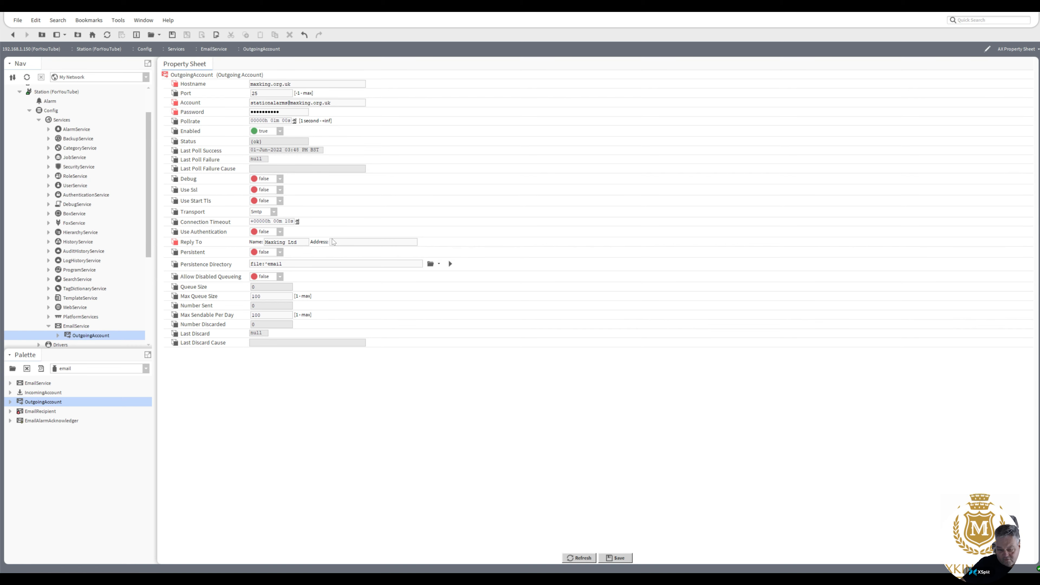
click(333, 242)
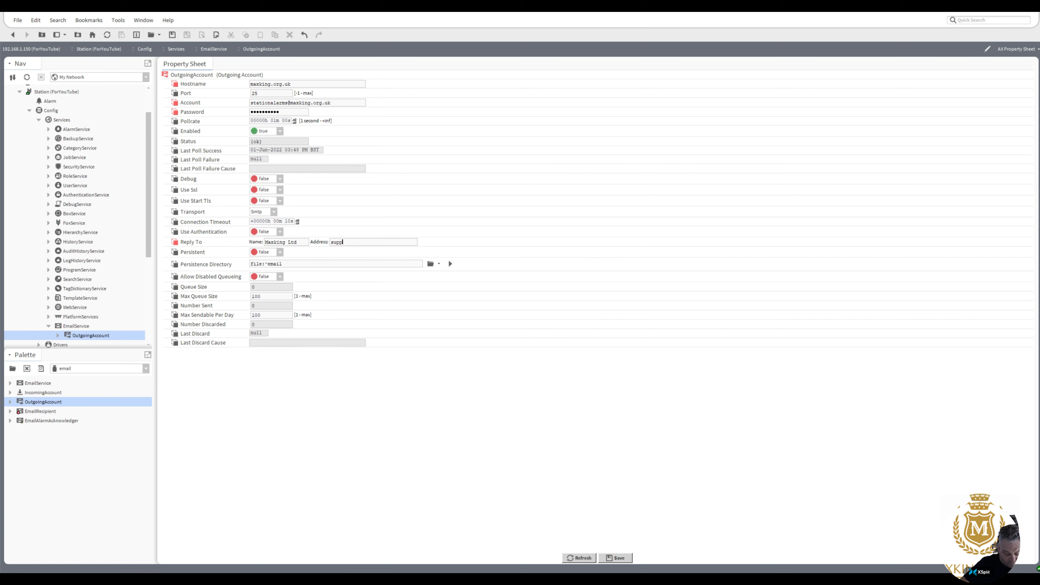
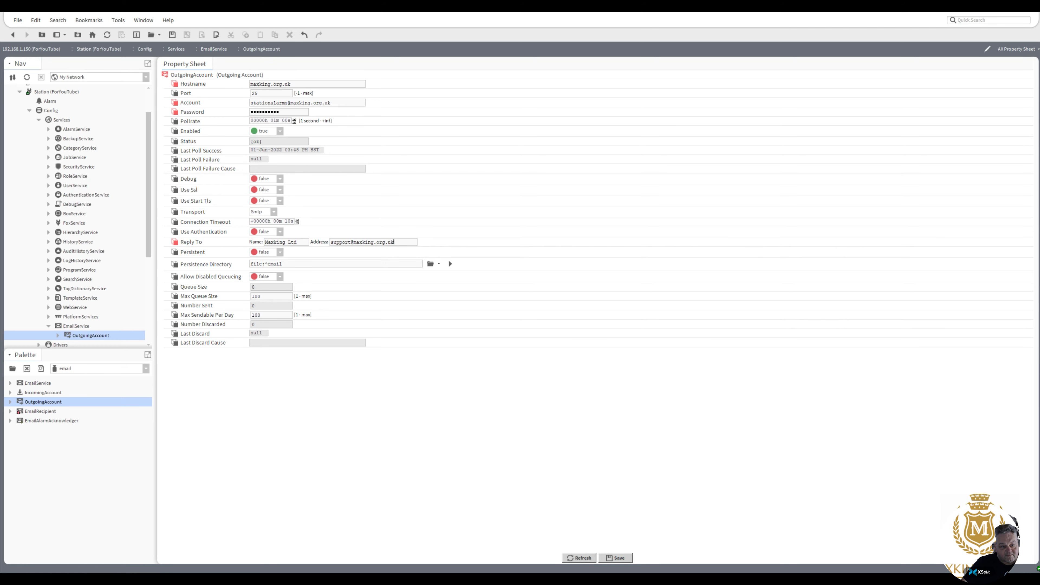
drag(259, 94, 235, 103)
click(280, 233)
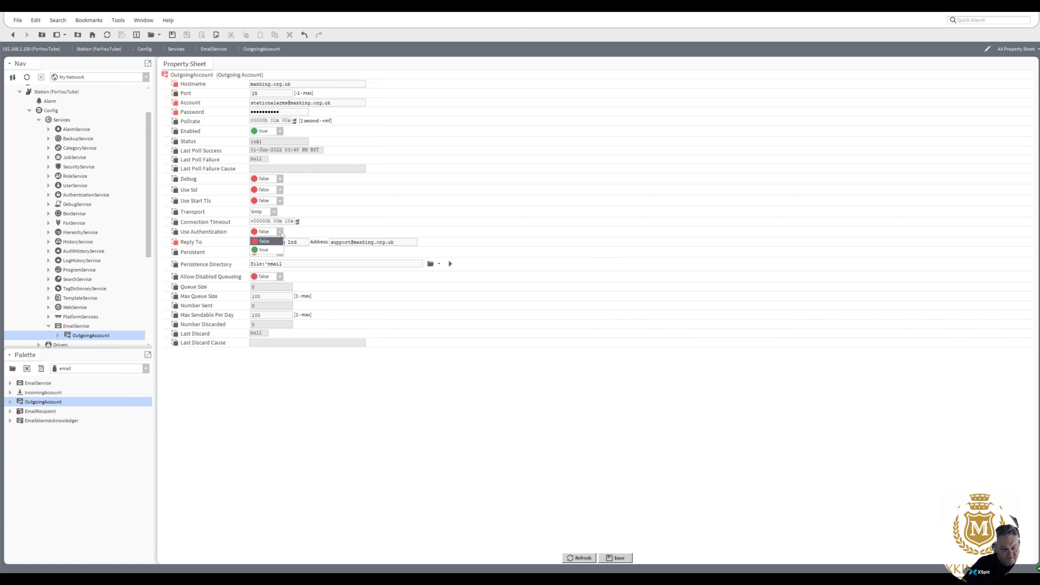
click(271, 250)
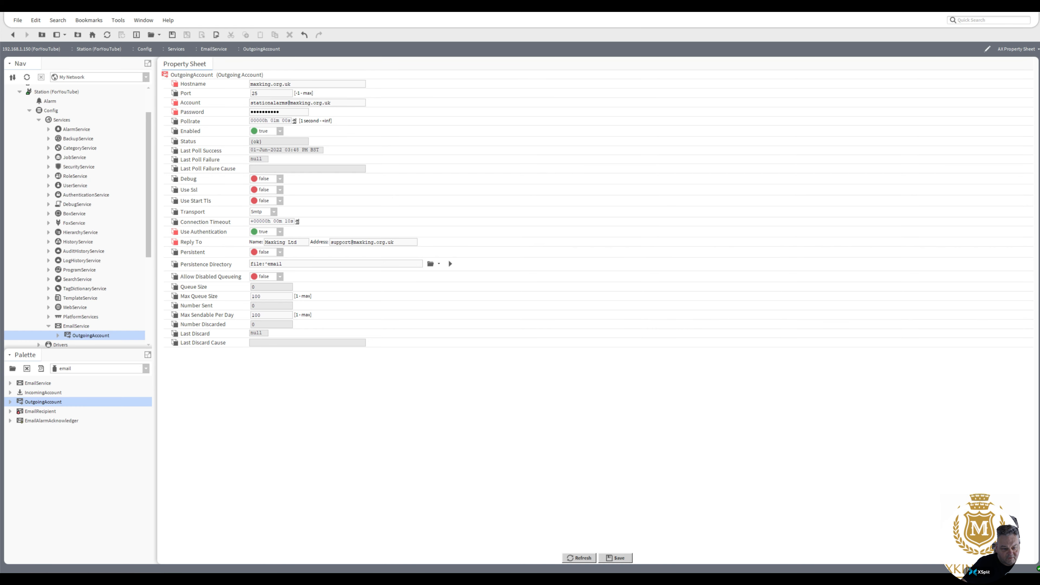
click(614, 558)
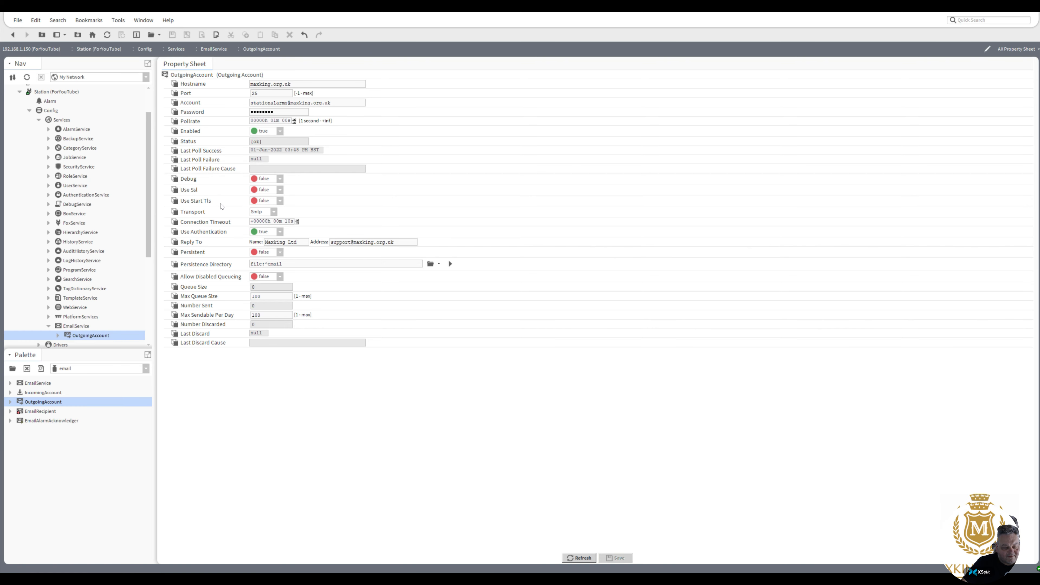
Start the OutgoingAccount Send action and enter the sender and recipient names and e-mail addresses.
right_click(90, 335)
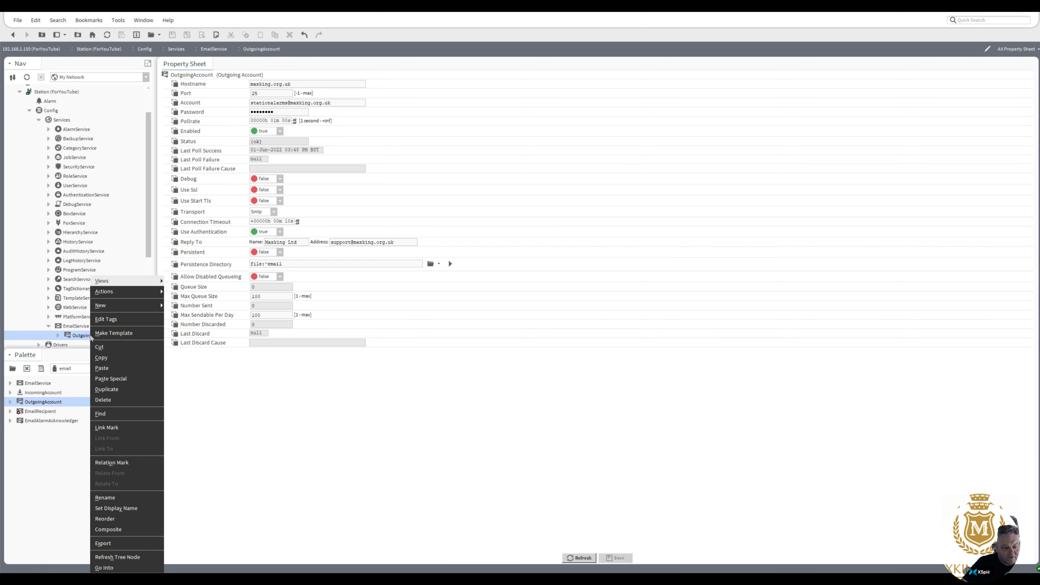
mouse_move(130, 295)
click(176, 292)
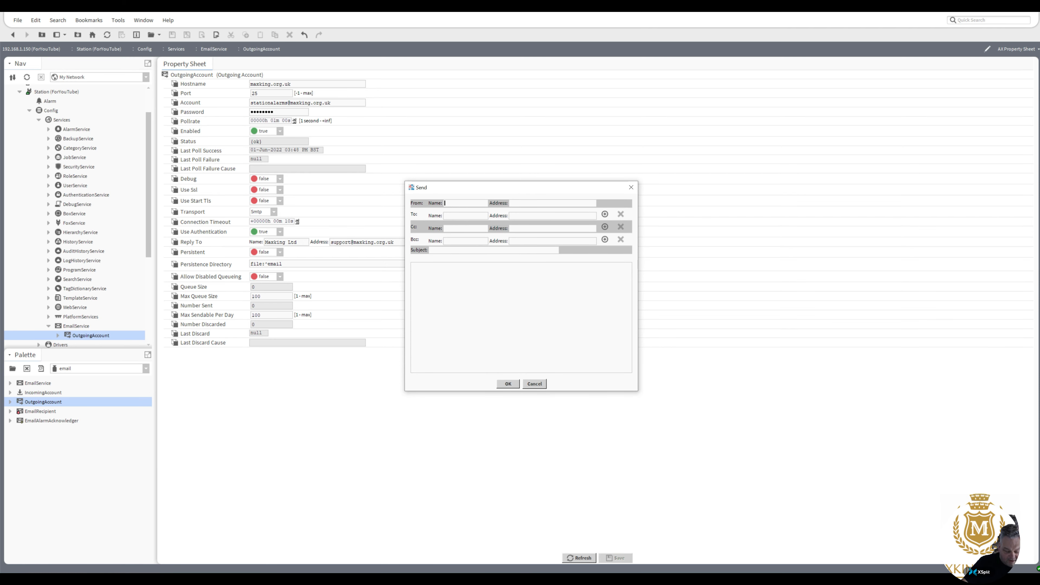
text(pmk)
click(510, 202)
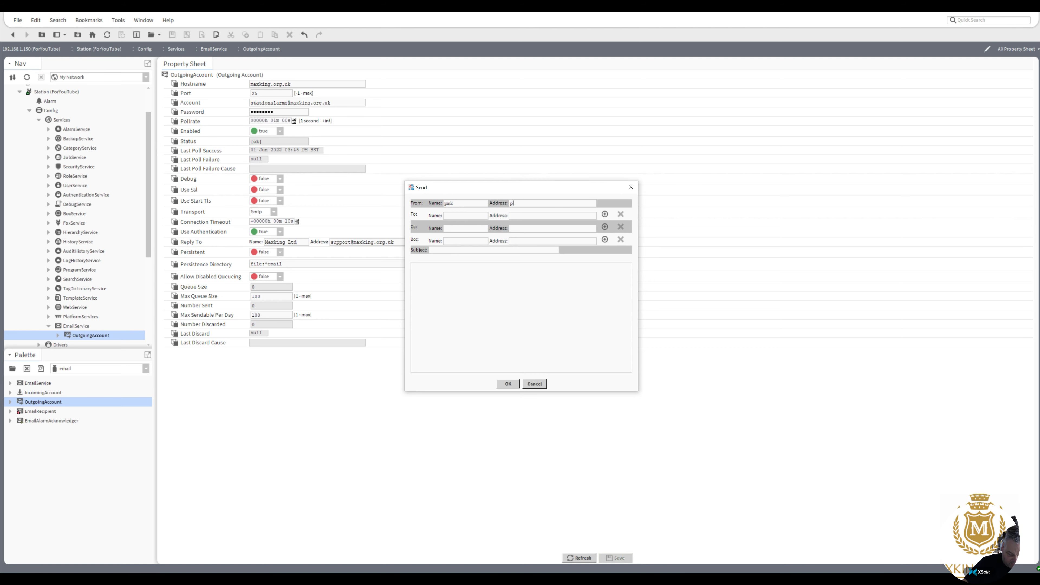
text(anyone)
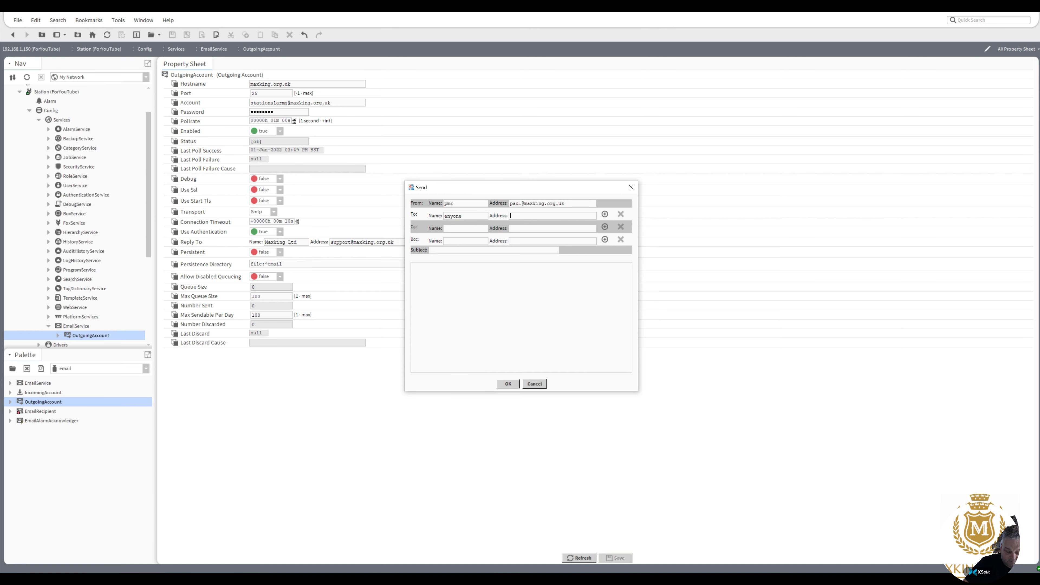
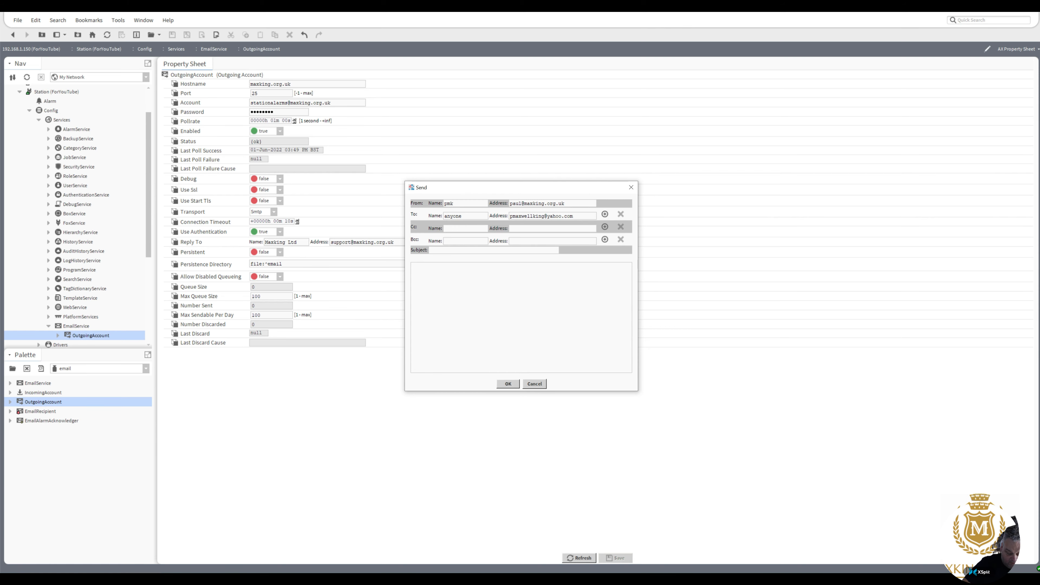
Give the email the subject and body 'test email' and send it.
click(453, 251)
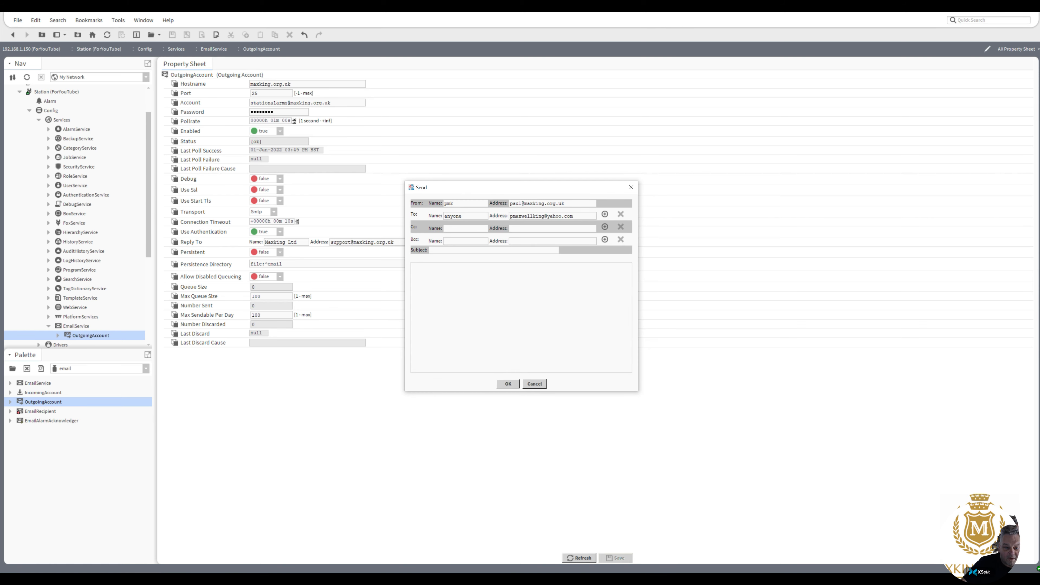
text(test email)
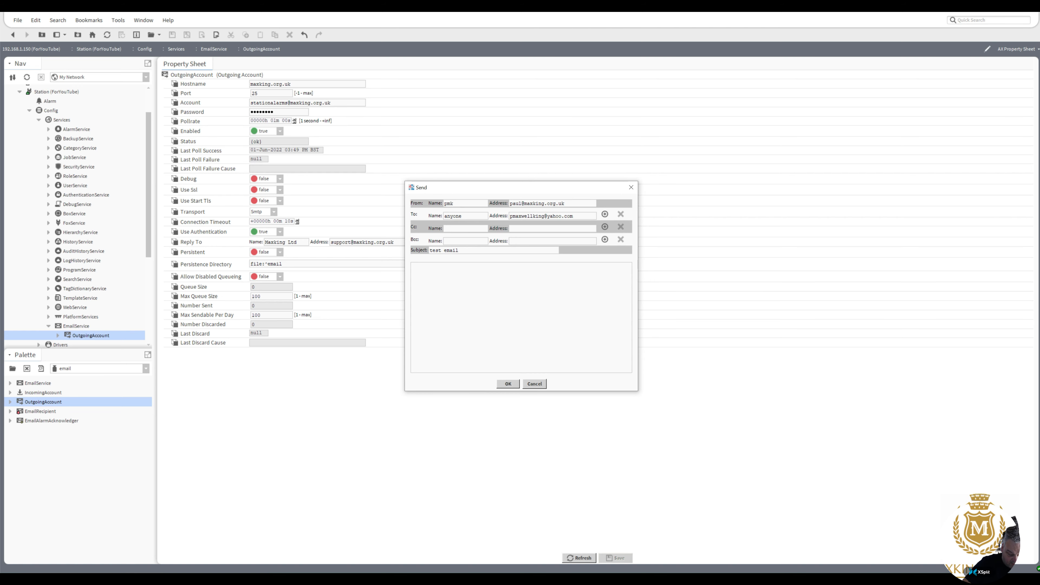
click(414, 265)
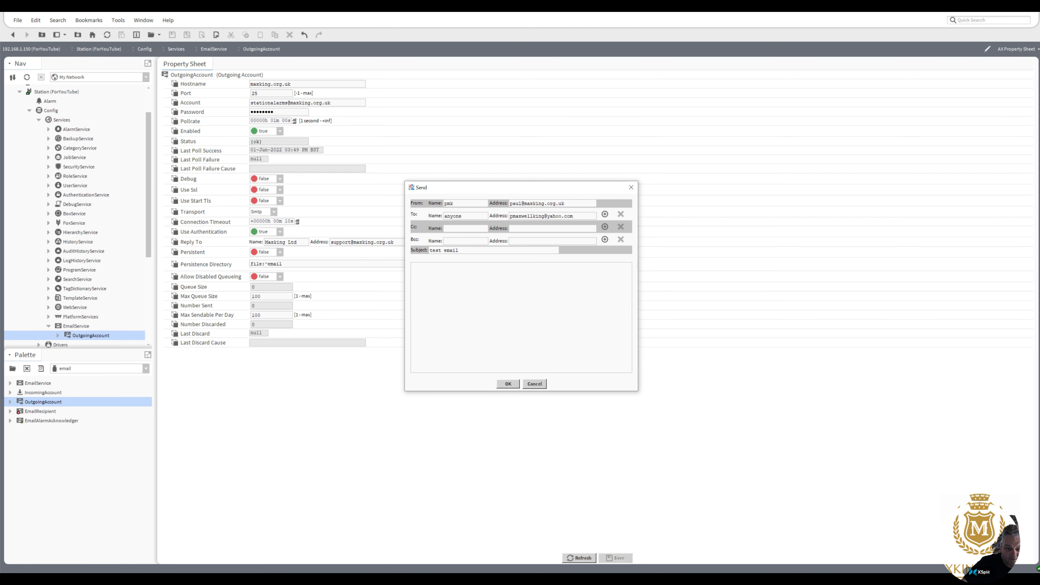
text(test email)
click(515, 383)
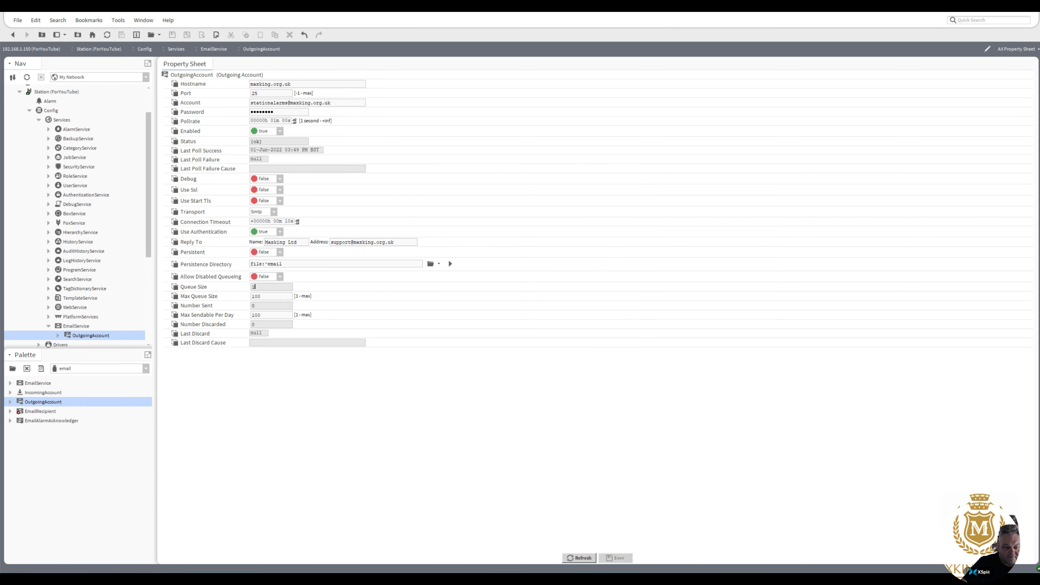
double_click(253, 287)
drag(276, 112, 220, 111)
drag(256, 305, 249, 305)
click(265, 141)
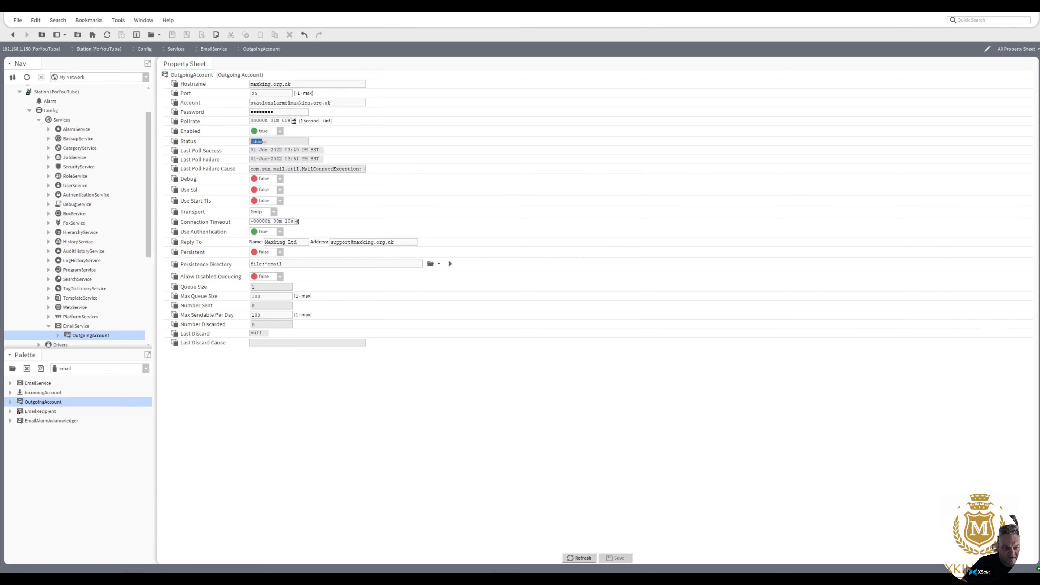
click(275, 141)
drag(273, 141, 250, 141)
drag(277, 112, 214, 116)
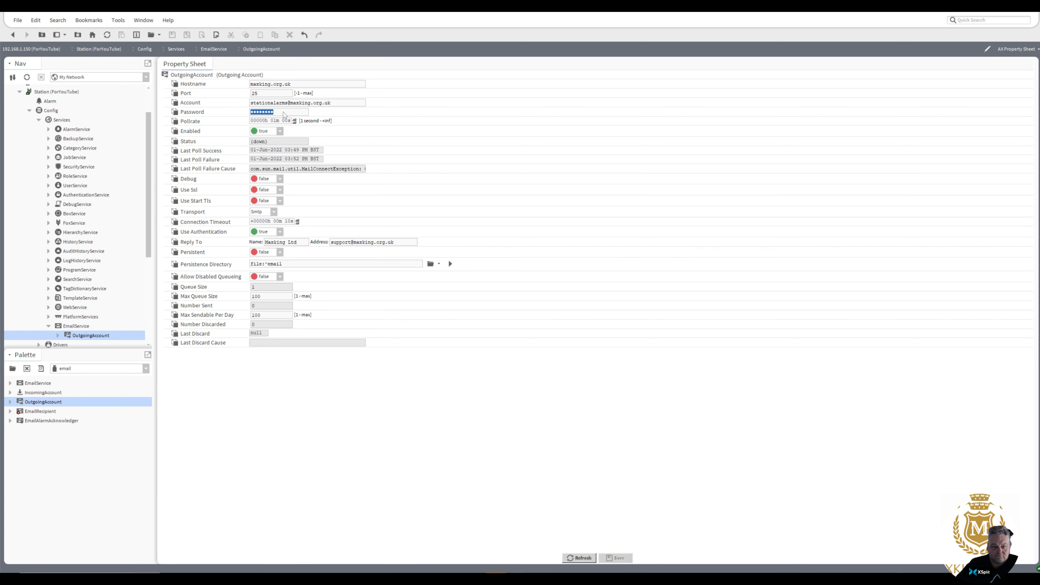
click(275, 112)
drag(274, 112, 168, 114)
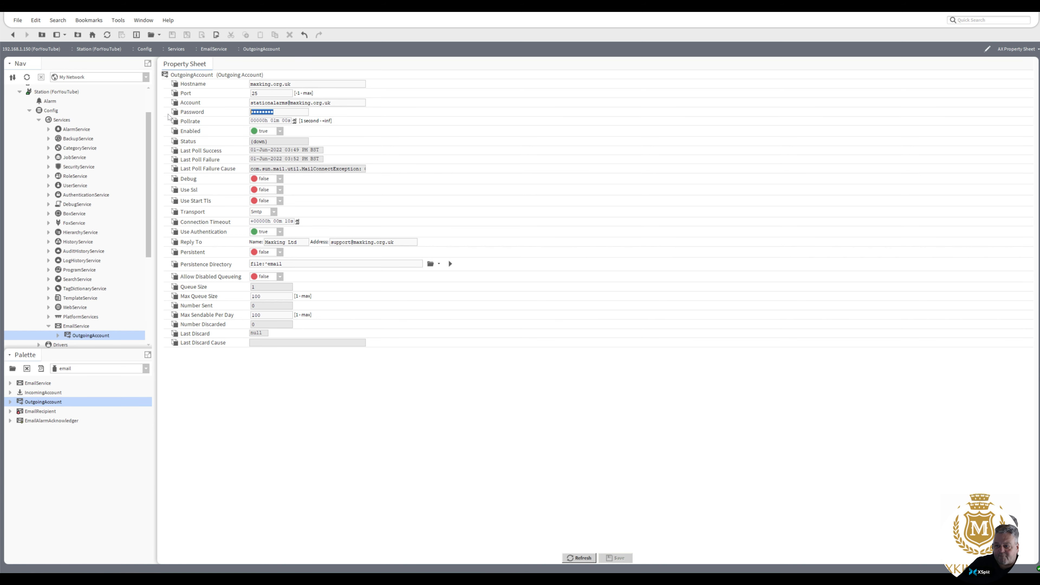
Re-enter and save the account password, then set Enabled to false and back to true, saving each time.
text(******)
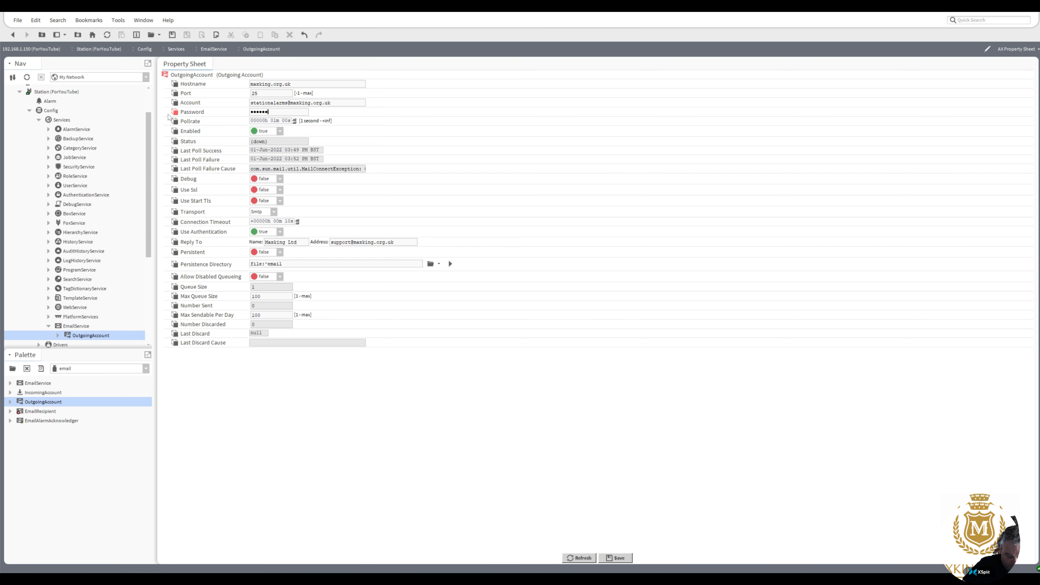
text(***)
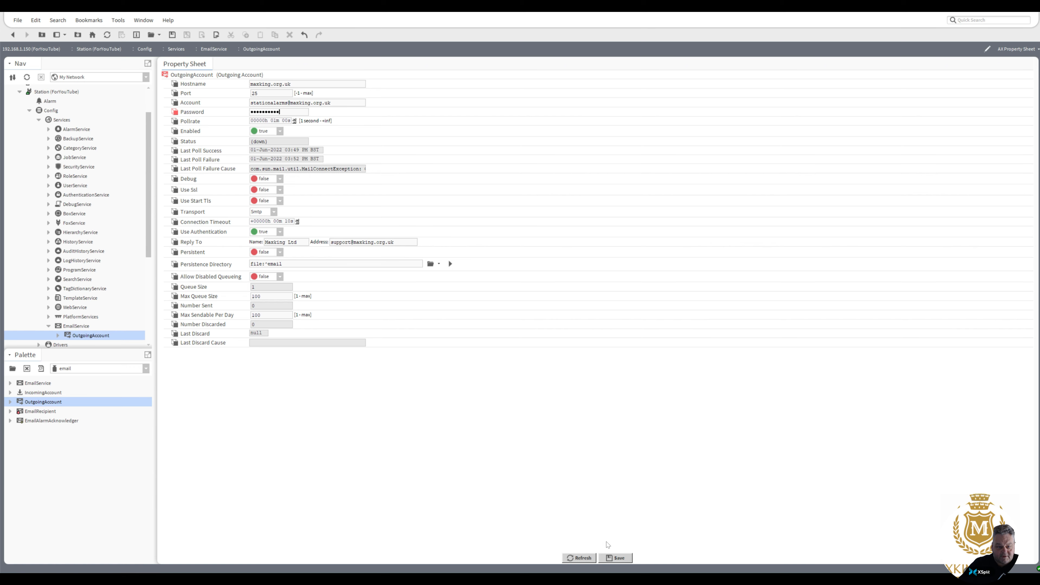
click(615, 558)
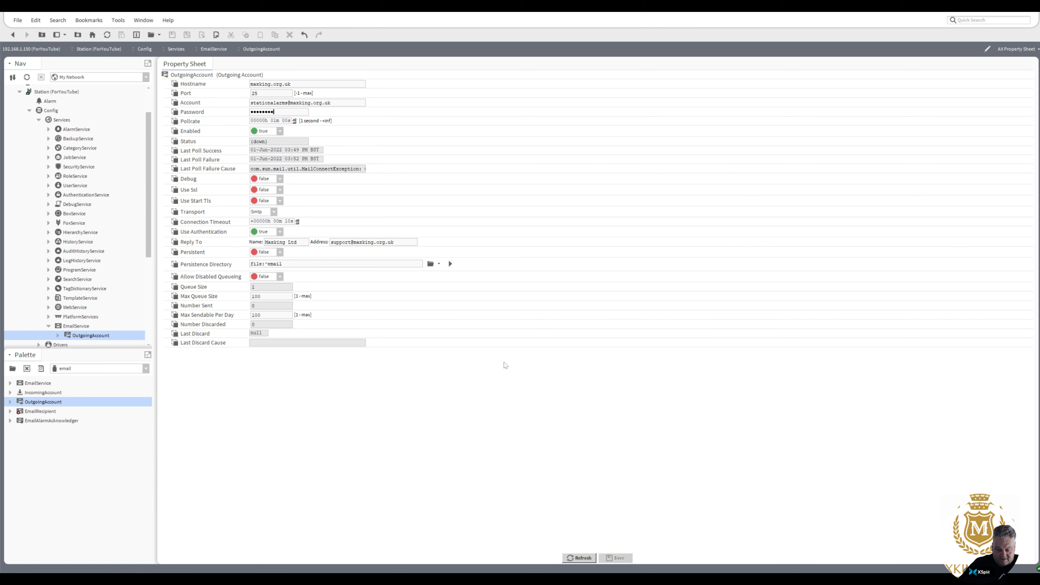
click(280, 131)
click(262, 141)
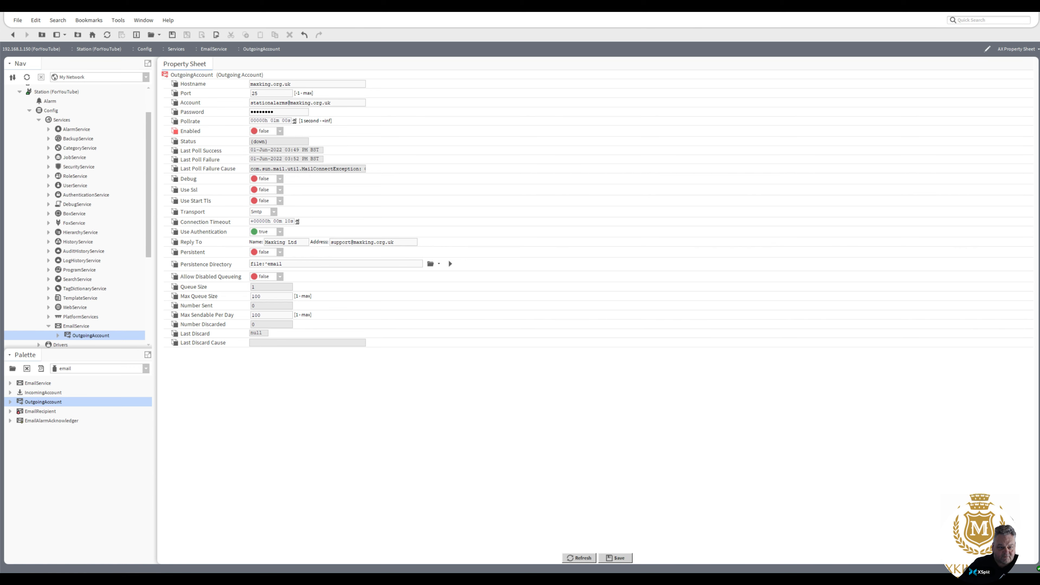
click(620, 560)
click(279, 131)
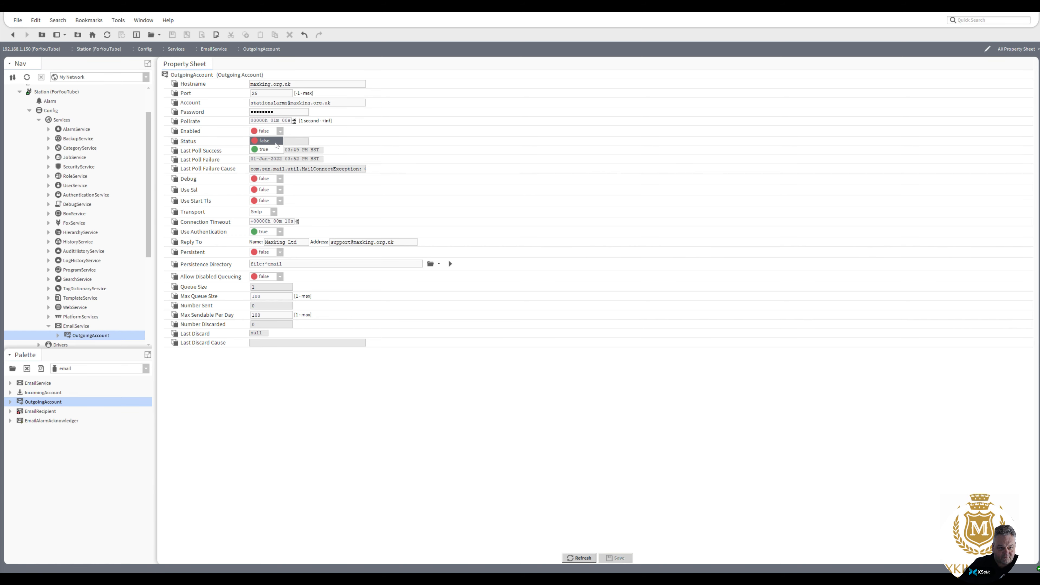
click(262, 150)
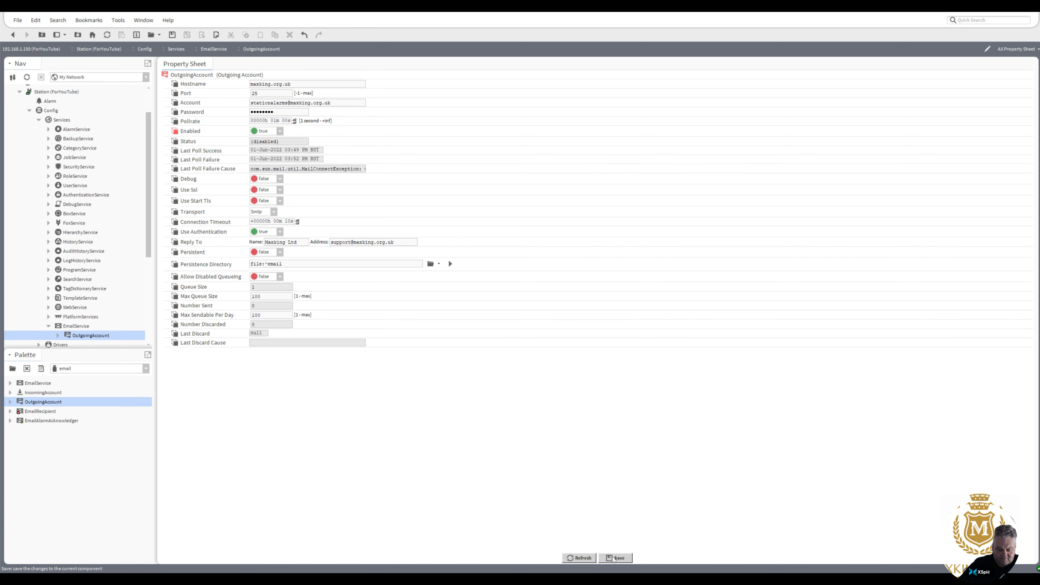
click(616, 558)
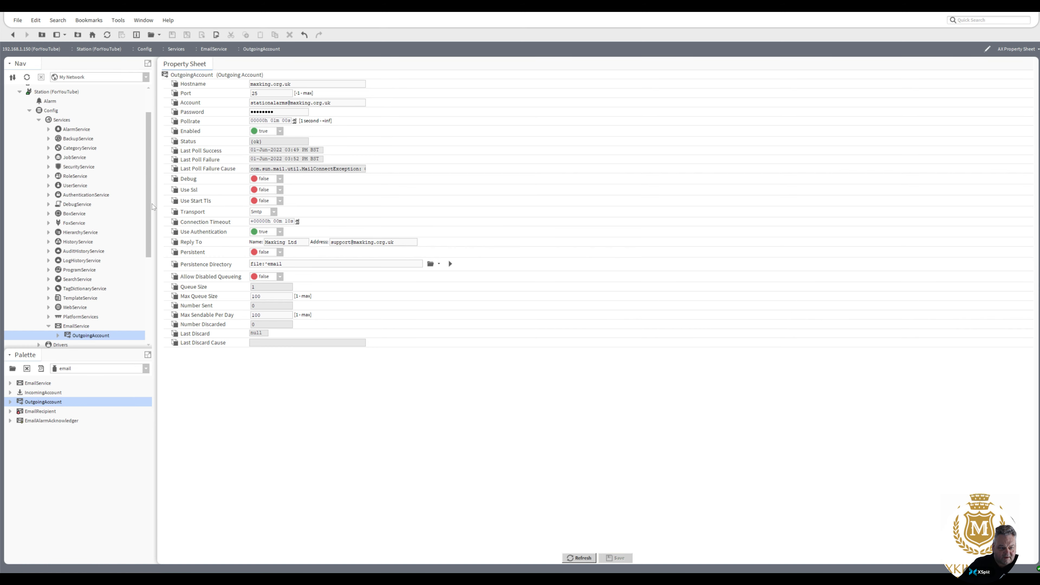
Load the report palette and add a ReportService from Reporting to the station's Services.
scroll(144, 235, down, 2)
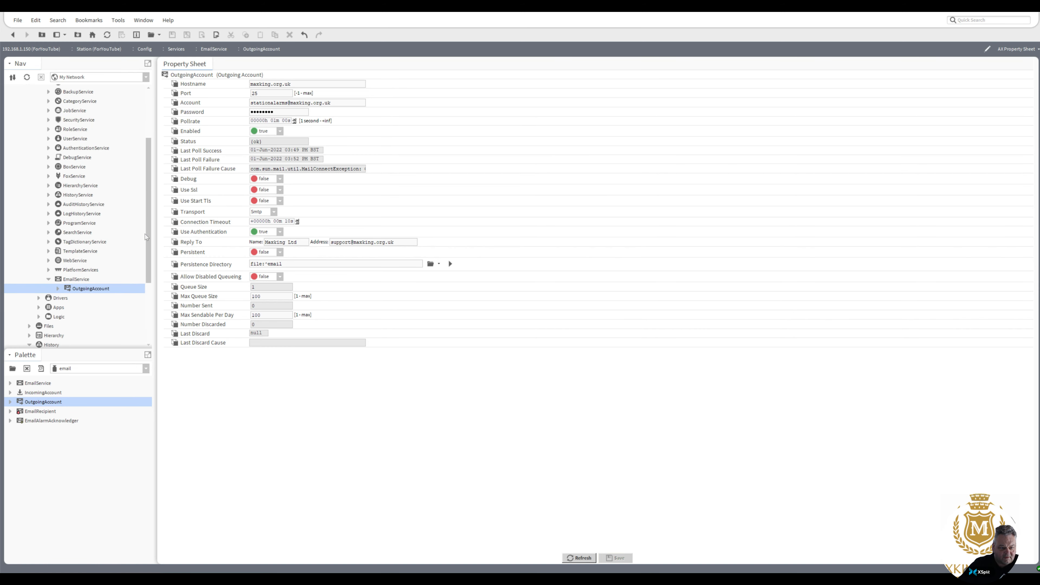
click(13, 370)
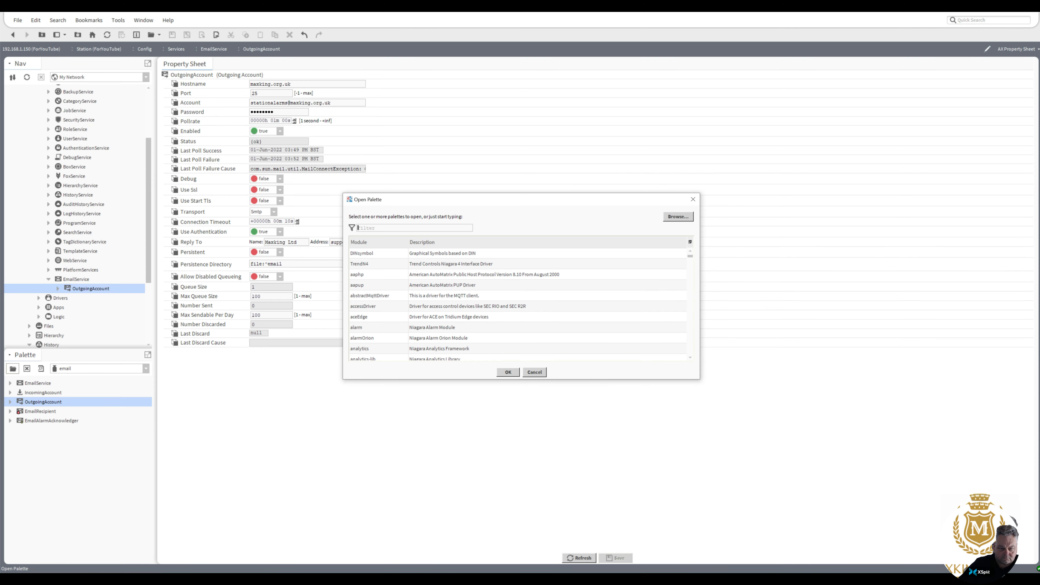
text(repor)
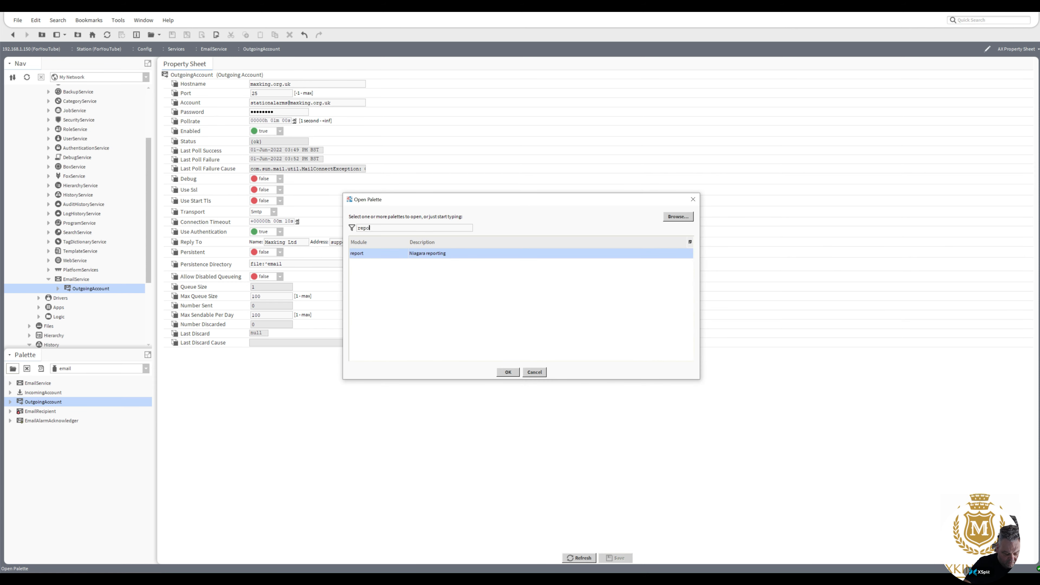
double_click(358, 253)
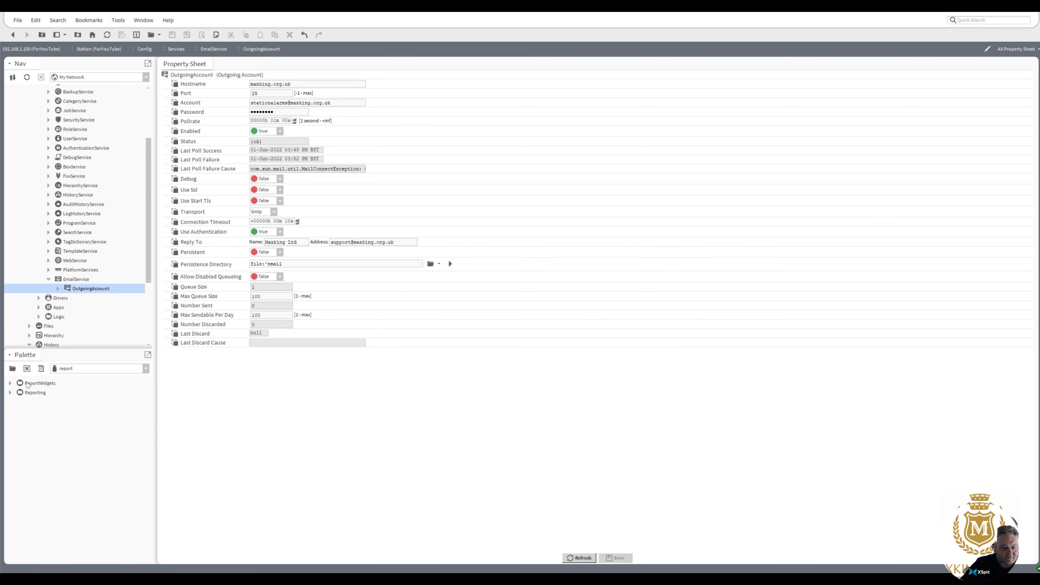
click(10, 392)
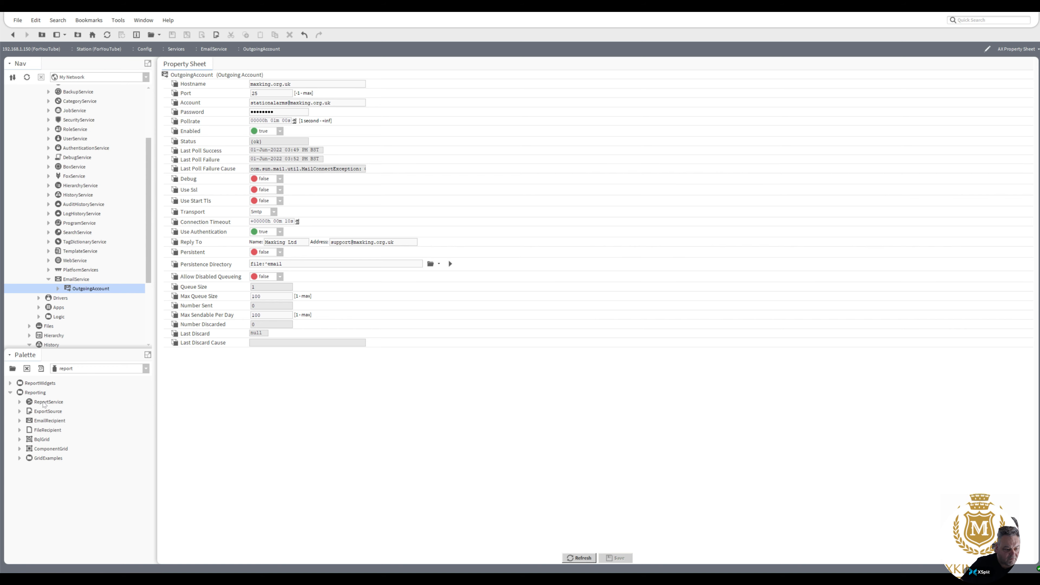
drag(45, 403, 63, 123)
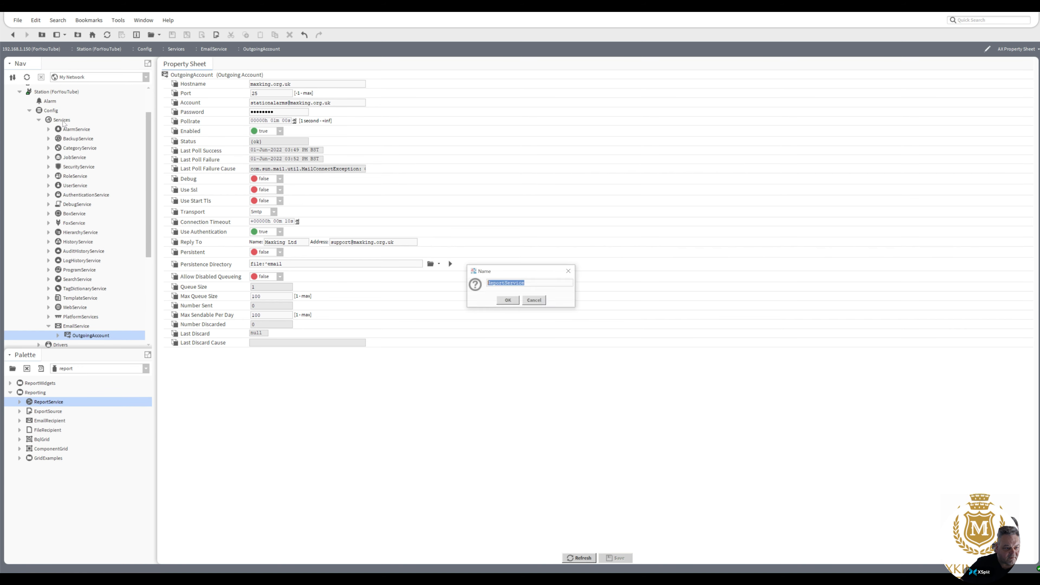
click(508, 300)
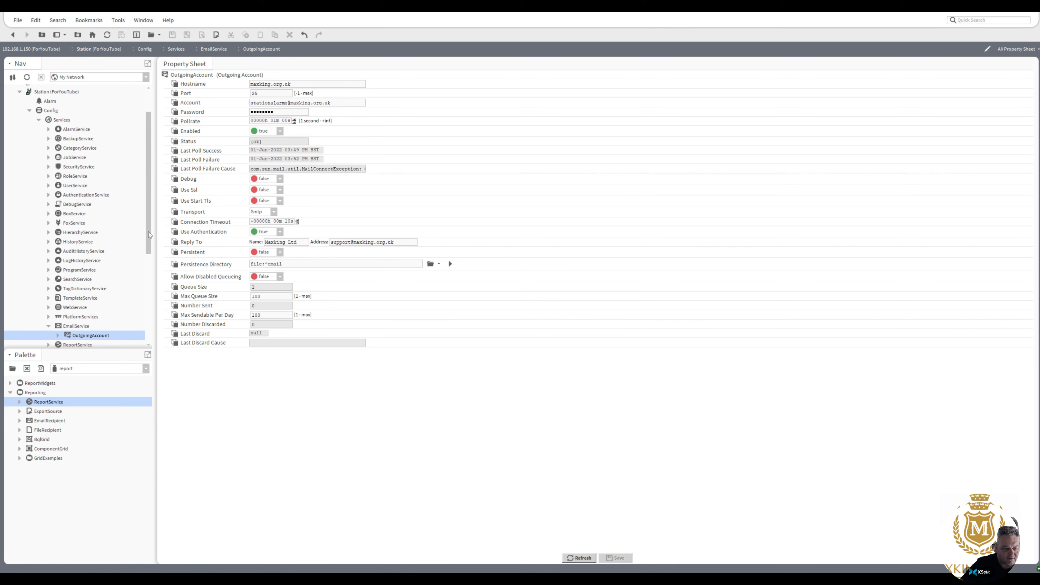
drag(148, 235, 156, 257)
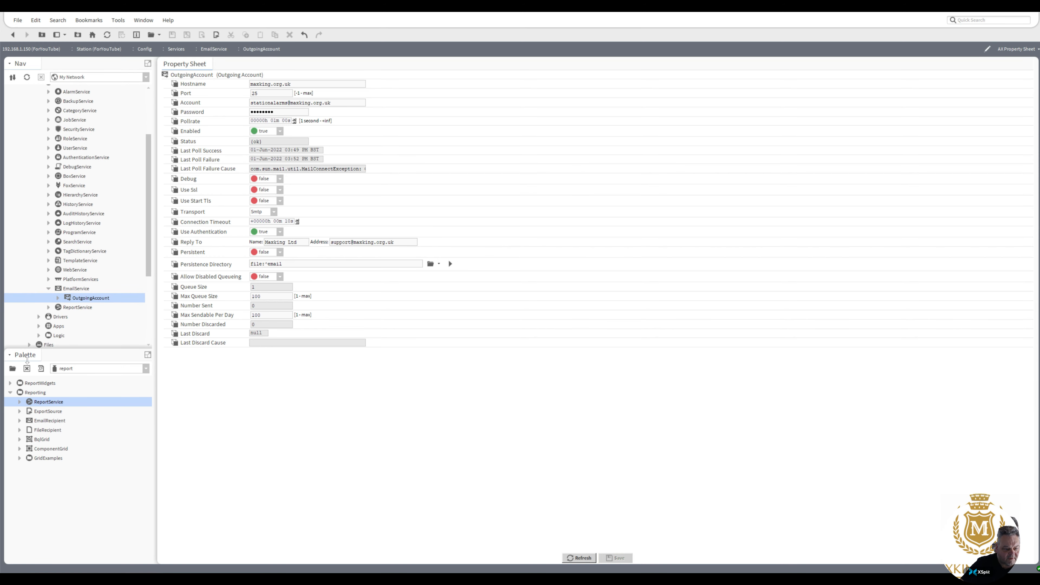
Load the vykonPro palette and add a VykonProService to the station's Services.
click(12, 369)
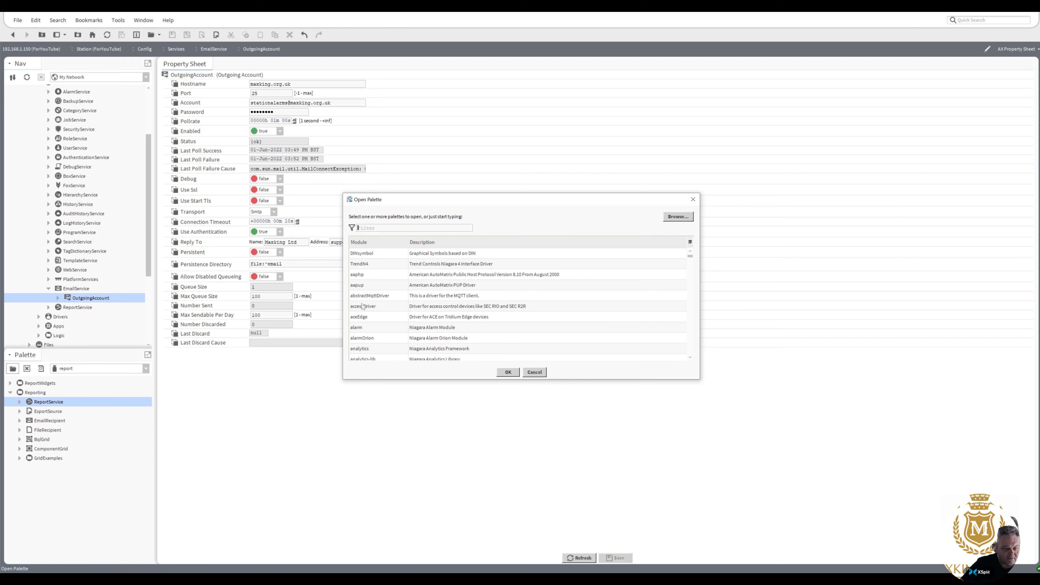
text(vy)
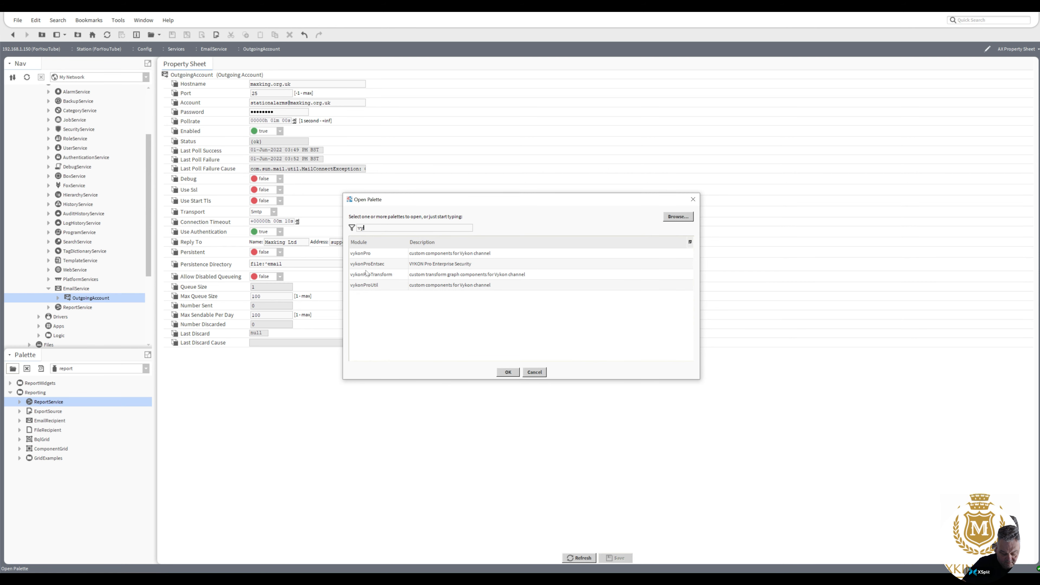
click(366, 253)
double_click(366, 253)
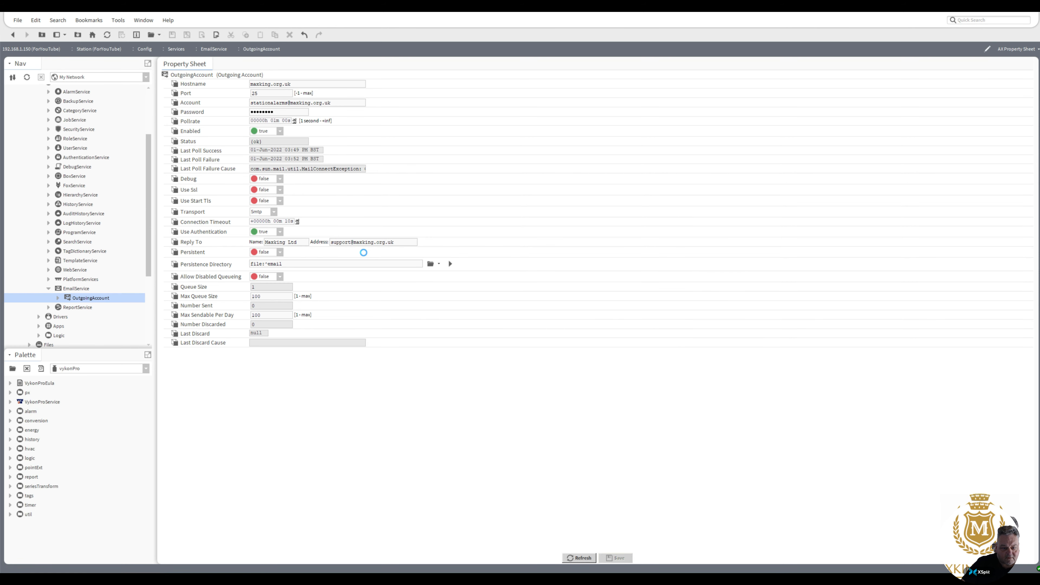
drag(24, 405, 65, 112)
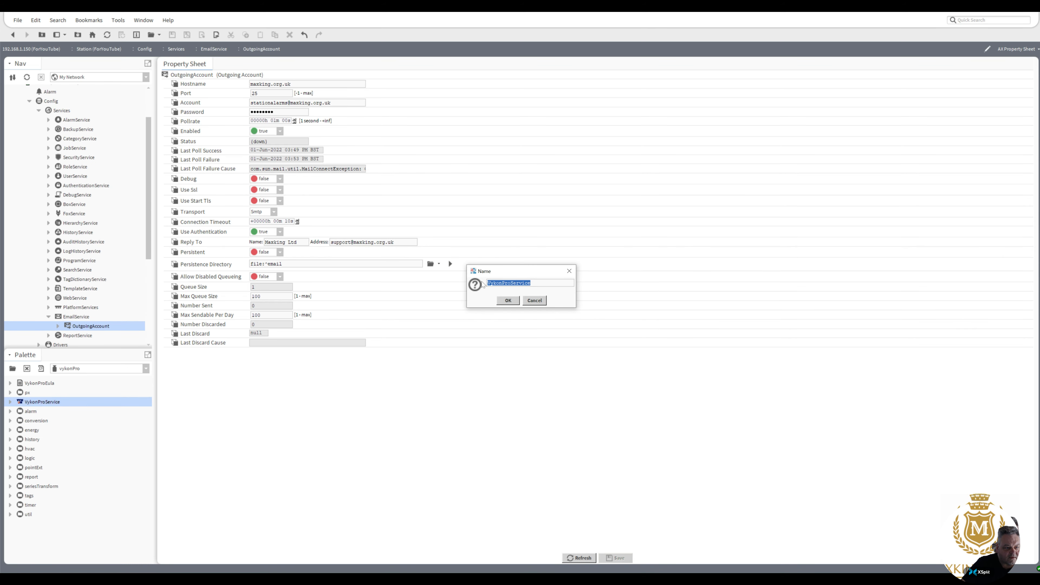
click(508, 300)
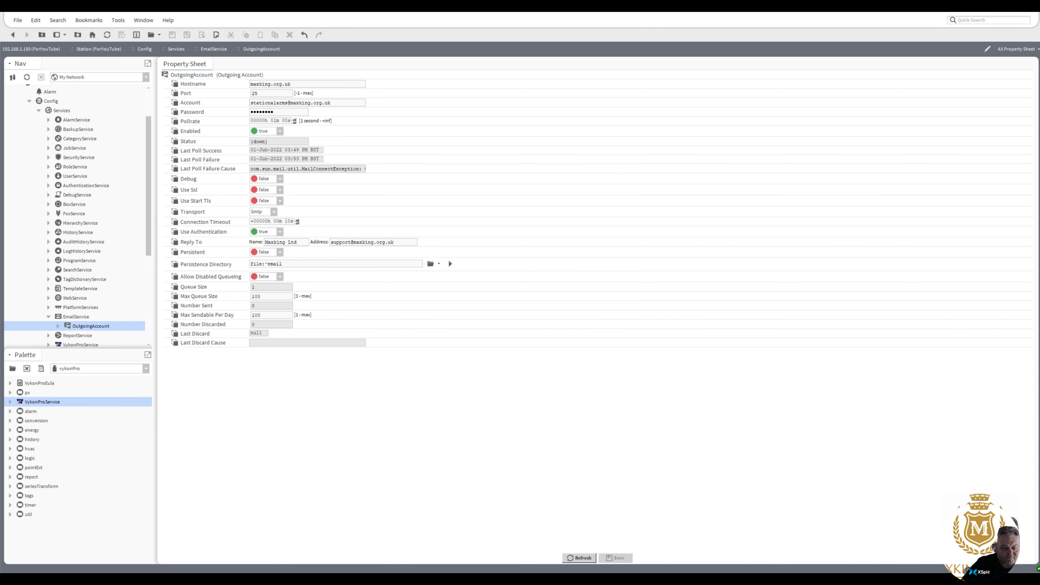
drag(149, 244, 150, 274)
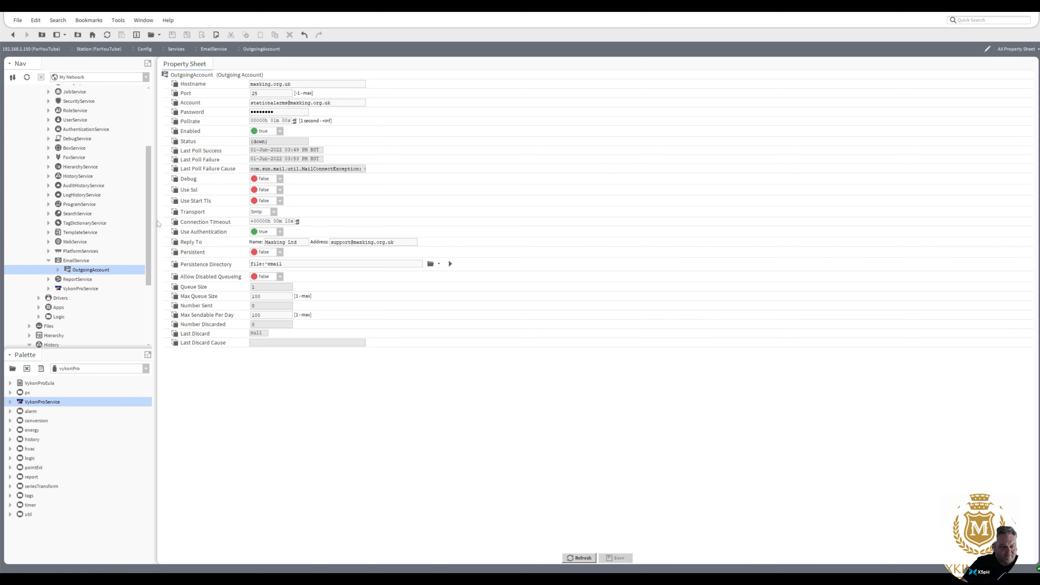
Log into the controller's Platform and open its TCP/IP Configuration page.
drag(149, 233, 158, 181)
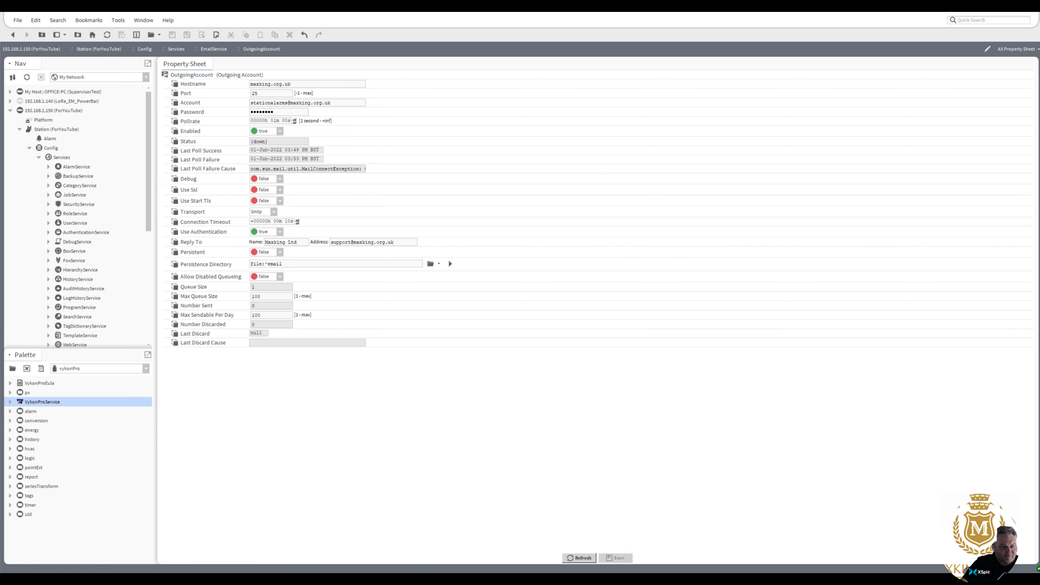
drag(291, 84, 250, 84)
double_click(44, 120)
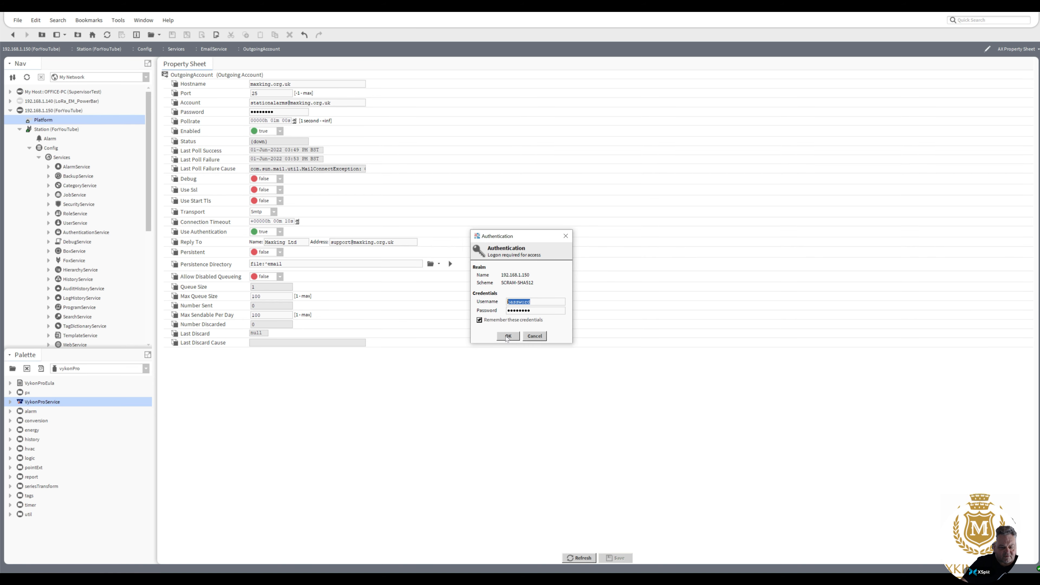
click(508, 337)
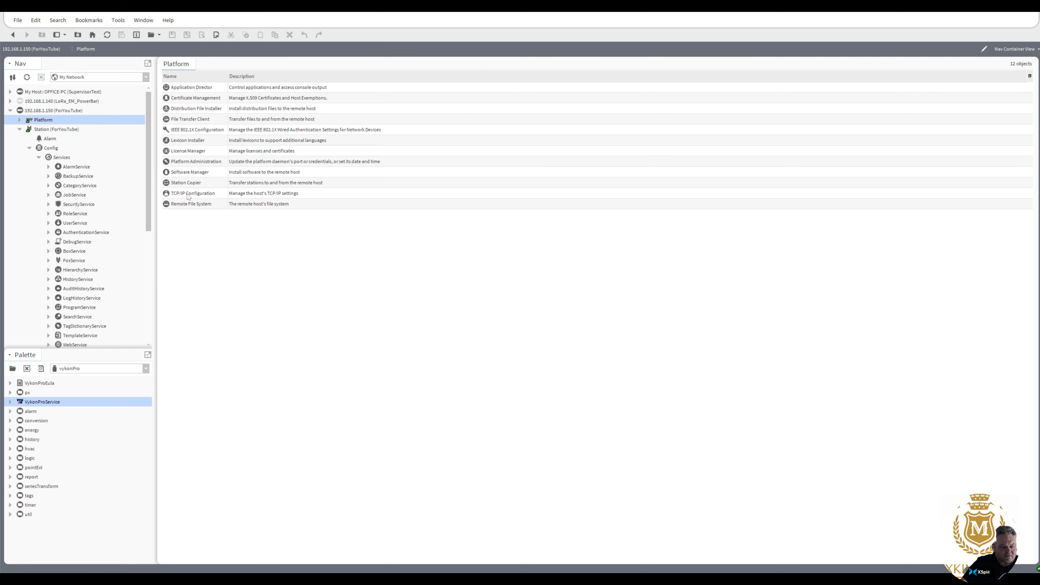
double_click(188, 194)
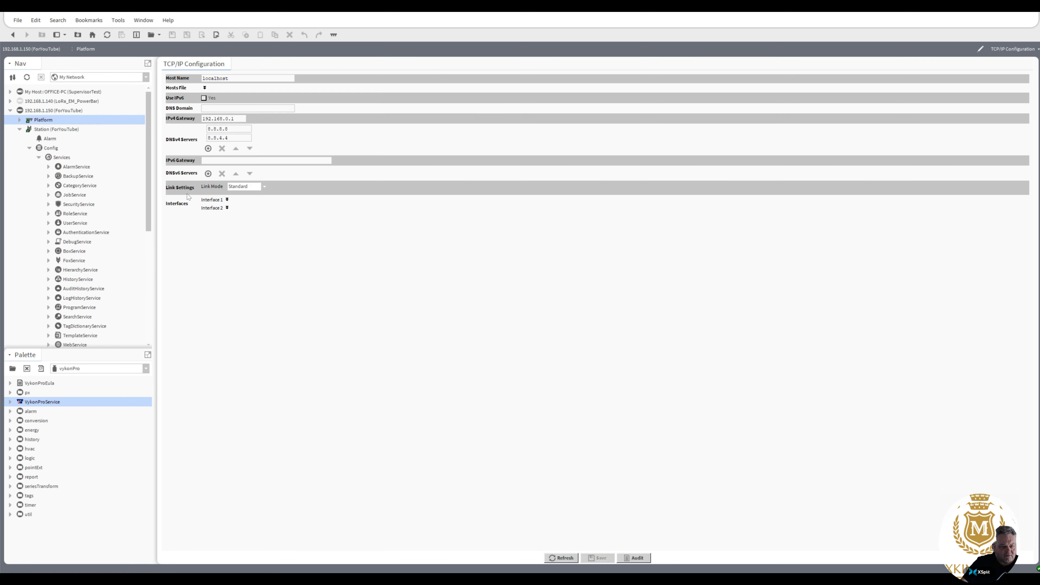
Change Interface 1's IPv4 gateway from 192.168.1.0 to 192.168.1.1 and save the network settings.
drag(229, 129, 208, 138)
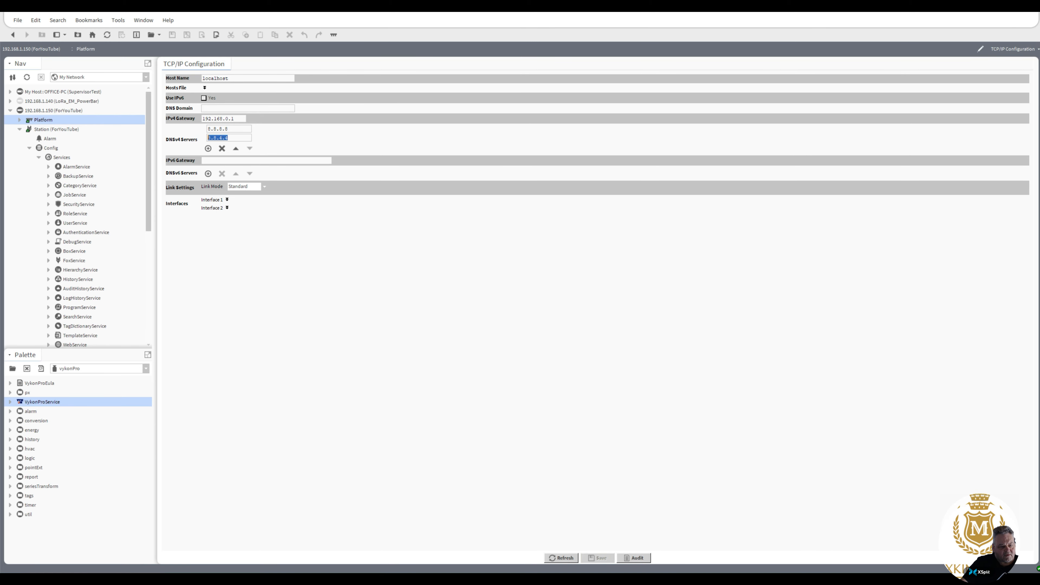
click(228, 199)
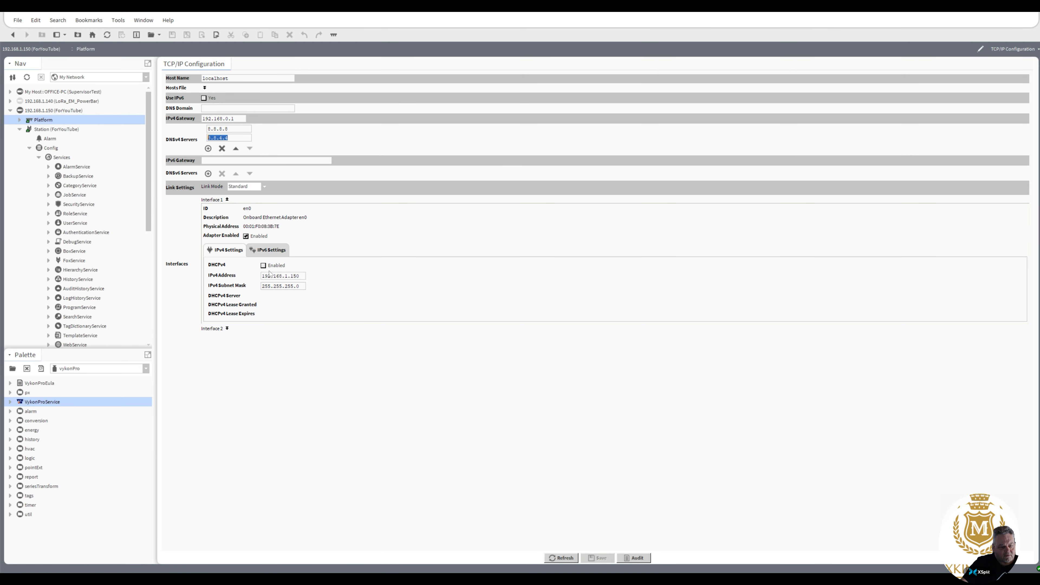
double_click(227, 118)
text(1)
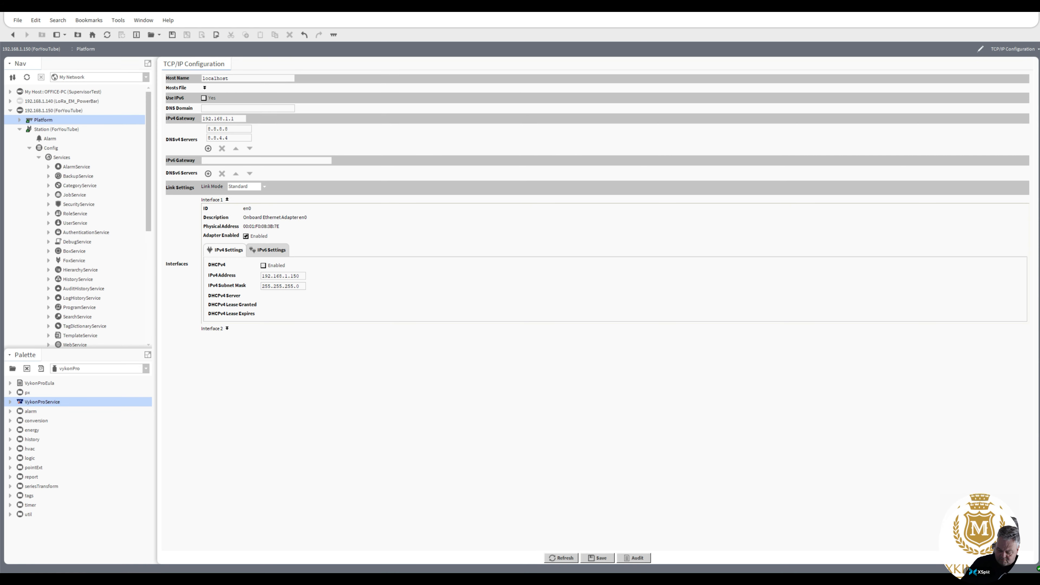
click(606, 556)
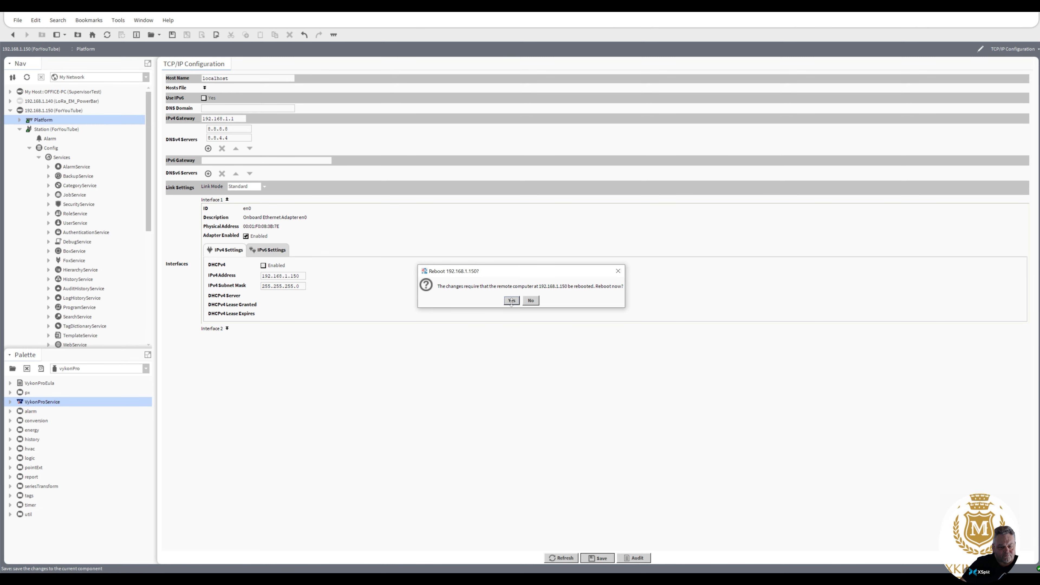
Approve the controller reboot, then log back into the platform at 192.168.1.150.
click(511, 300)
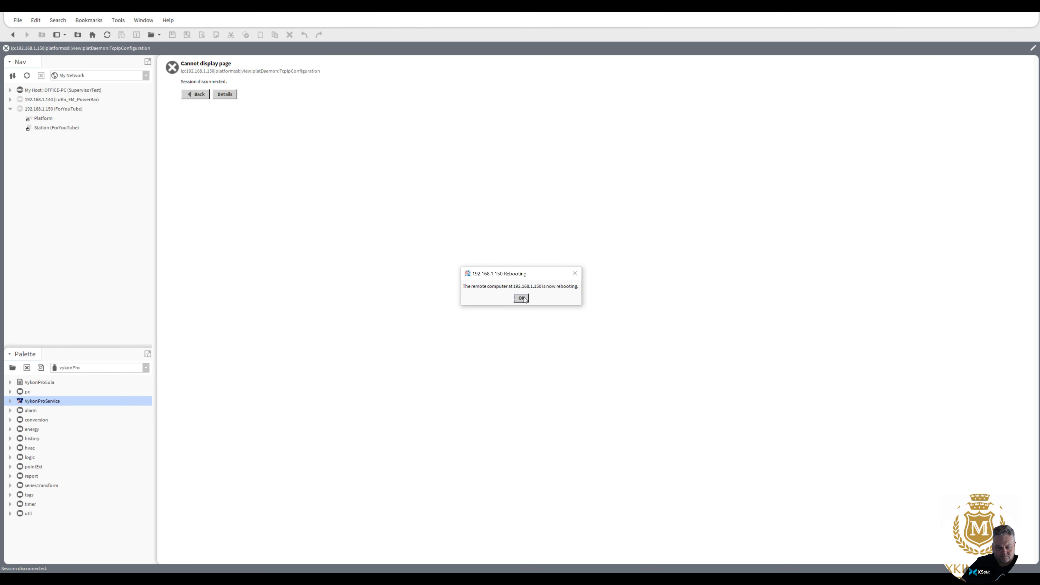
click(524, 299)
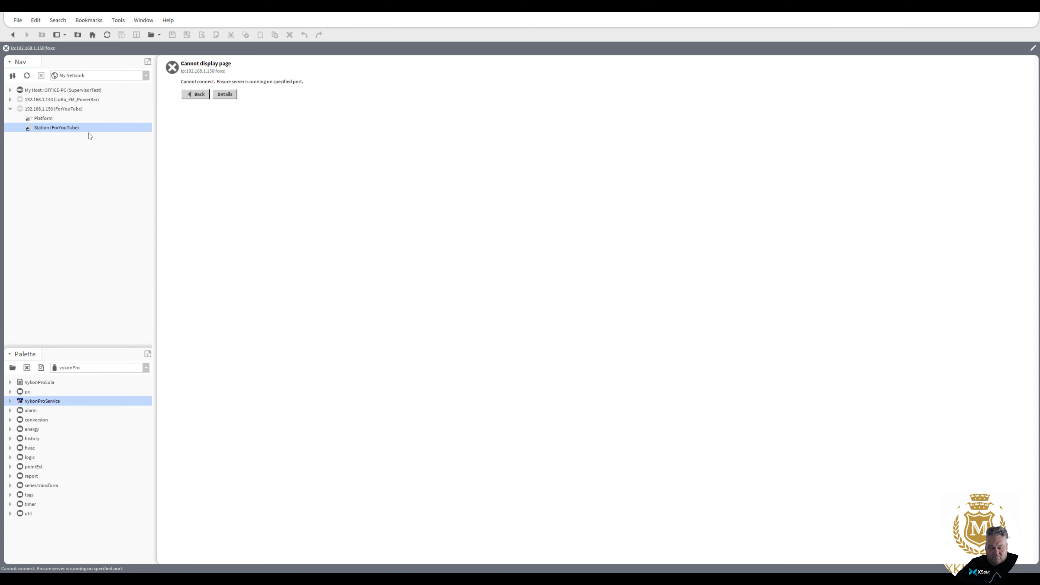
double_click(70, 128)
double_click(40, 120)
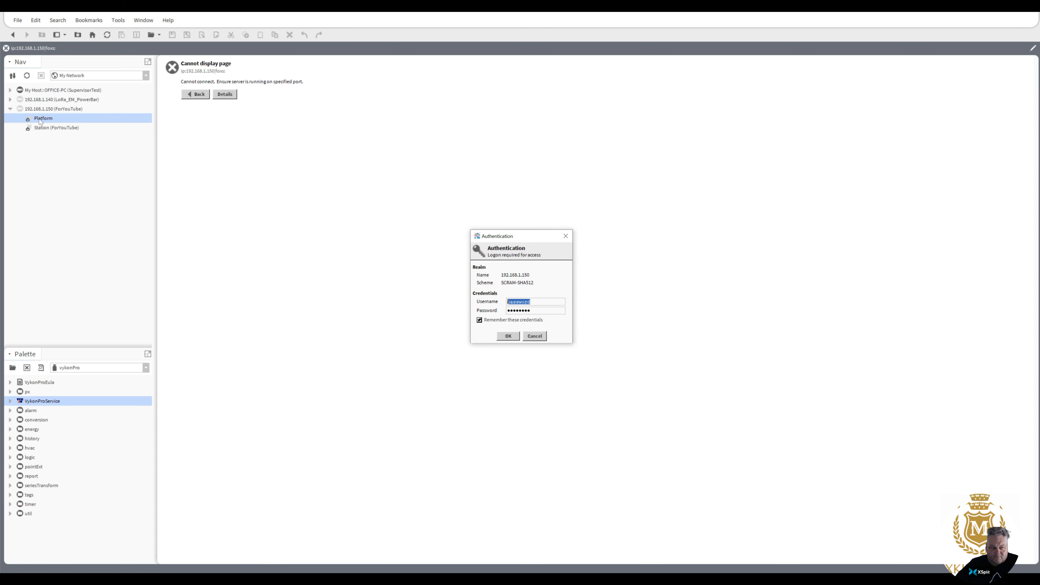
click(508, 336)
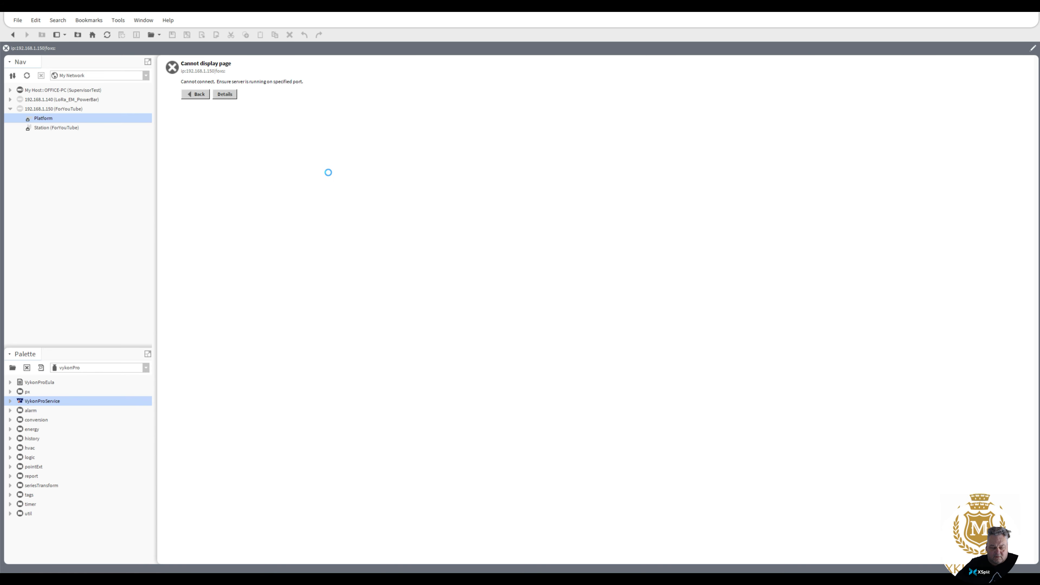
Confirm in Application Director that ForYouTube is running, then log back into the station.
click(202, 89)
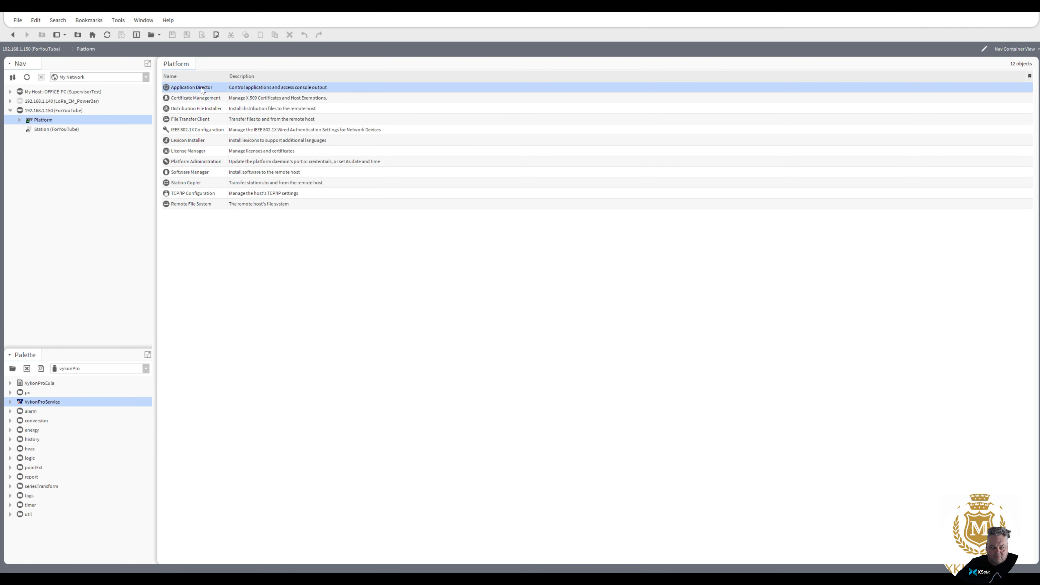
double_click(202, 89)
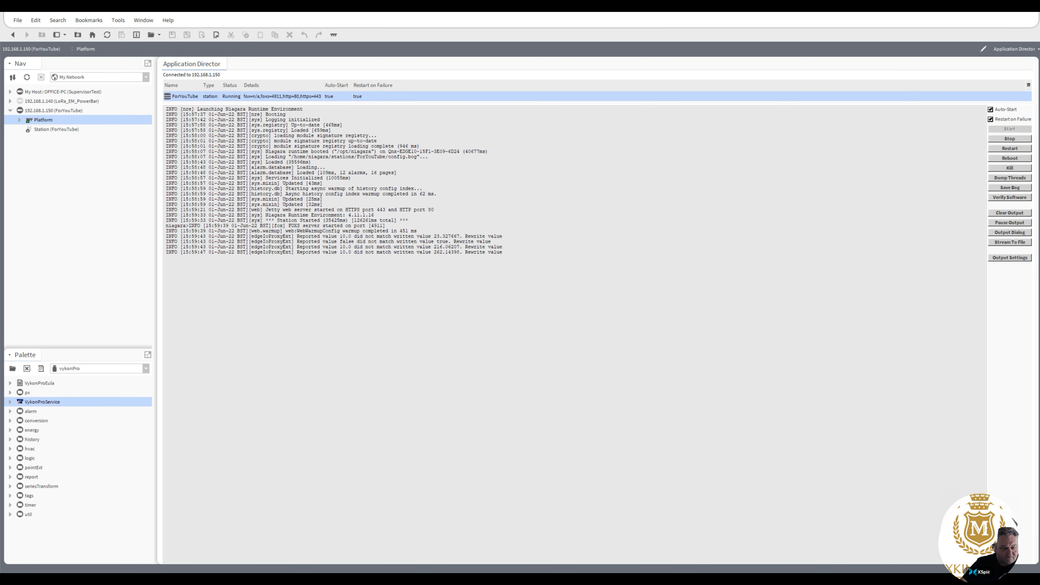
double_click(55, 130)
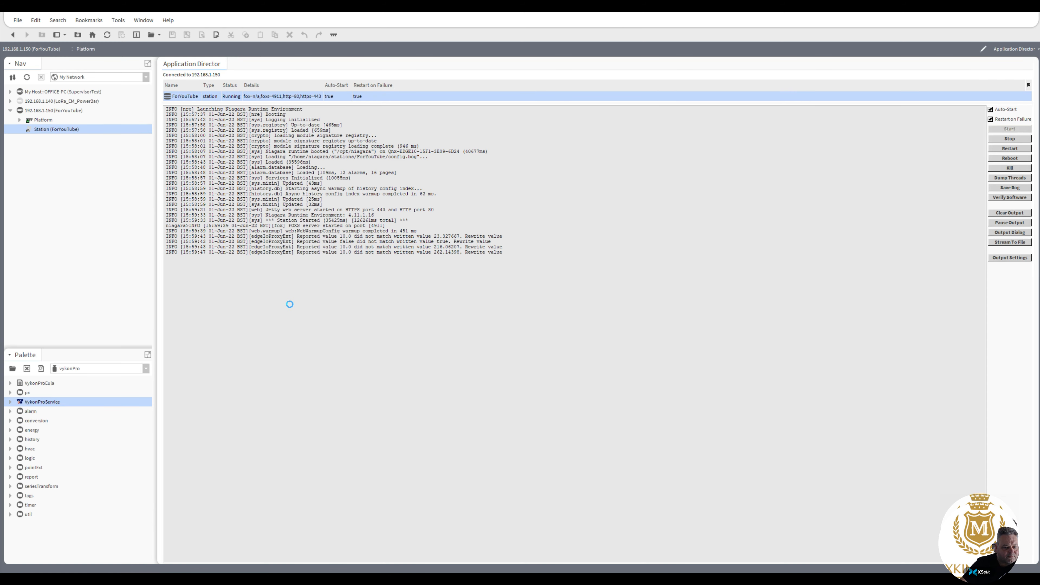
click(511, 341)
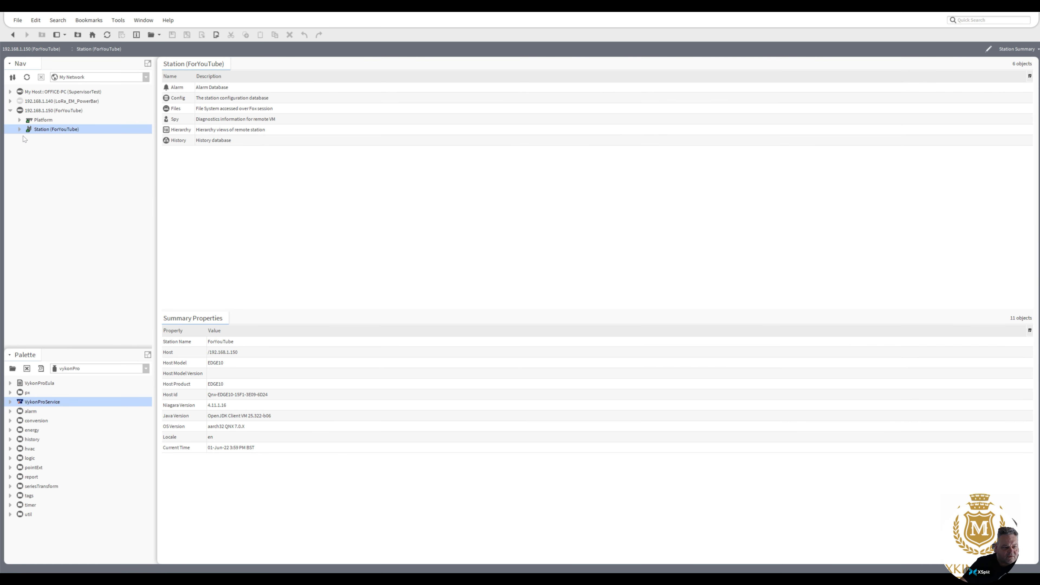
Open the ReportService wire sheet under Config > Services, along with the report palette.
click(19, 130)
click(29, 148)
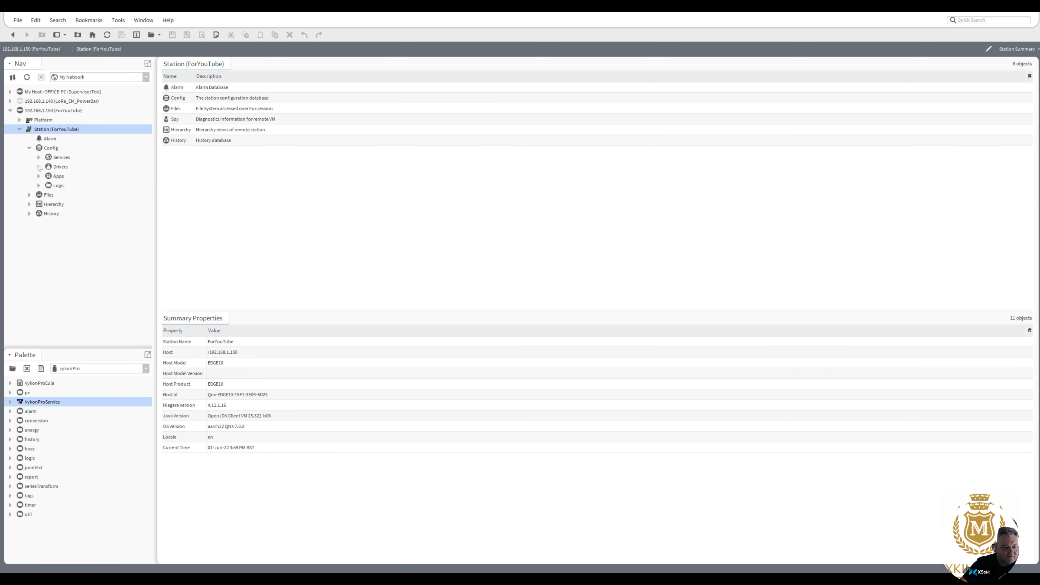
click(38, 158)
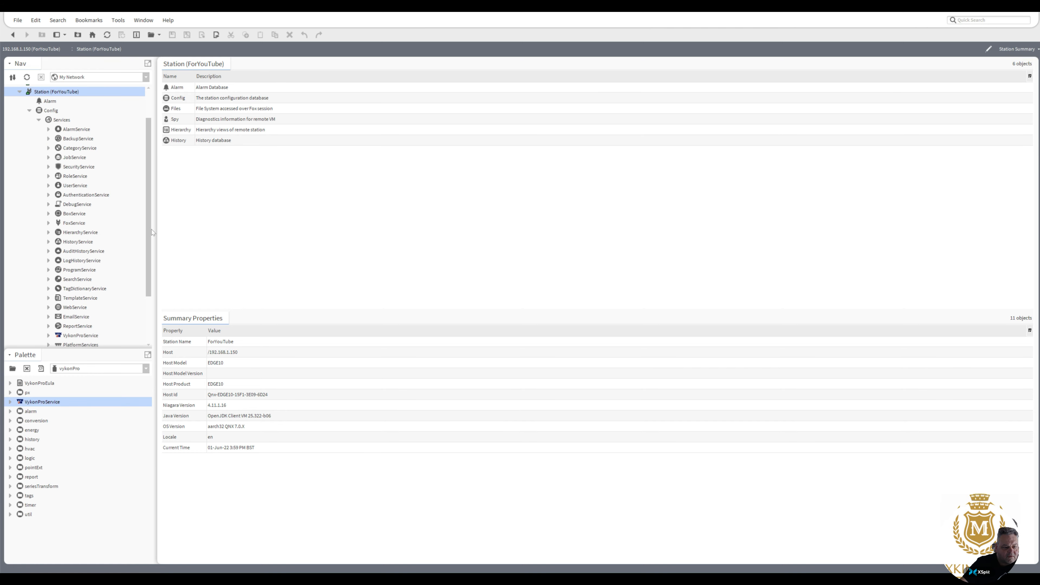
scroll(151, 232, down, 2)
double_click(76, 289)
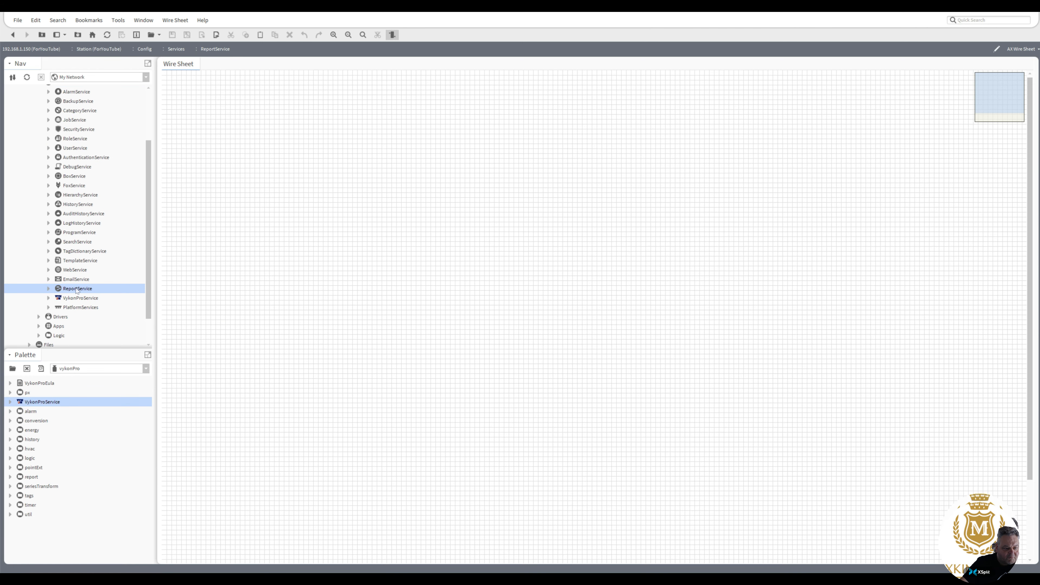
click(13, 369)
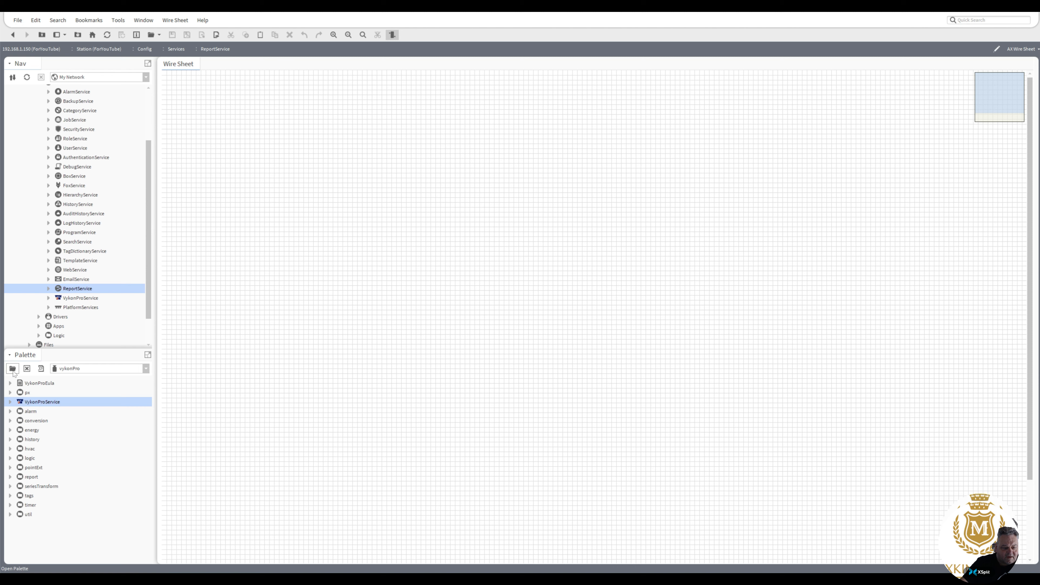
text(re)
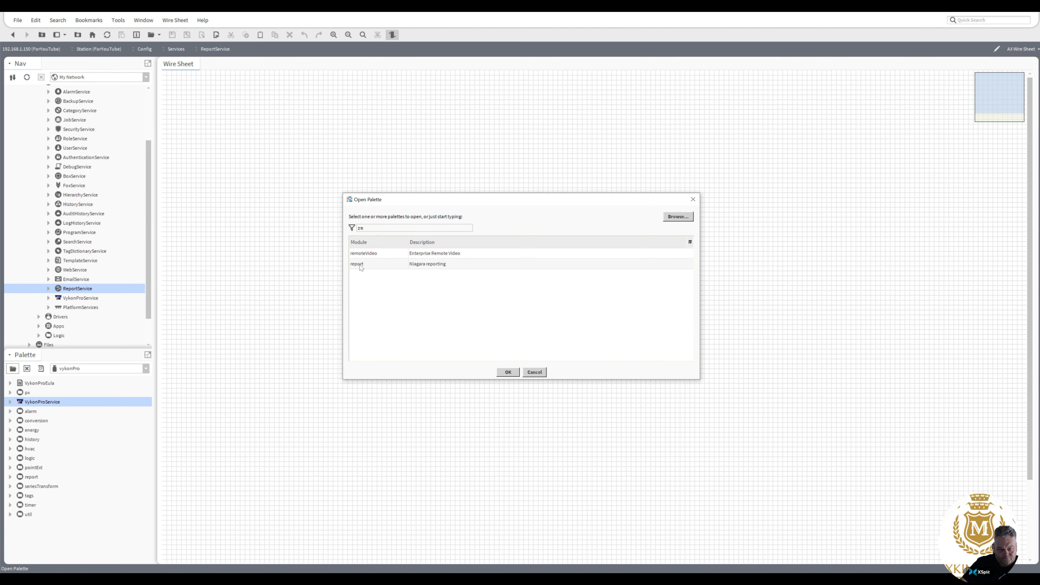
double_click(357, 265)
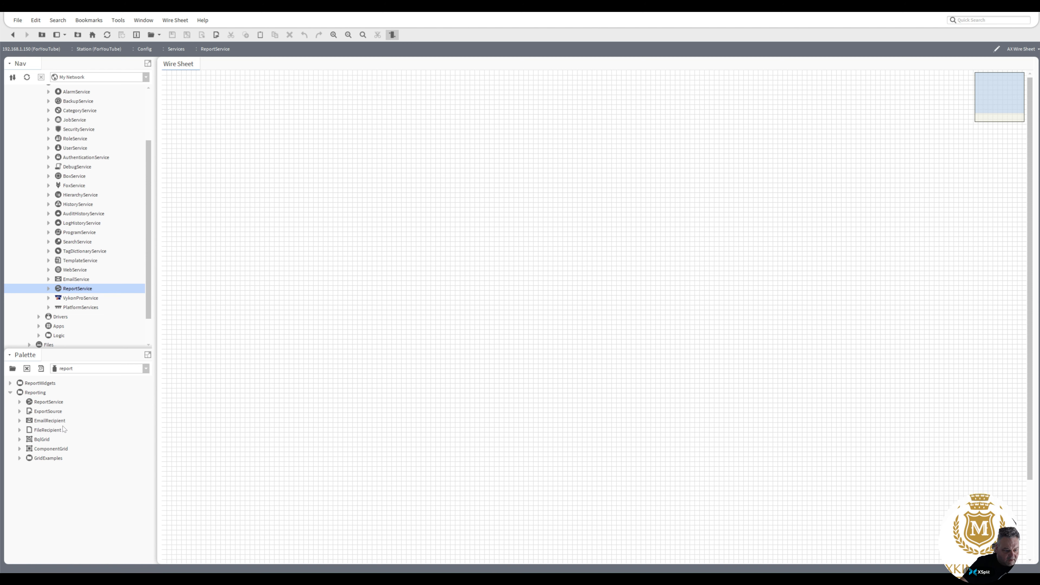
Place an EmailRecipient and an ExportSource side by side with their default names.
drag(43, 425, 464, 140)
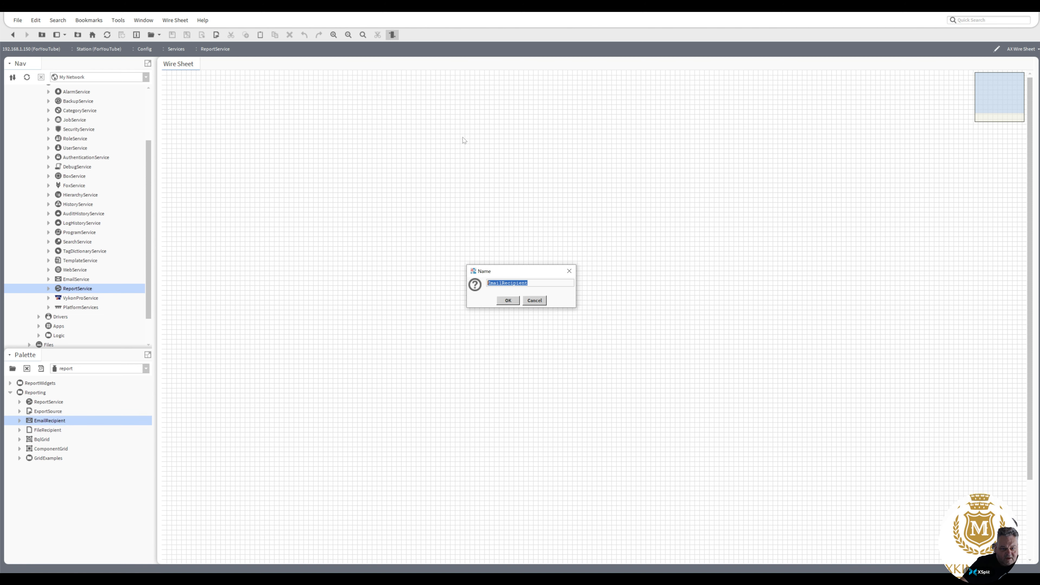
click(508, 300)
drag(468, 130, 524, 114)
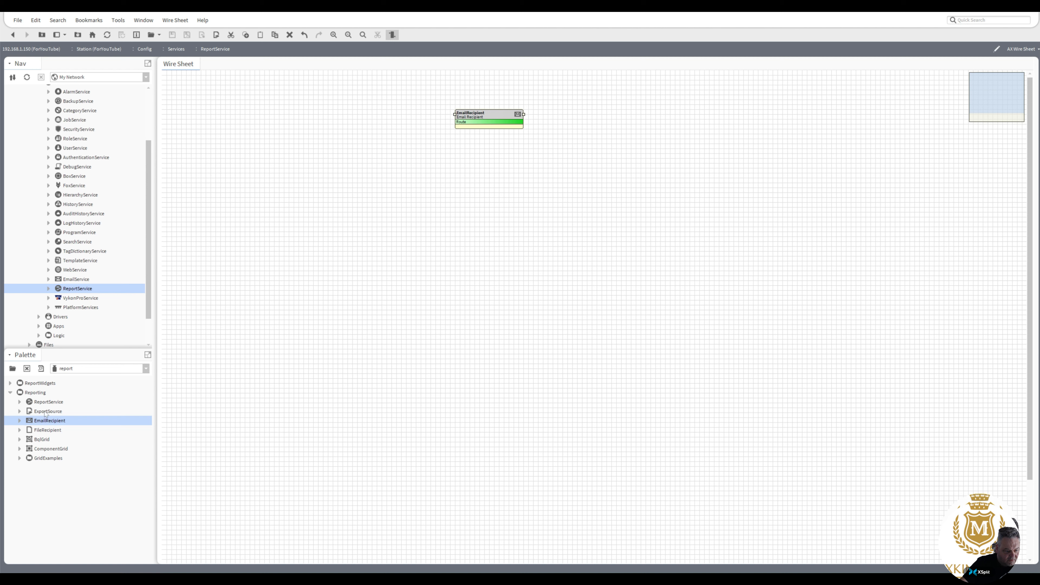
drag(45, 411, 302, 115)
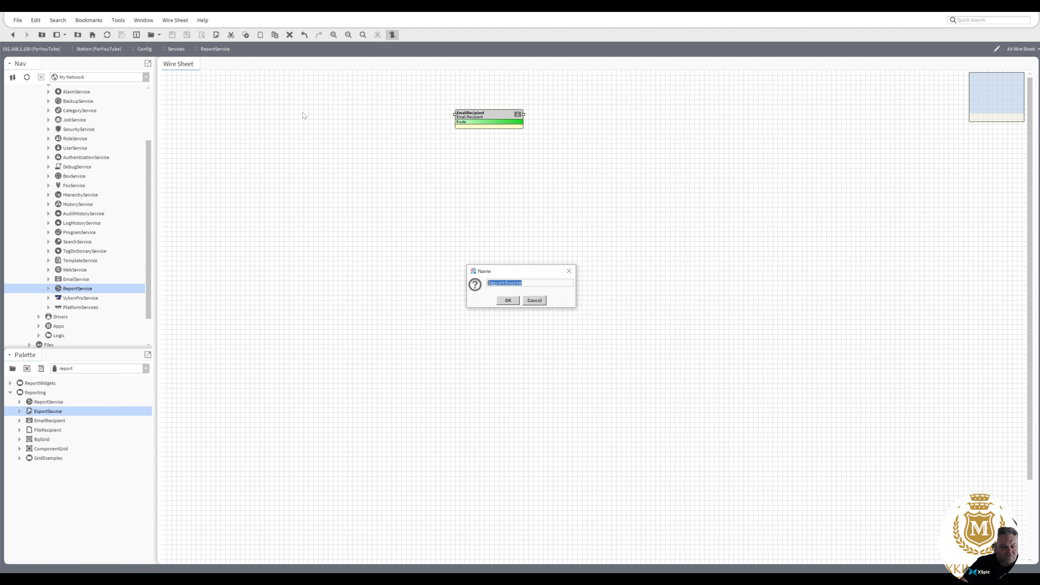
click(509, 299)
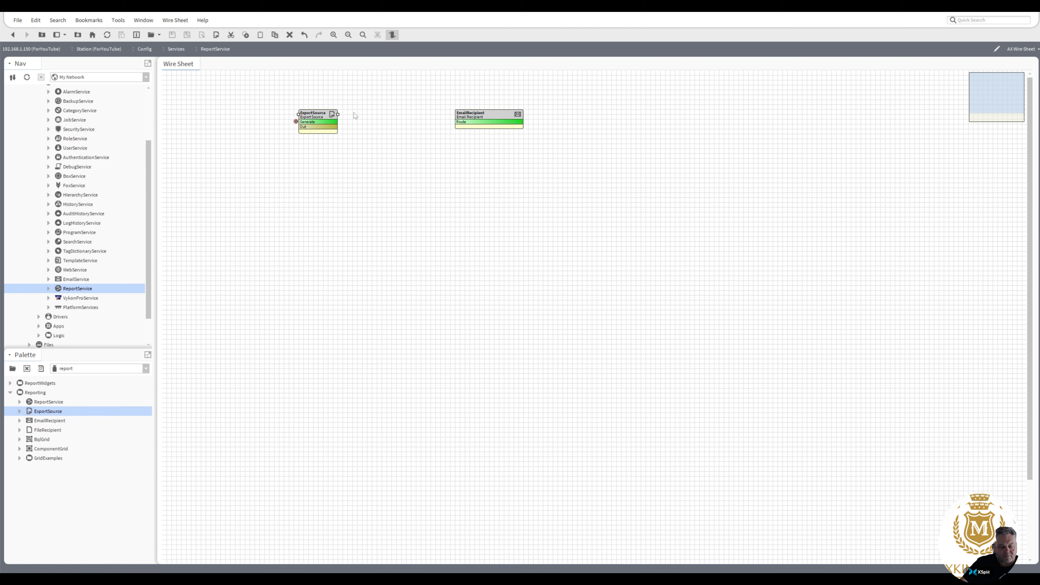
drag(322, 119, 326, 103)
Choose the ForYouTube FCU_01_SpaceTemp history as the ExportSource's source.
double_click(326, 103)
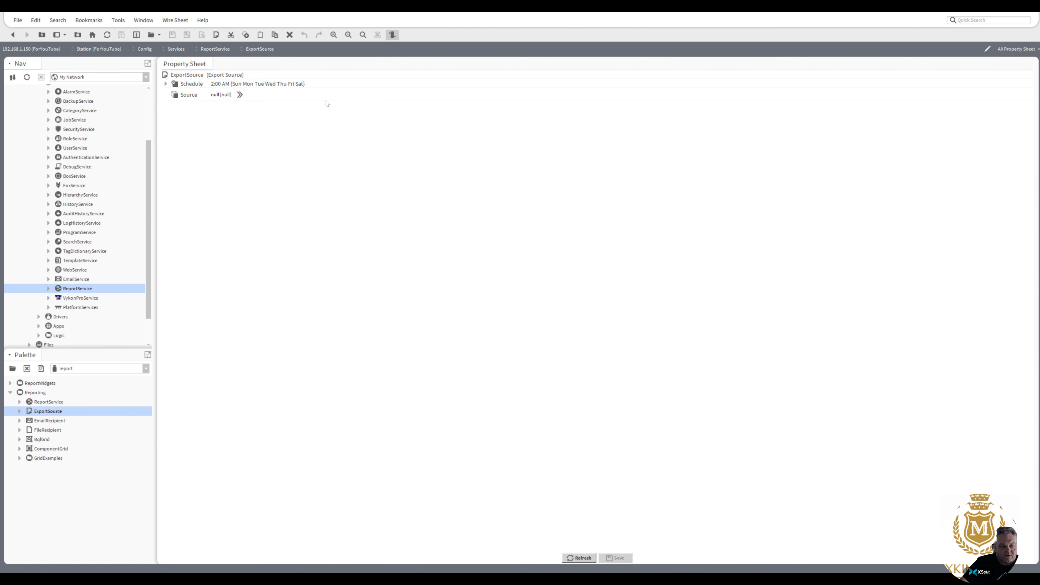
click(240, 95)
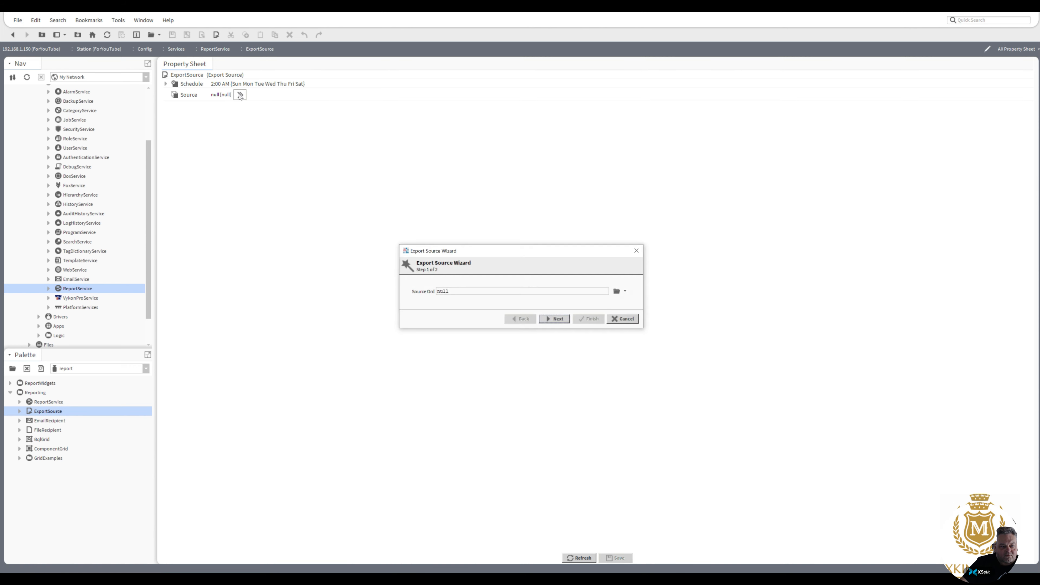
click(625, 292)
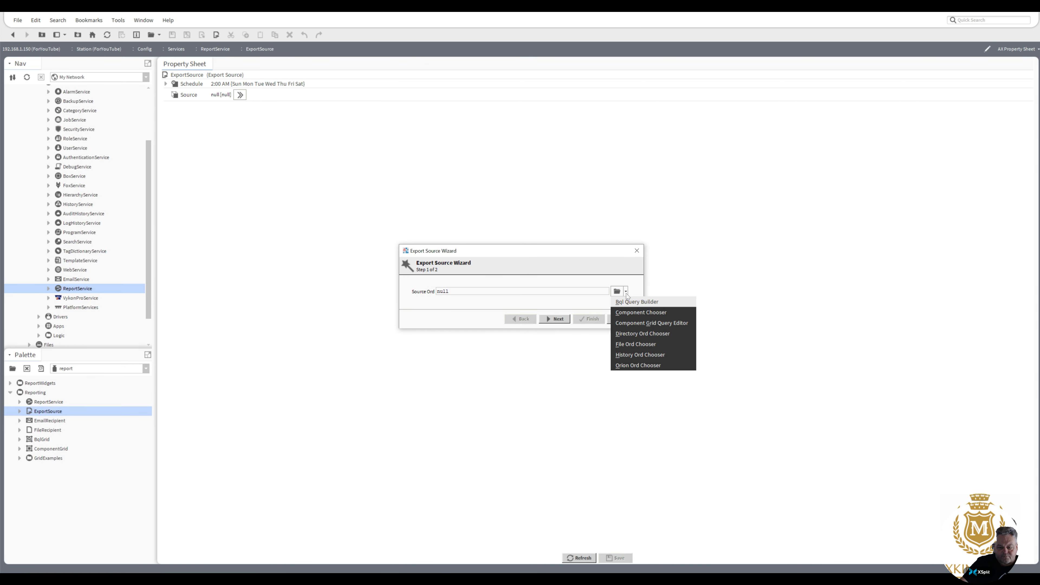
click(634, 355)
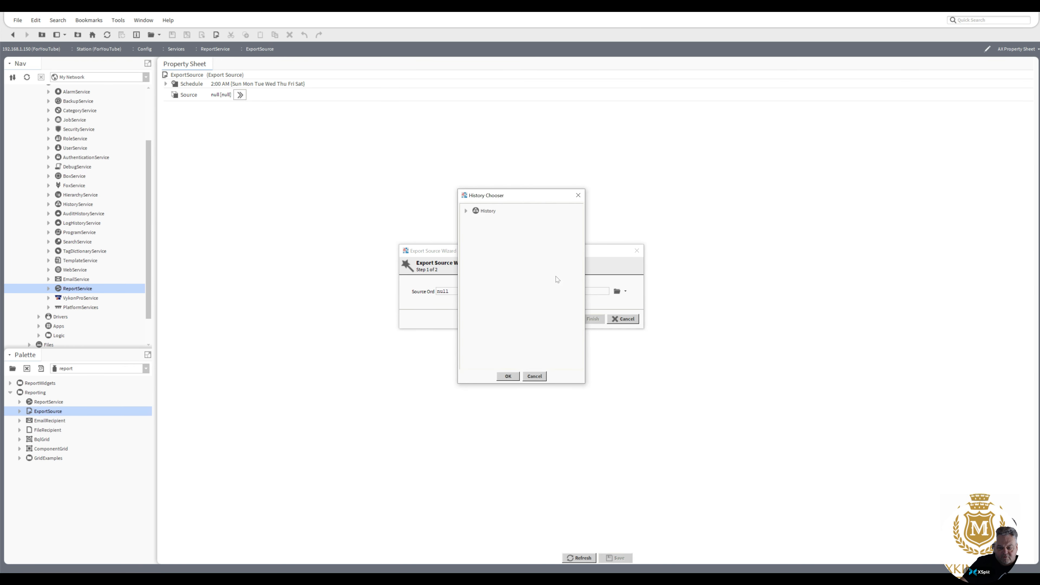
click(466, 212)
click(476, 221)
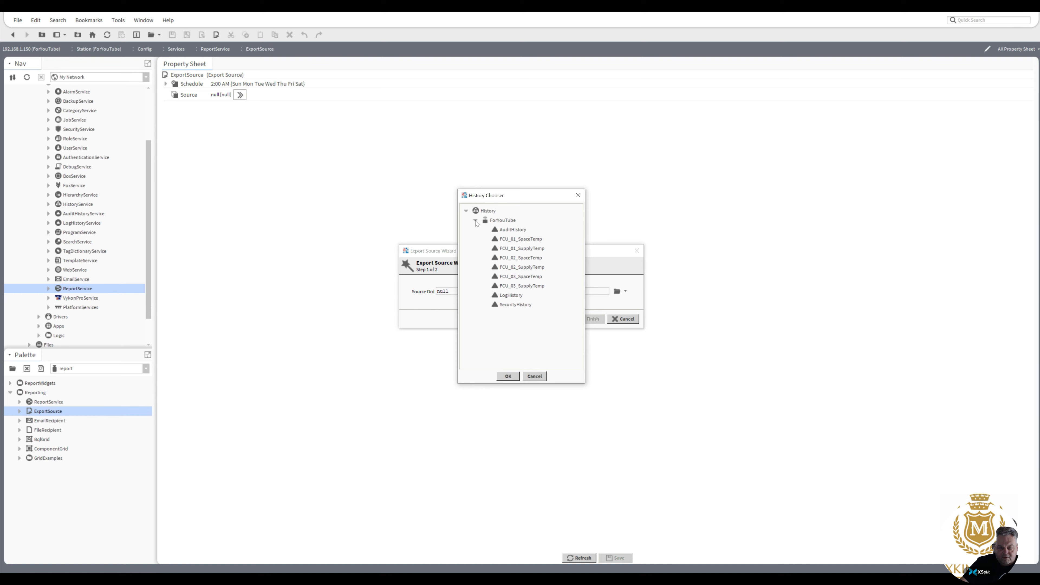
double_click(518, 240)
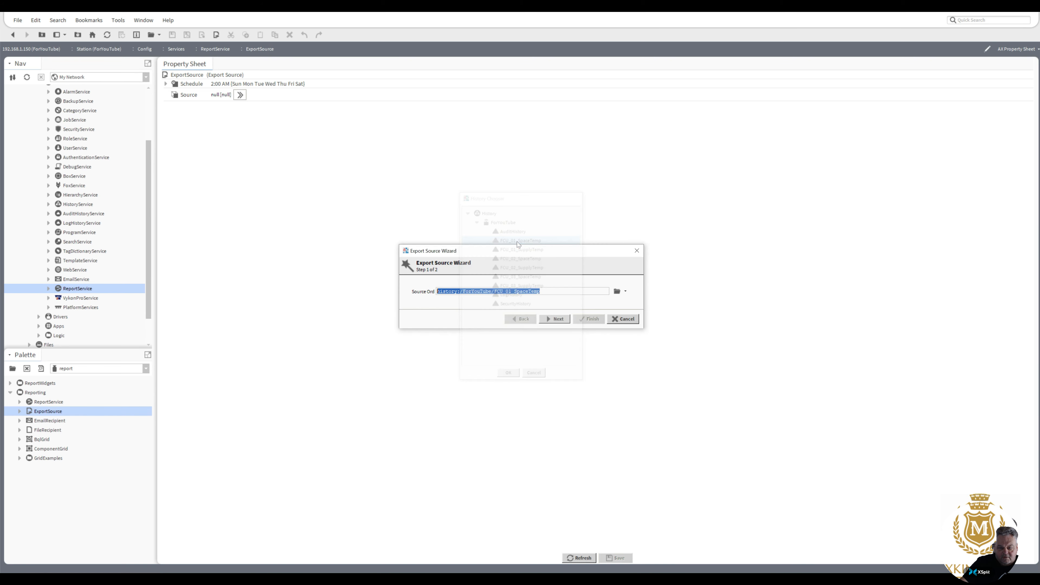
Select history:HistoryToCsv as the exporter, finish the wizard and save.
click(559, 319)
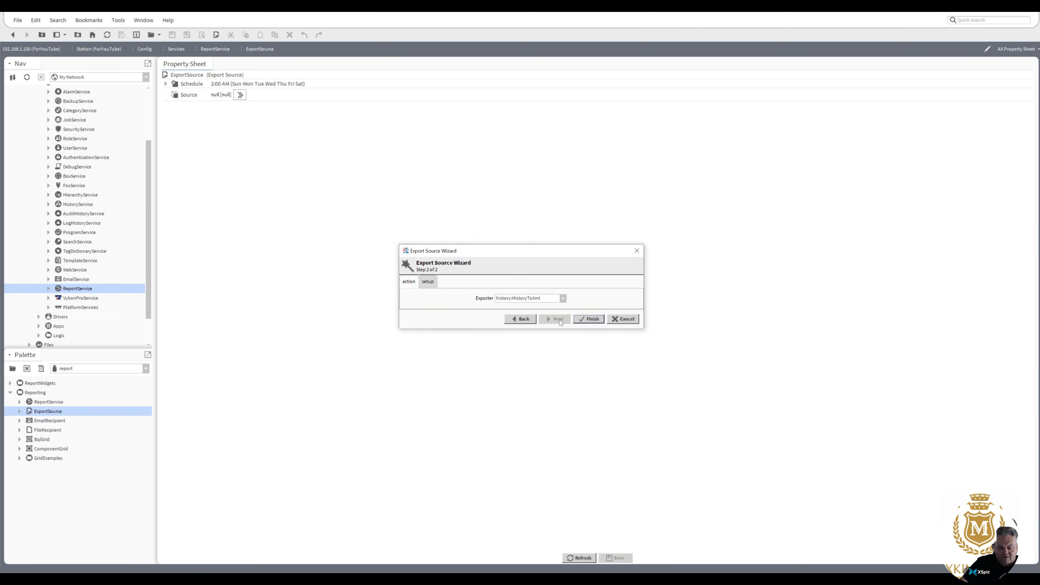
click(563, 299)
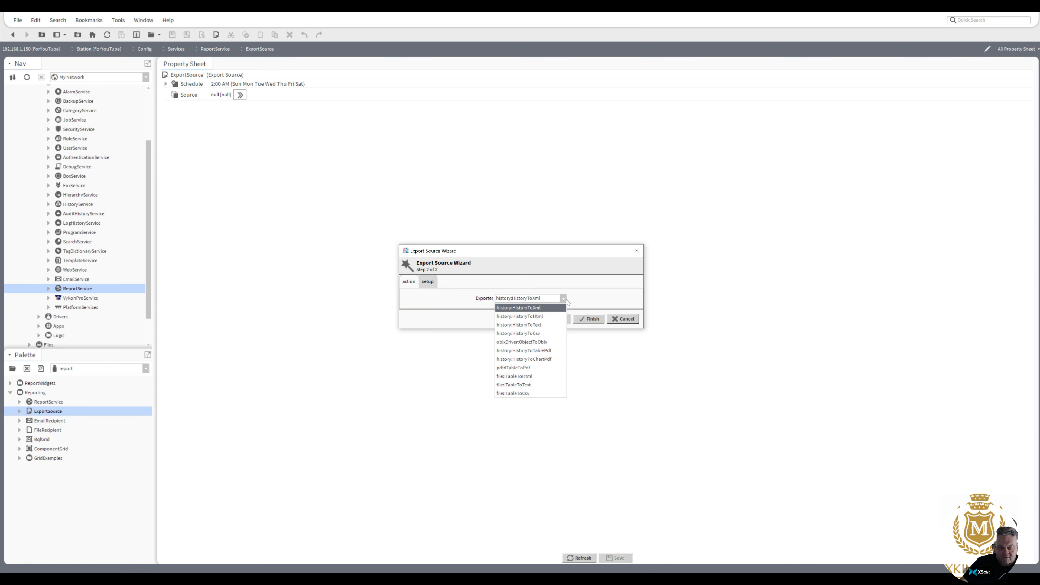
click(552, 337)
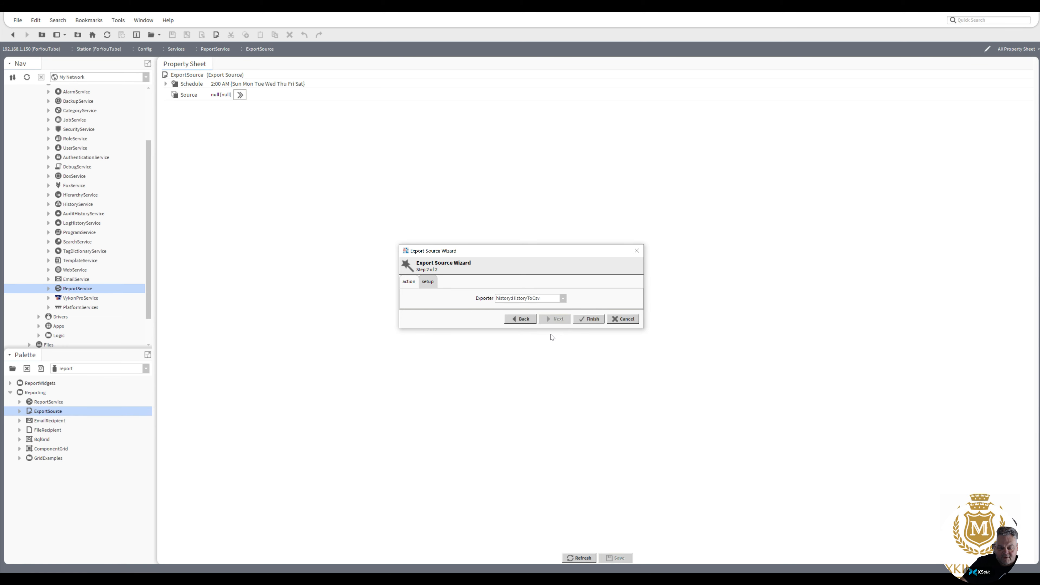
click(432, 285)
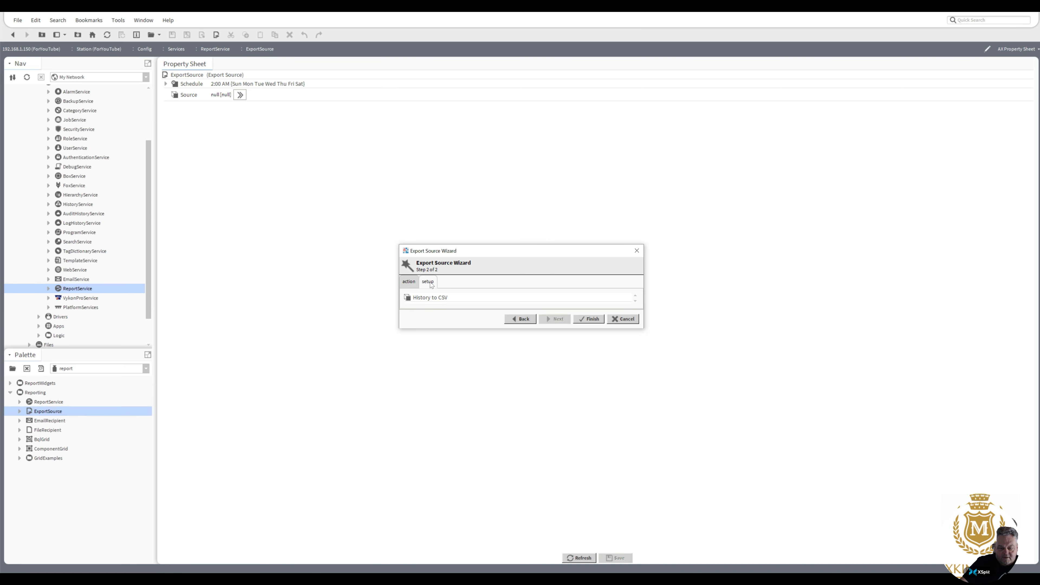
drag(578, 329, 588, 452)
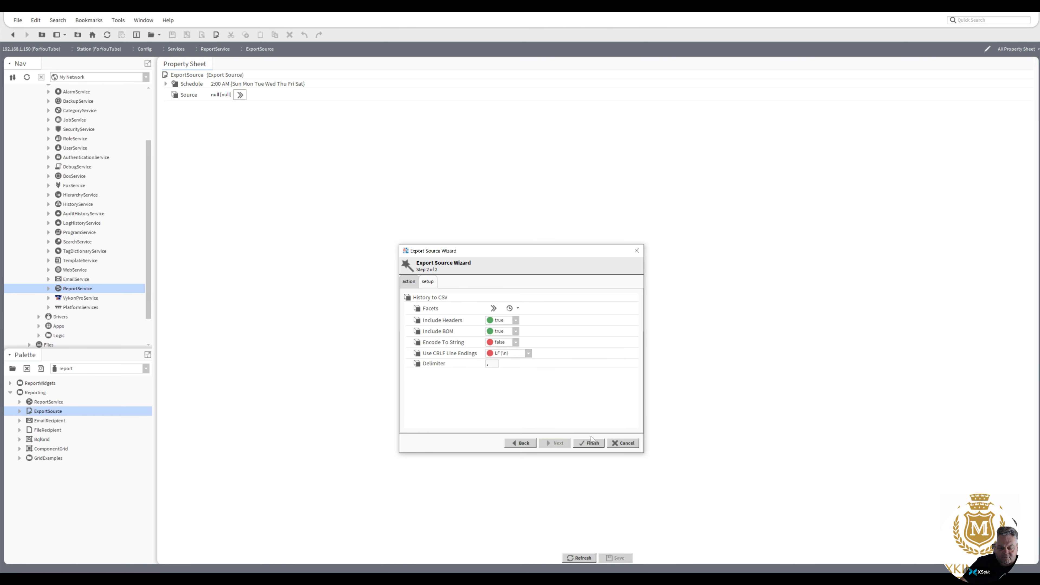
click(409, 282)
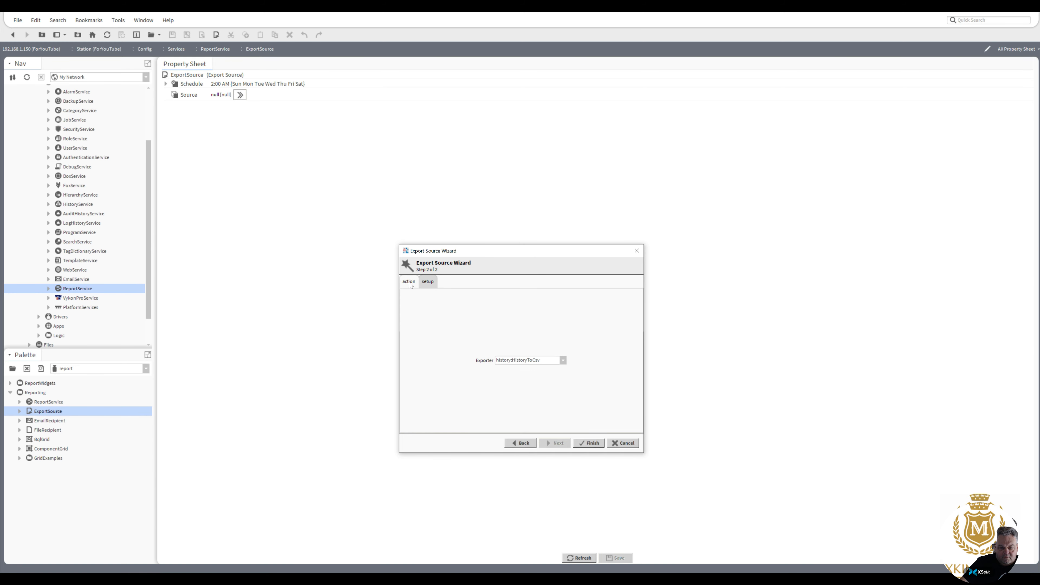
click(591, 443)
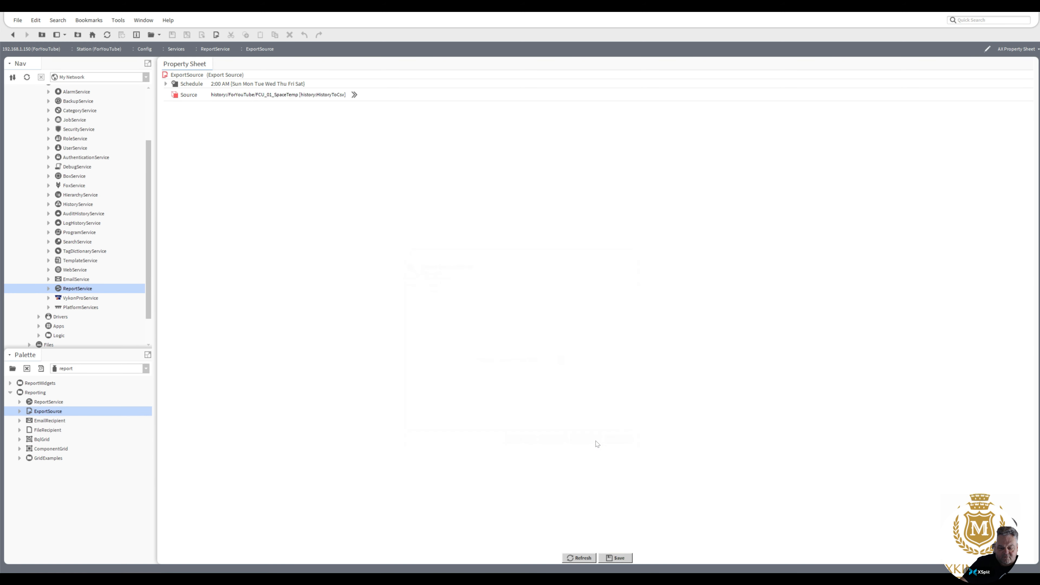
click(615, 558)
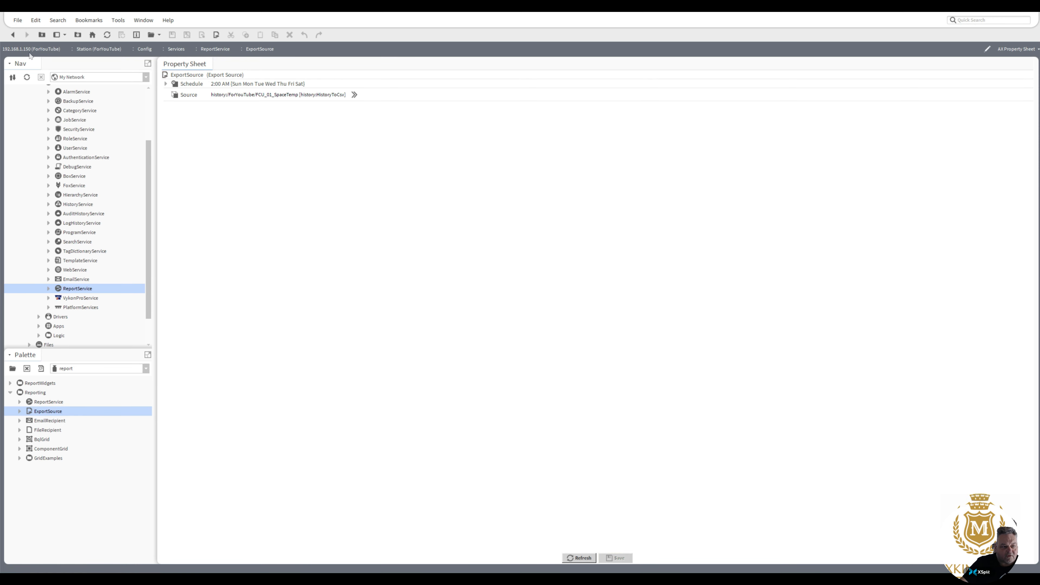
Rearrange ExportSource and EmailRecipient, then add a FileRecipient with its default name.
click(14, 35)
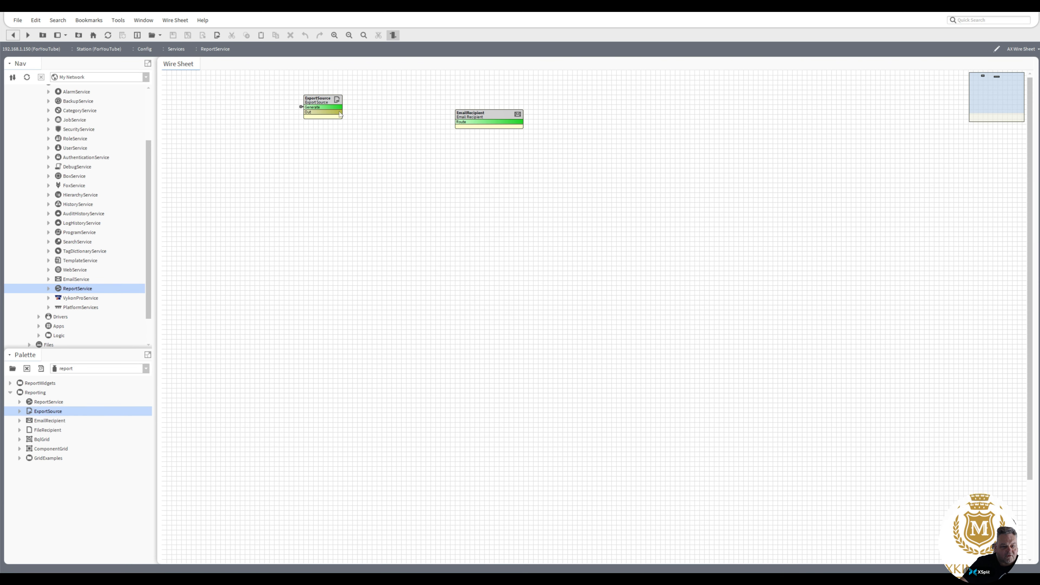
drag(472, 119, 433, 101)
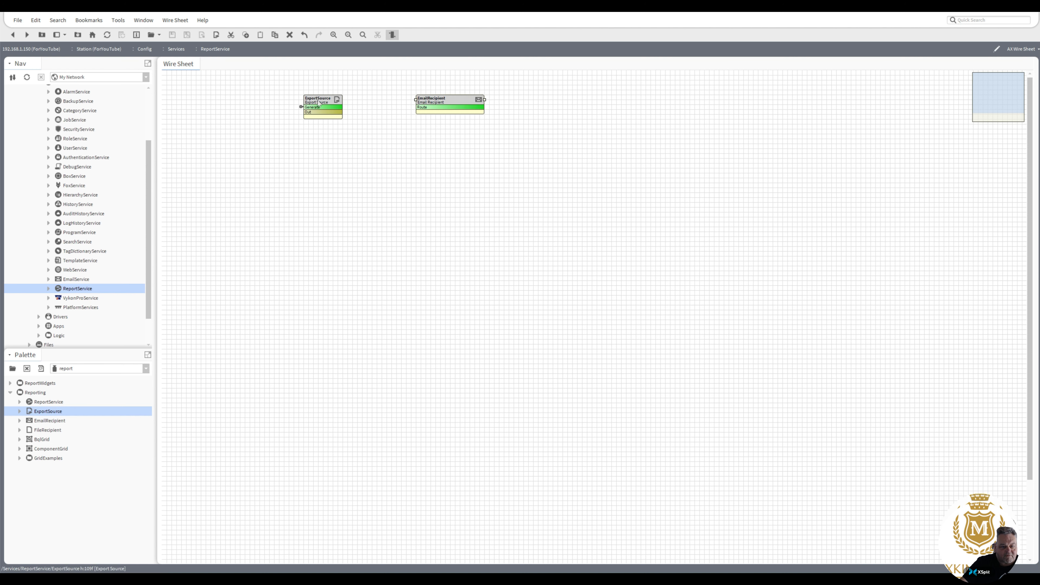
drag(321, 105, 257, 95)
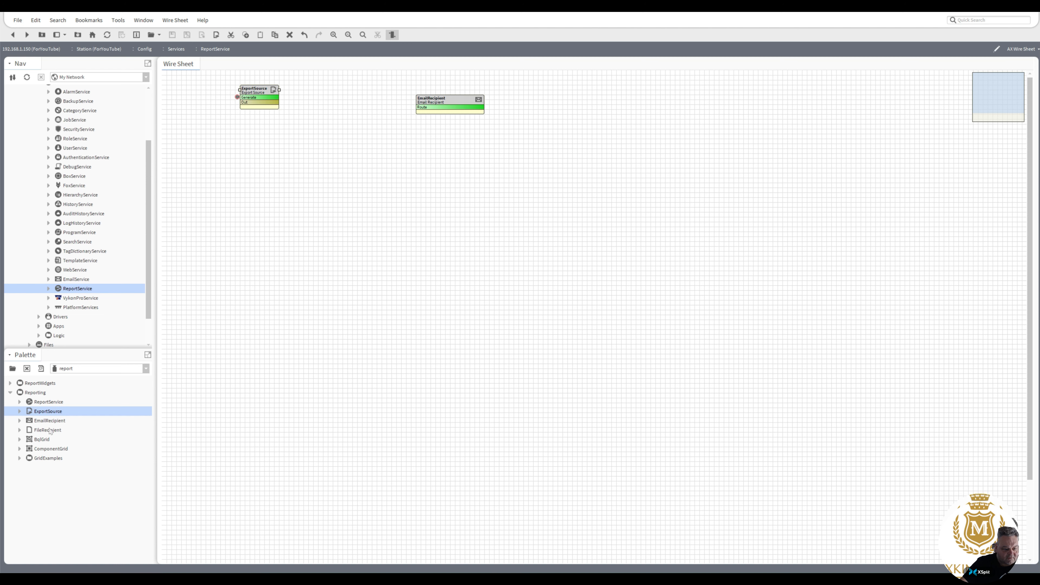
drag(50, 430, 341, 157)
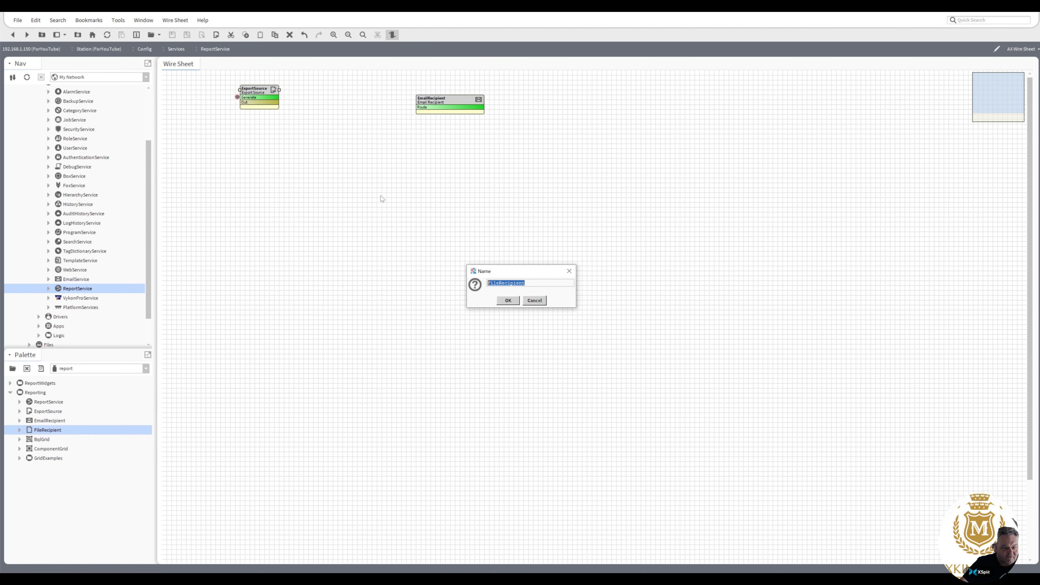
click(508, 300)
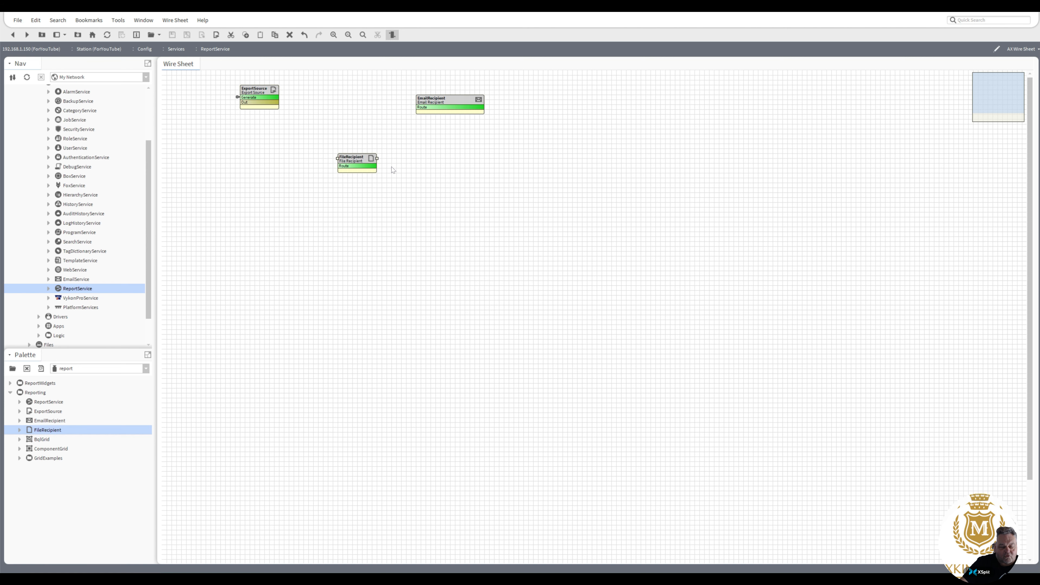
Create a new folder named CSV under the station's Files.
double_click(357, 162)
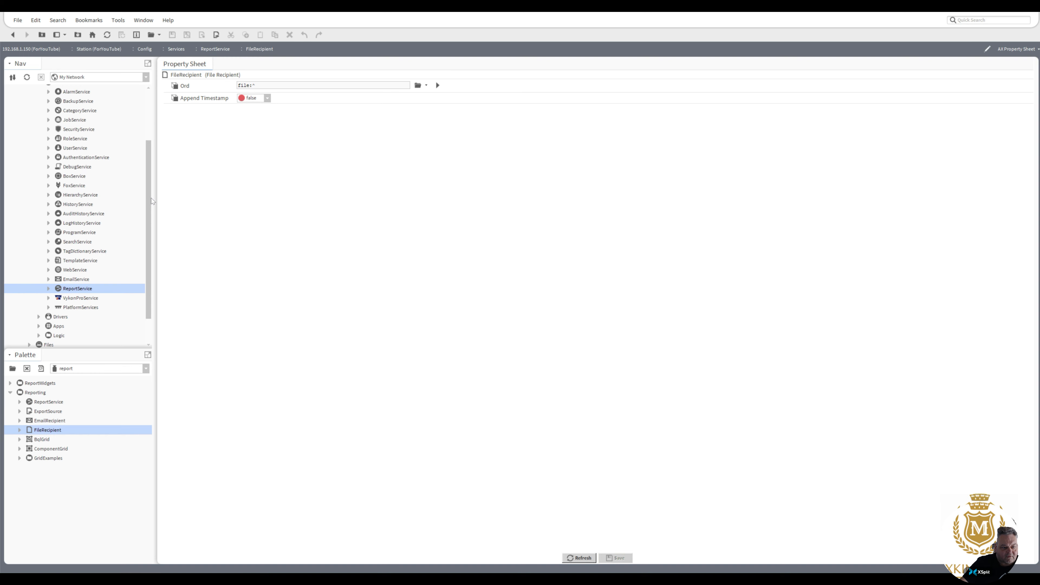
scroll(152, 246, down, 3)
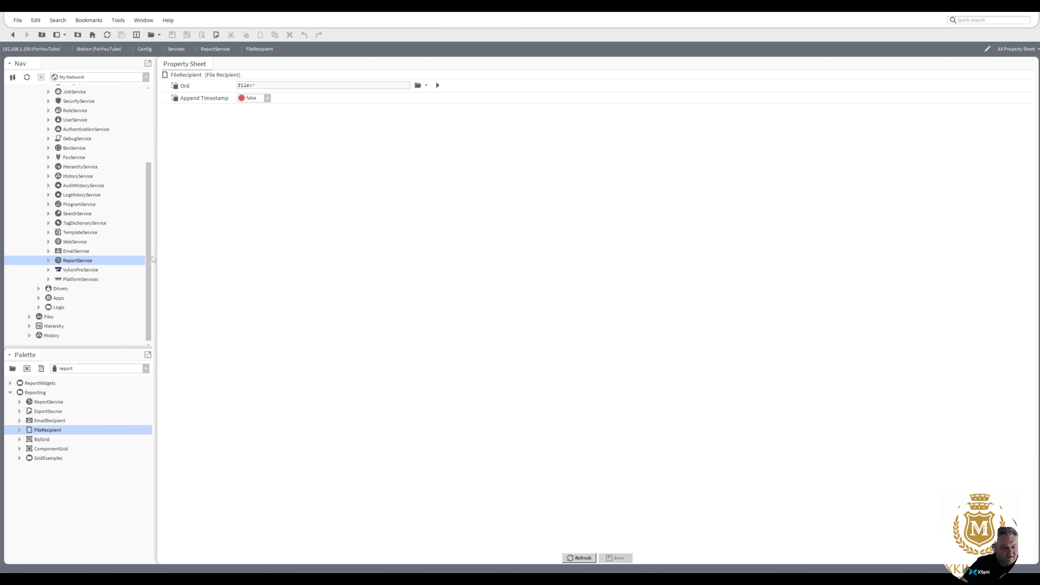
click(30, 318)
right_click(48, 308)
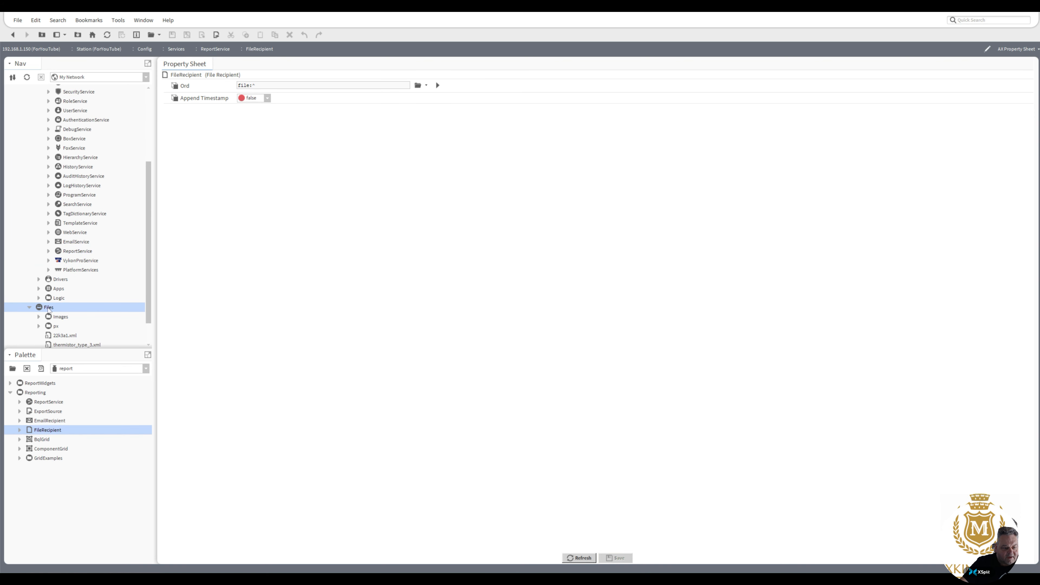
mouse_move(82, 323)
click(139, 323)
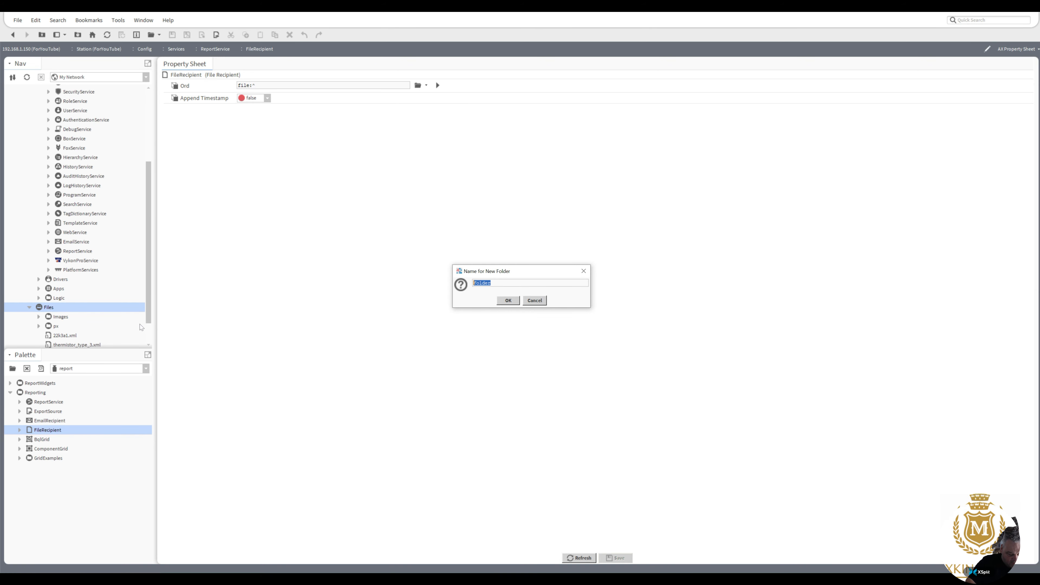
text(CSV)
click(501, 300)
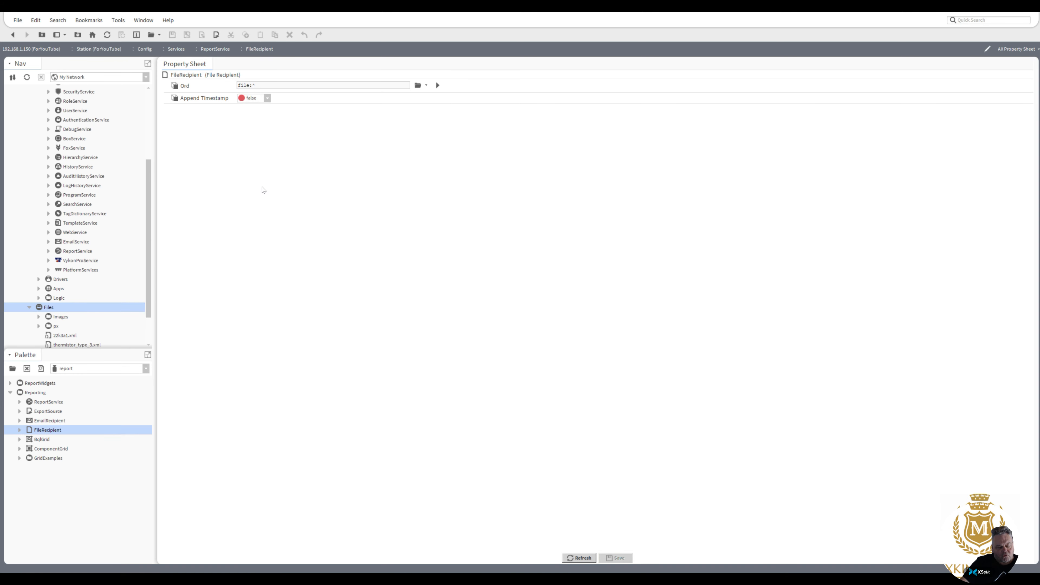
Set the FileRecipient's Append Timestamp to true and save.
click(267, 98)
click(265, 116)
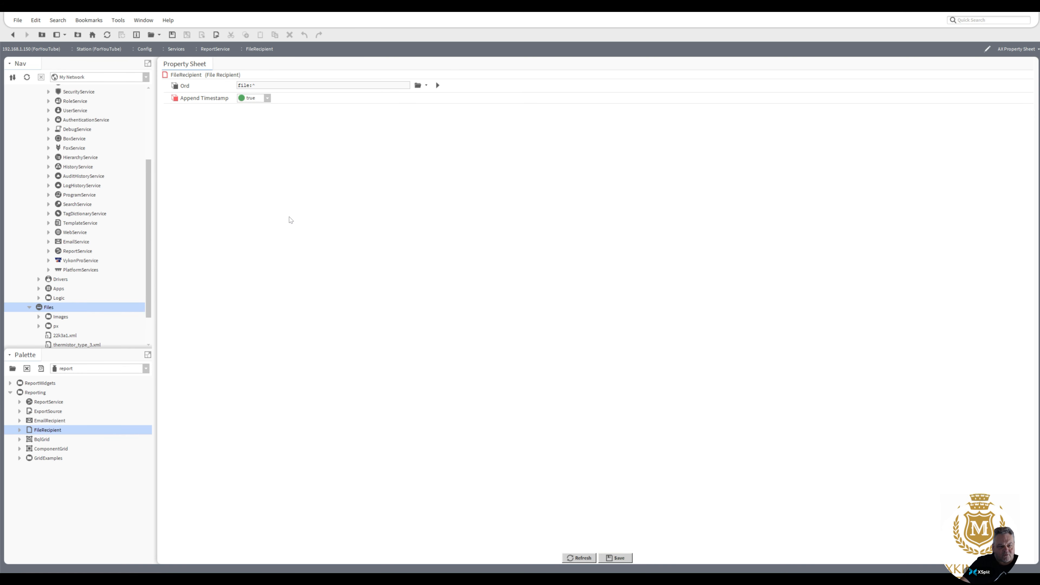
click(618, 558)
Link ExportSource's Out to the Route of both FileRecipient and EmailRecipient.
click(13, 35)
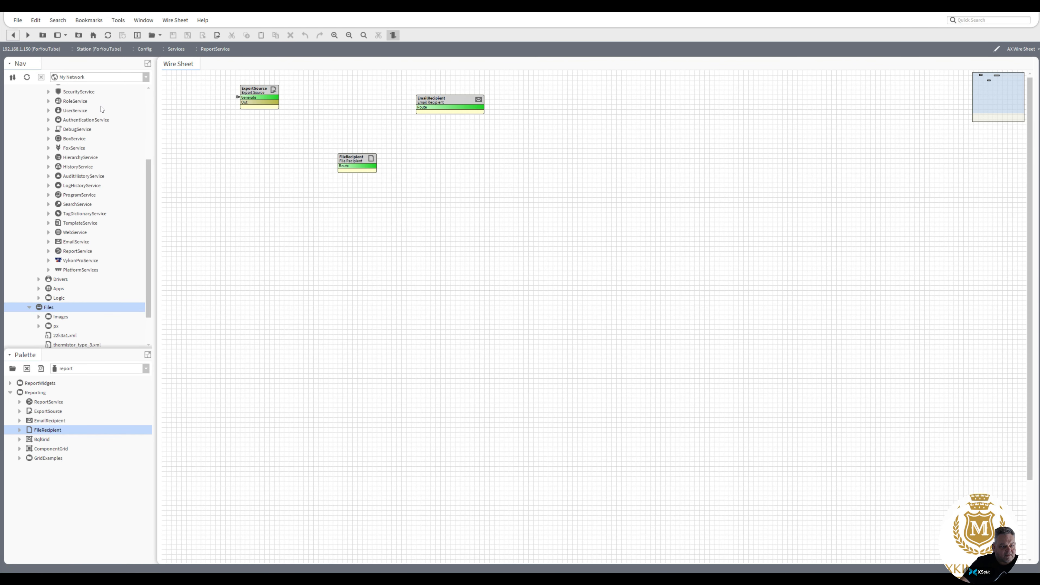
drag(272, 97, 340, 164)
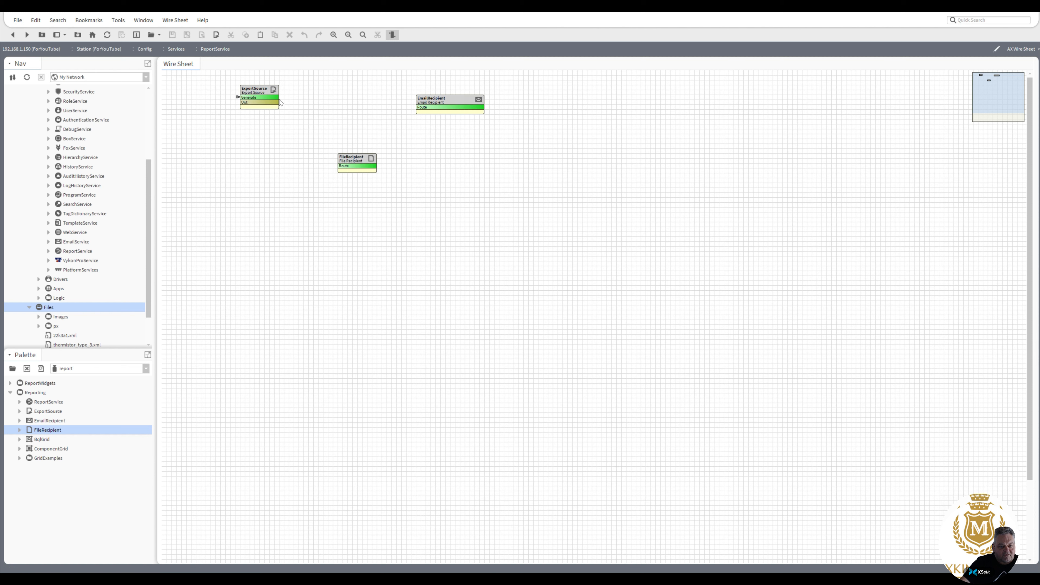
drag(281, 102, 313, 130)
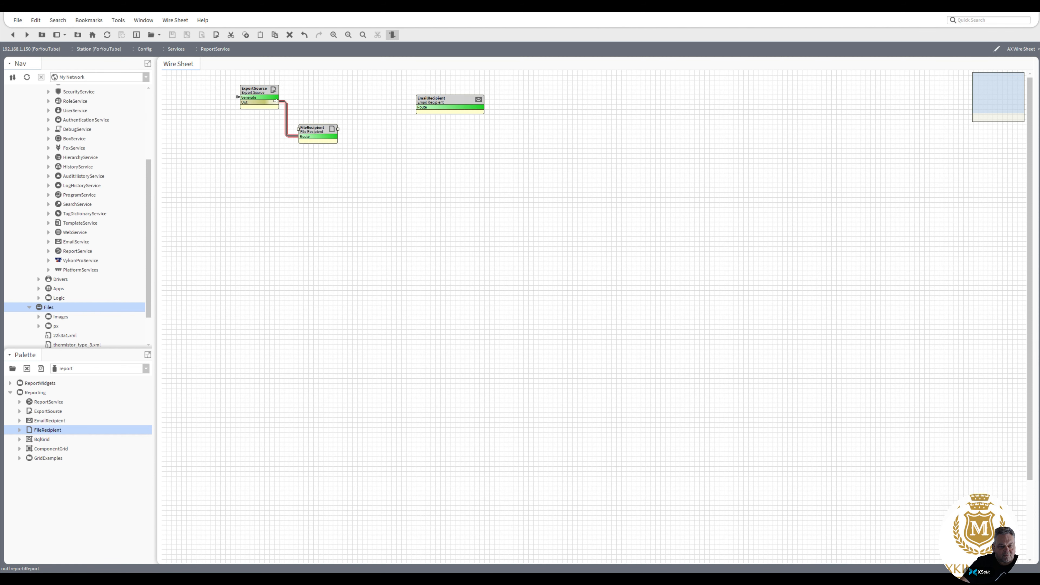
drag(276, 102, 308, 95)
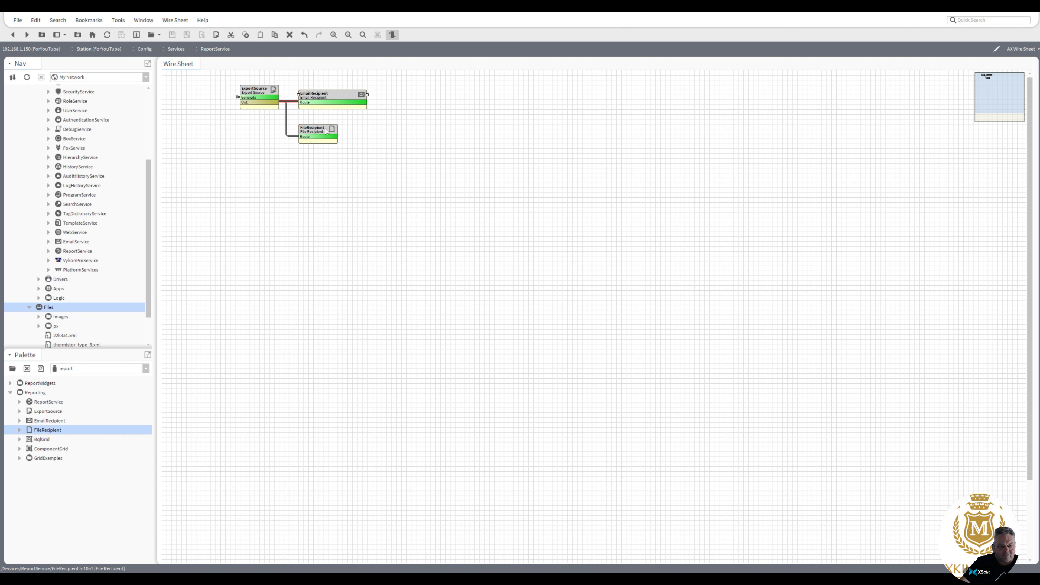
drag(326, 131, 363, 116)
Point the FileRecipient's Ord at the file:^CSV folder and save.
double_click(340, 122)
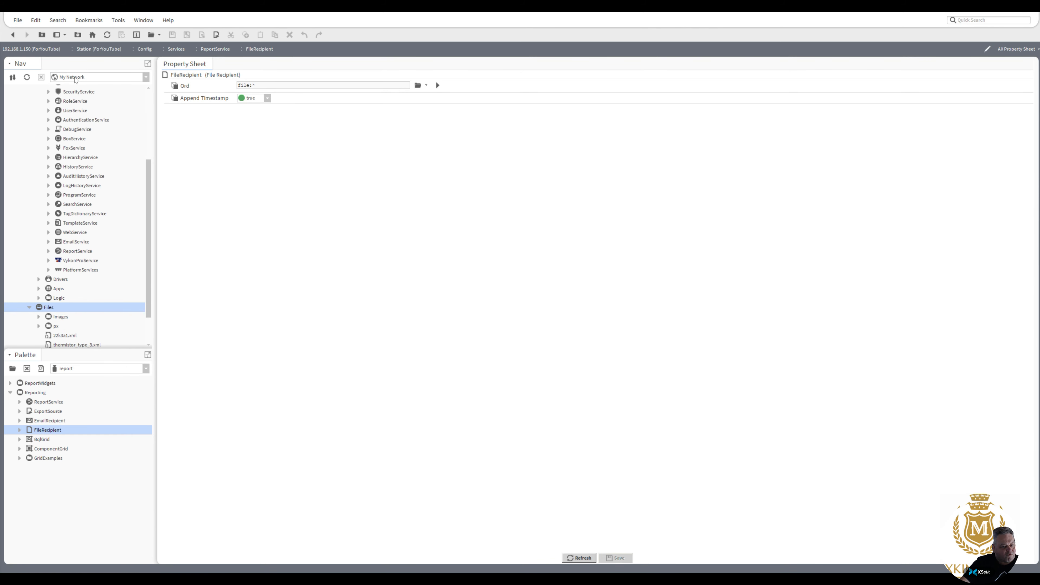
click(426, 85)
click(432, 97)
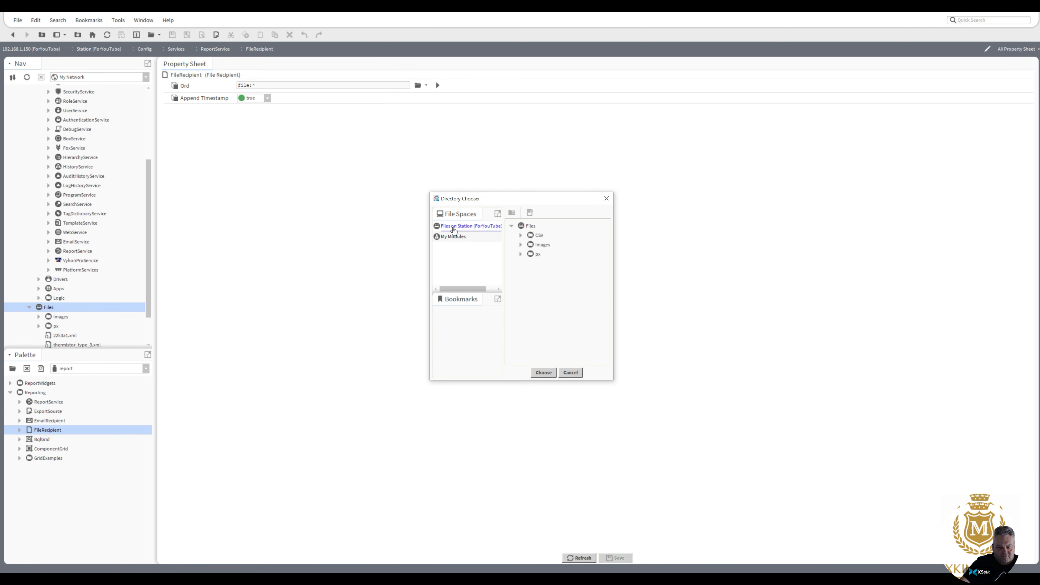
click(537, 238)
double_click(537, 238)
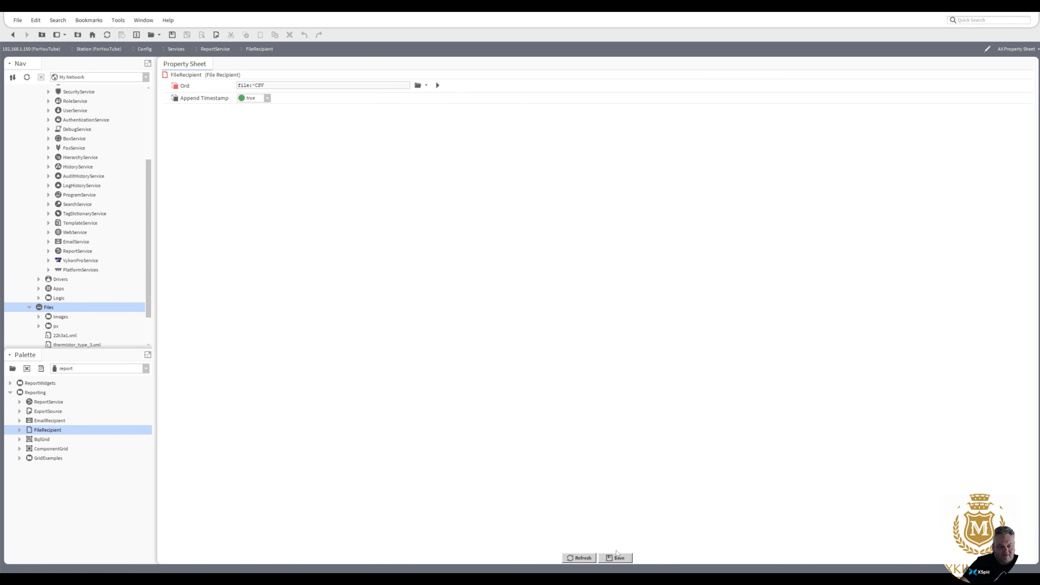
click(616, 557)
click(13, 35)
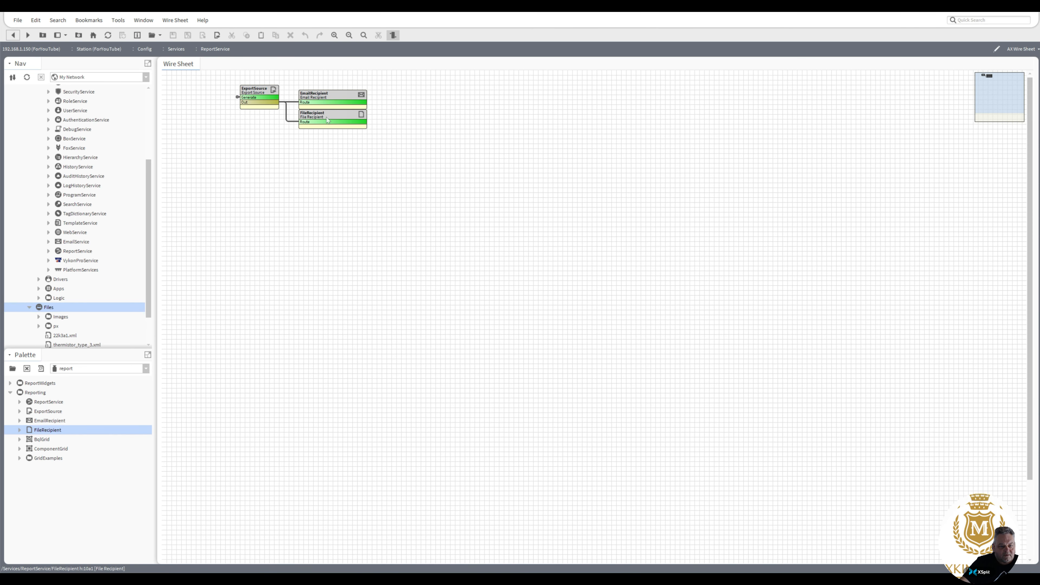
Enter the recipient's name and e-mail address in the EmailRecipient properties.
double_click(325, 97)
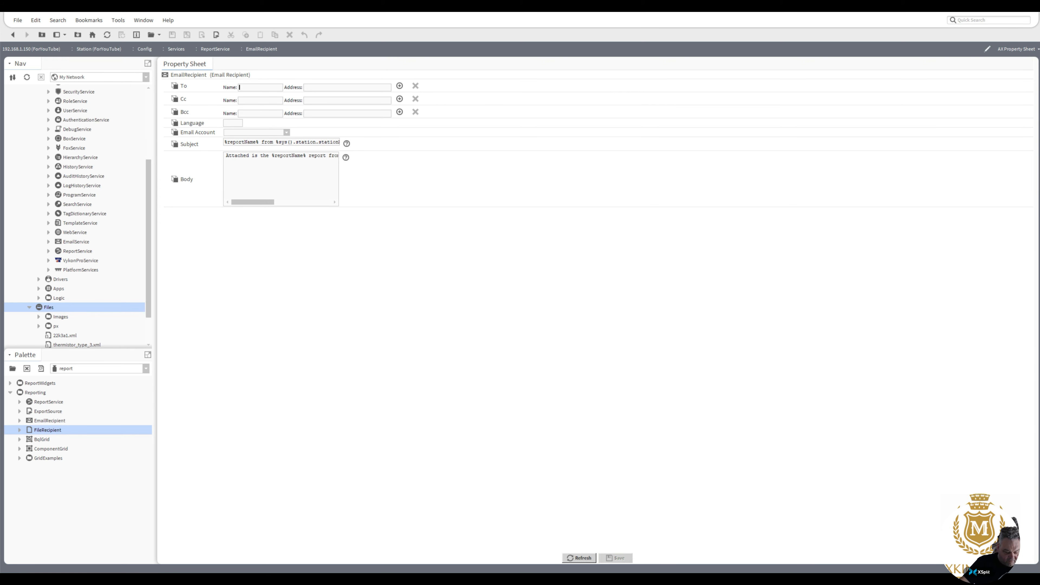
text(Paul)
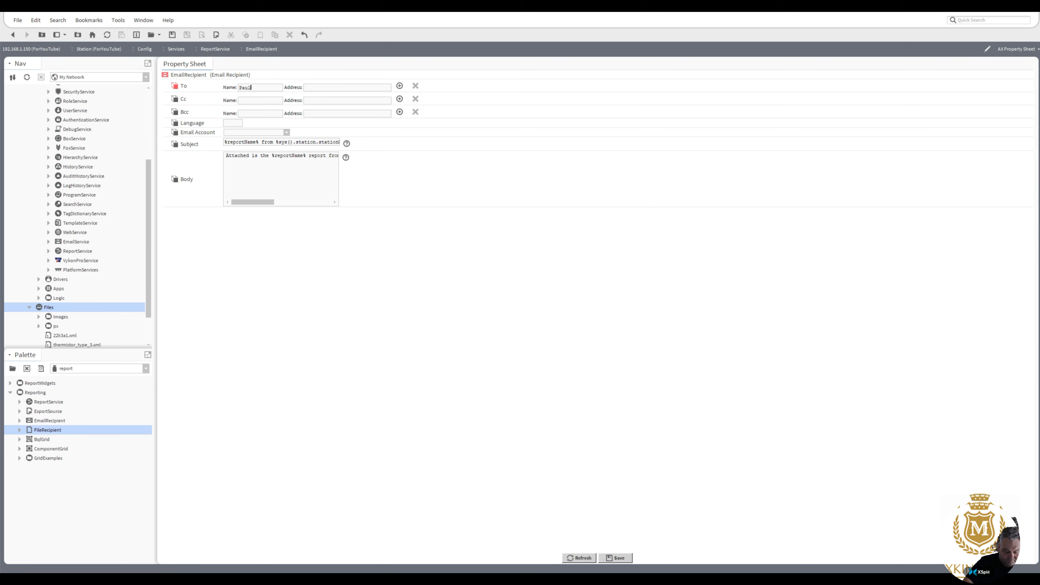
key(Tab)
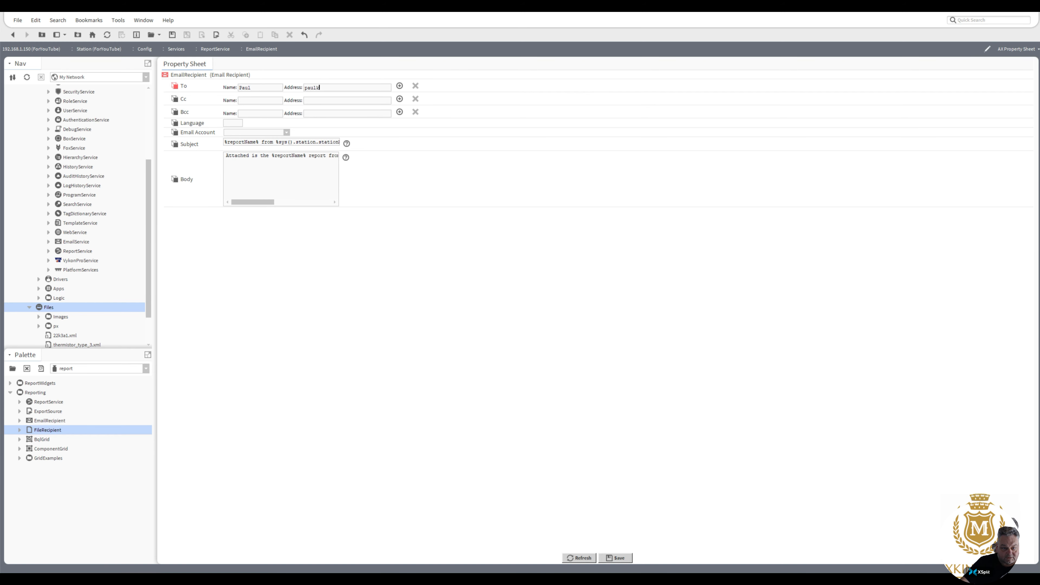
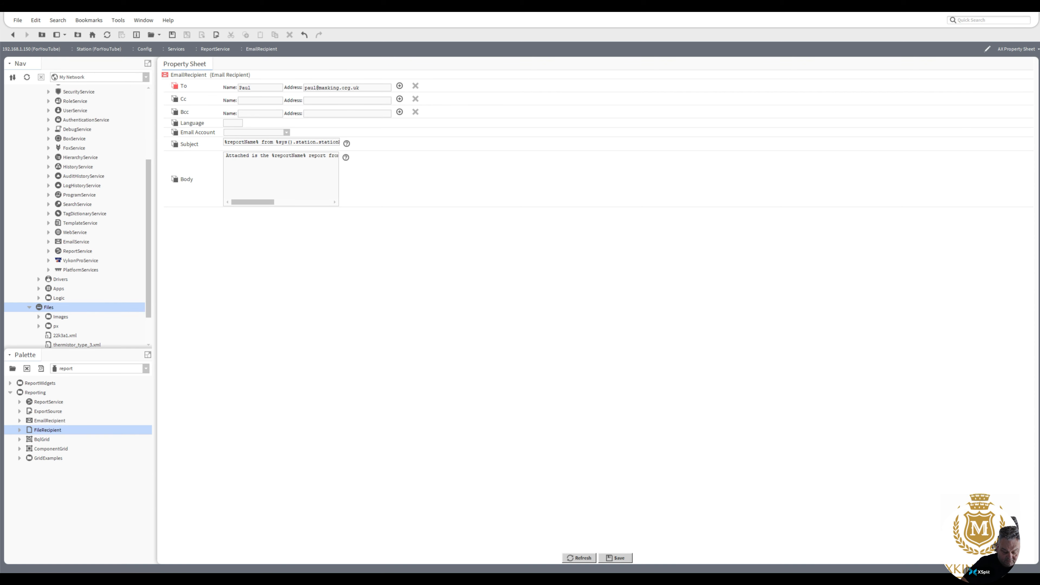
Set the email account to OutgoingAccount and the language to GB.
click(286, 132)
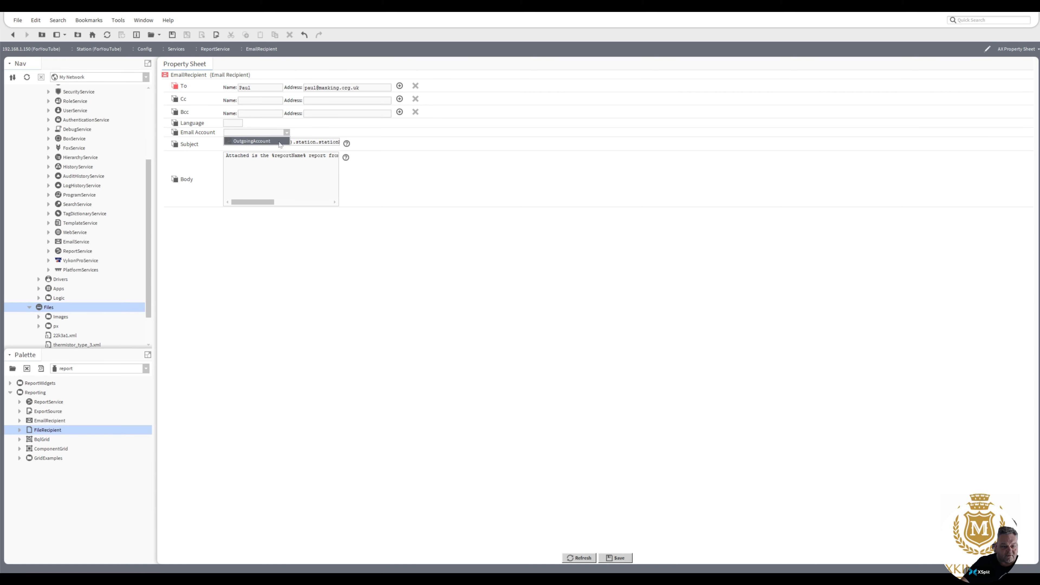
click(274, 144)
click(232, 123)
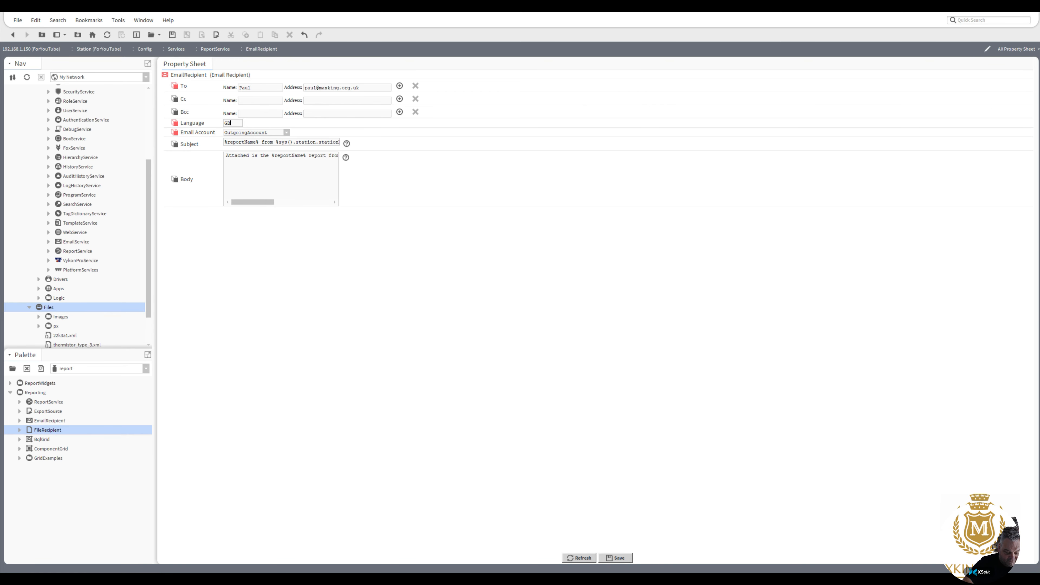
drag(266, 202, 212, 201)
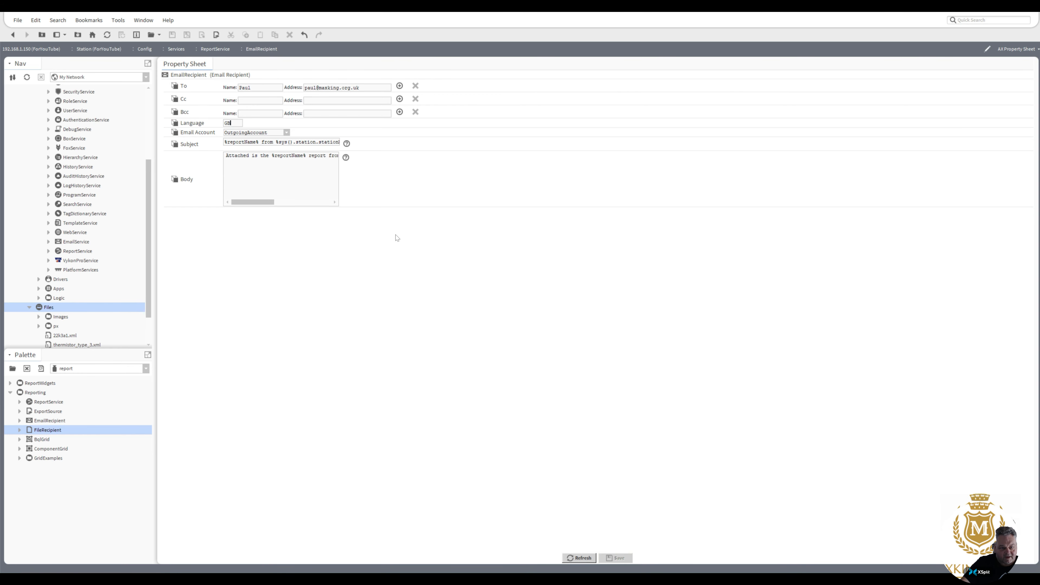
Generate the report, widen the ExportSource block and find the export in Files > CSV.
click(13, 36)
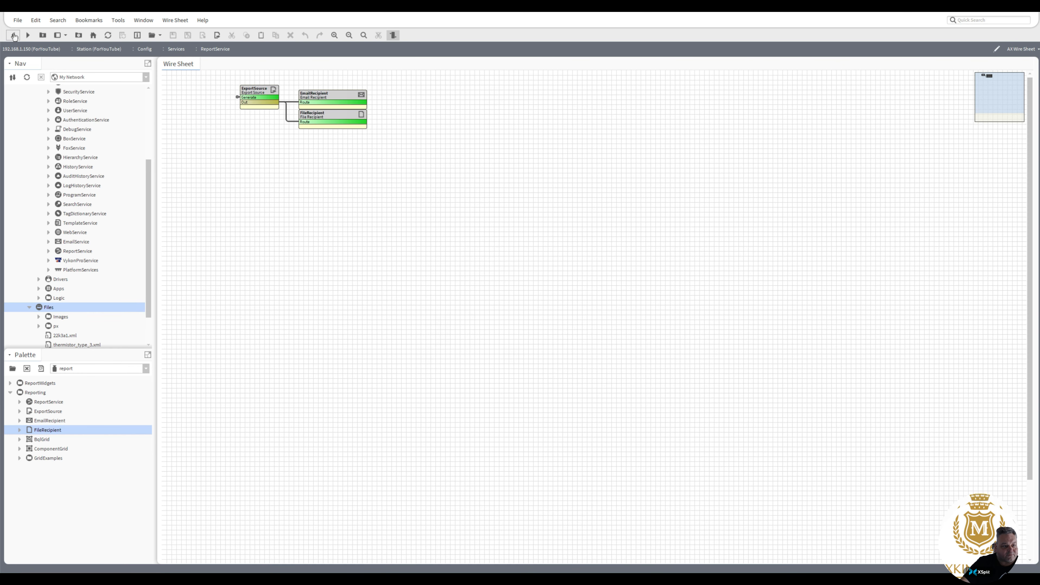
right_click(257, 92)
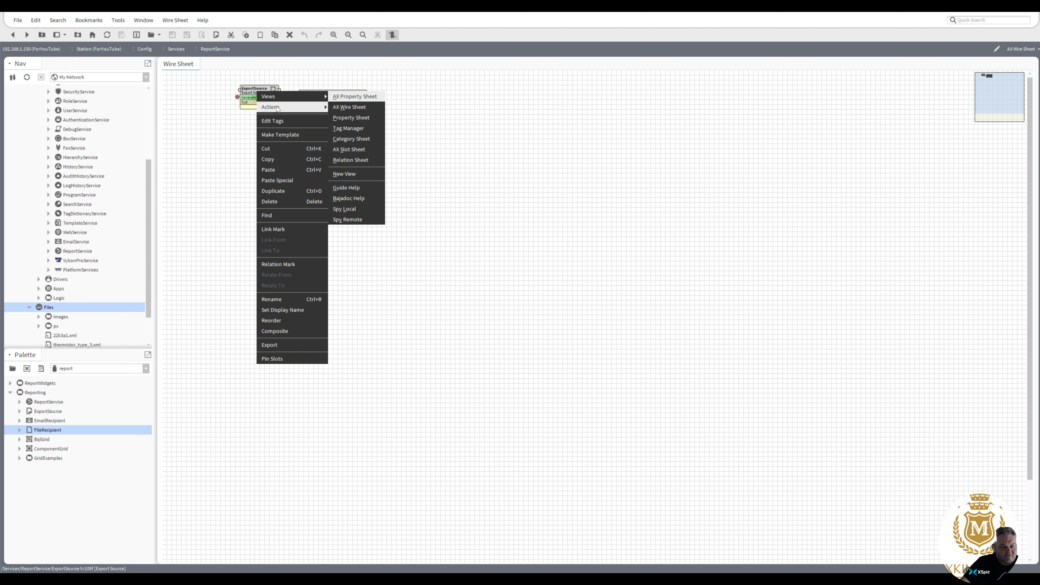
click(347, 108)
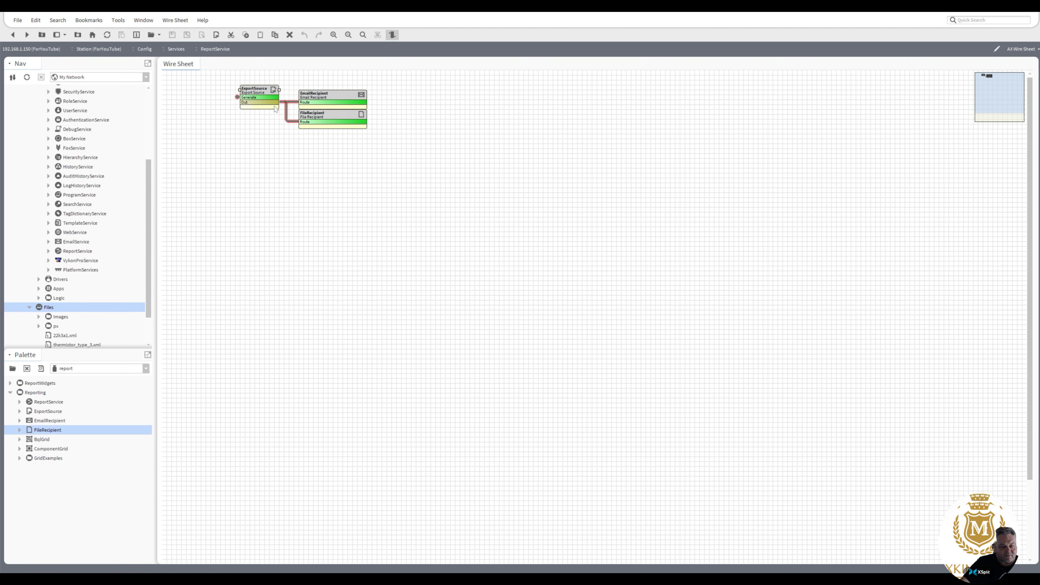
drag(239, 90, 195, 90)
scroll(147, 251, down, 2)
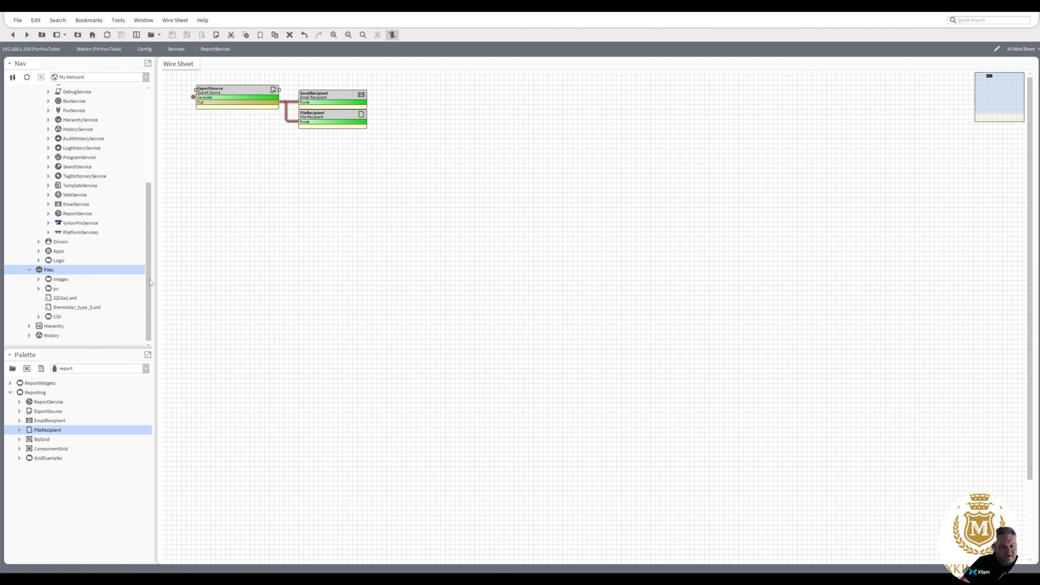
click(40, 317)
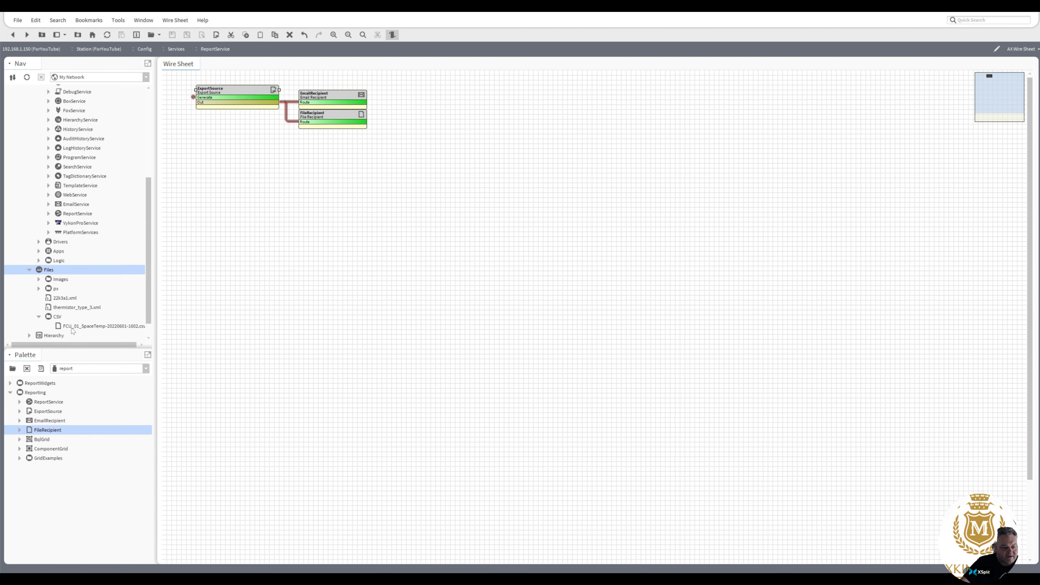
click(79, 330)
drag(71, 346, 75, 347)
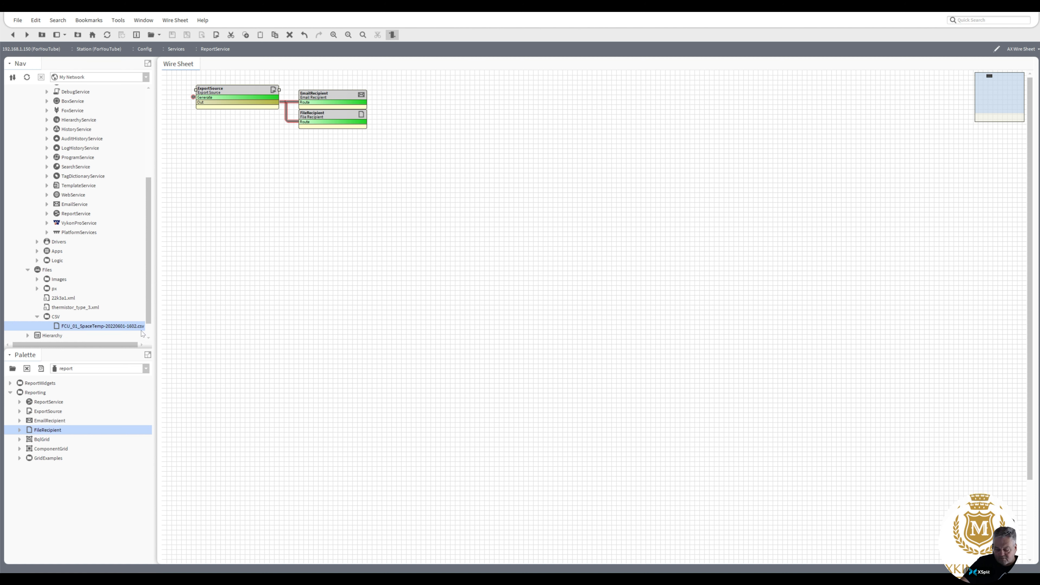
Generate the report again, producing FCU_01_SpaceTemp-20220601-1803.csv alongside the first file.
right_click(230, 89)
mouse_move(254, 93)
click(313, 107)
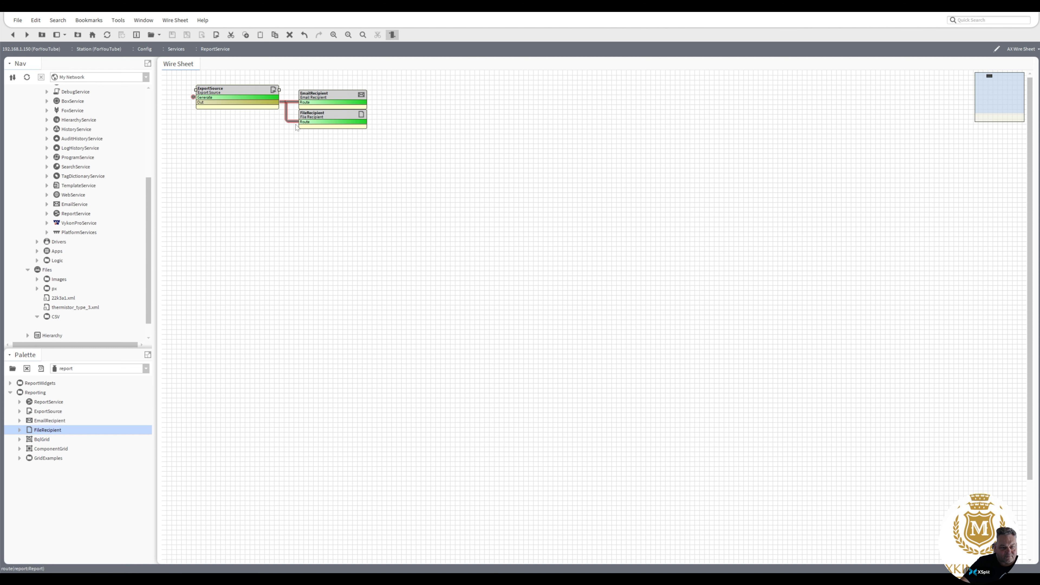
click(129, 336)
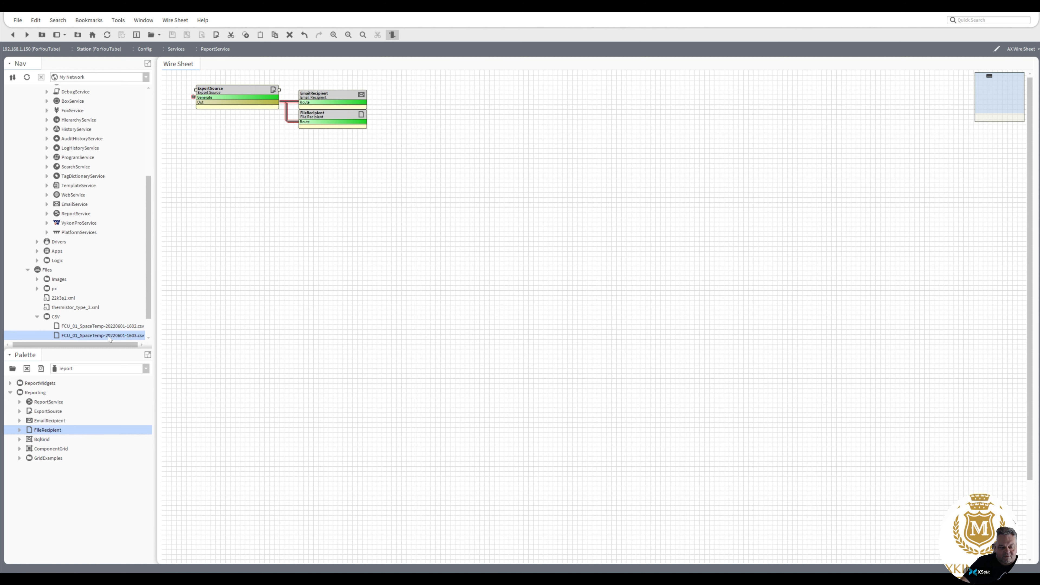
drag(150, 307, 151, 325)
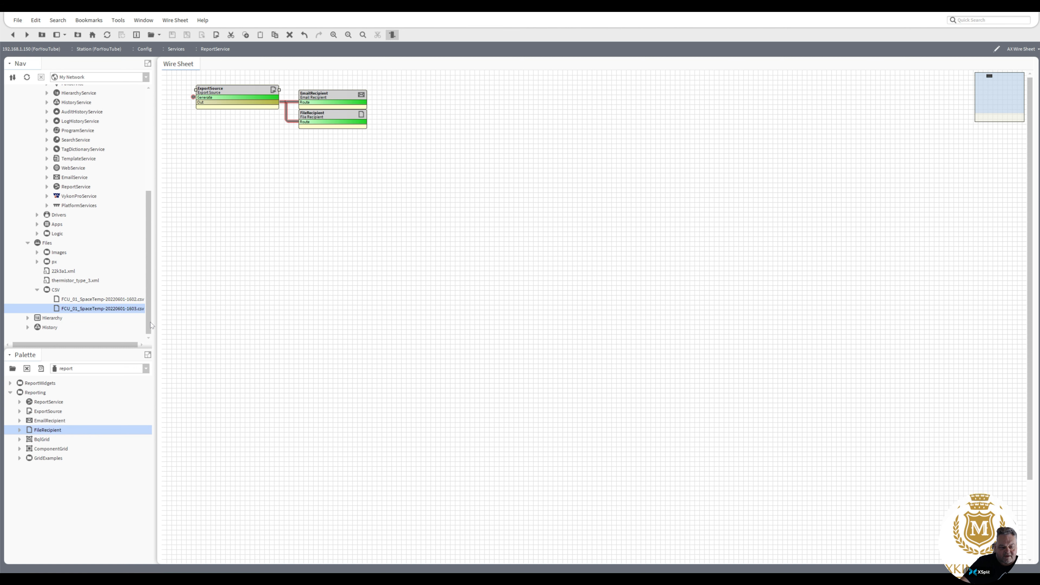
Set the FileRecipient's Append Timestamp to false and save it.
double_click(319, 114)
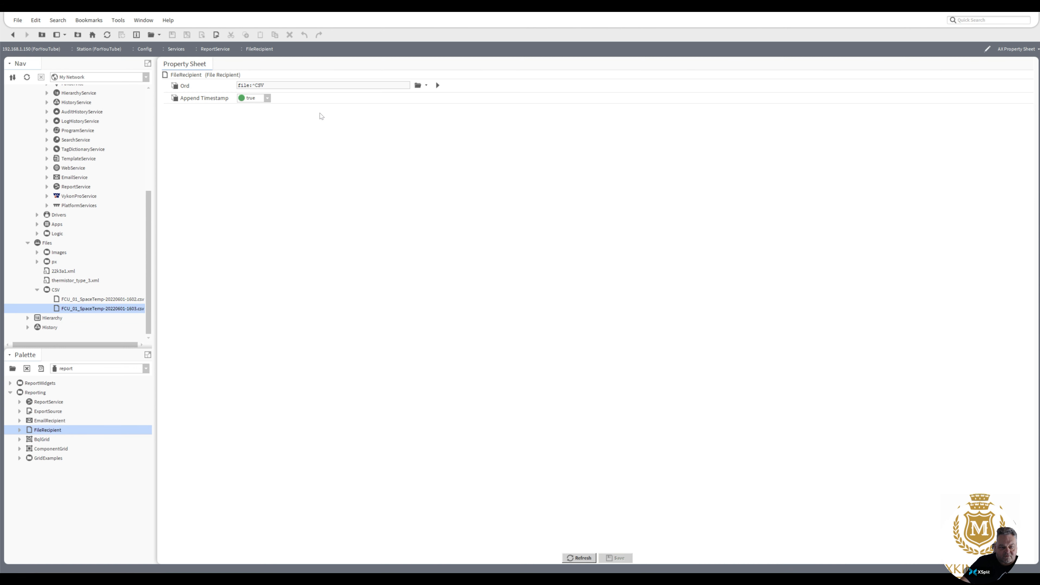
click(268, 98)
click(249, 107)
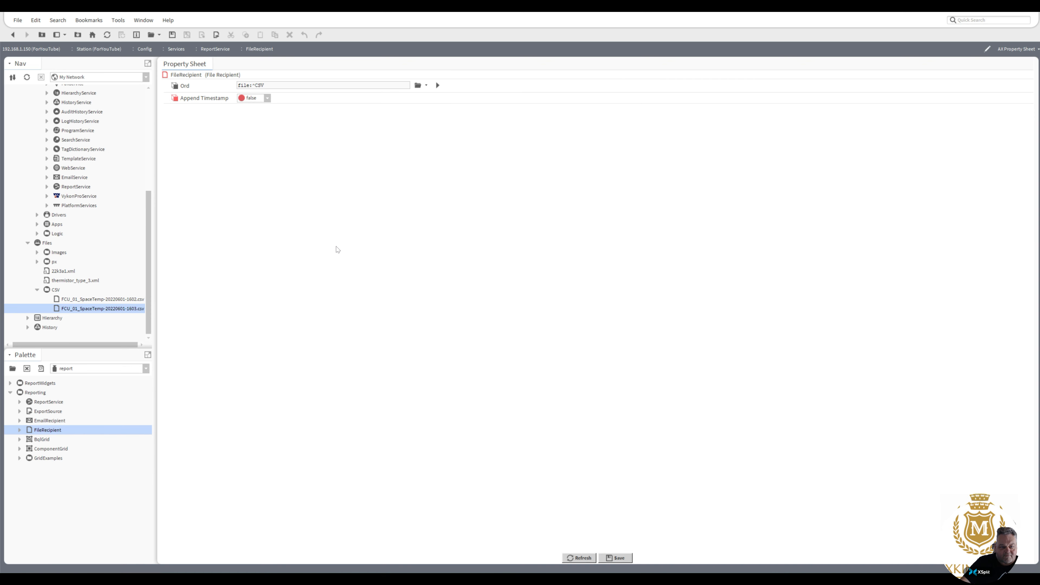
click(618, 558)
Delete both old FCU_01_SpaceTemp CSV exports from the Nav tree.
click(107, 300)
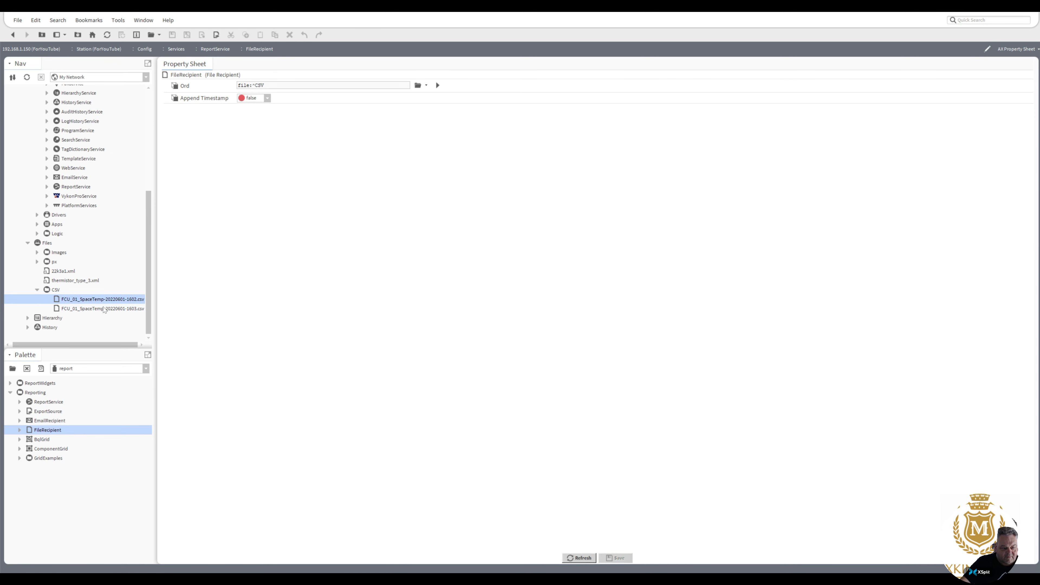
shift+click(103, 308)
right_click(104, 307)
click(117, 343)
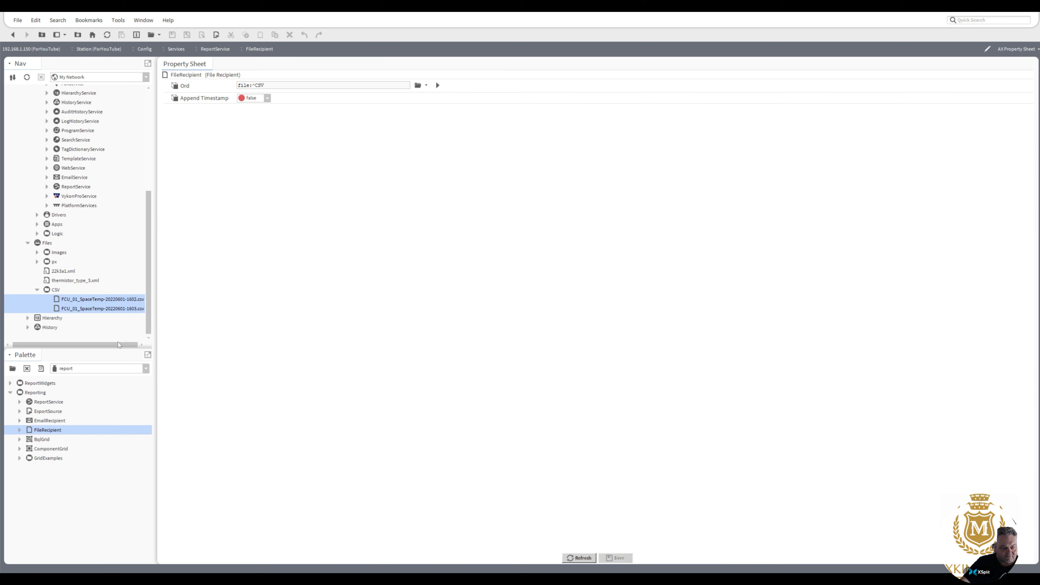
Back on the ReportService wire sheet, run Generate on ExportSource again.
click(13, 34)
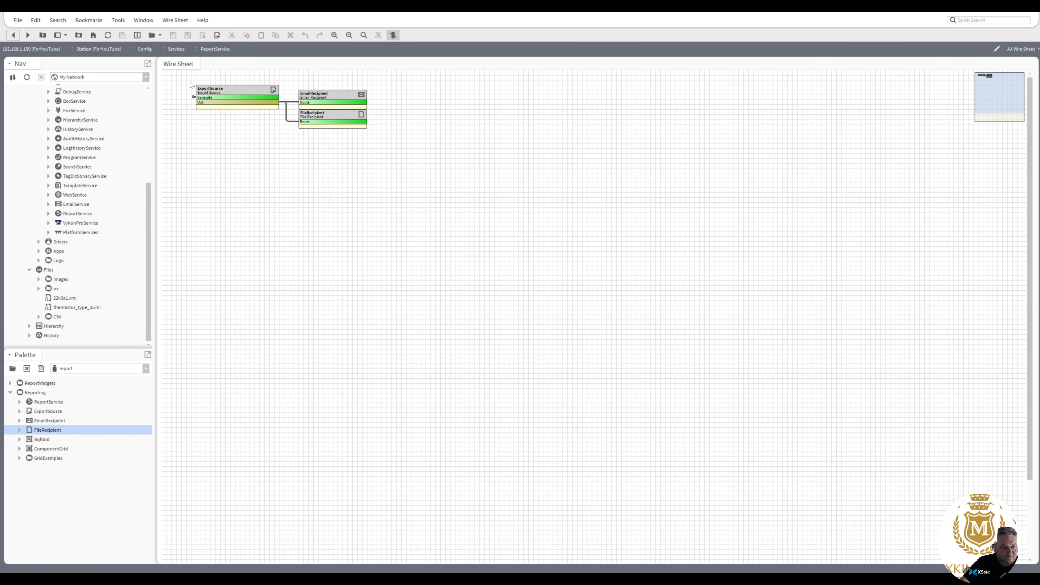
right_click(220, 95)
mouse_move(243, 111)
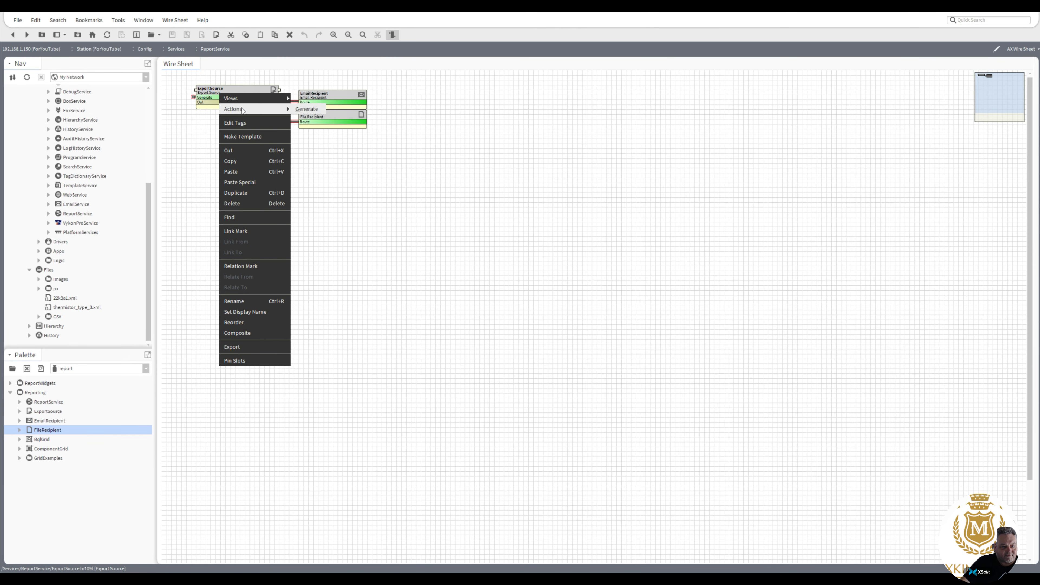
click(308, 109)
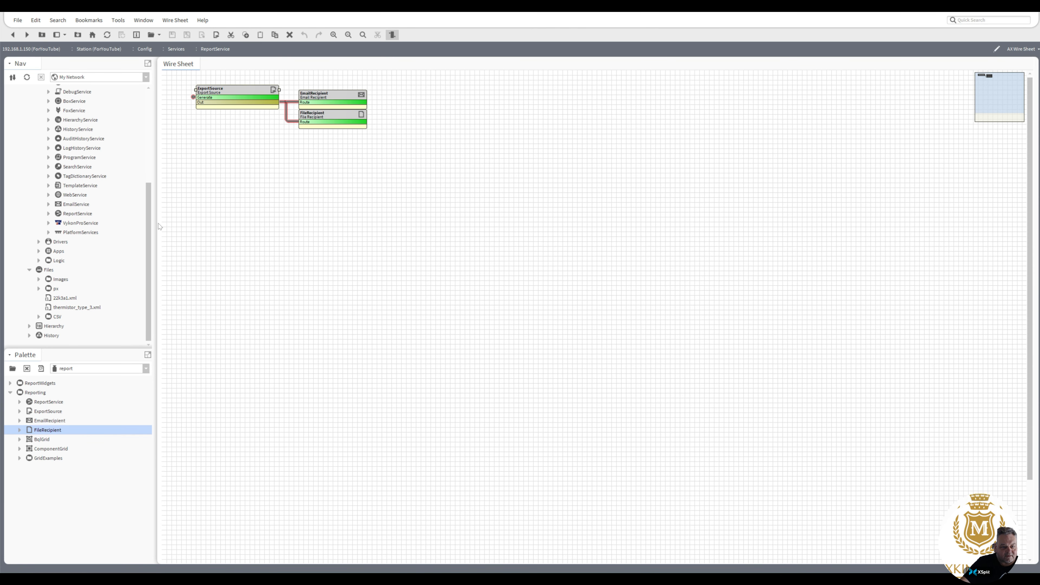
Check the CSV folder for the single untimestamped FCU_01_SpaceTemp.csv.
click(39, 317)
click(94, 328)
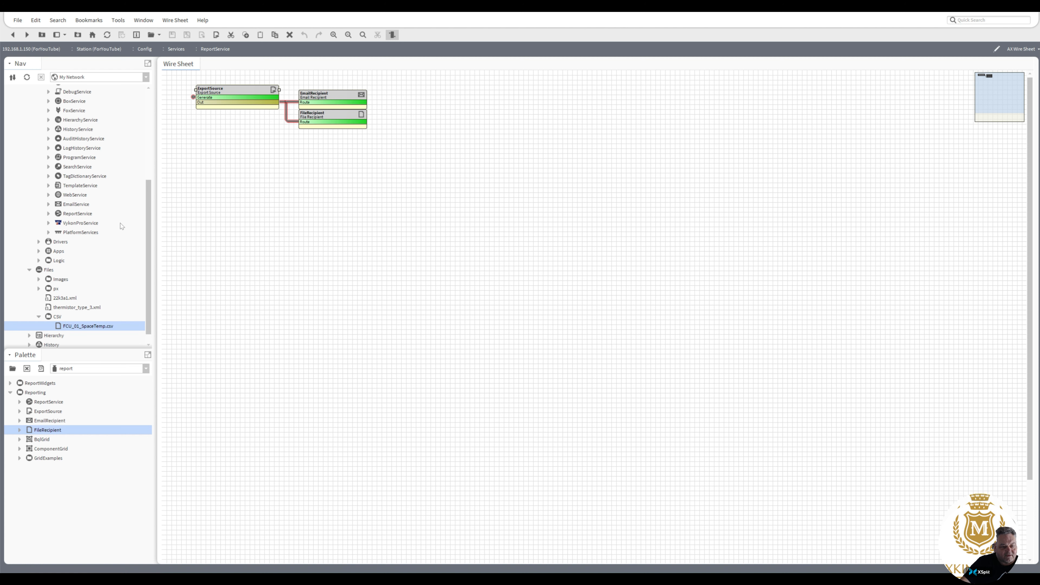
click(49, 204)
Review the EmailService OutgoingAccount settings, then open the emailed FCU_01_SpaceTemp.csv in Excel.
double_click(66, 215)
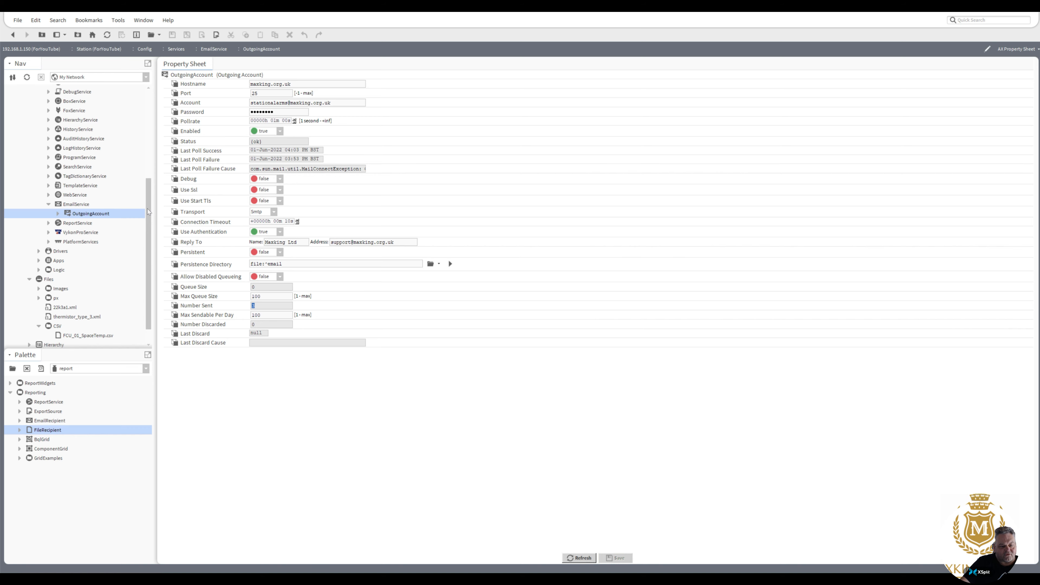
drag(148, 212, 158, 121)
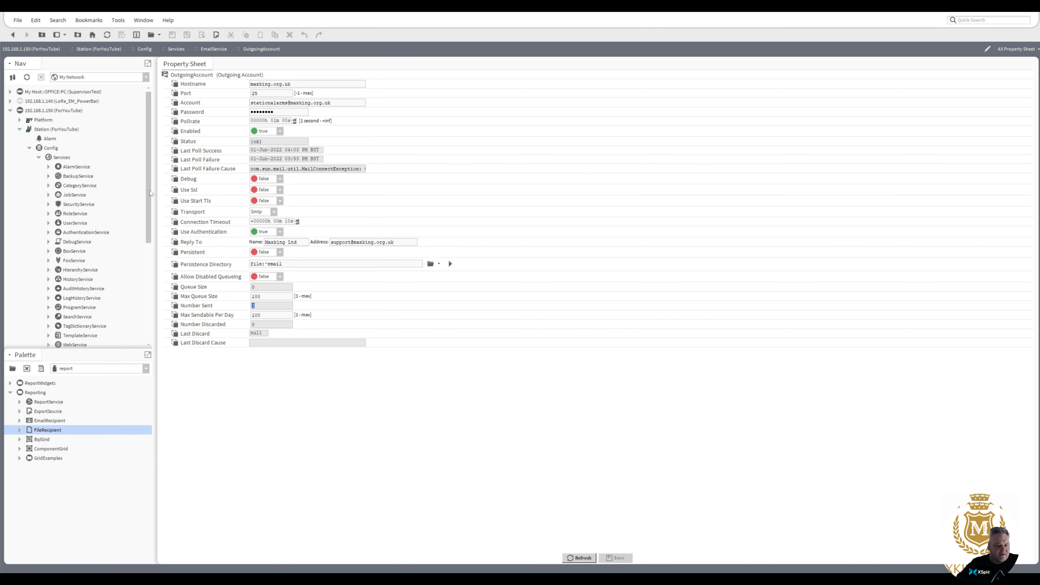
drag(149, 193, 159, 173)
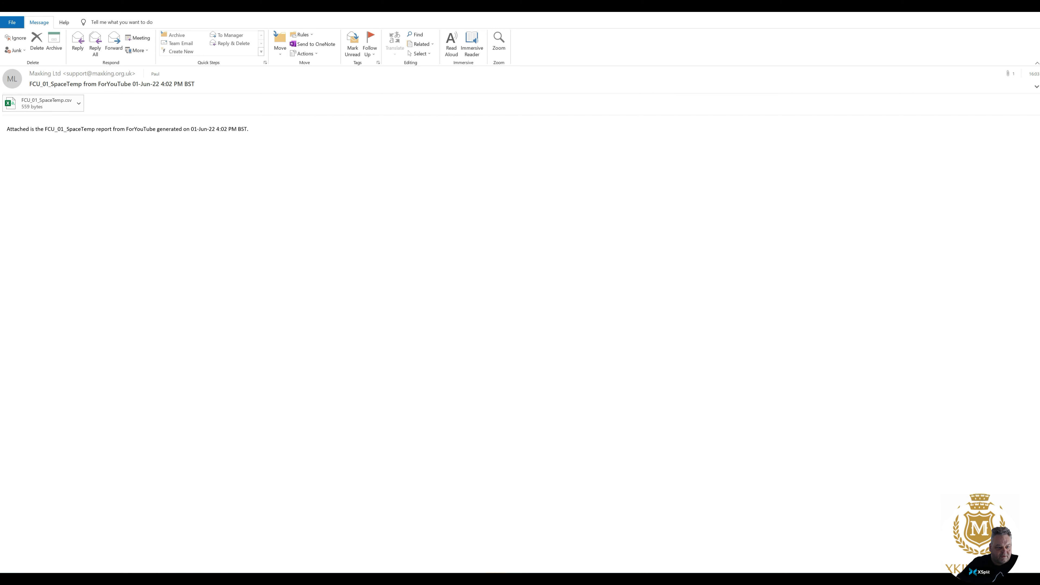
double_click(55, 106)
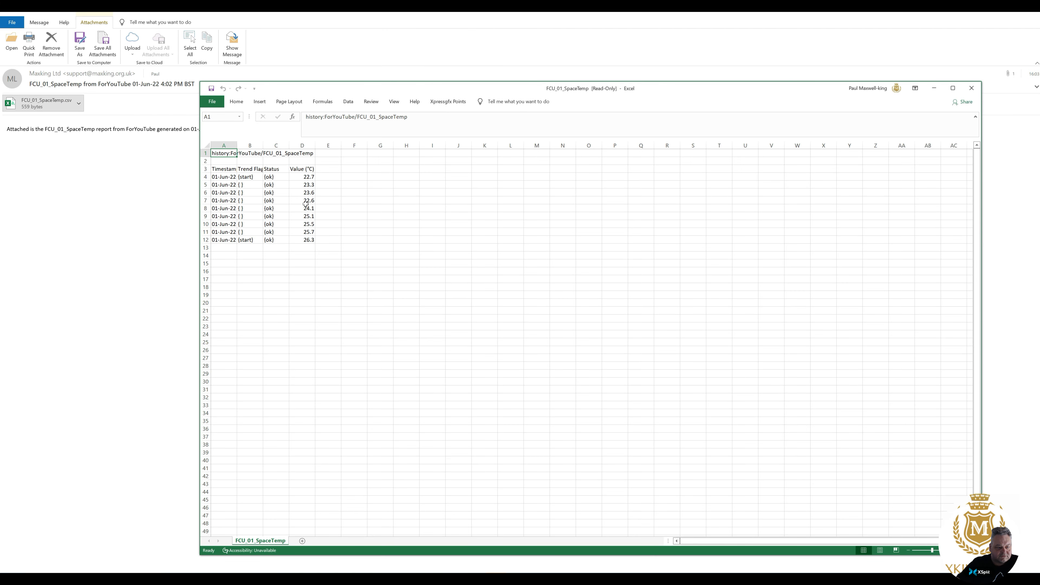
Widen column A for full timestamps, inspect columns A–D, and close FCU_01_SpaceTemp.csv.
drag(237, 149, 292, 147)
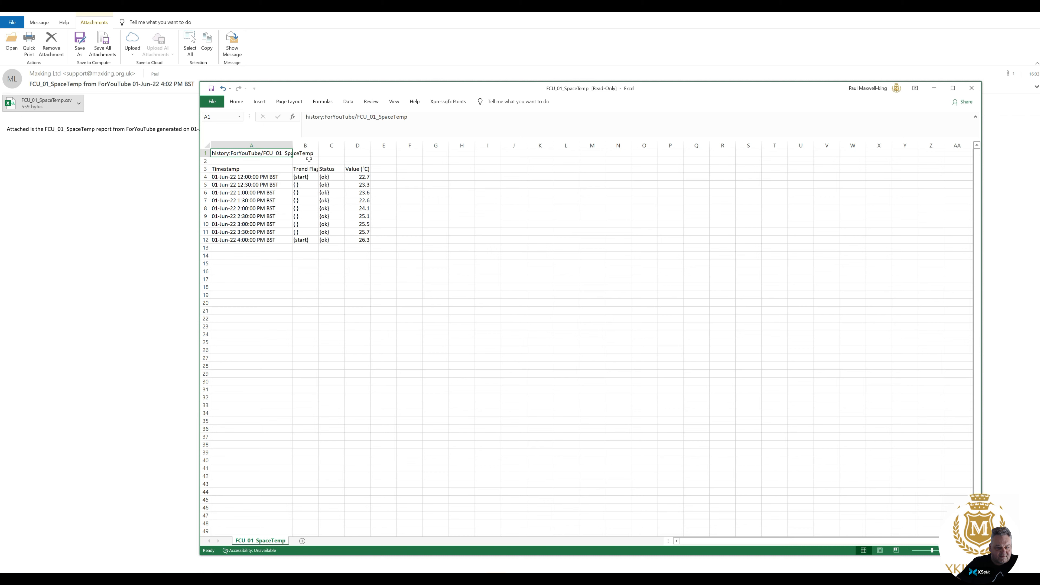
click(291, 145)
drag(305, 146, 374, 146)
click(369, 146)
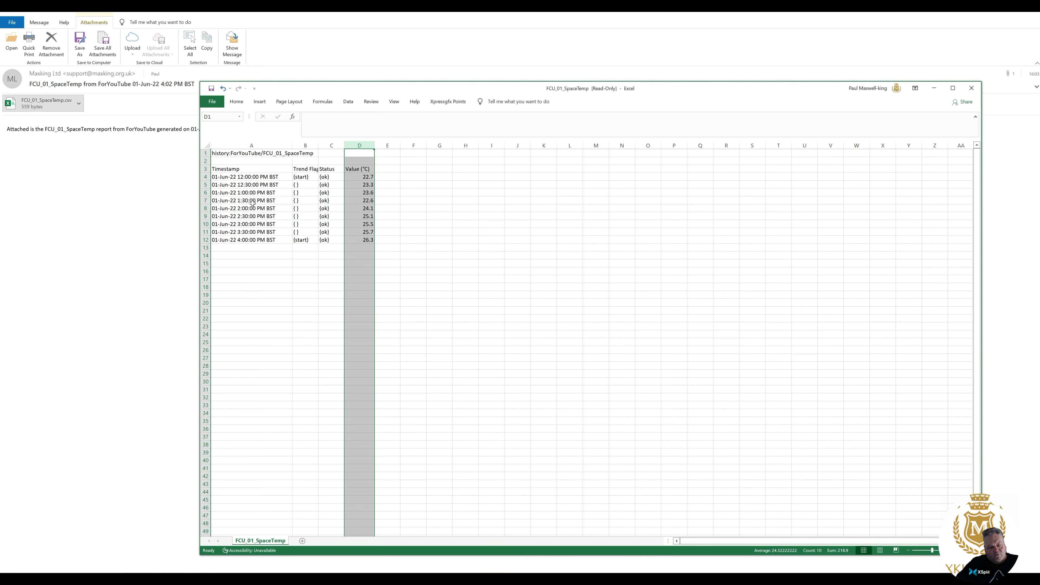
click(285, 154)
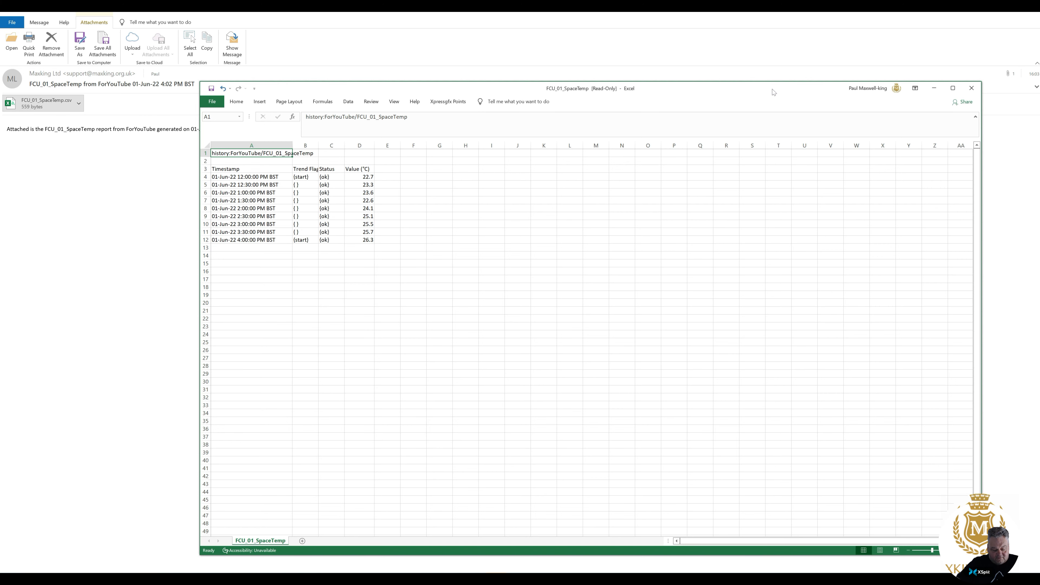
click(972, 88)
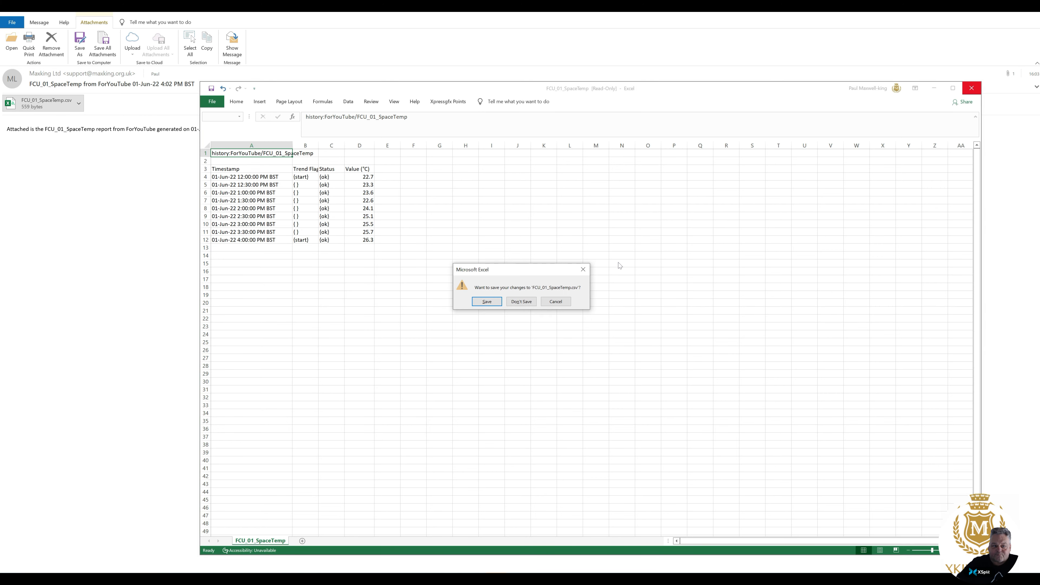
Close the workbook without saving and look through the three report emails.
click(521, 301)
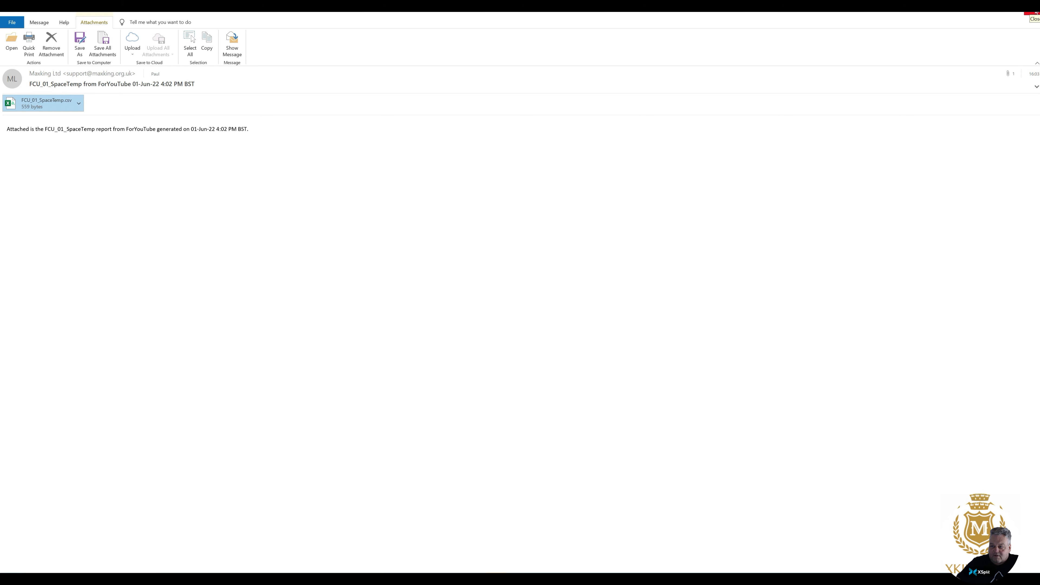
click(1036, 13)
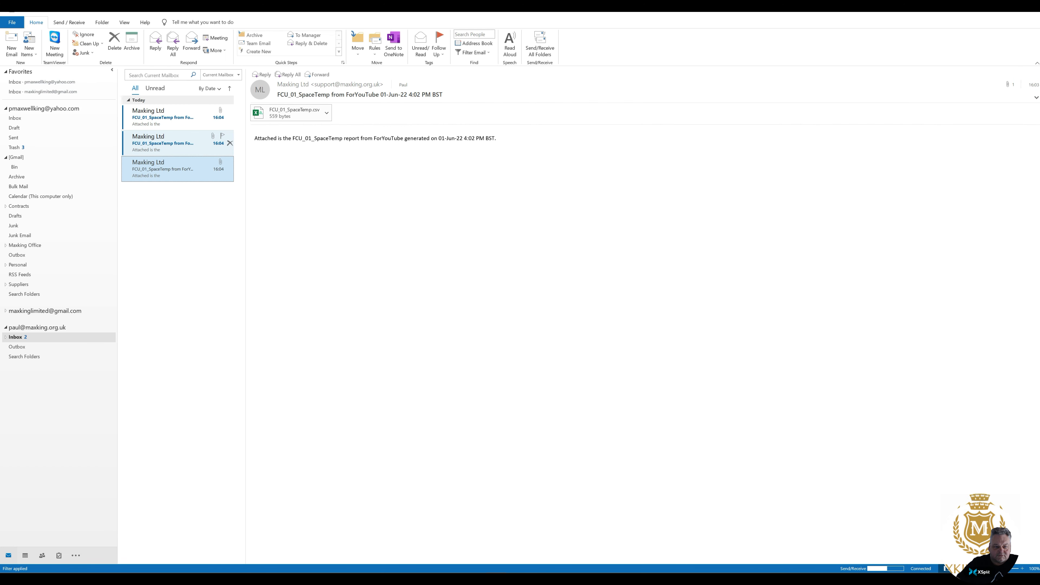
click(178, 142)
click(176, 121)
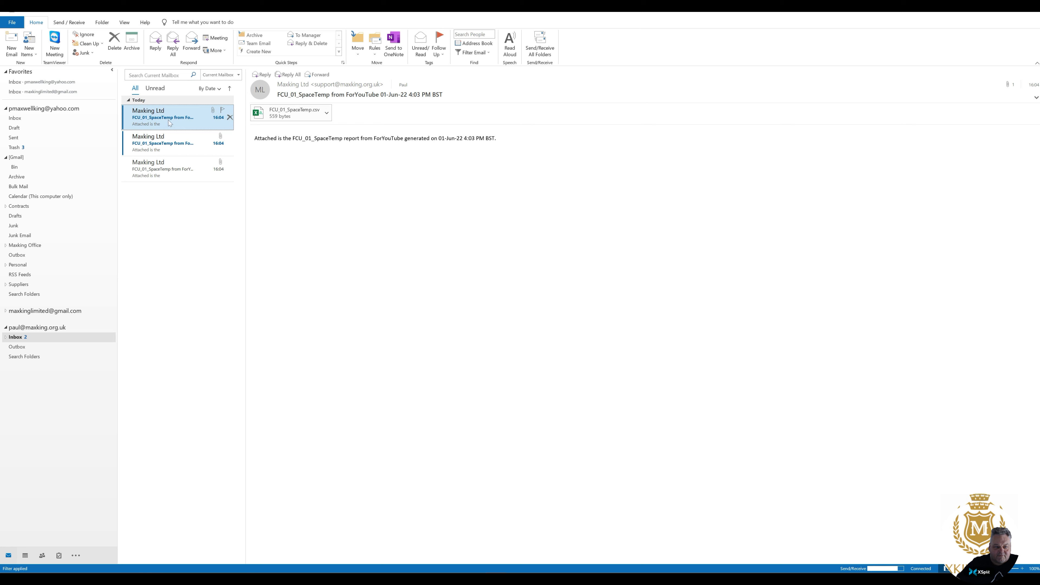
click(171, 143)
click(164, 164)
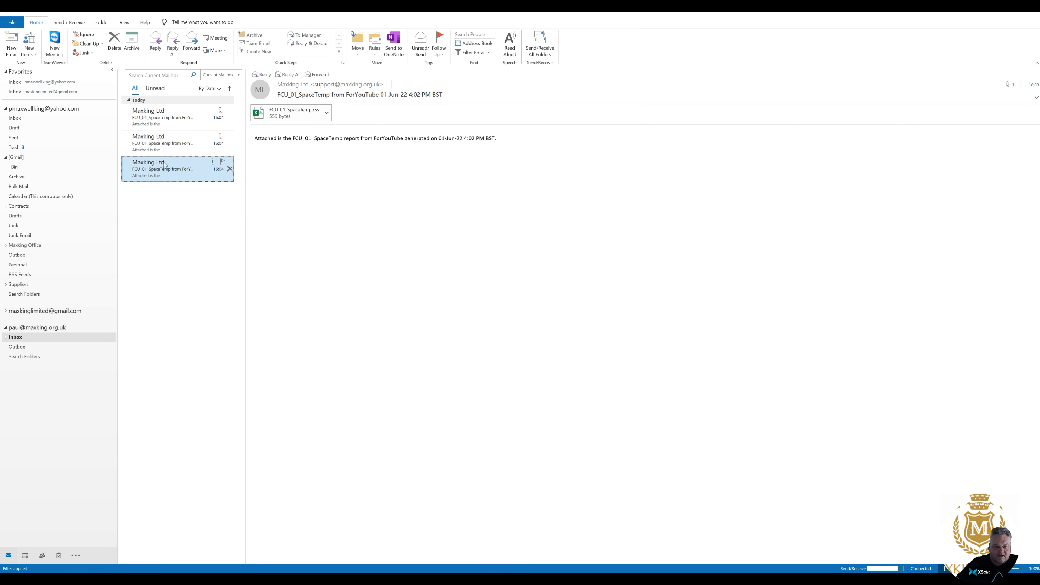
Delete all three FCU_01_SpaceTemp report emails and close the Outlook mailbox.
click(230, 169)
click(230, 143)
click(230, 118)
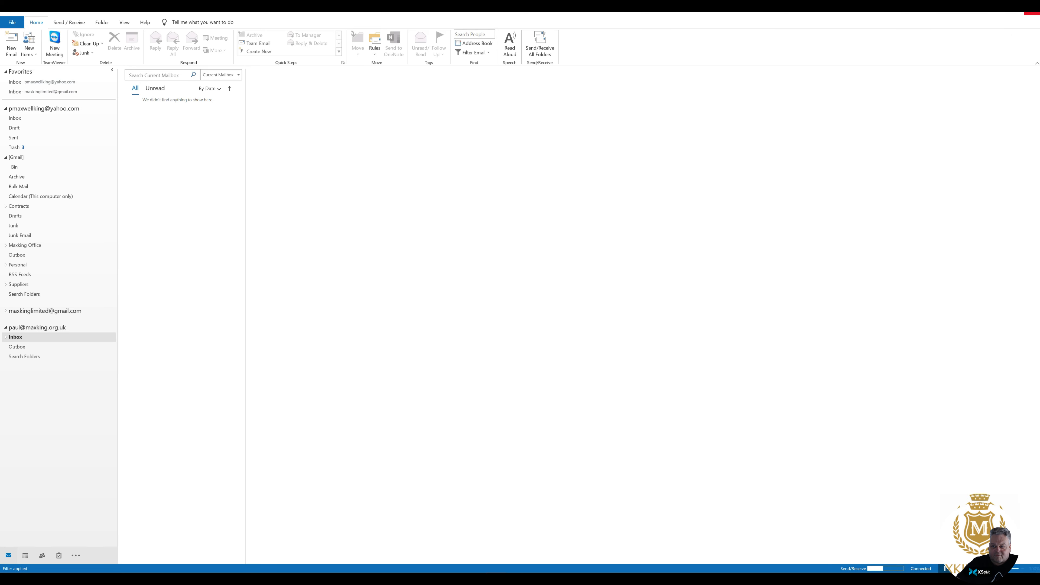
click(1033, 14)
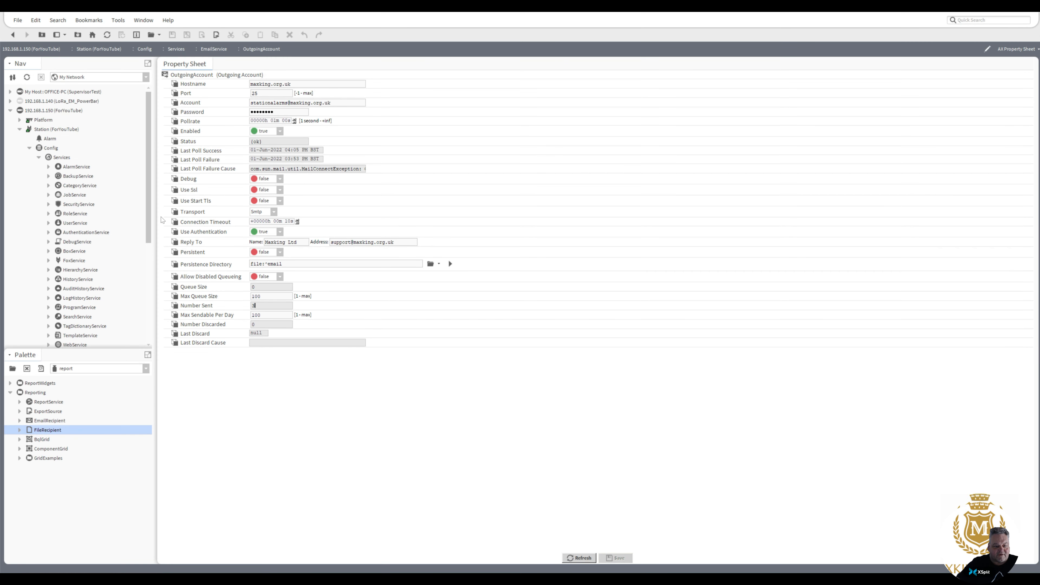
Collapse the Services, CSV and Files branches and expand Logic.
click(39, 157)
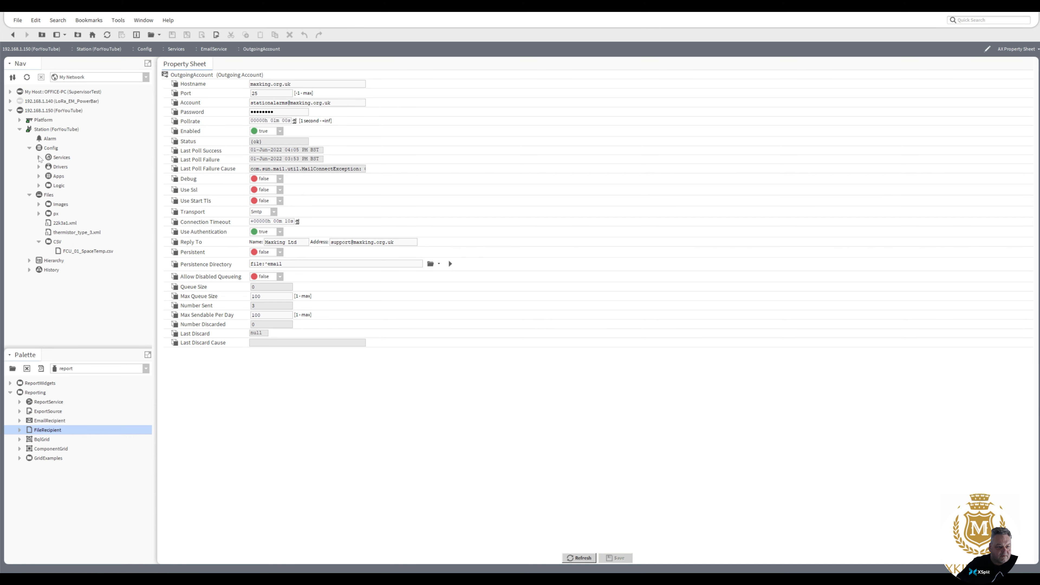
click(40, 242)
click(29, 195)
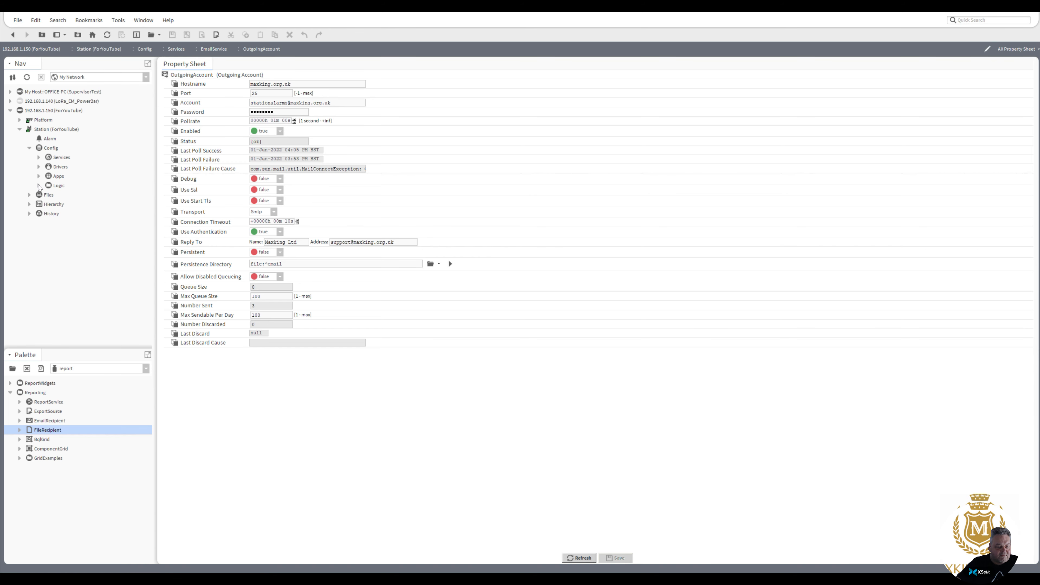
click(39, 186)
click(58, 188)
Create a folder named SeriesTransform inside Logic and open it.
right_click(58, 188)
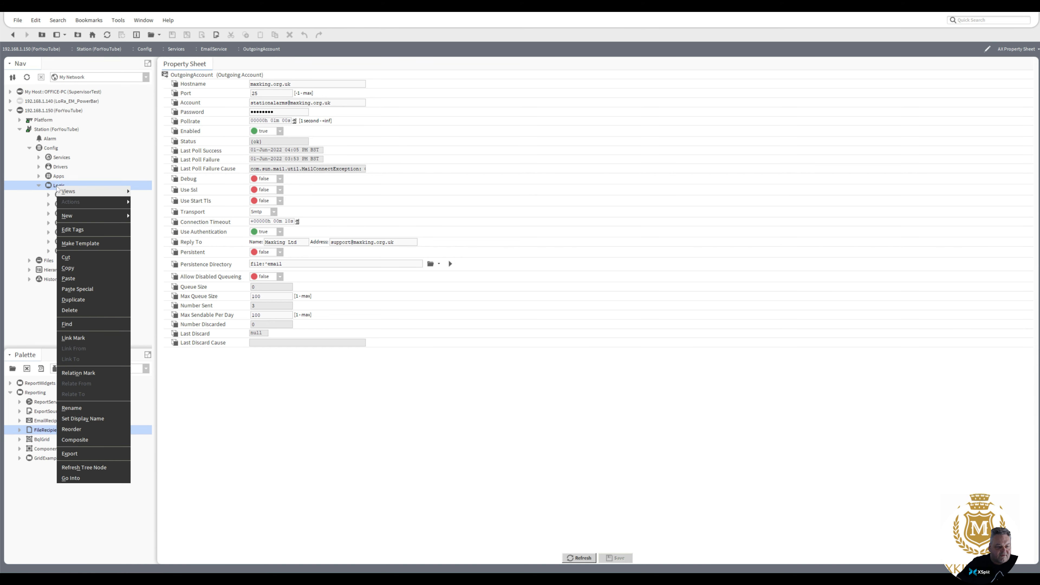
mouse_move(95, 219)
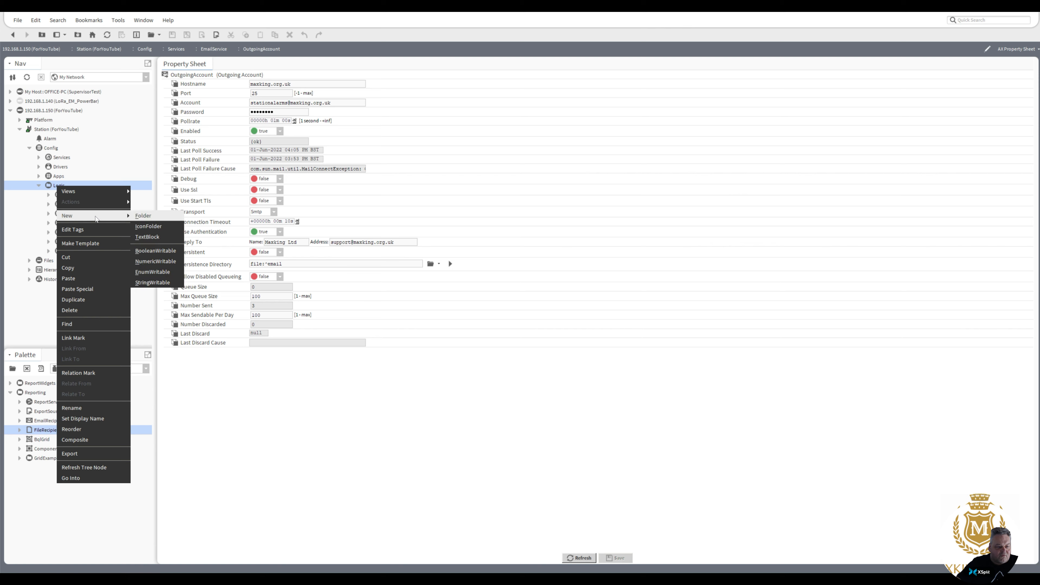
click(150, 220)
text(S)
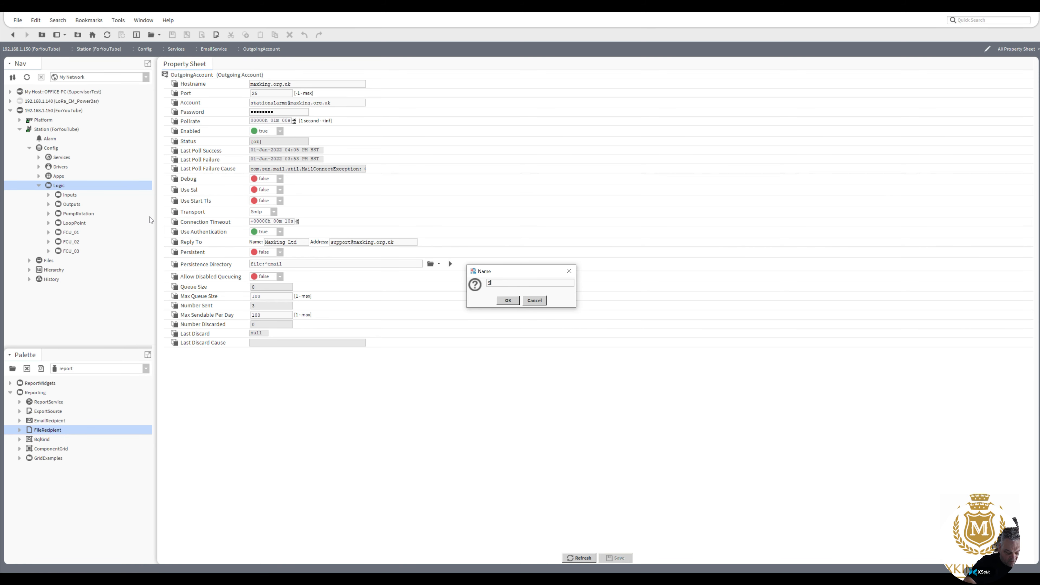
text(eries)
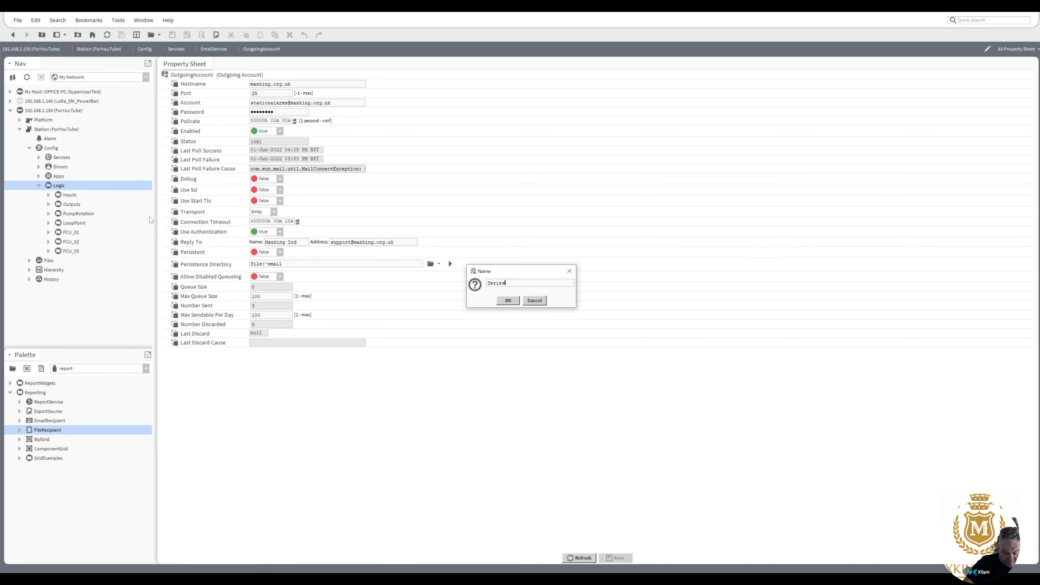
text(Tra)
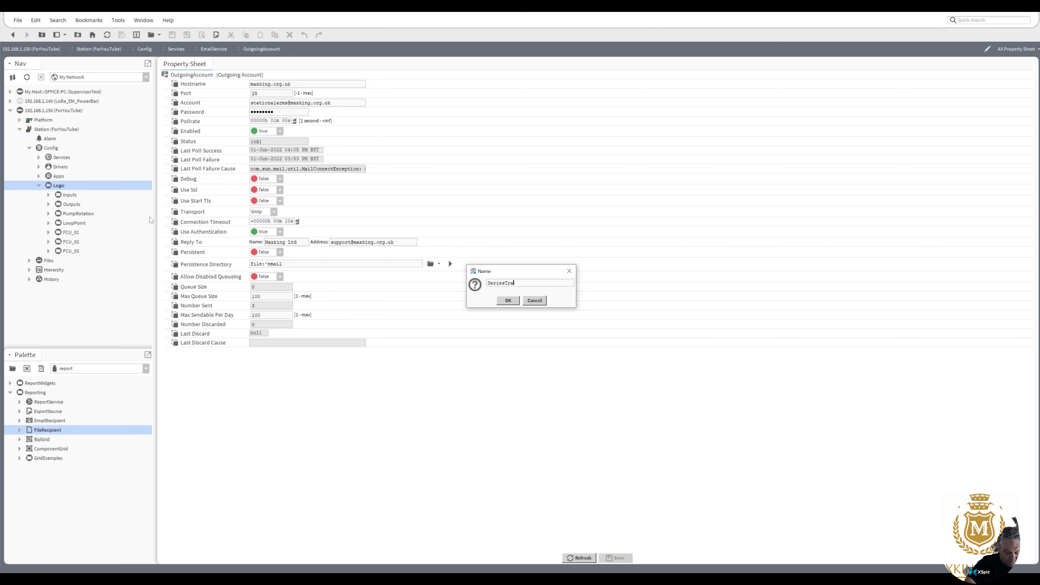
text(nsform)
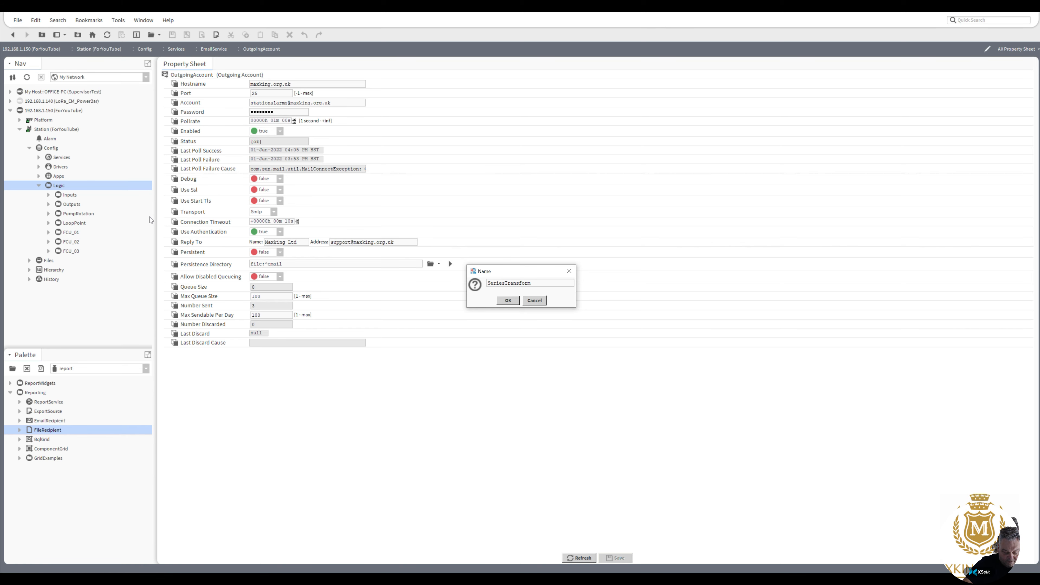
click(508, 301)
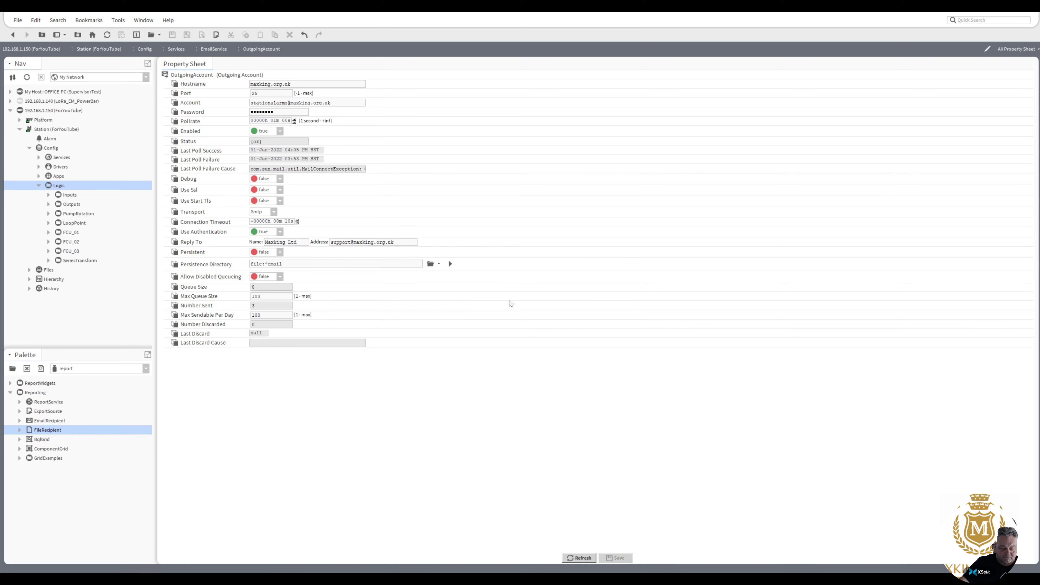
click(68, 260)
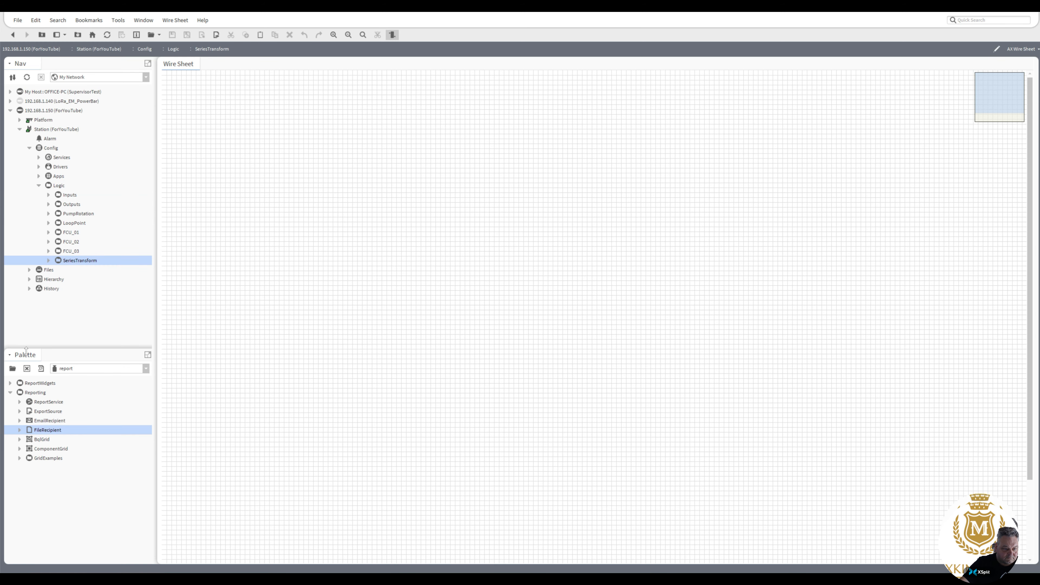
click(12, 368)
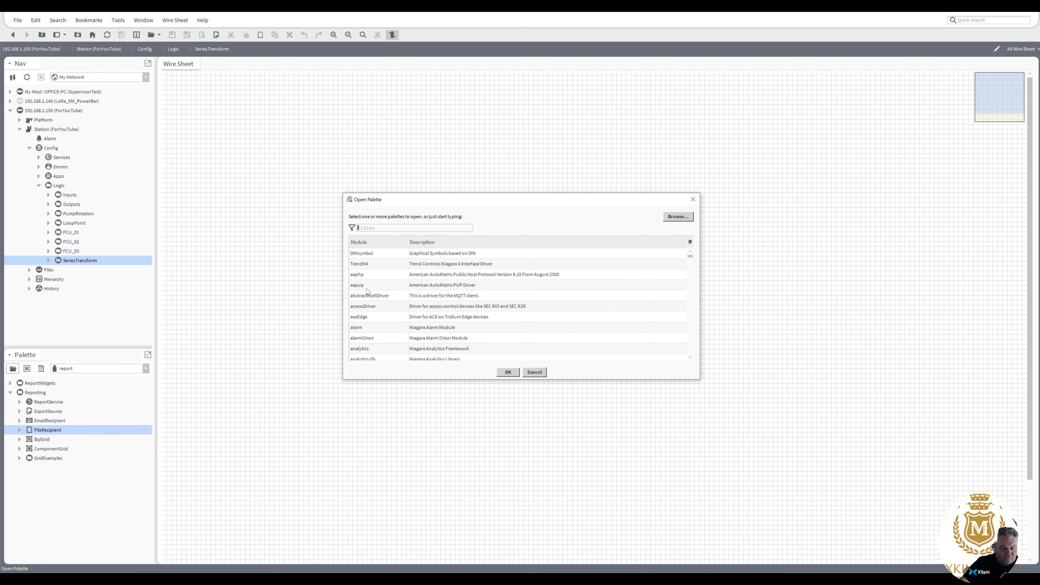
Load the seriesTransform palette (filter 'se'); a HistorySource dropped in the folder is rejected.
text(se)
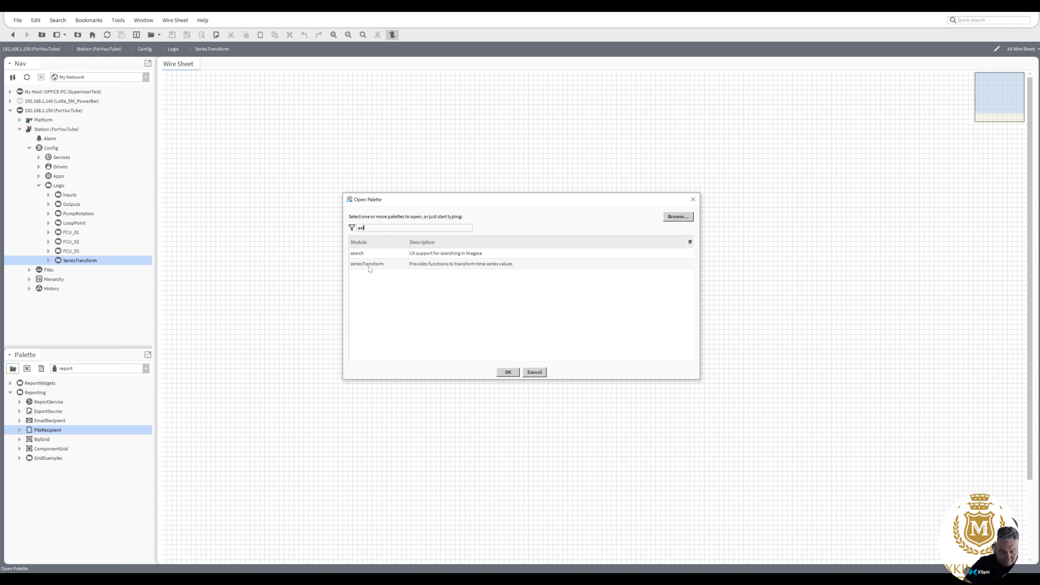
double_click(368, 264)
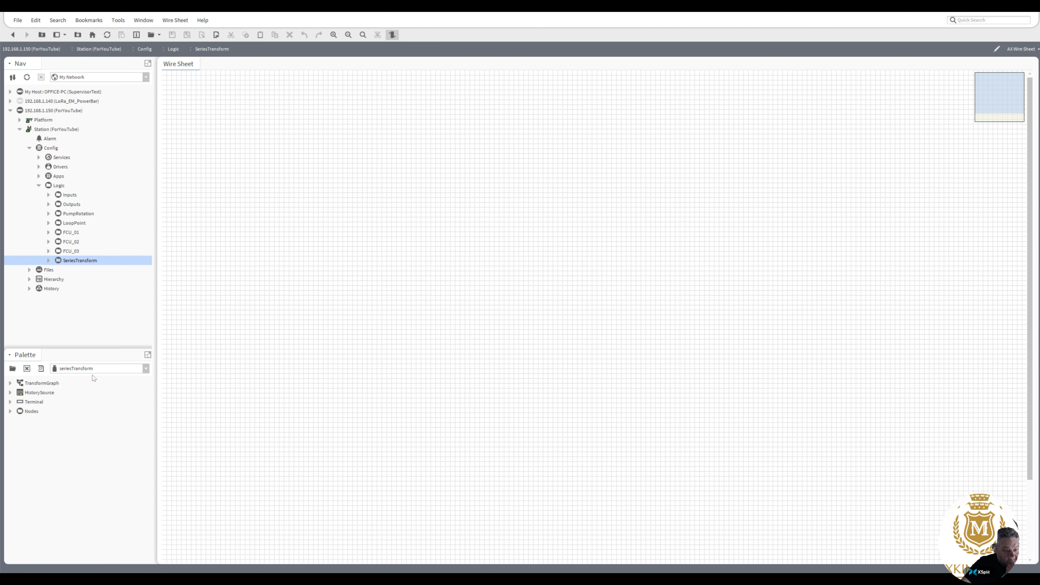
drag(44, 396, 258, 152)
click(508, 300)
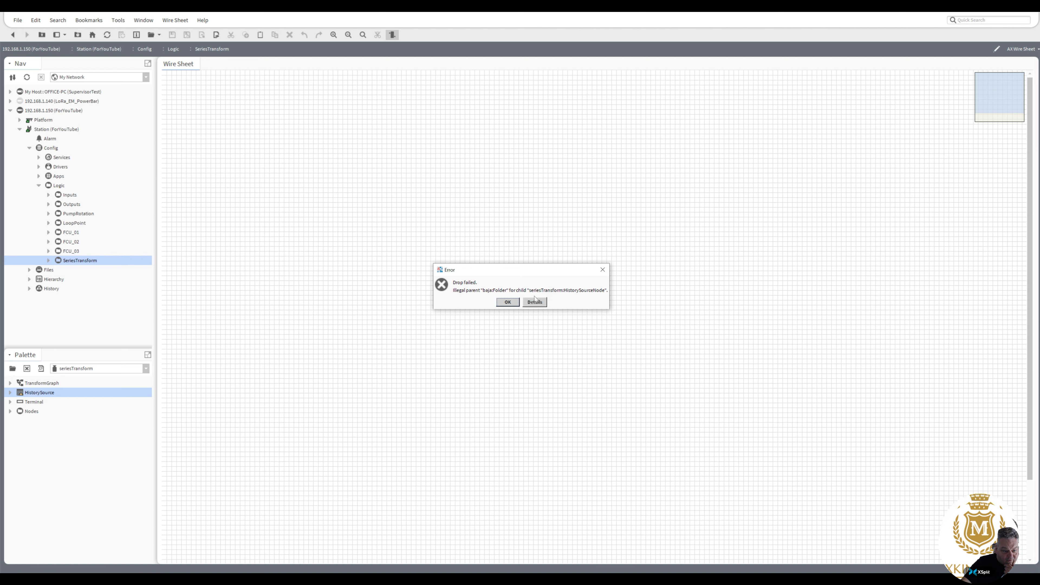
click(508, 303)
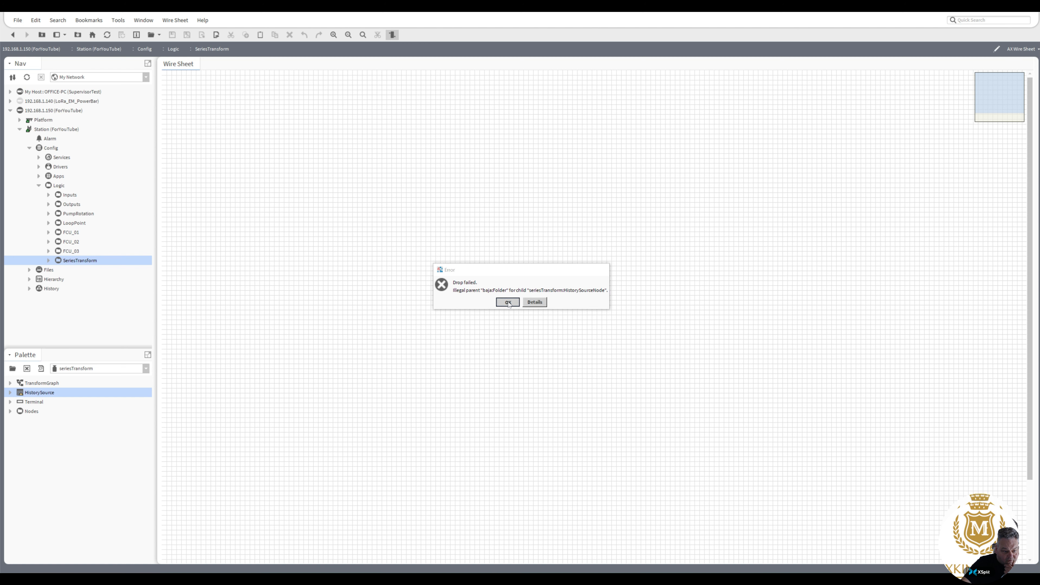
click(43, 384)
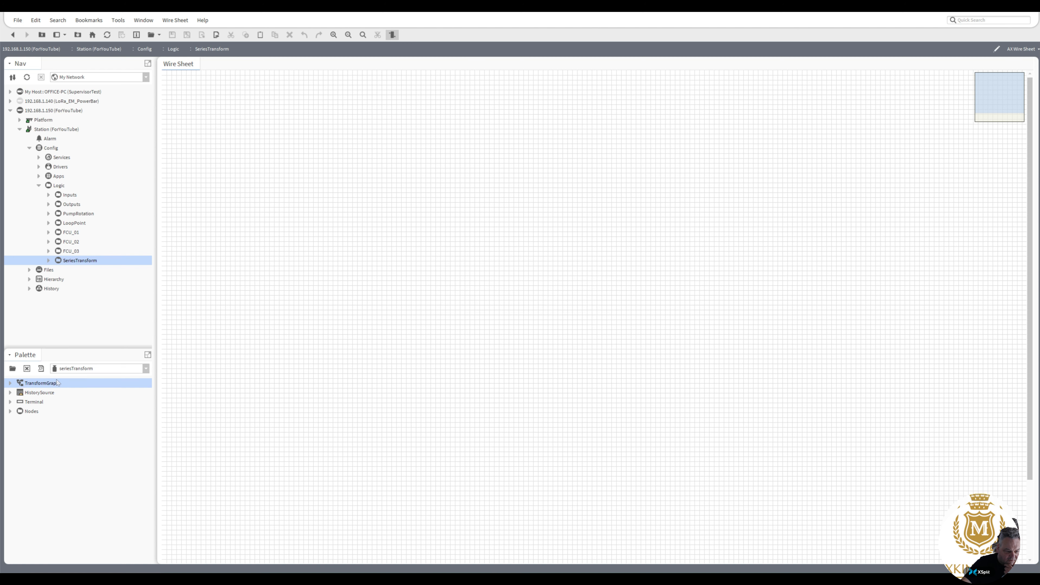
Add a TransformGraph to SeriesTransform and place a HistorySource node inside it.
drag(57, 382, 222, 160)
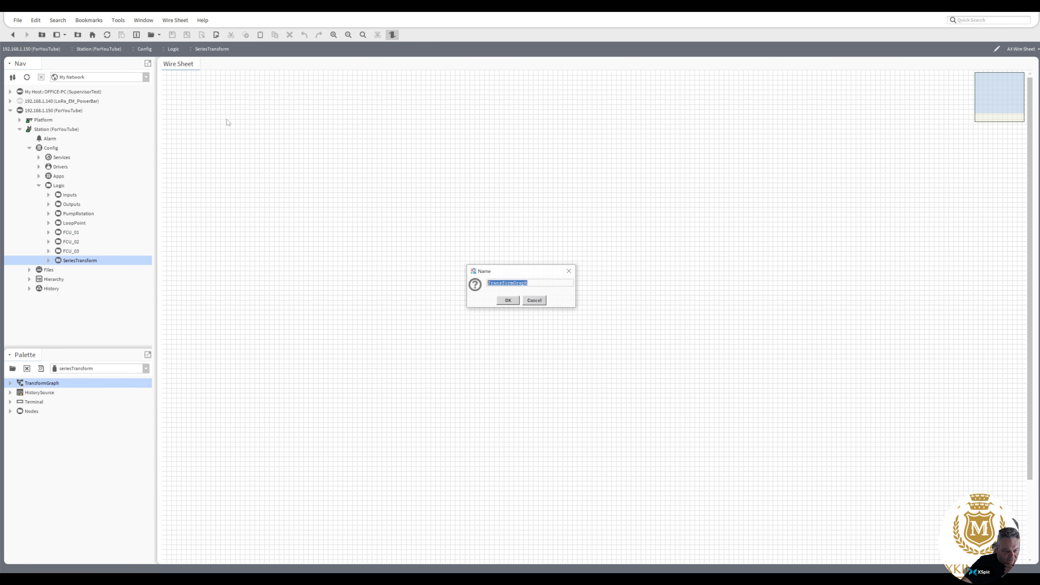
click(507, 301)
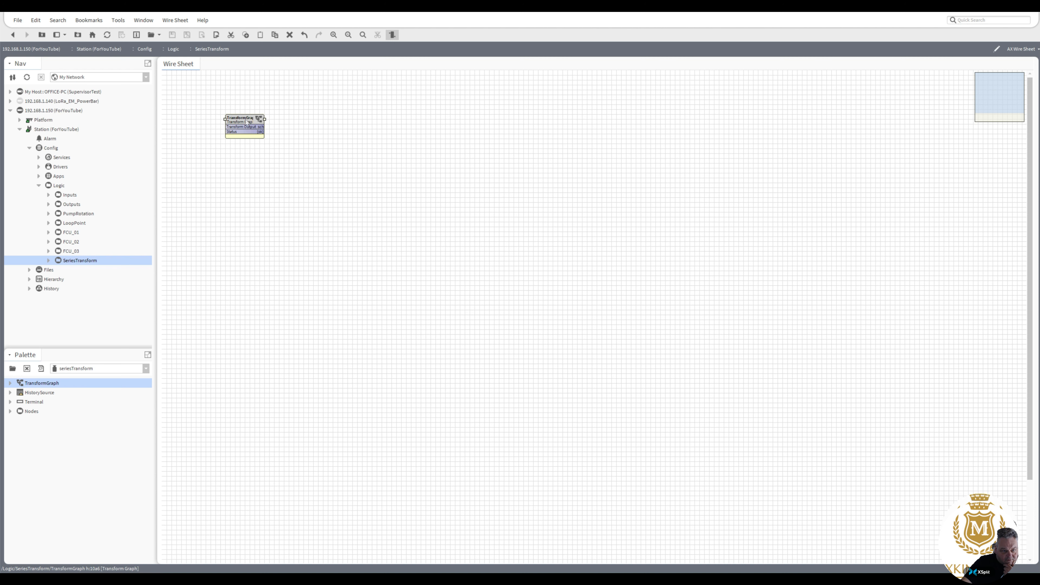
double_click(247, 122)
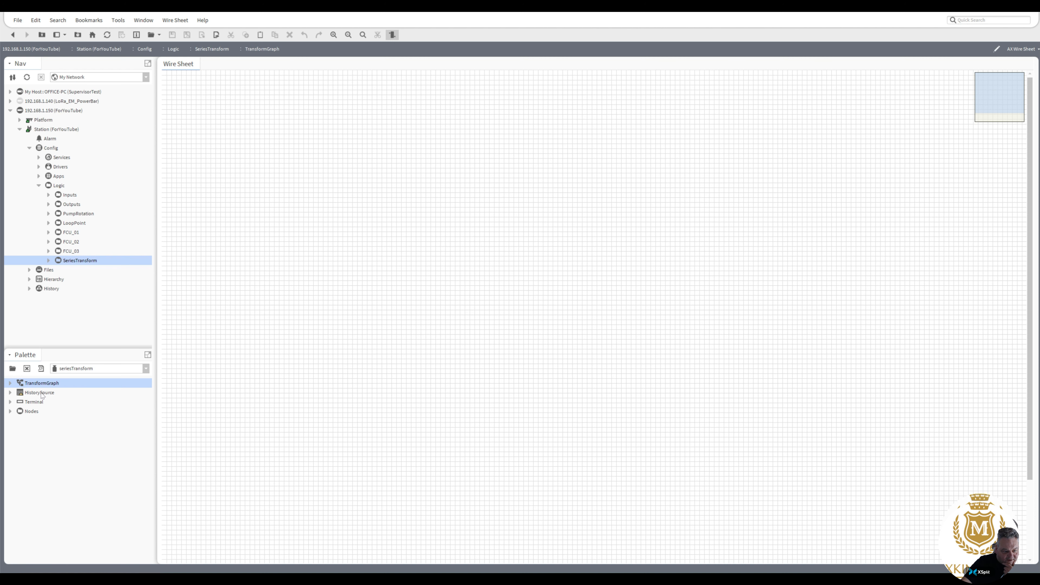
drag(39, 393, 271, 98)
click(506, 301)
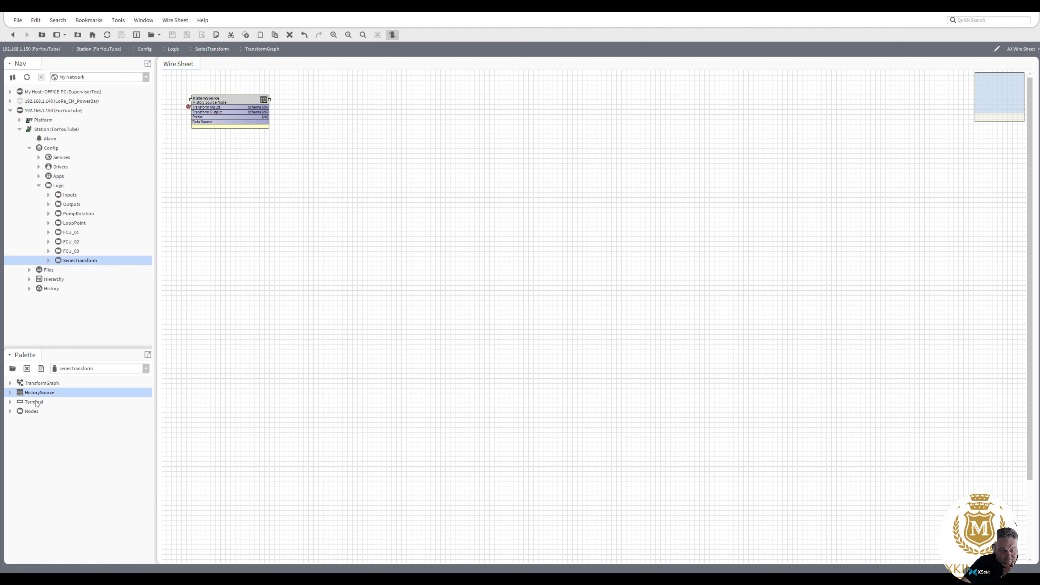
Add a Composite node from the palette's Nodes beside the HistorySource.
click(10, 402)
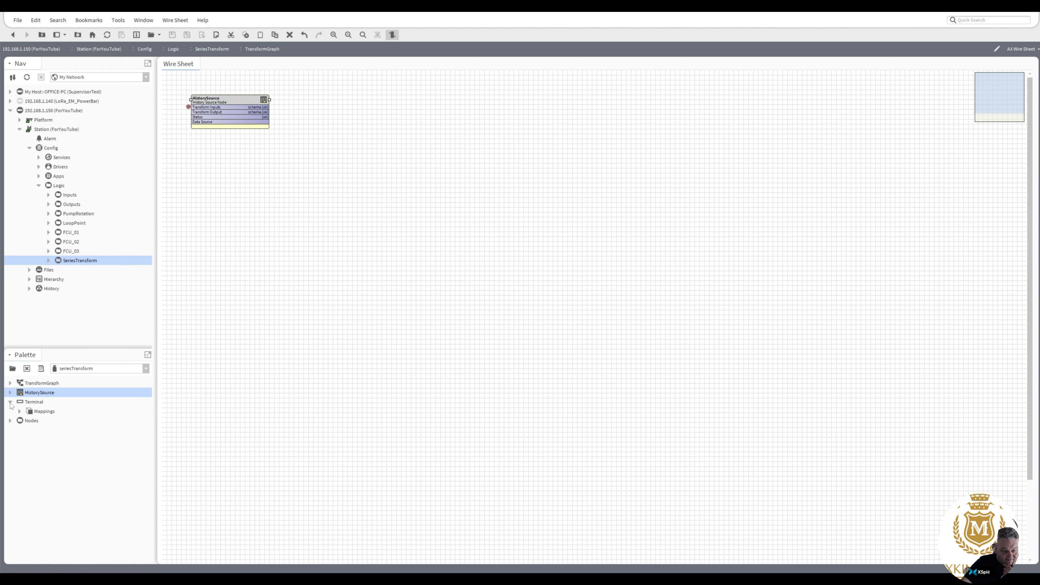
click(11, 403)
click(10, 412)
drag(45, 448, 340, 125)
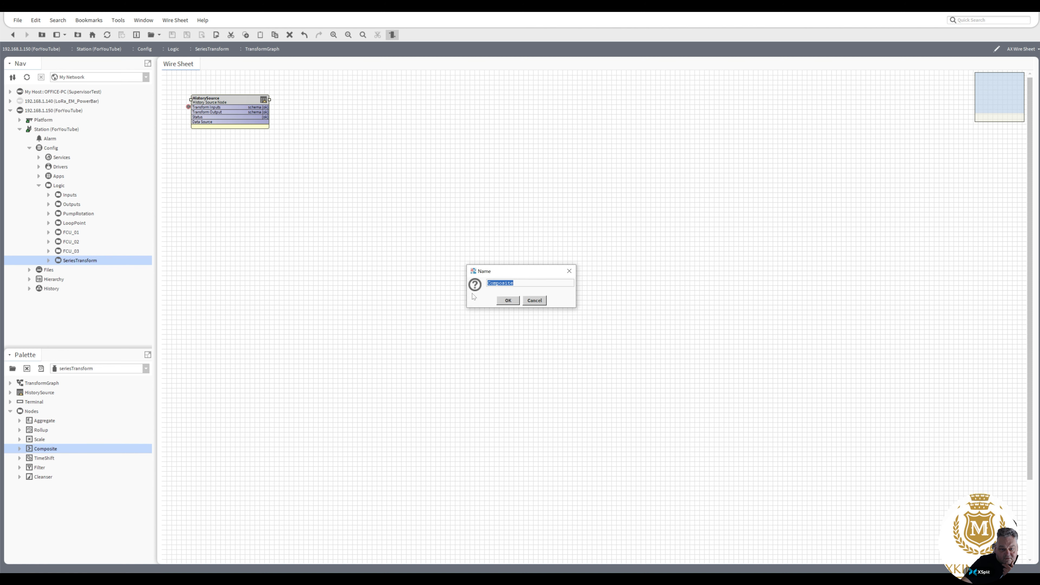
click(509, 300)
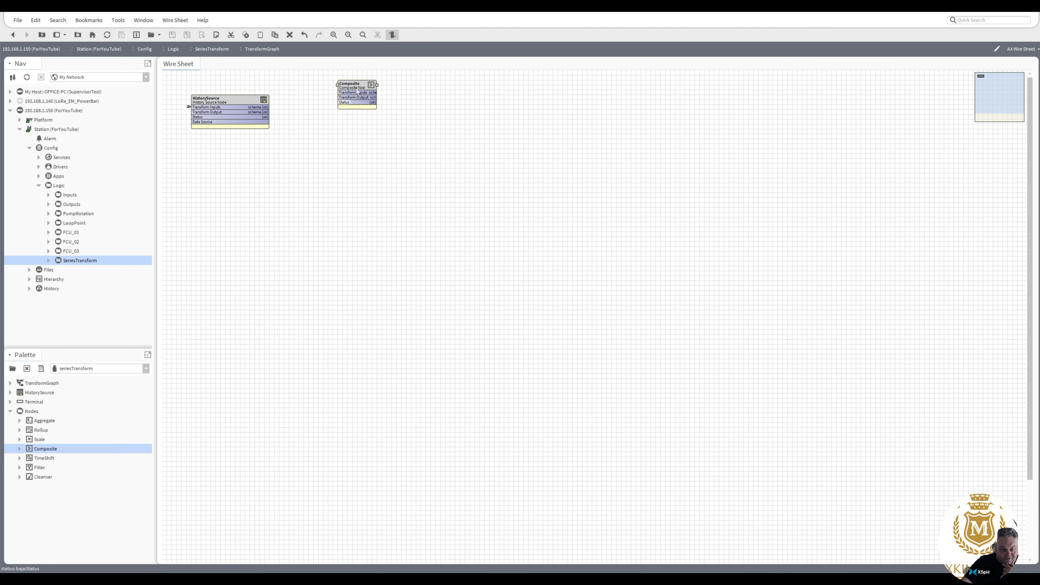
drag(329, 92, 294, 102)
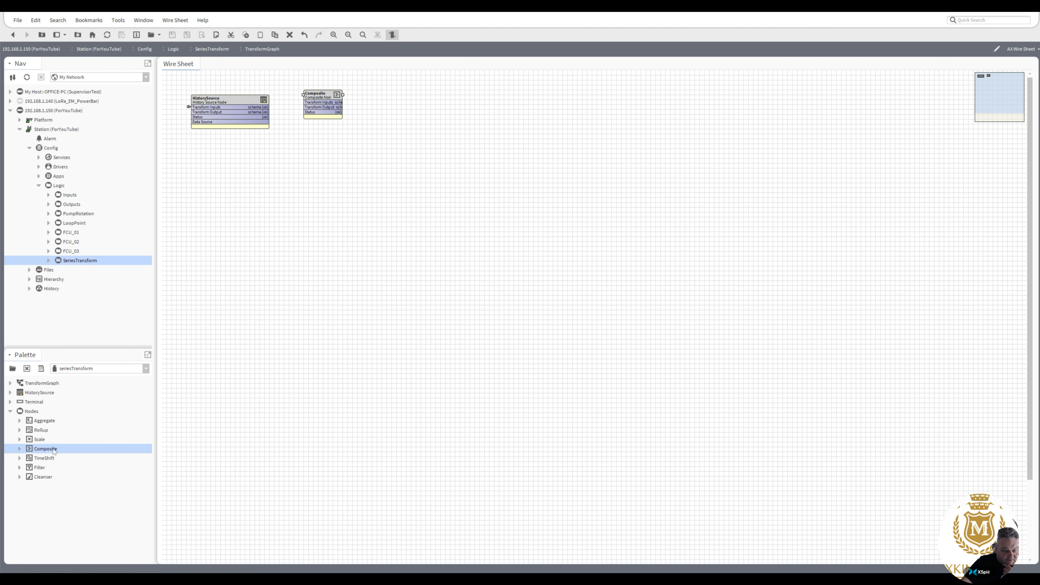
Add a Terminal node and line up HistorySource, Composite and Terminal side by side.
drag(32, 405, 423, 124)
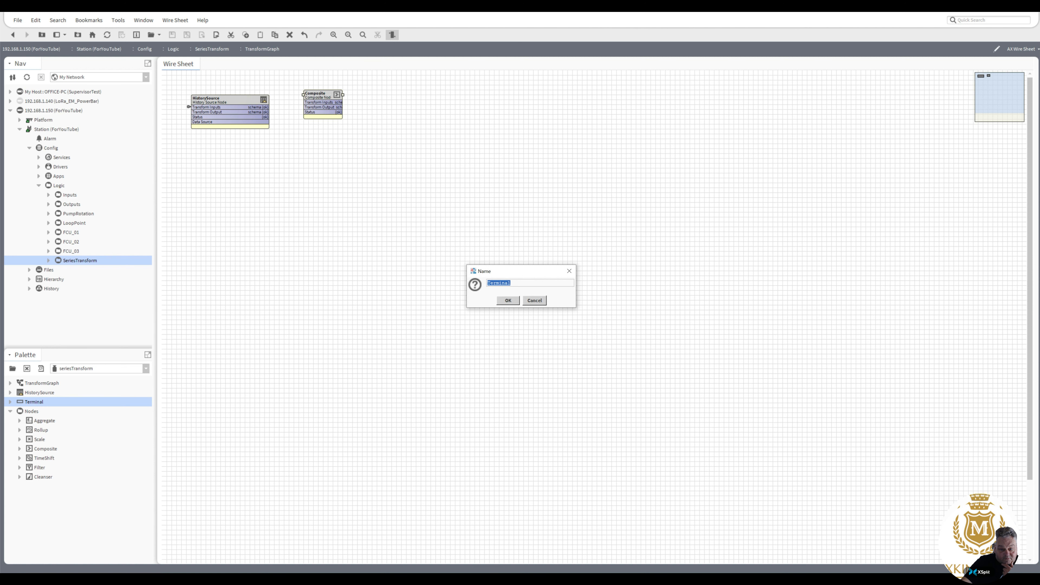
click(508, 301)
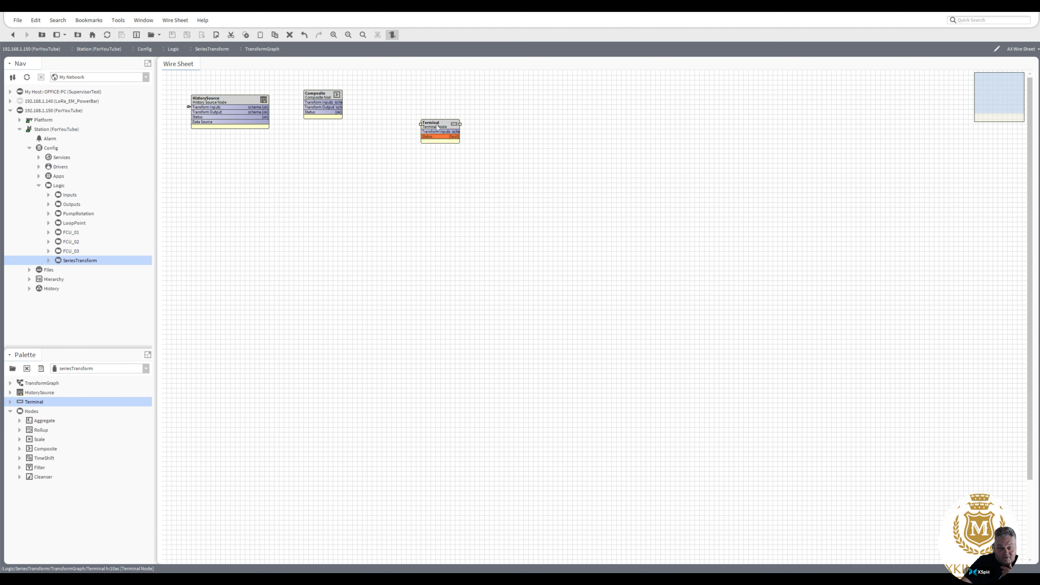
drag(442, 132, 398, 107)
drag(328, 97, 437, 98)
click(399, 115)
click(225, 105)
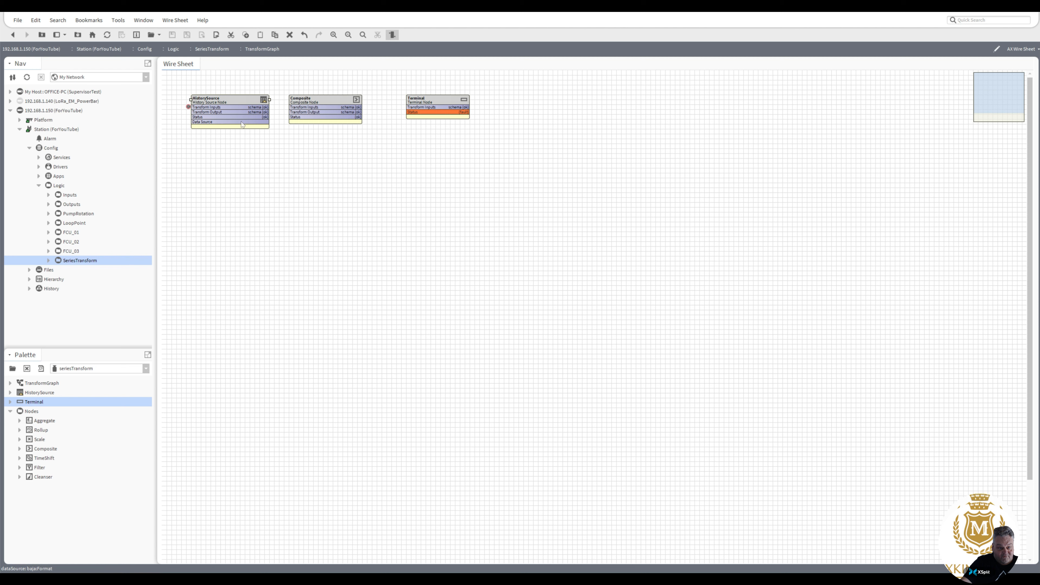
Point the HistorySource at History > ForYouTube > FCU_01_SpaceTemp and accept its schema.
double_click(224, 99)
click(310, 149)
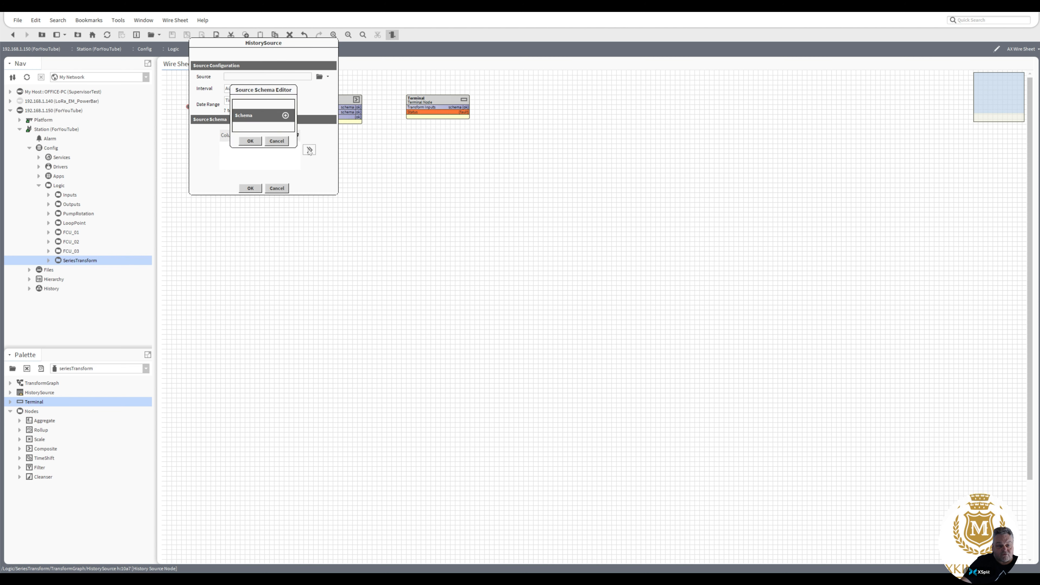
click(279, 140)
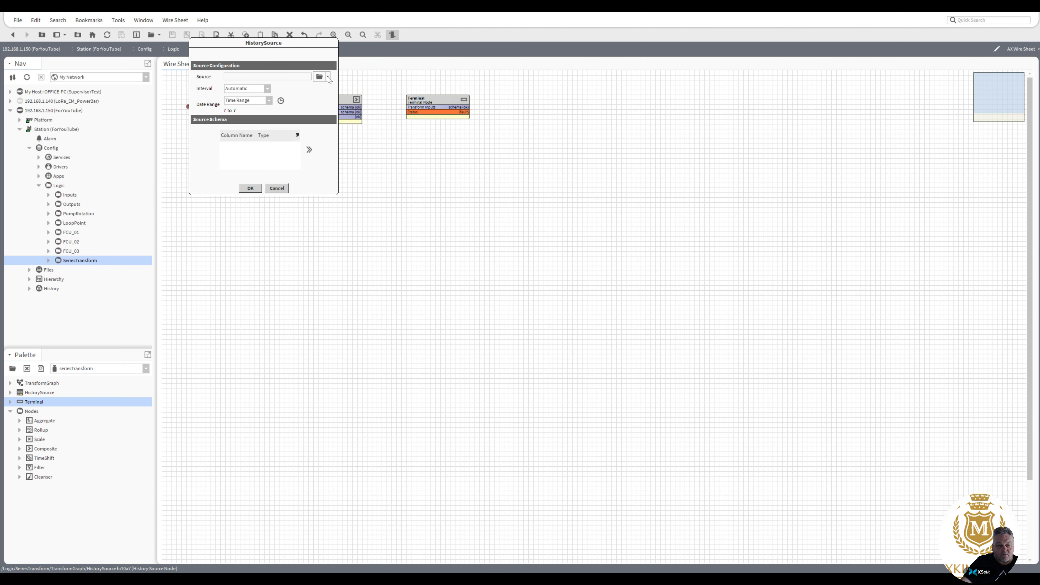
click(328, 78)
click(334, 88)
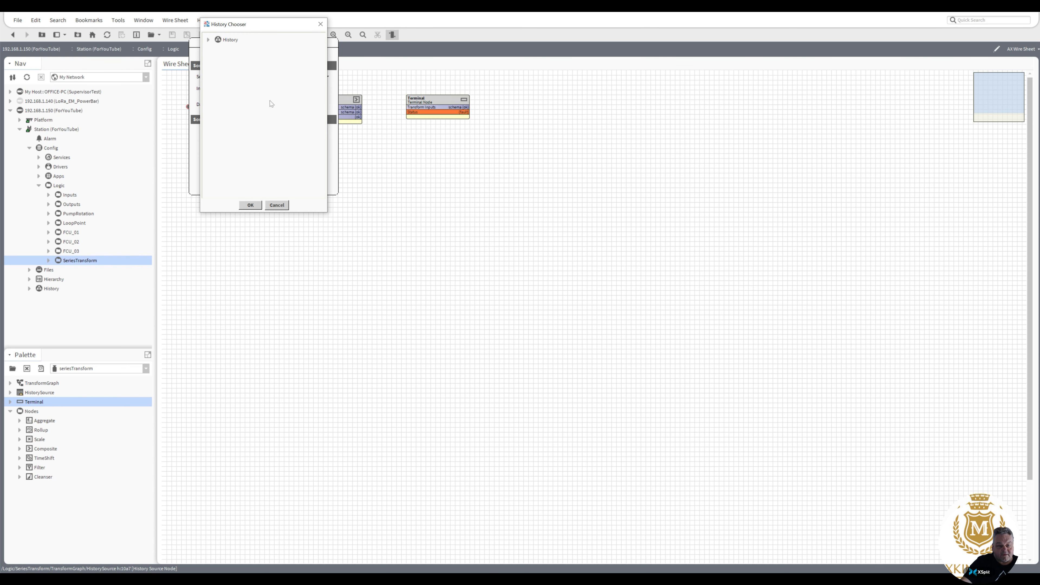
click(209, 40)
click(217, 49)
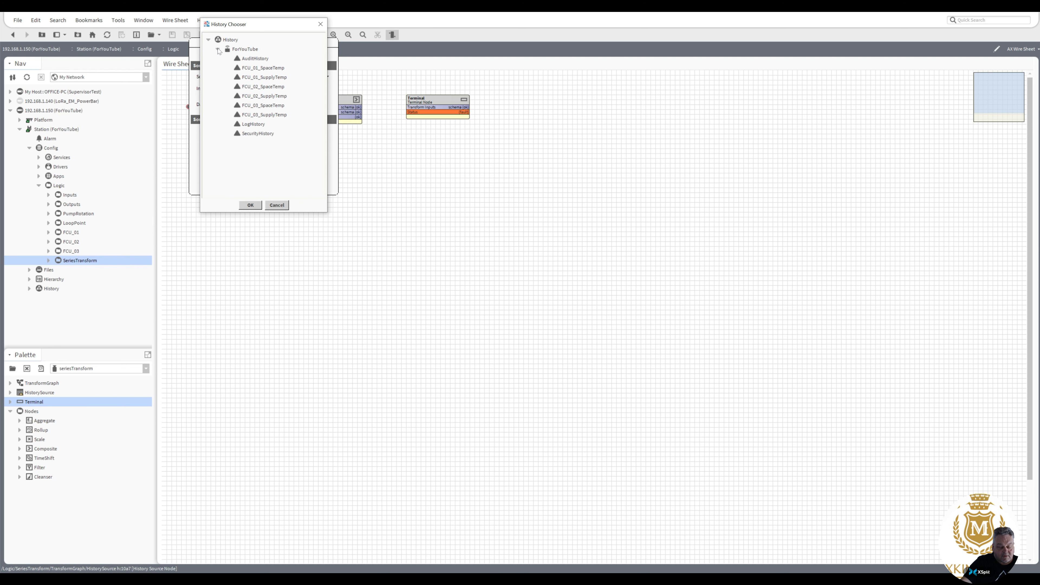
double_click(259, 68)
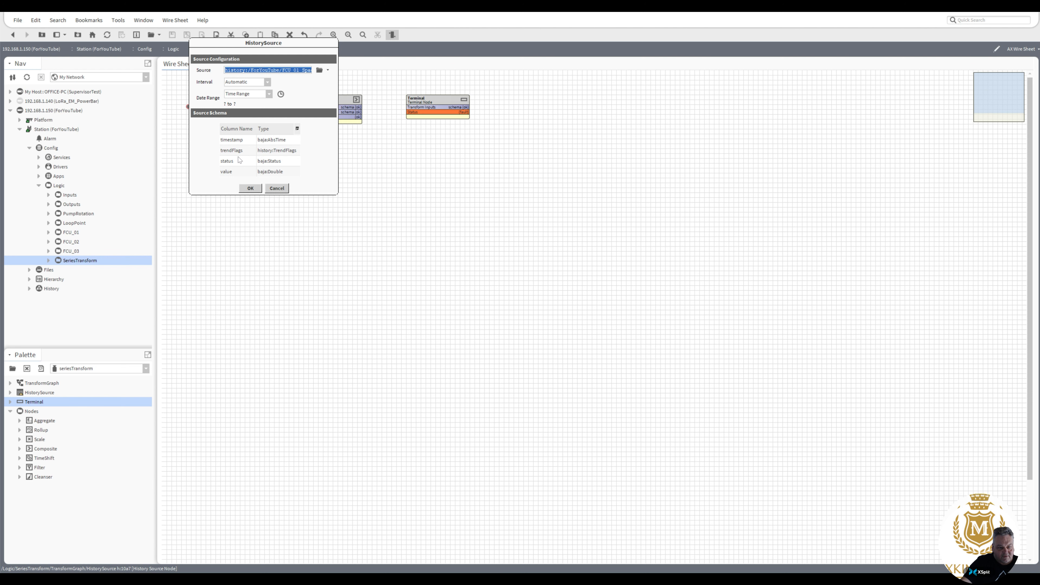
click(231, 161)
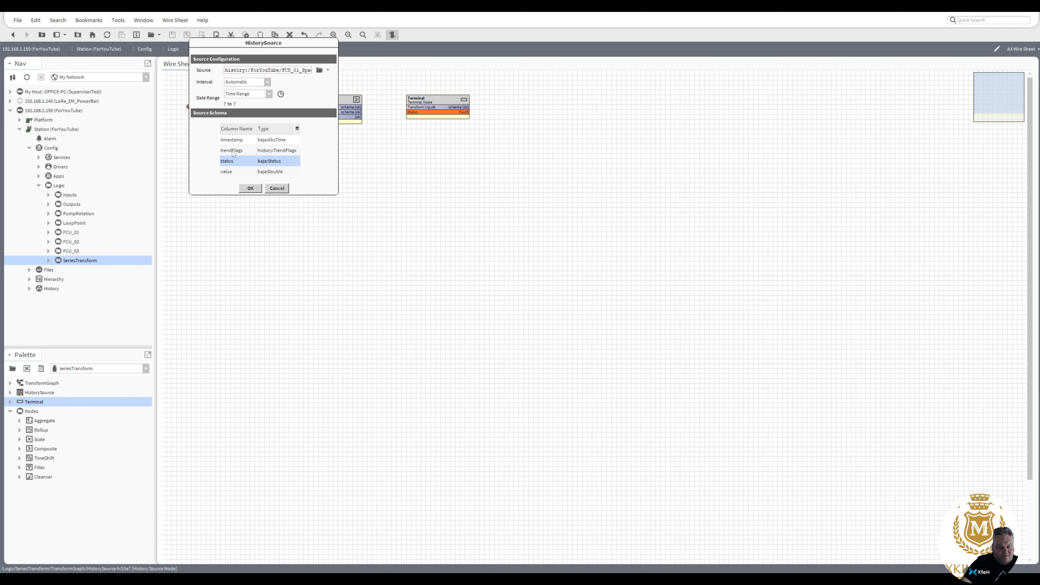
click(233, 152)
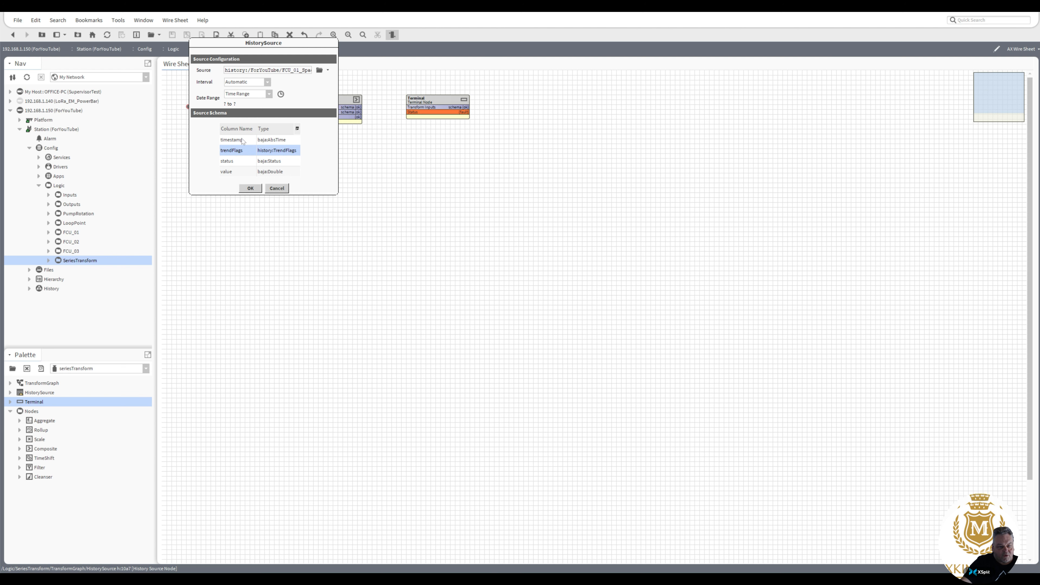
click(250, 188)
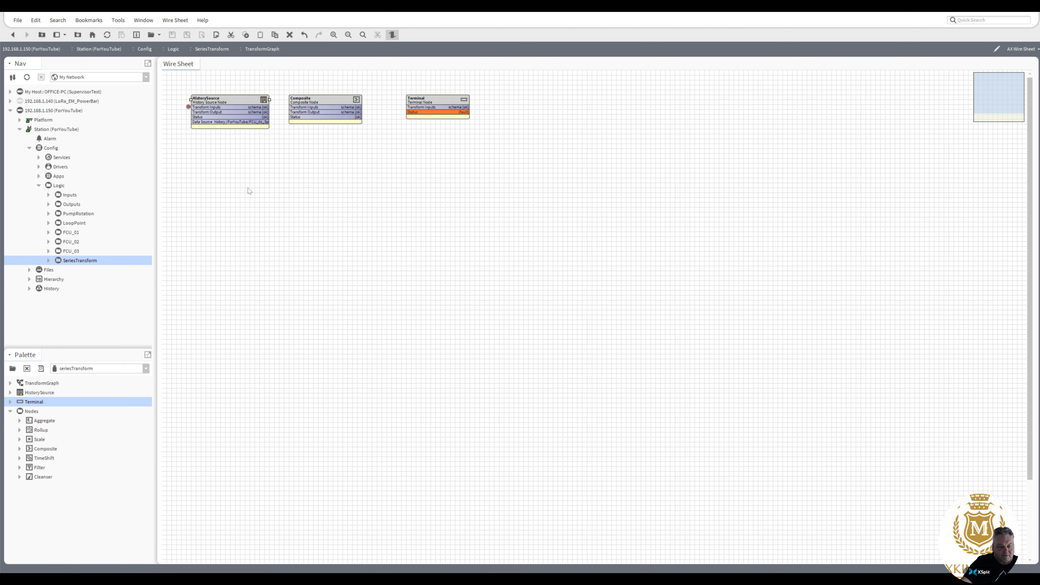
Duplicate the HistorySource as HistorySource1 and move it below the original.
right_click(227, 103)
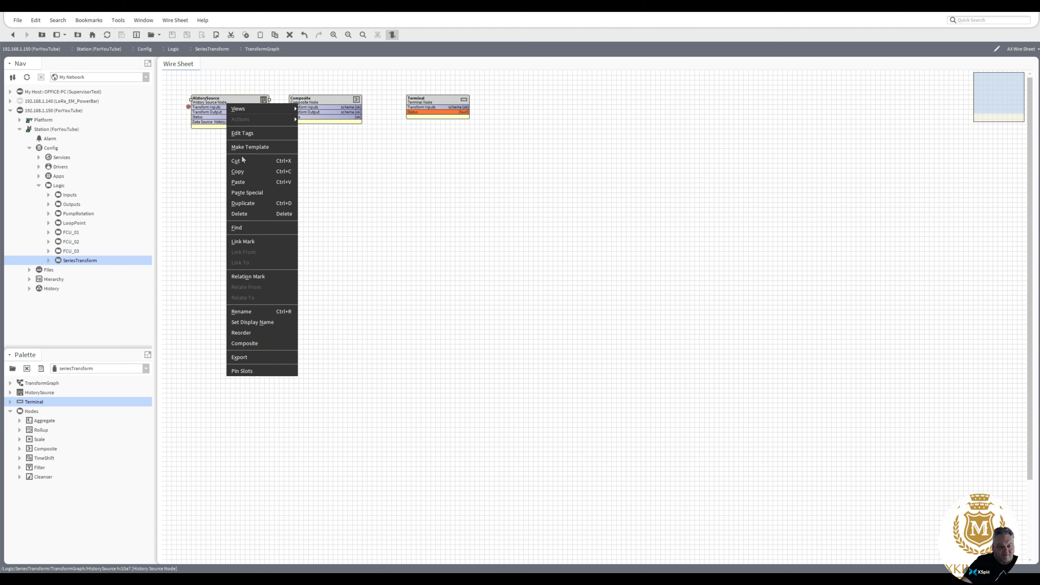
click(247, 203)
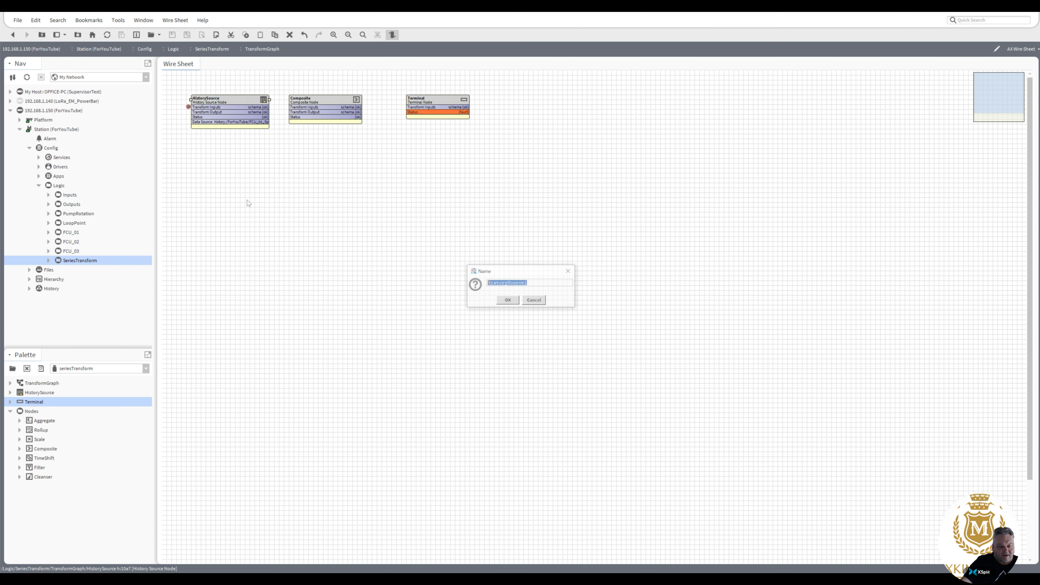
click(509, 302)
drag(233, 107, 228, 143)
Set HistorySource1's source to the FCU_01_SupplyTemp history.
double_click(228, 143)
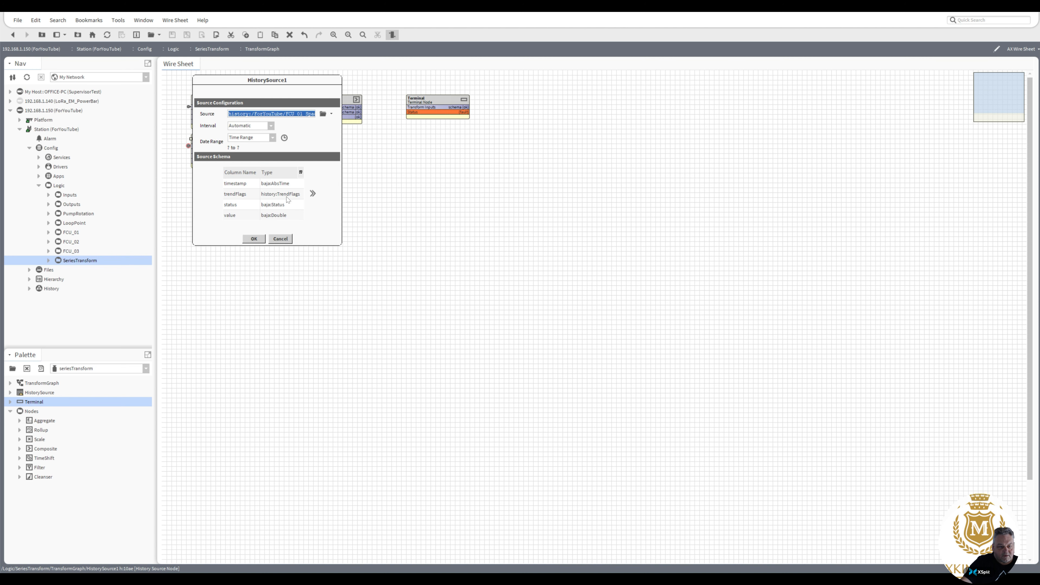
click(332, 114)
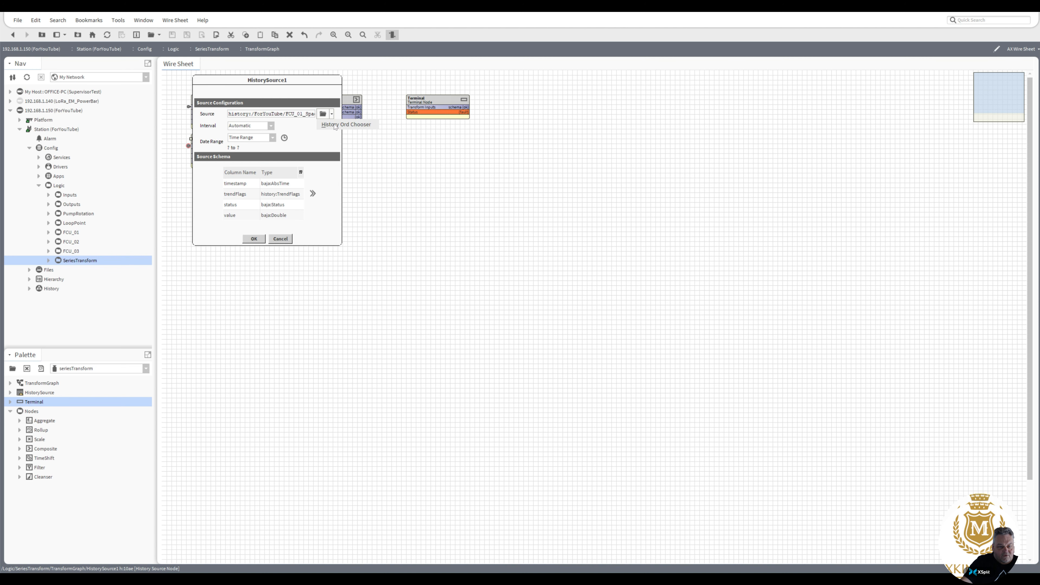
click(334, 125)
click(266, 121)
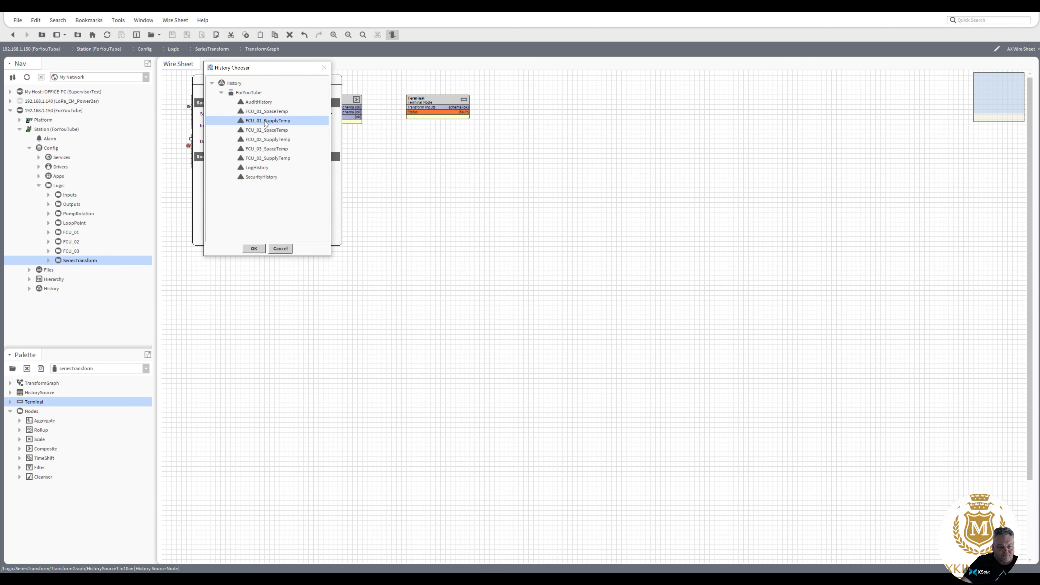
double_click(266, 120)
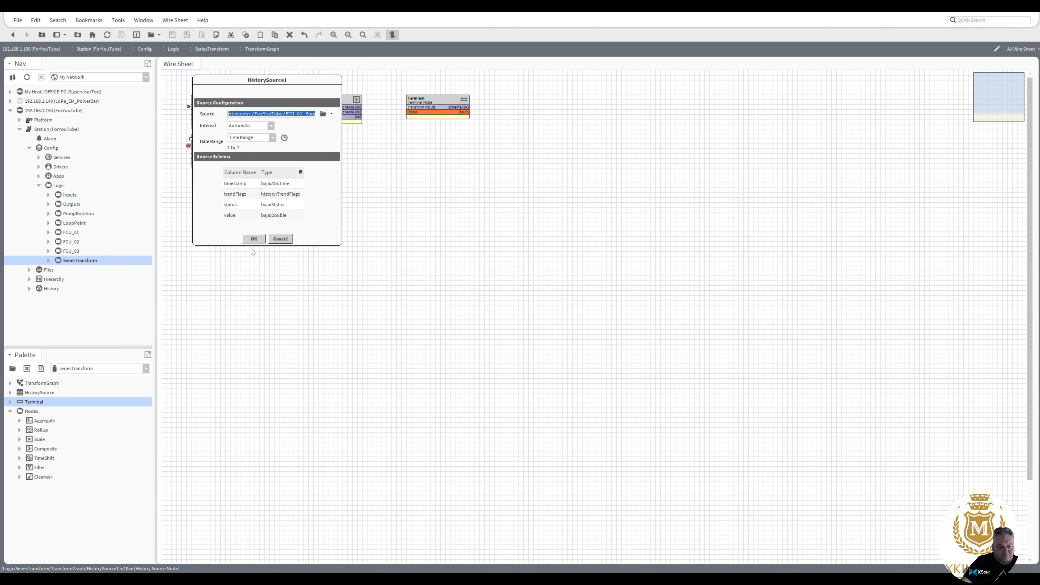
click(254, 240)
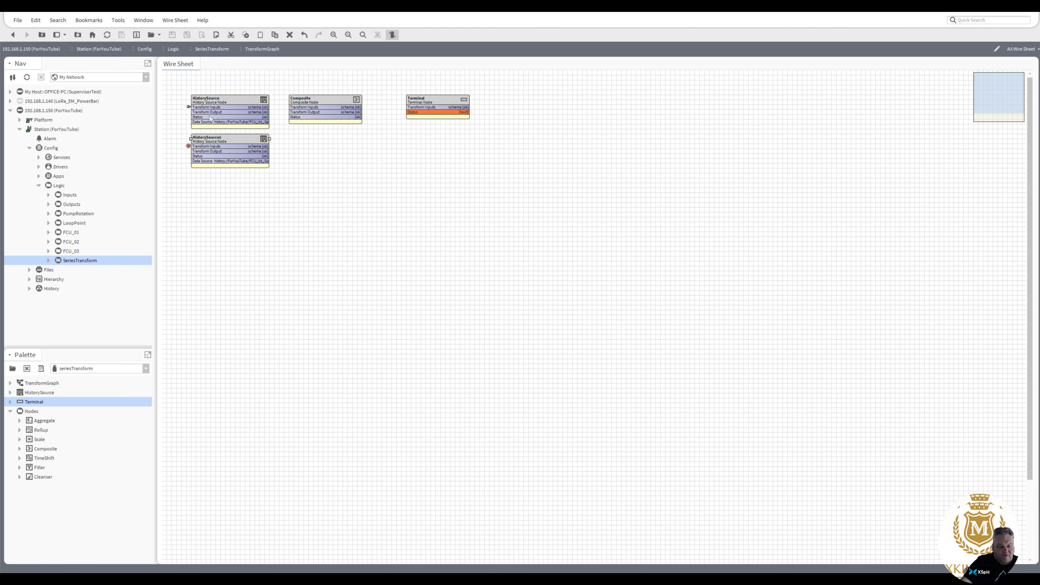
click(209, 102)
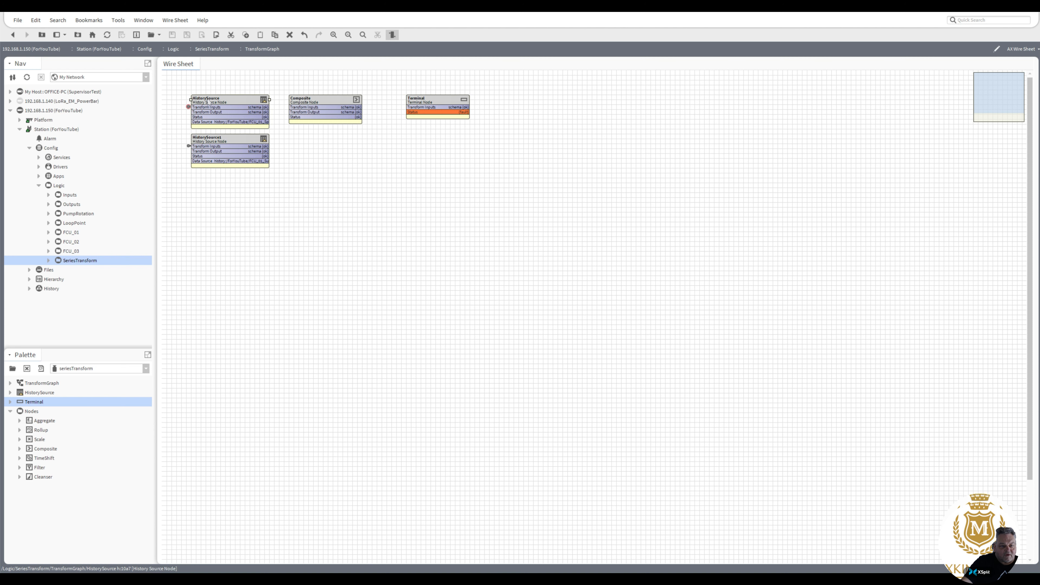
Rename the first HistorySource node to SpaceFCU01.
right_click(208, 102)
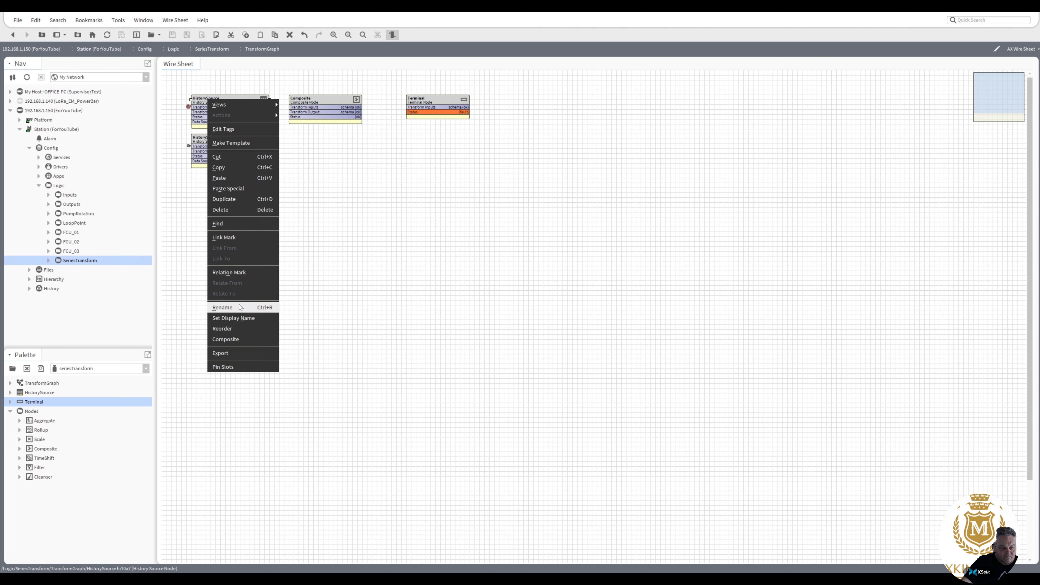
click(262, 306)
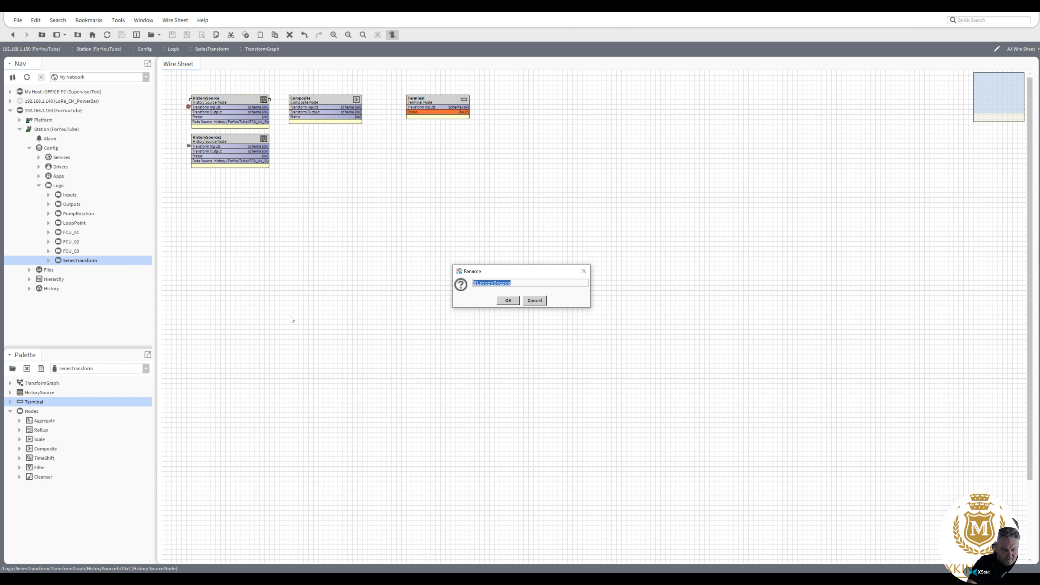
text(Space)
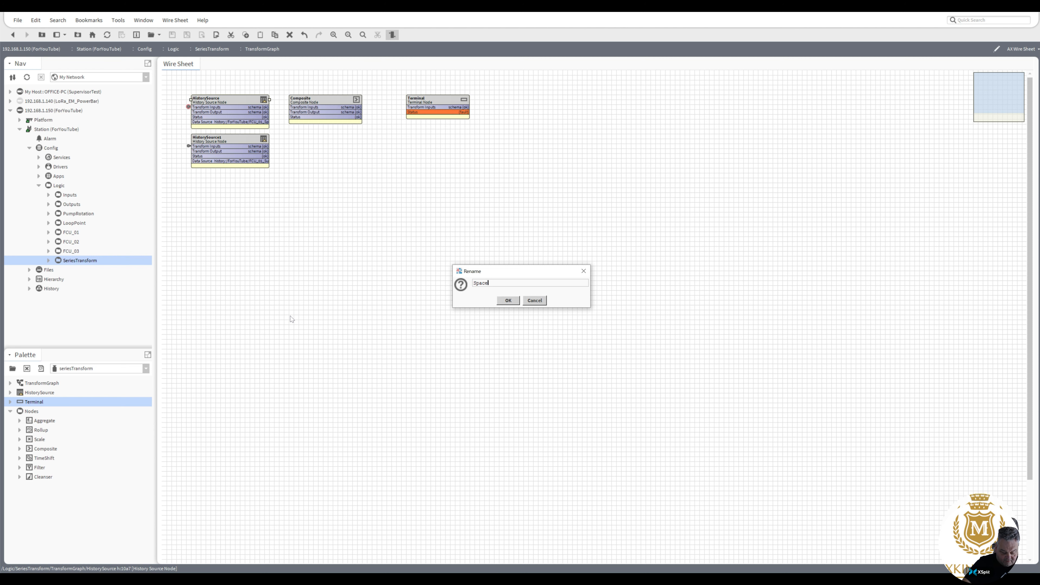
text(FCU1)
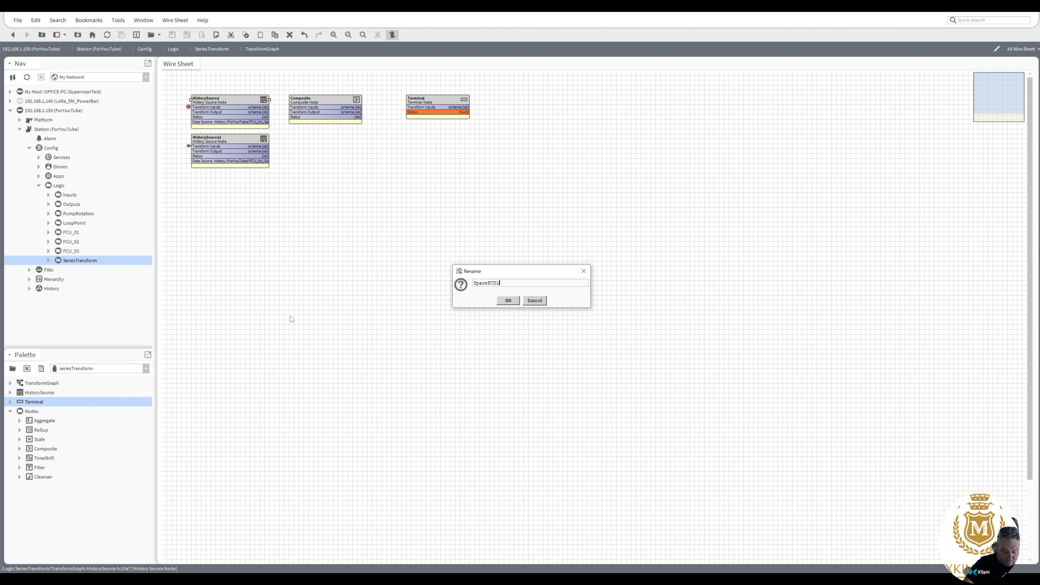
key(BackSpace)
text(01)
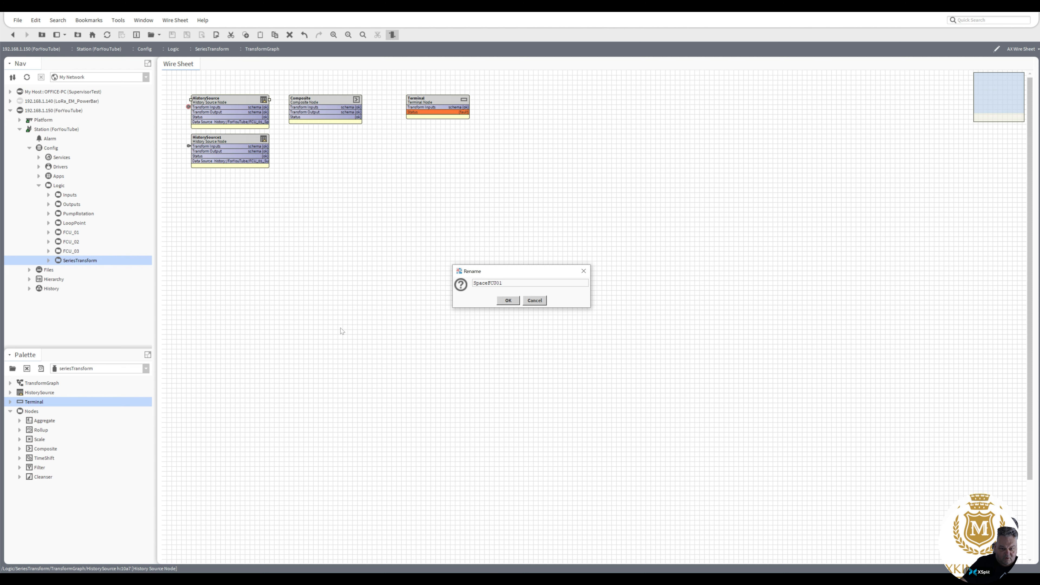
click(508, 300)
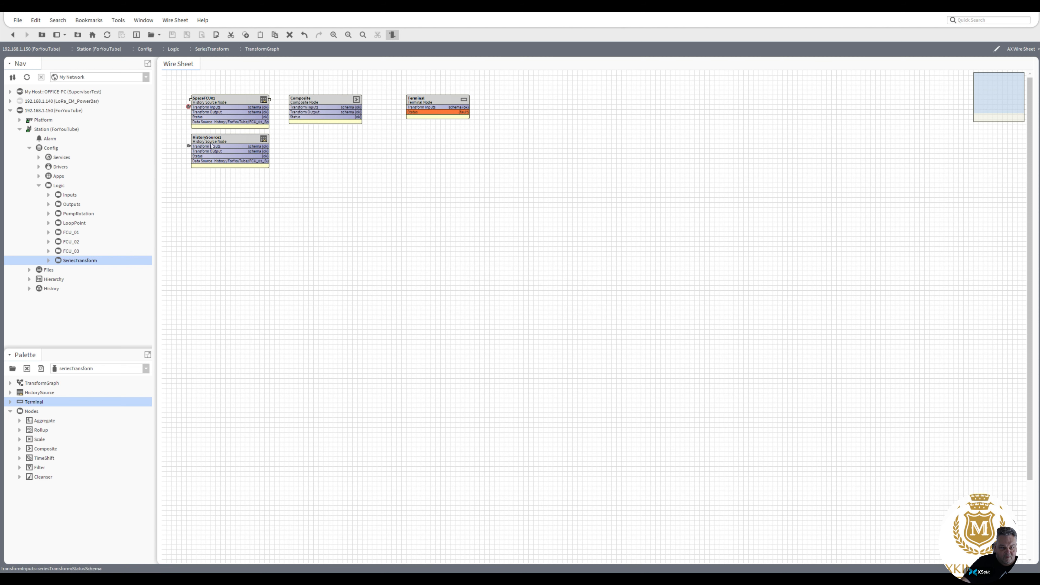
Rename HistorySource1 to SupplyFCU01 and select both FCU01 nodes.
right_click(212, 143)
click(275, 347)
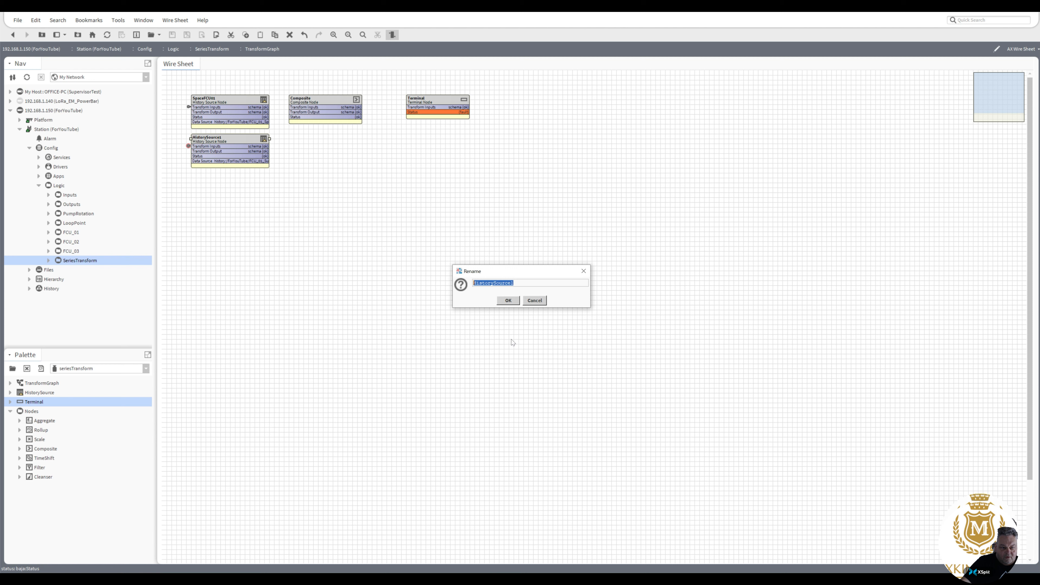
text(Suppl)
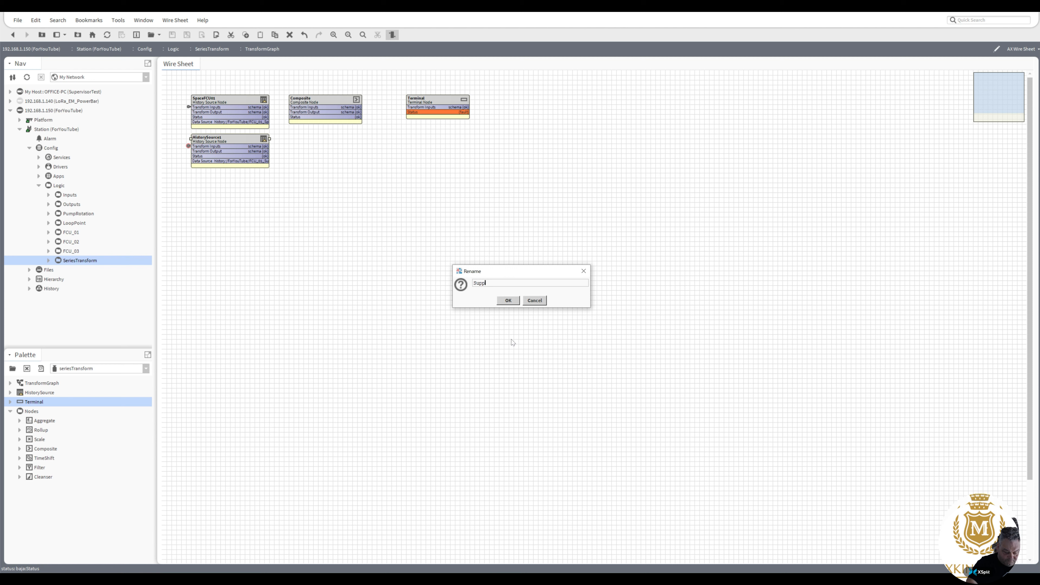
text(yF)
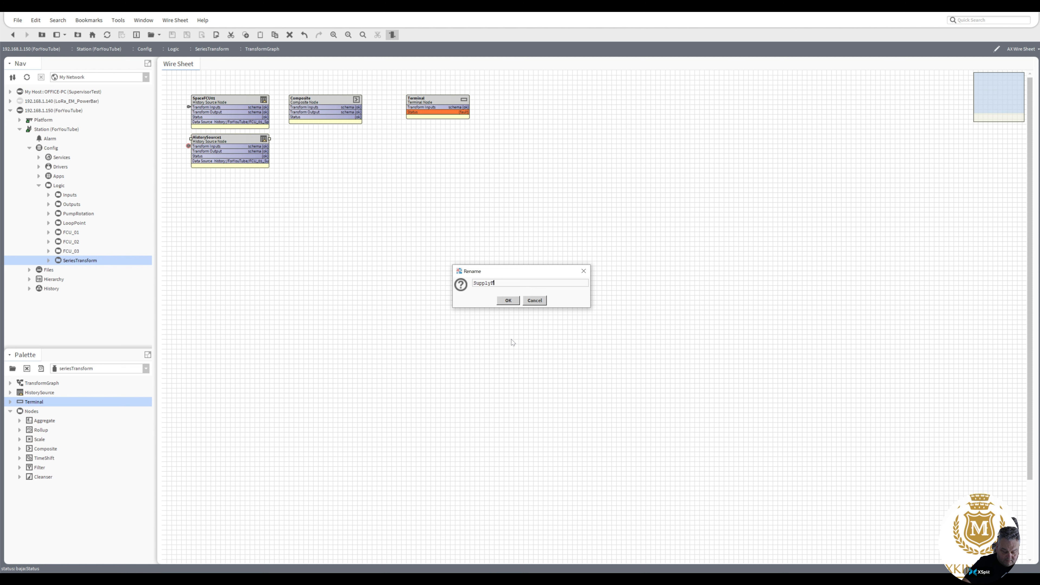
text(CU01)
click(509, 301)
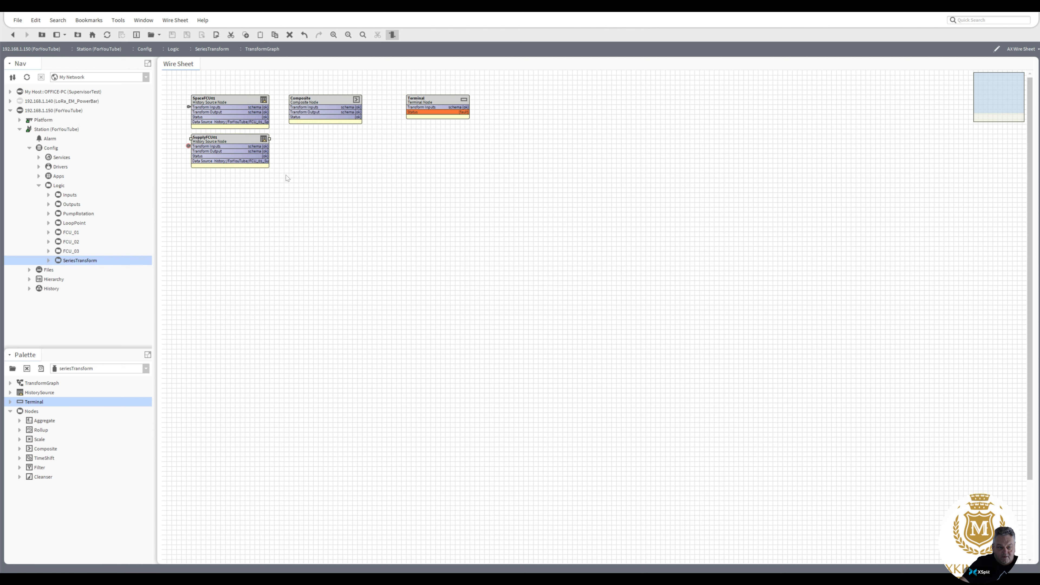
drag(287, 183, 170, 78)
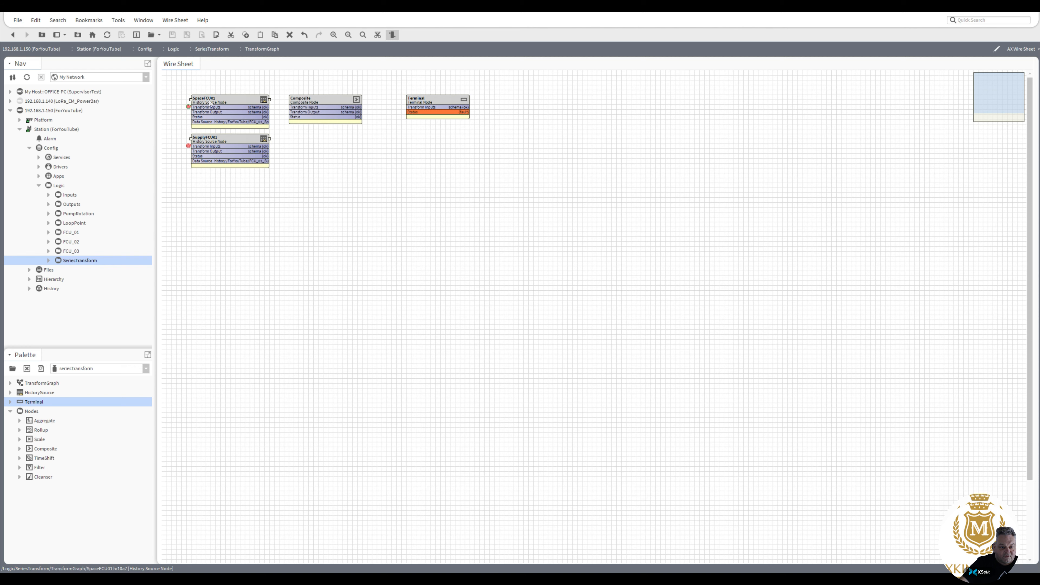
Duplicate the SpaceFCU01/SupplyFCU01 pair and place the FCU02 copies below them.
right_click(210, 102)
click(225, 127)
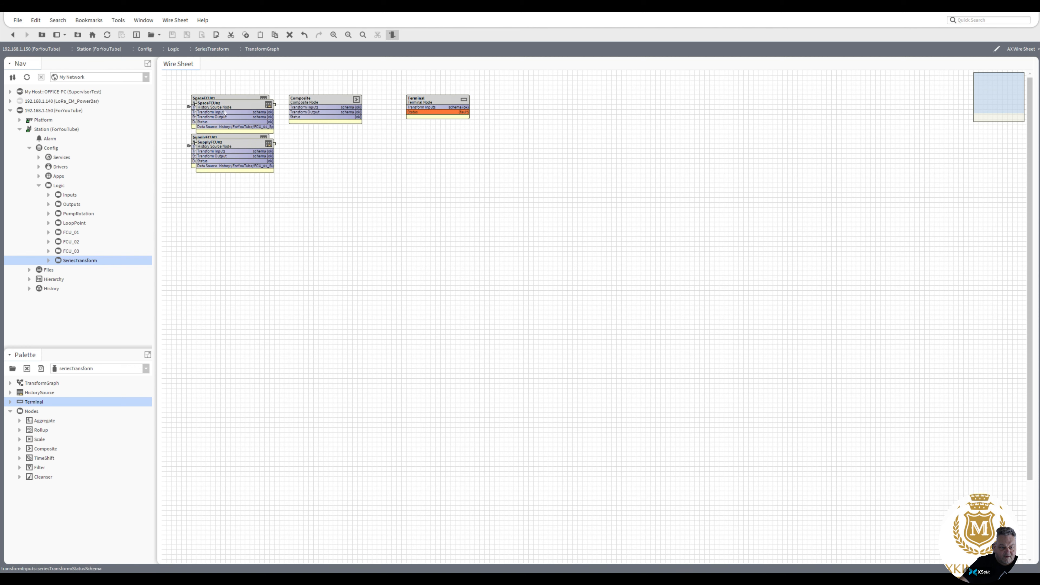
drag(224, 107, 221, 180)
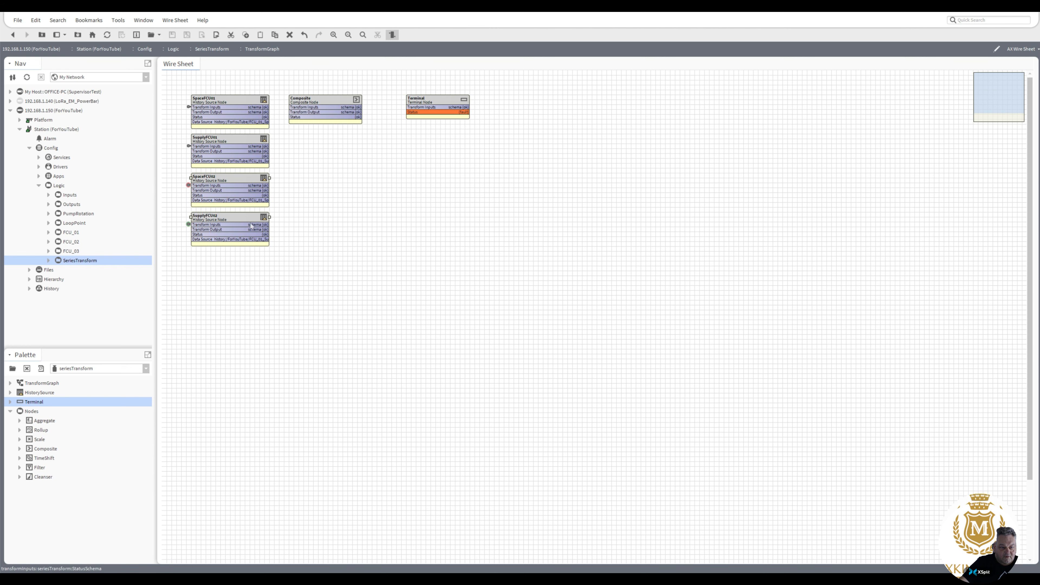
Duplicate the FCU02 pair and place the FCU03 copies beneath it.
drag(286, 259, 179, 163)
right_click(223, 186)
click(243, 212)
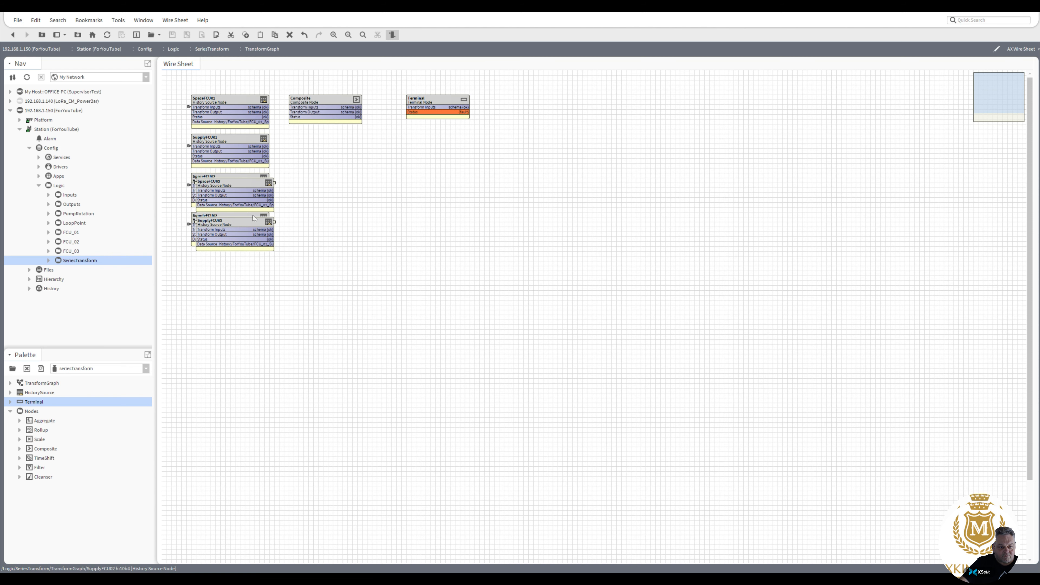
drag(243, 196, 236, 267)
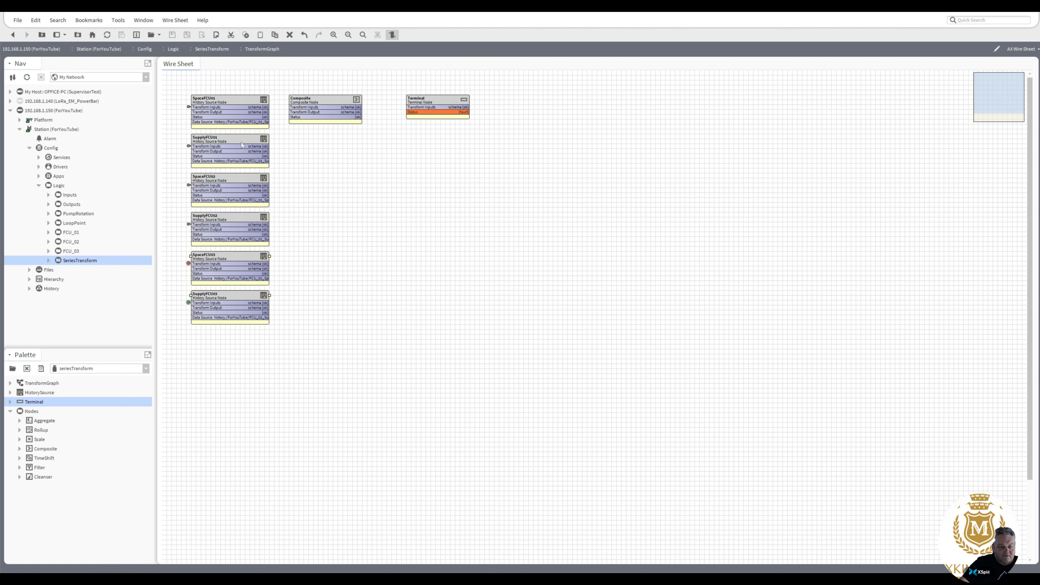
Change SpaceFCU02's and SupplyFCU02's source ord to the FCU_02 histories.
double_click(235, 194)
click(311, 165)
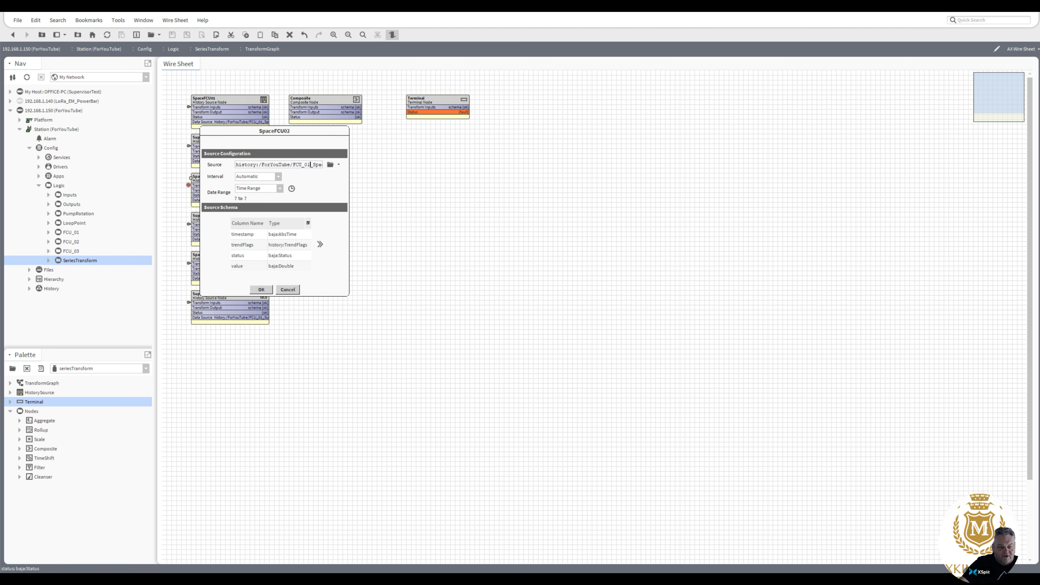
text(2)
click(261, 289)
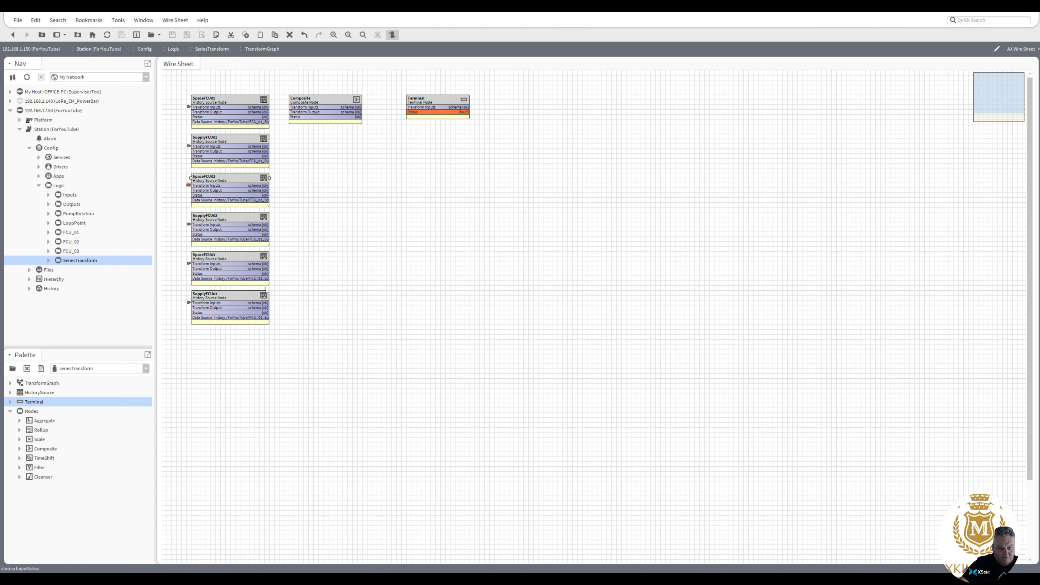
double_click(236, 224)
click(310, 192)
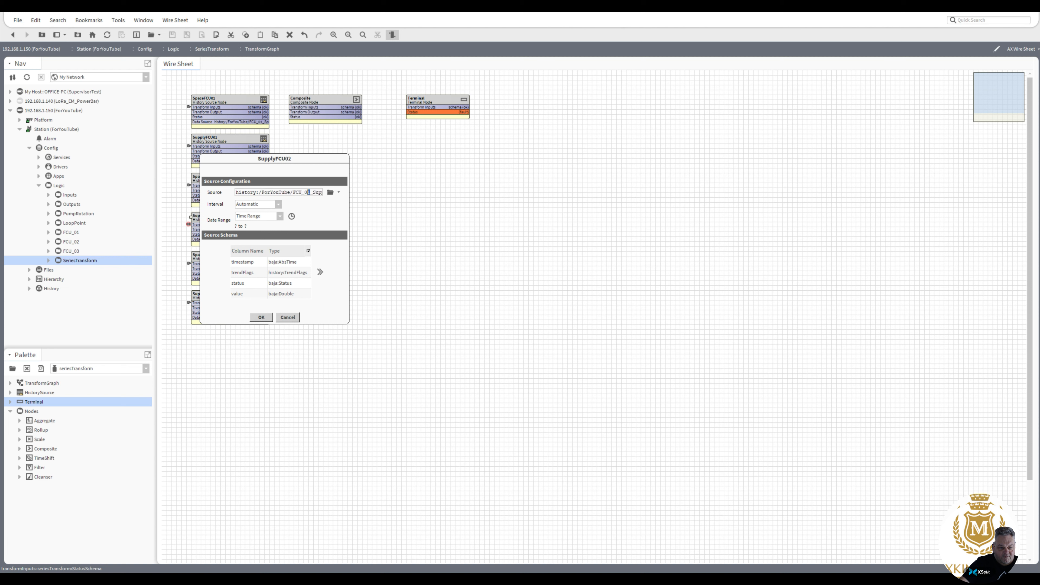
text(2)
click(262, 322)
Change SpaceFCU03's and SupplyFCU03's source ord to the FCU_03 histories.
double_click(239, 261)
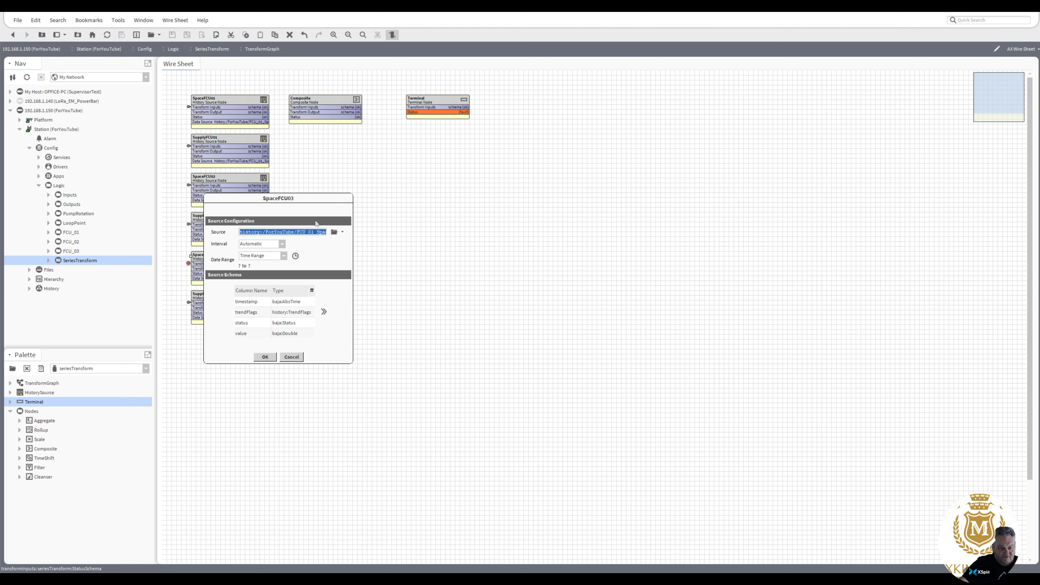
drag(314, 233, 311, 233)
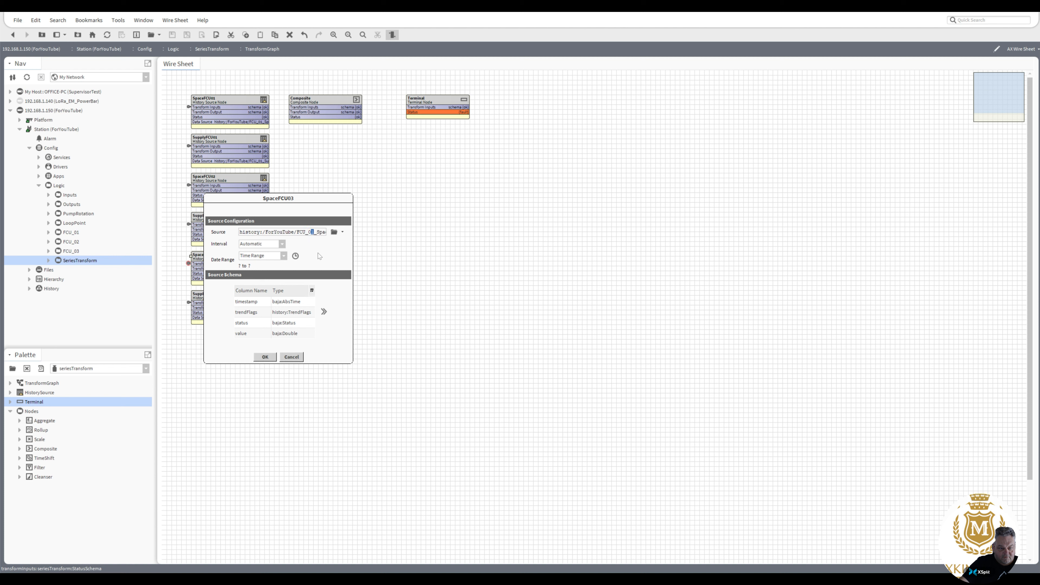
text(3)
click(265, 356)
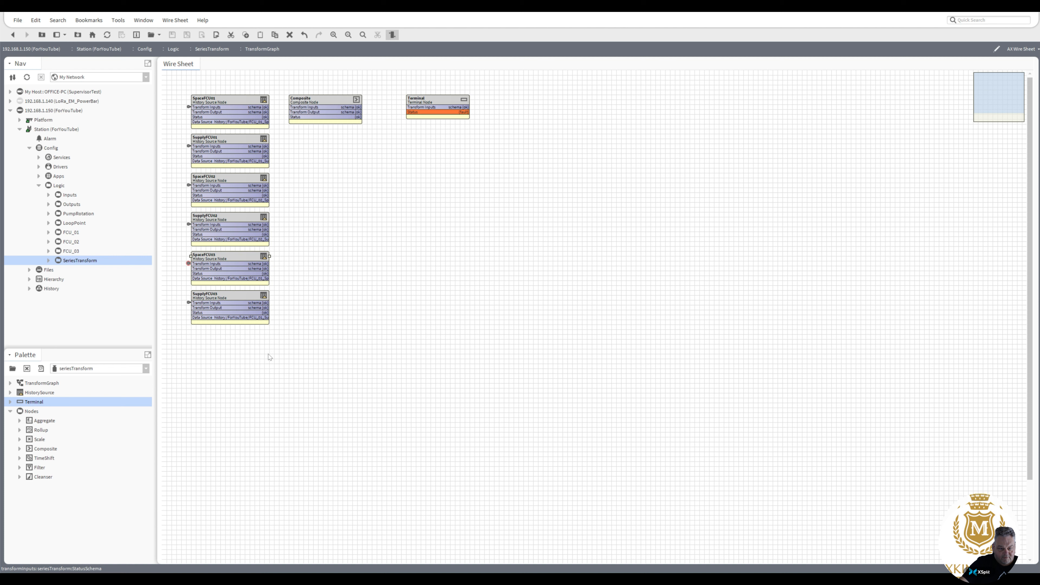
double_click(248, 304)
click(322, 272)
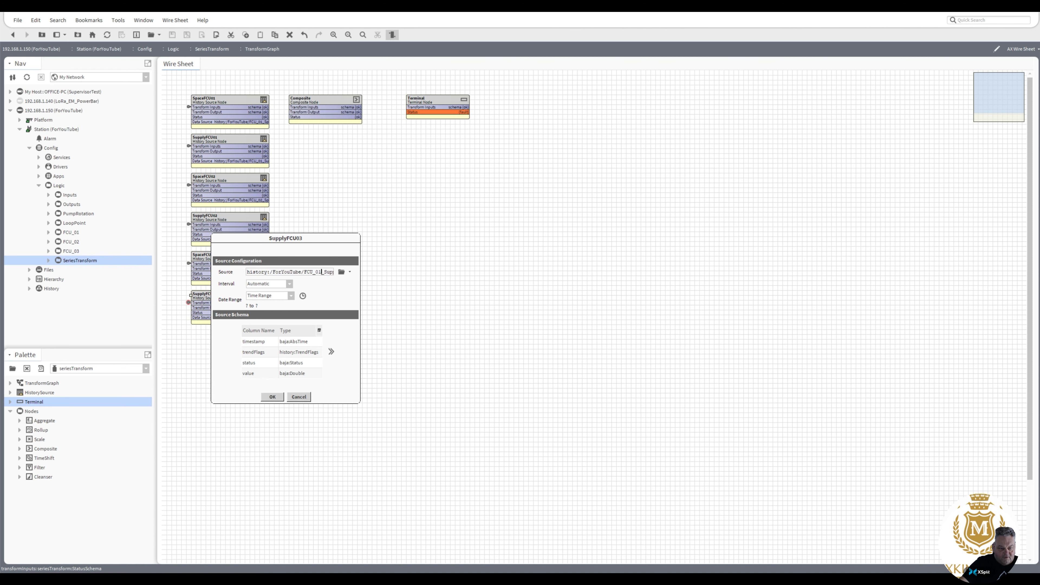
text(3)
click(272, 397)
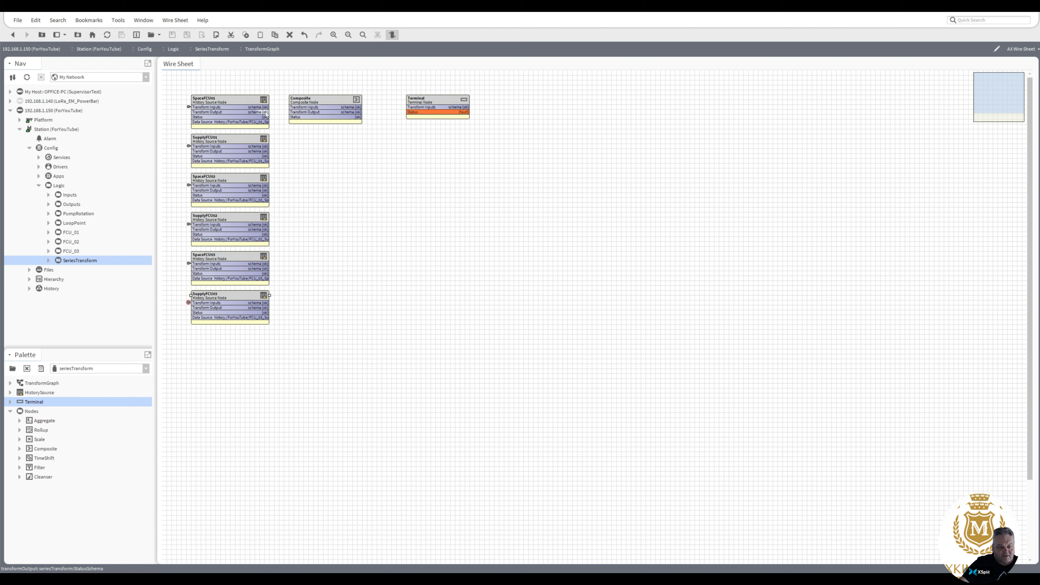
Link the Transform Output of SpaceFCU01 through SupplyFCU03 into the Composite's Transform Inputs.
drag(267, 111, 291, 107)
drag(267, 151, 292, 108)
drag(266, 190, 293, 108)
drag(265, 229, 294, 108)
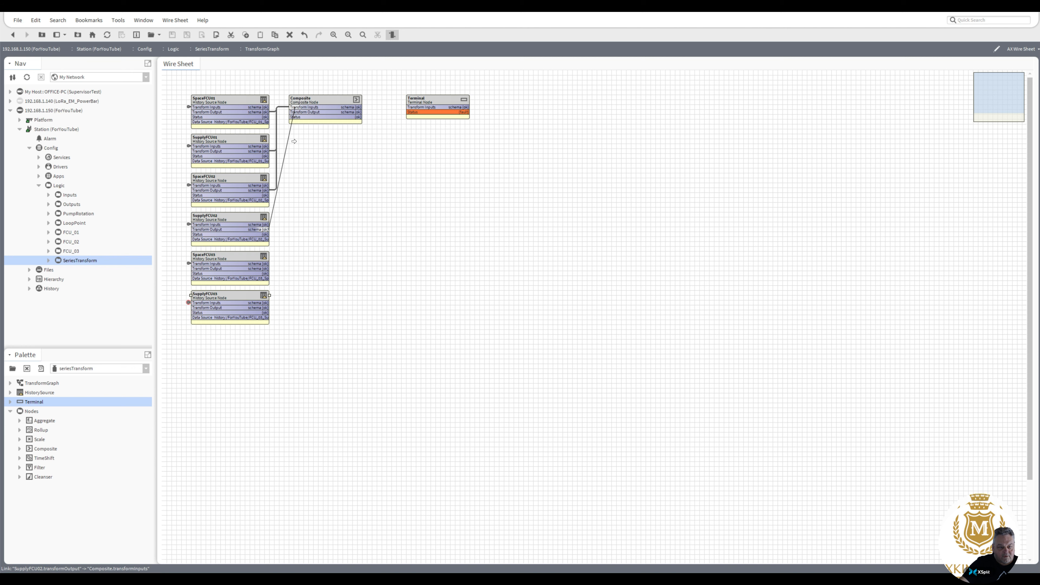
drag(268, 269, 294, 107)
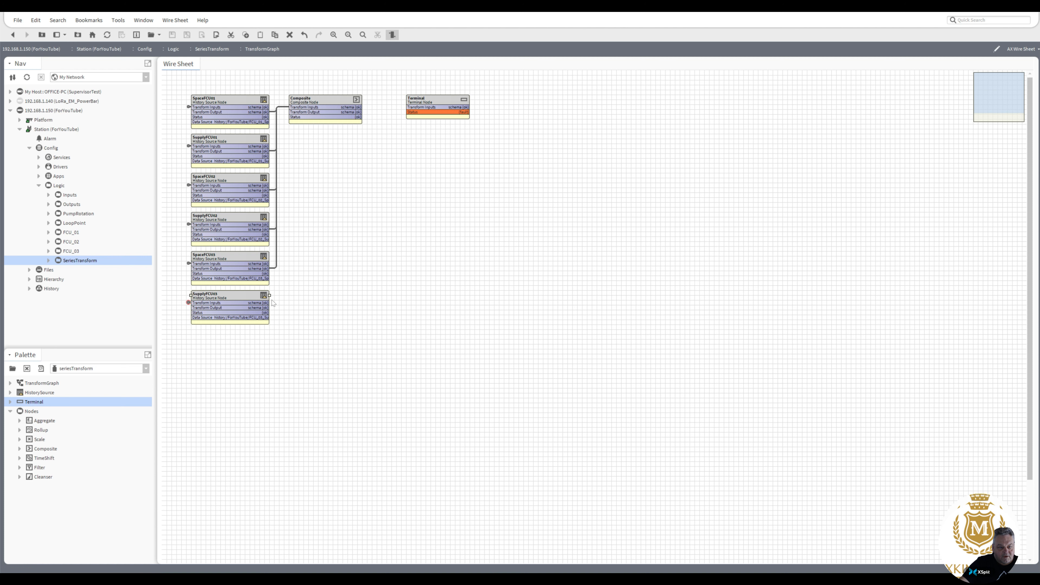
drag(269, 307, 294, 107)
Expand and scroll through the Composite node's schema columns, then cancel without changes.
double_click(334, 101)
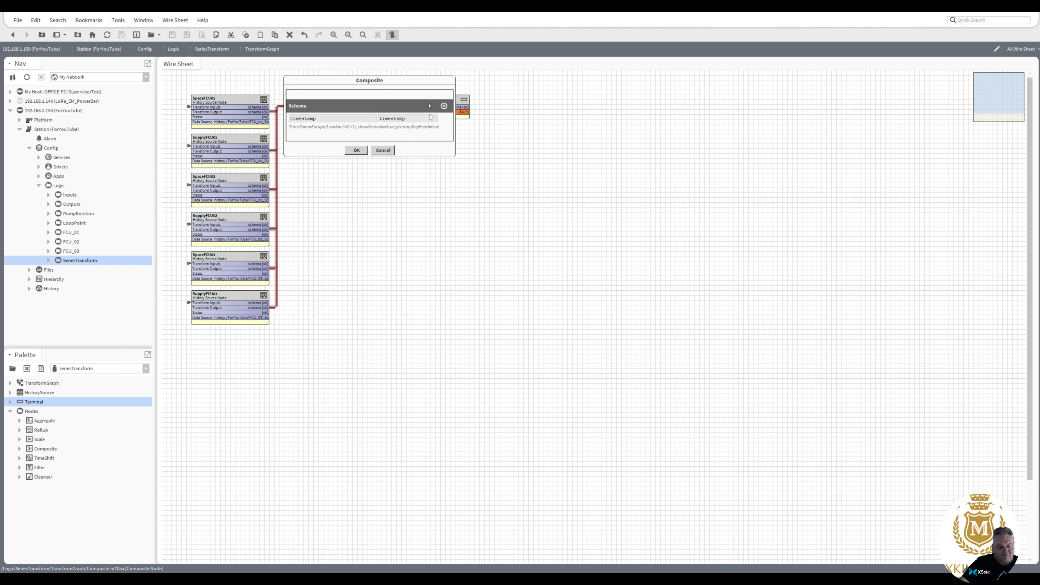
click(430, 106)
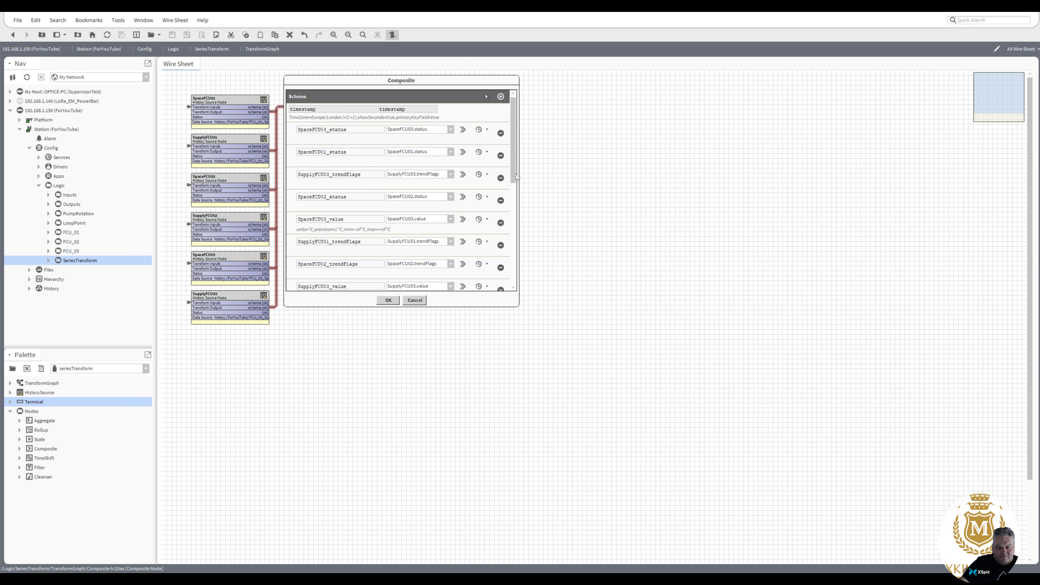
drag(516, 175, 527, 123)
click(415, 300)
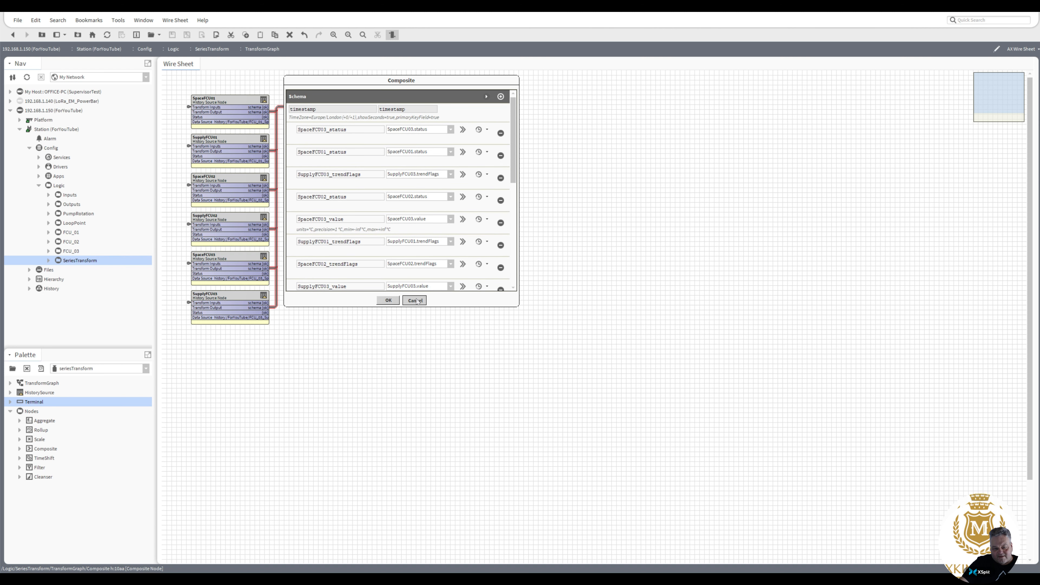
Remove the status and trendFlags columns from the SpaceFCU01 and SupplyFCU01 schemas.
double_click(228, 108)
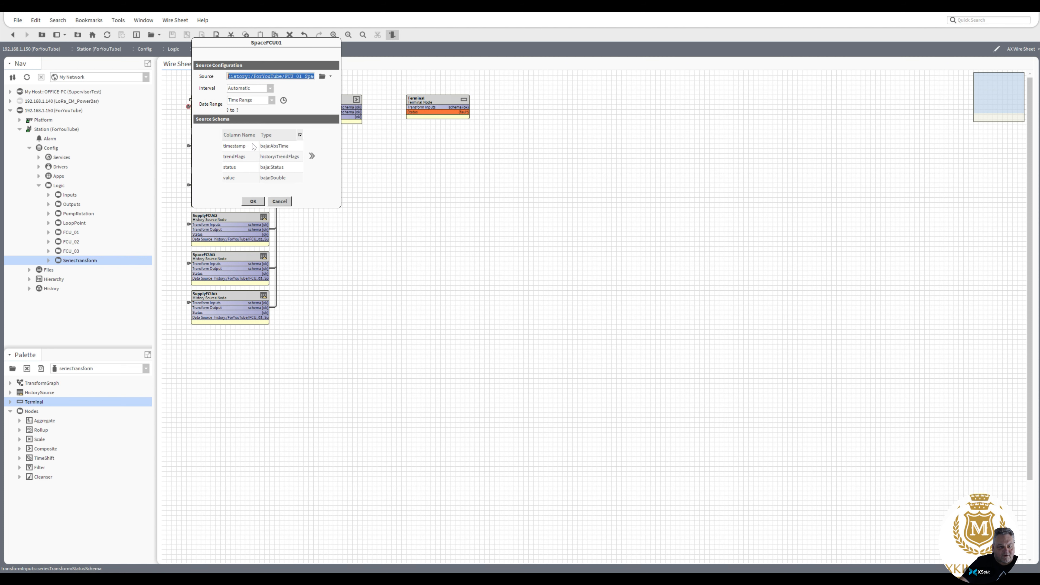
click(313, 158)
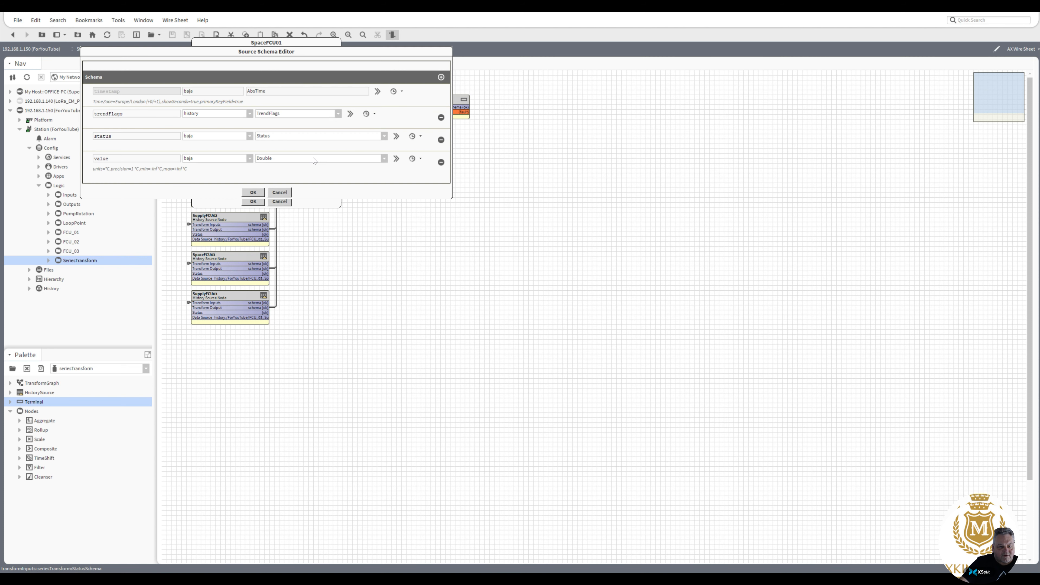
click(441, 139)
click(441, 117)
click(253, 149)
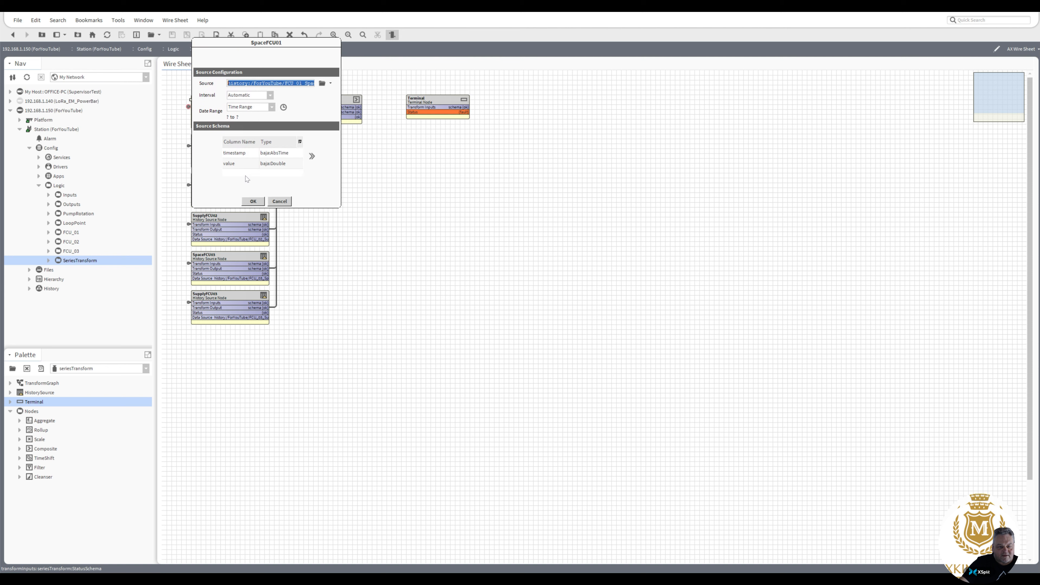
click(253, 202)
double_click(231, 152)
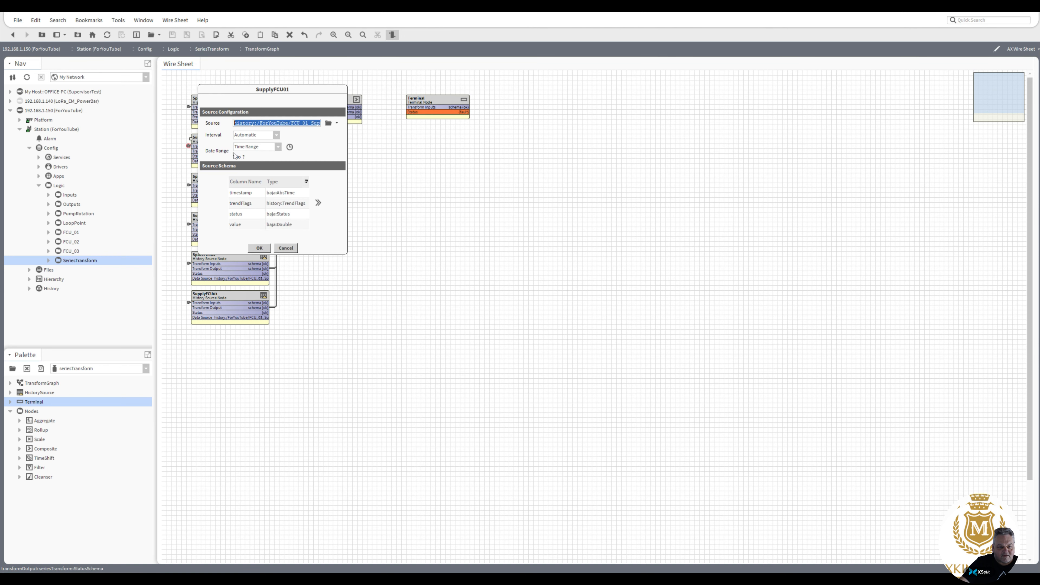
click(320, 204)
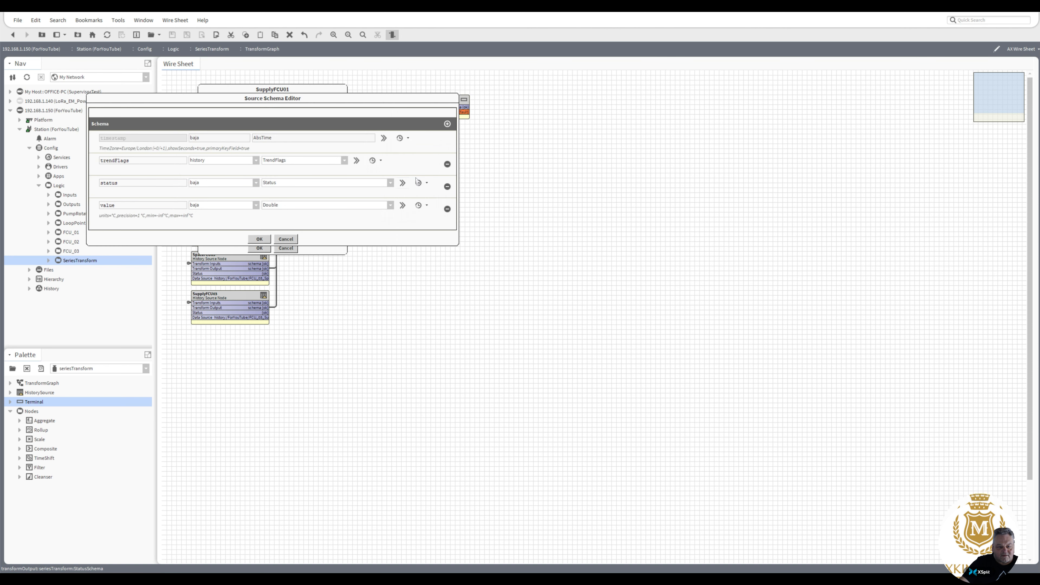
click(447, 186)
click(448, 164)
click(259, 194)
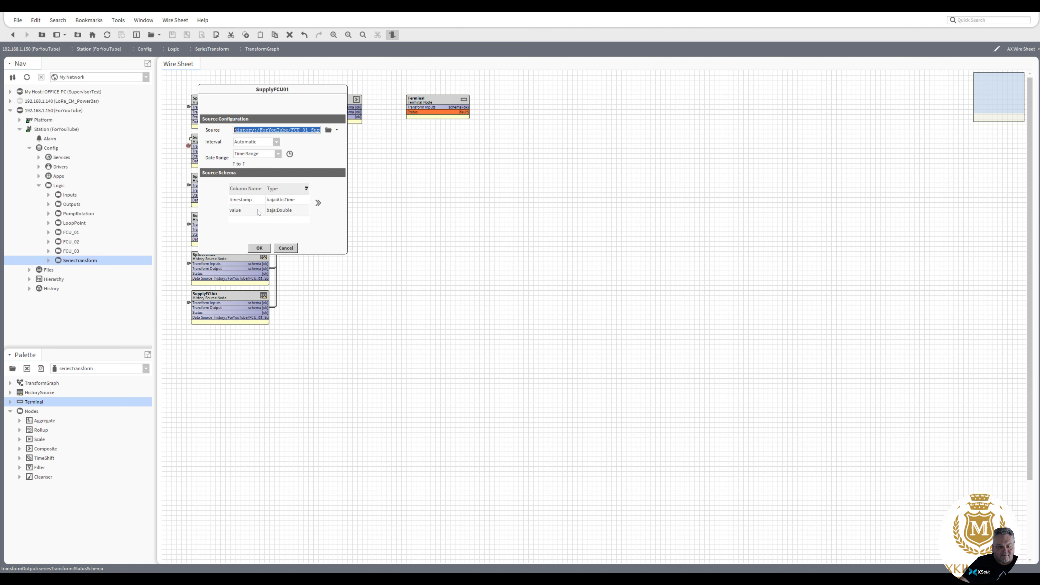
click(259, 248)
Remove the status and trendFlags columns from the SpaceFCU02 and SupplyFCU02 schemas.
double_click(229, 189)
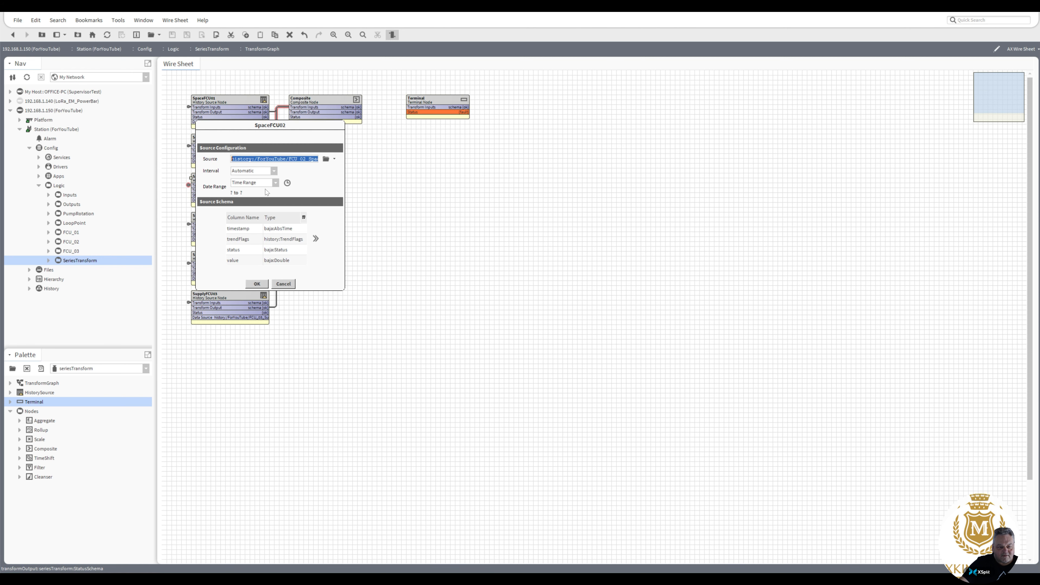
click(316, 238)
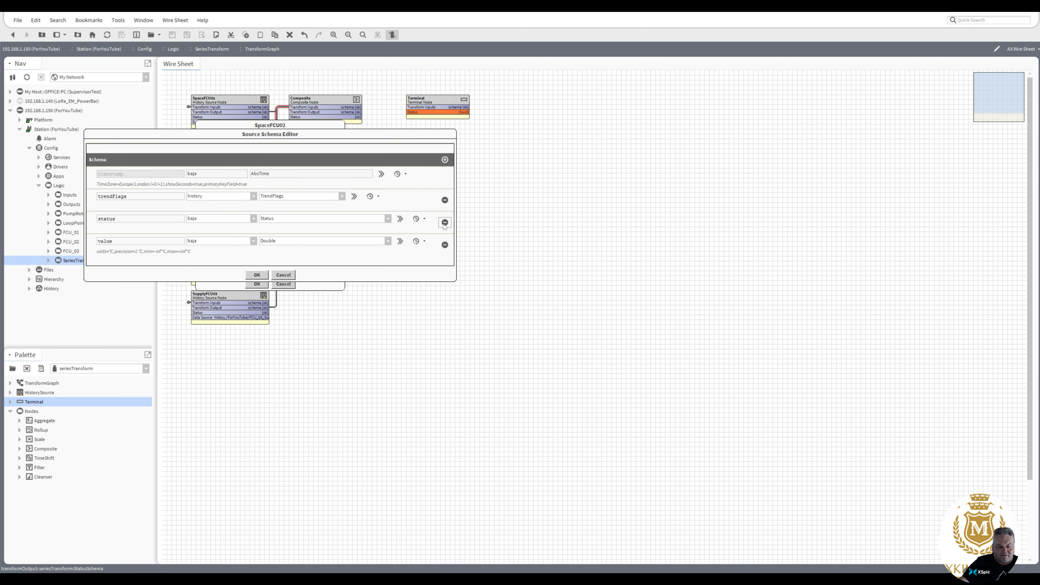
click(445, 222)
click(445, 200)
click(258, 229)
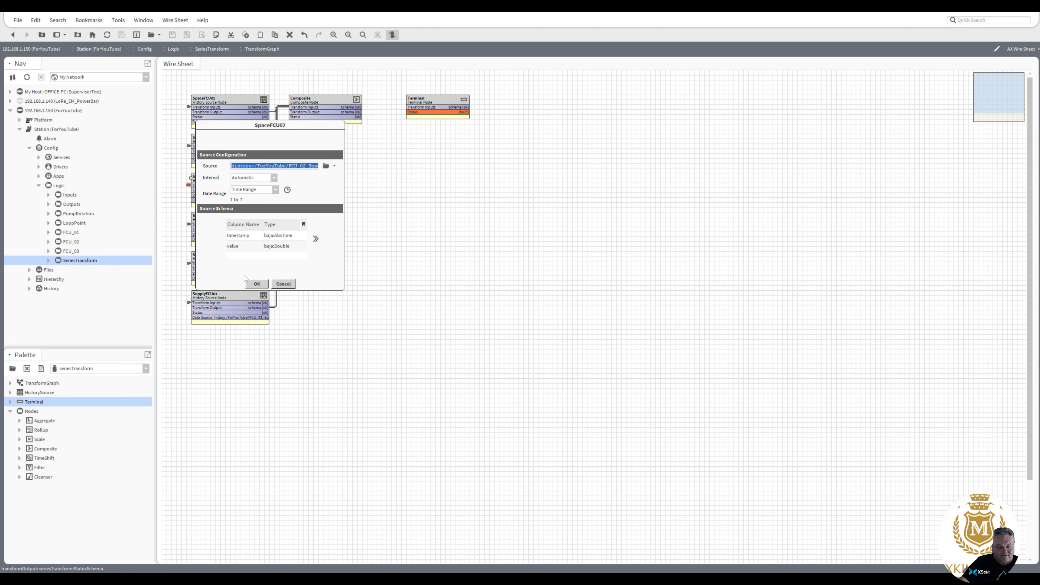
click(254, 282)
double_click(229, 224)
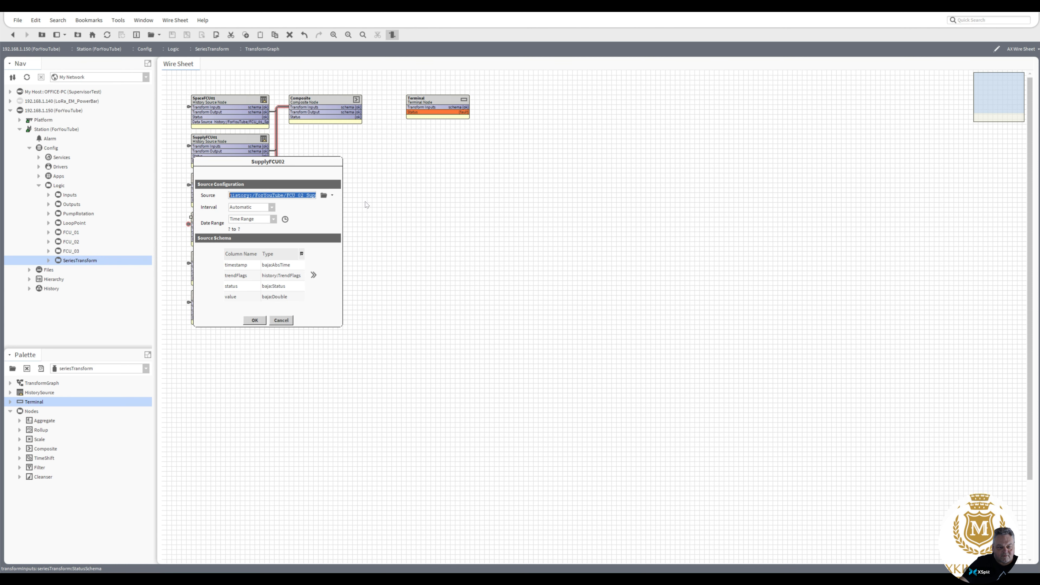
click(314, 275)
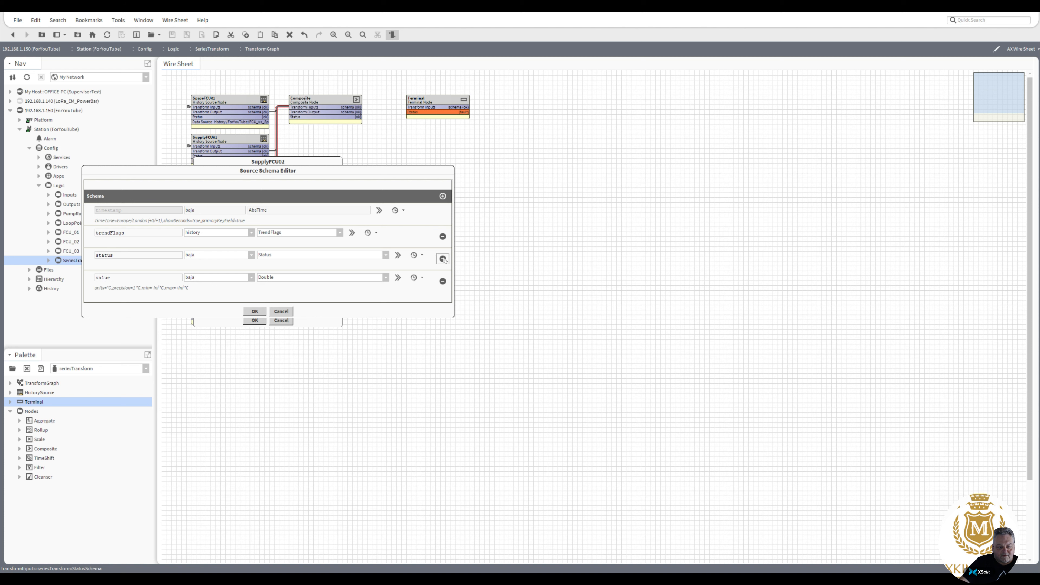
click(444, 260)
click(443, 236)
click(255, 266)
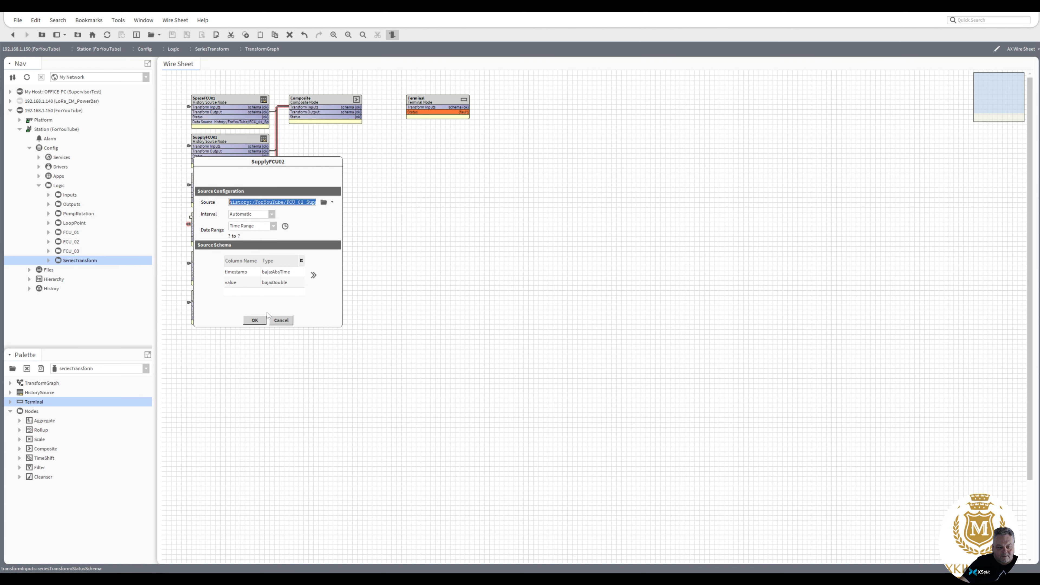
click(254, 320)
Trim the FCU03 pair's schemas to timestamp and value, then check the Composite schema columns.
double_click(238, 258)
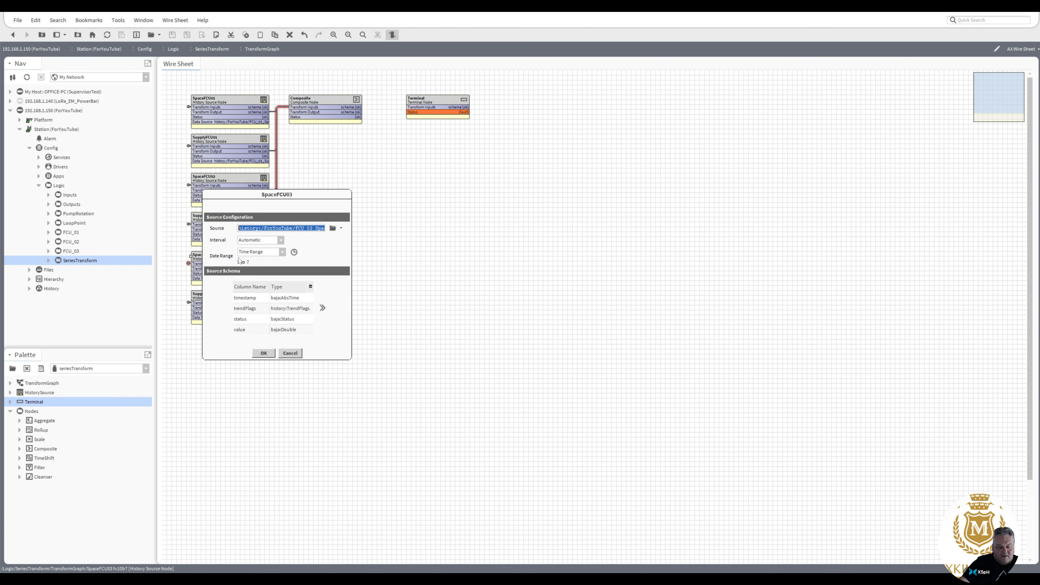
click(322, 307)
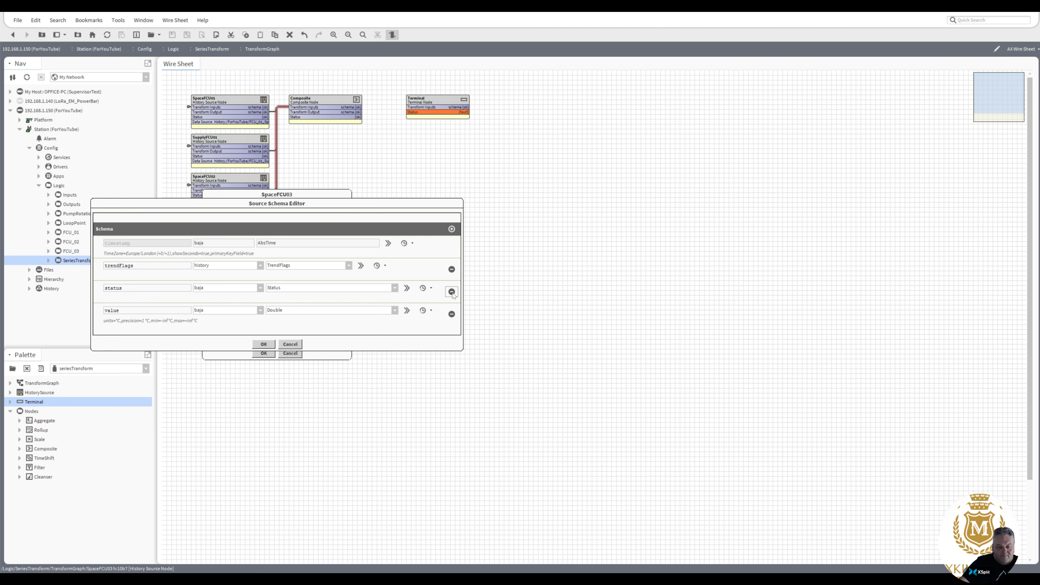
click(451, 292)
click(451, 269)
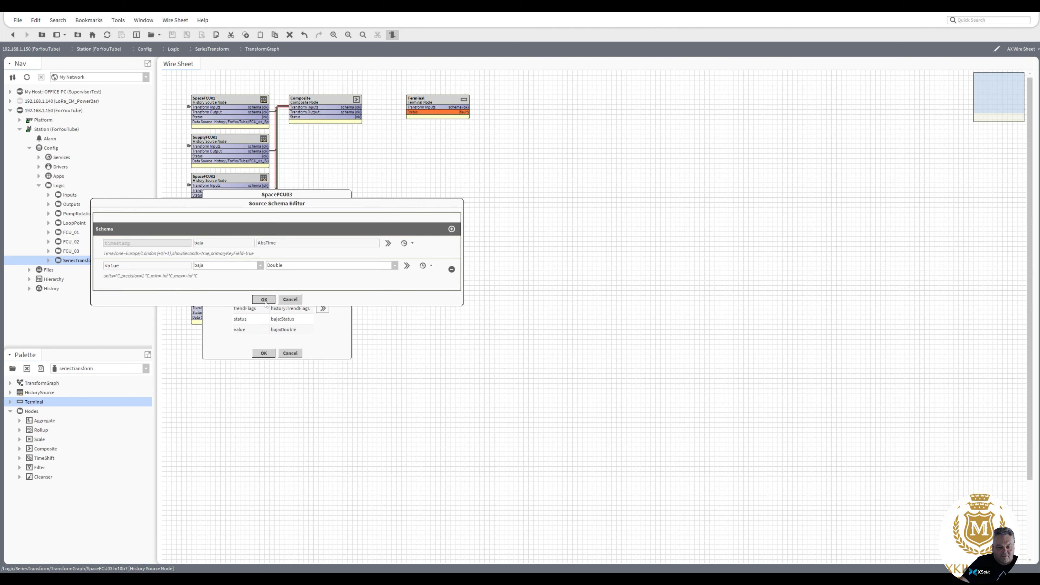
click(264, 321)
click(264, 353)
double_click(226, 301)
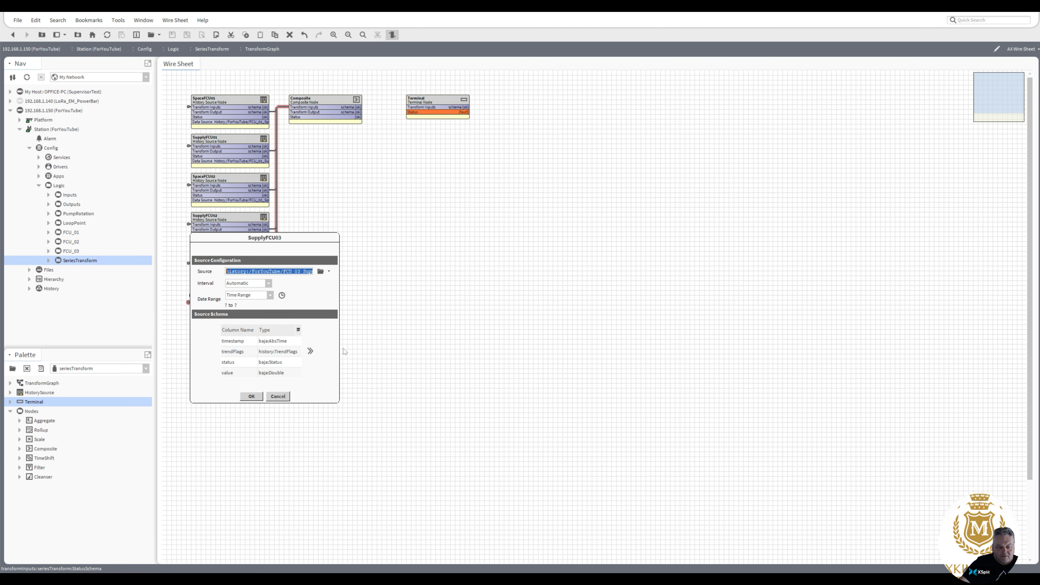
click(314, 354)
click(440, 333)
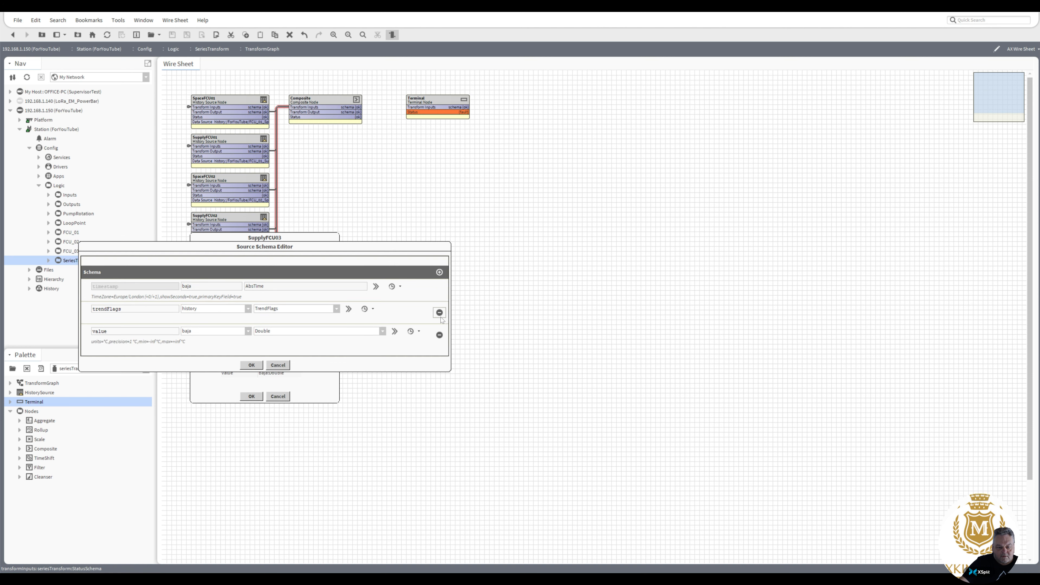
click(440, 315)
click(251, 343)
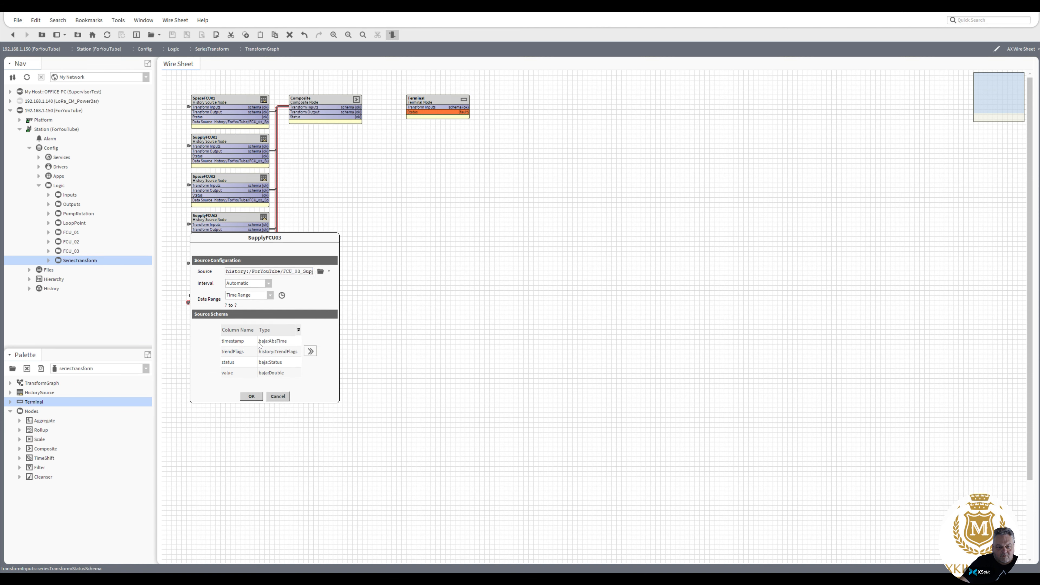
click(251, 396)
double_click(323, 106)
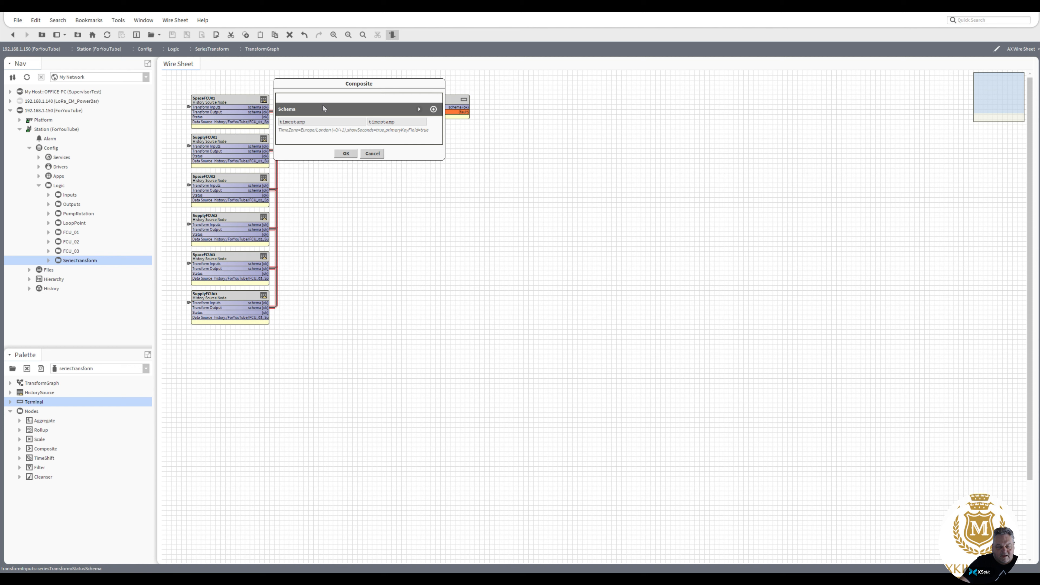
click(419, 109)
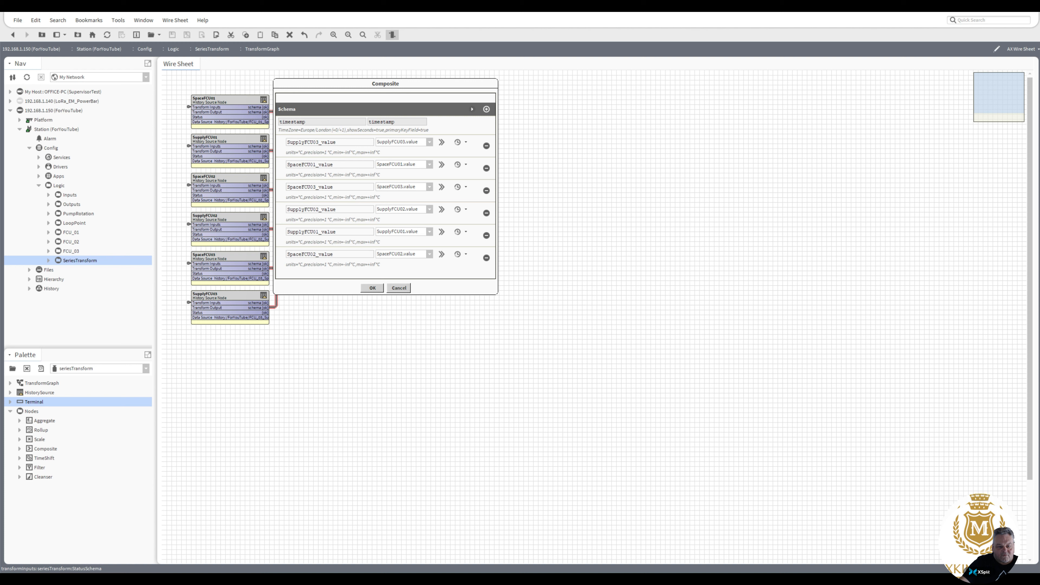
Rename SupplyFCU03_value, SpaceFCU01_value and SpaceFCU03_value to Supply FCU03, Space FCU01 and Space FCU03.
drag(319, 142, 337, 142)
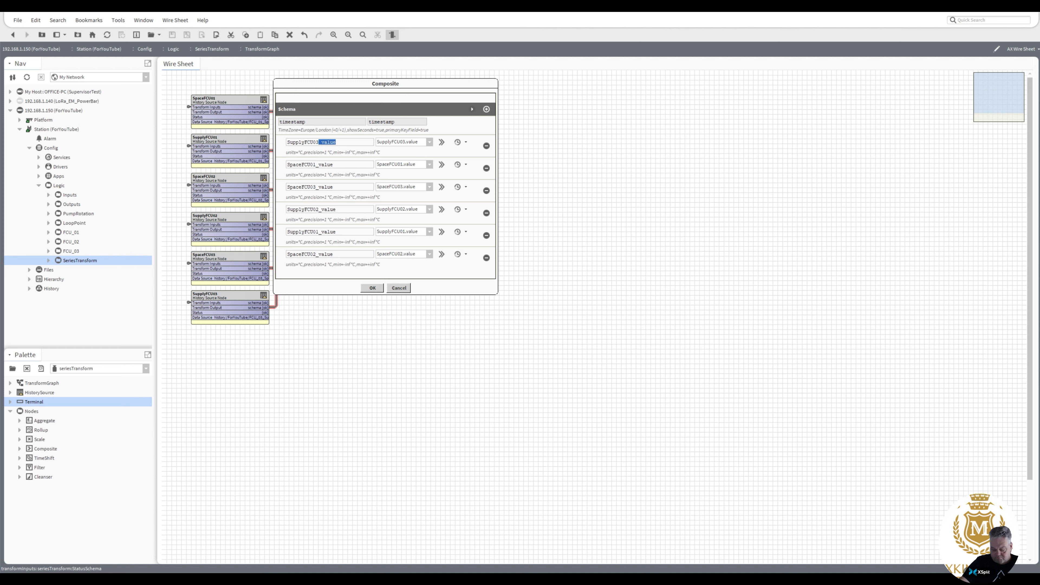
key(BackSpace)
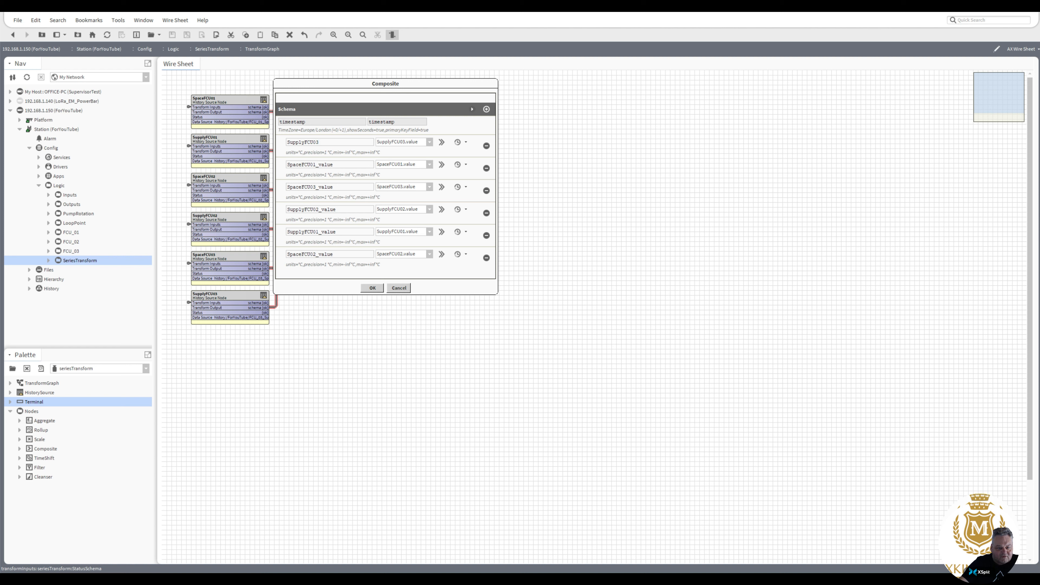
click(305, 142)
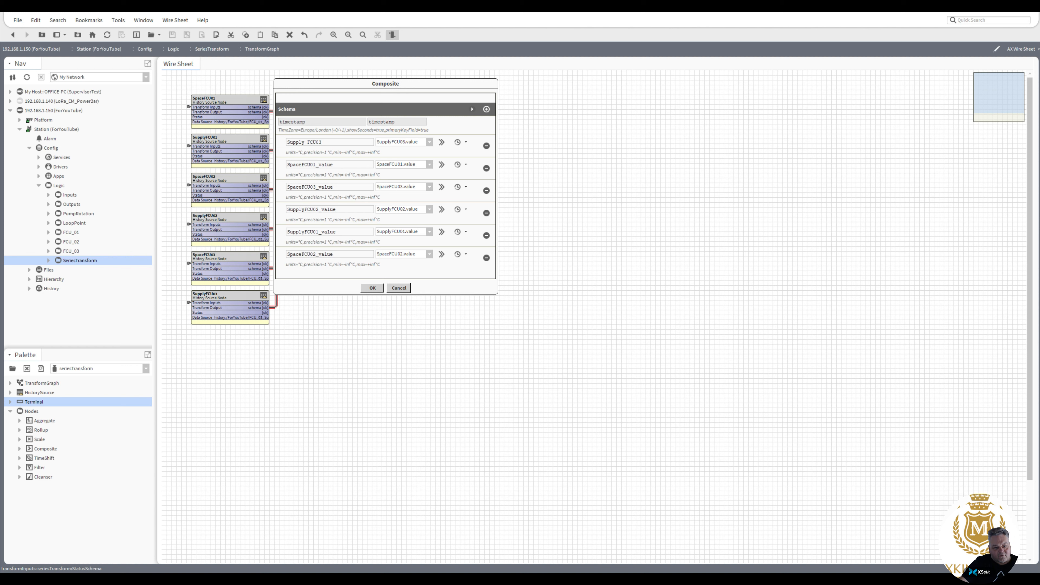
click(316, 165)
key(shift+End)
key(BackSpace)
click(302, 165)
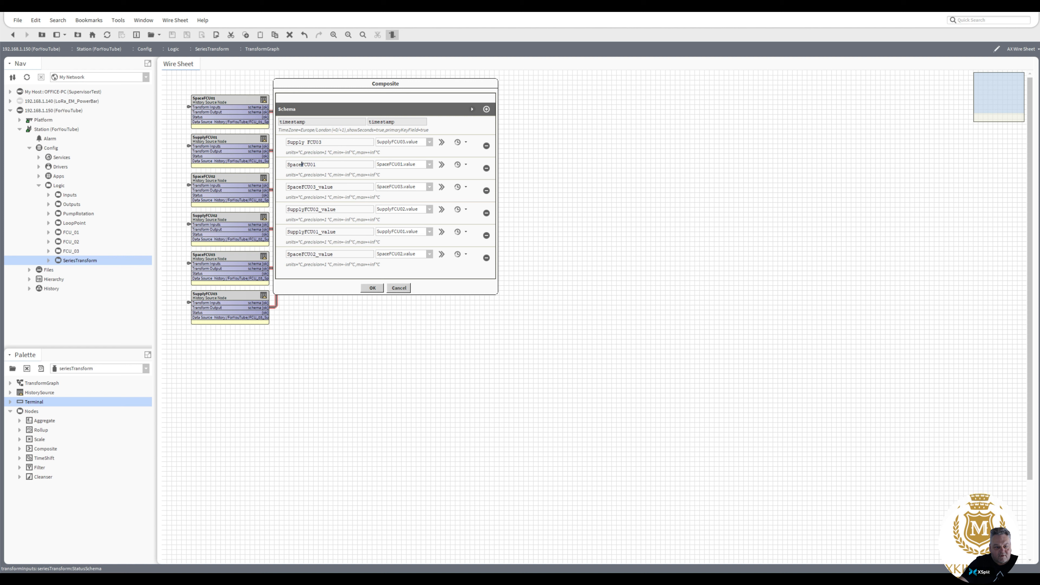
click(316, 187)
key(shift+End)
key(BackSpace)
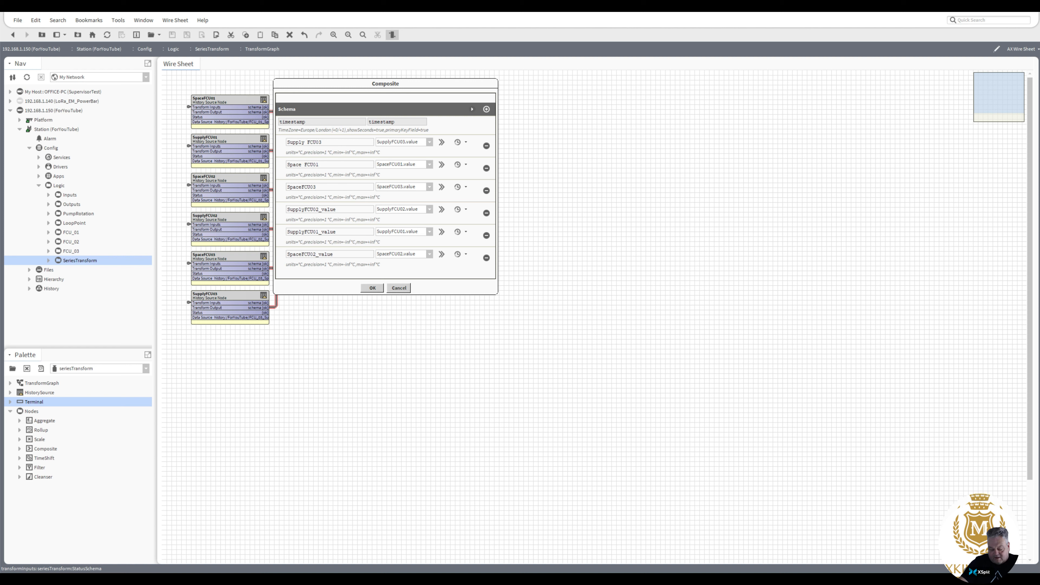
click(301, 188)
Rename SupplyFCU02_value, SupplyFCU01_value and SpaceFCU02_value to Supply FCU02, Supply FCU01, Space FCU02, then apply.
drag(318, 210, 338, 209)
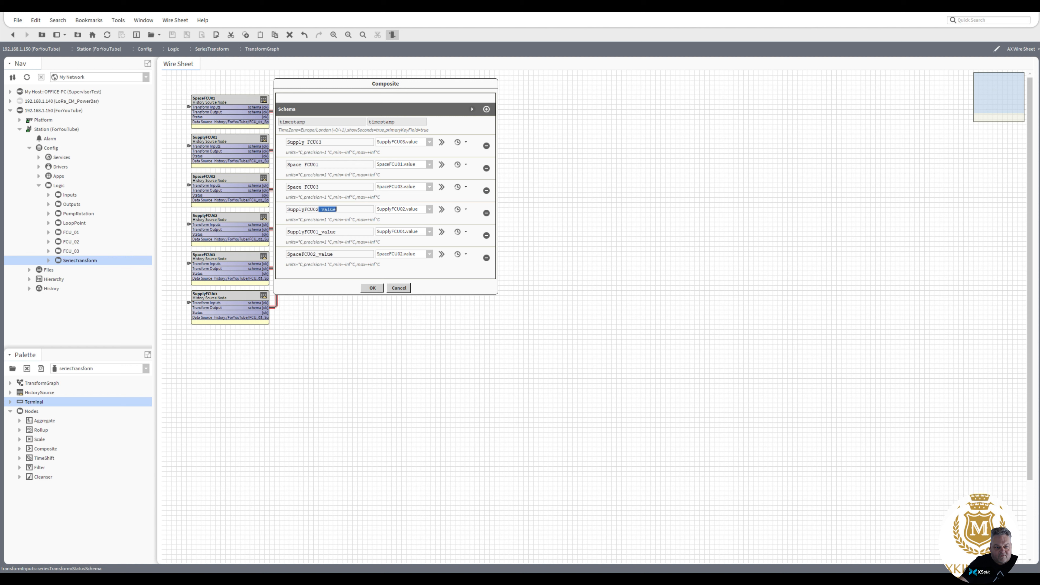
key(BackSpace)
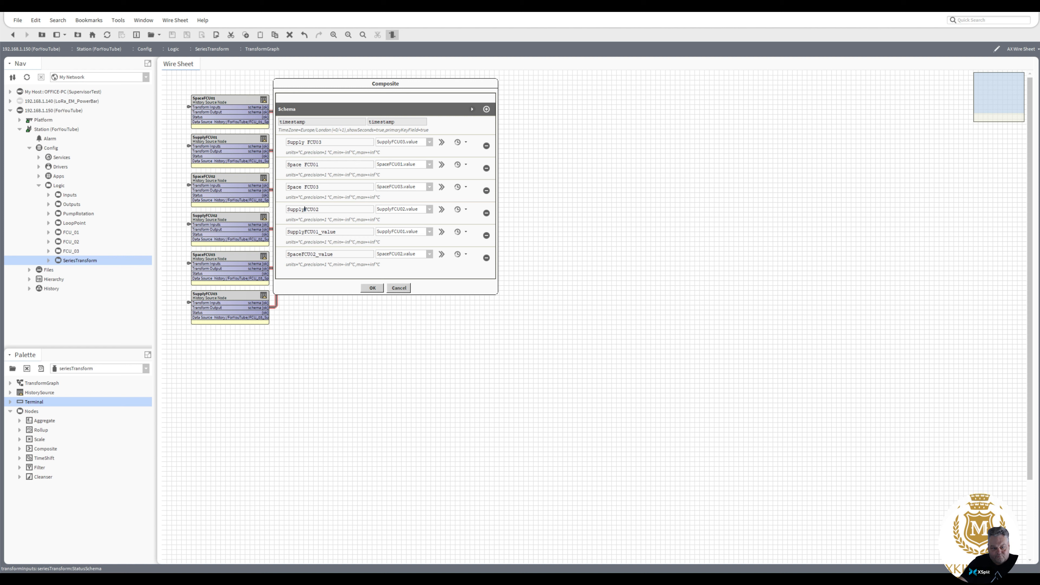
click(305, 209)
drag(319, 232, 338, 232)
key(BackSpace)
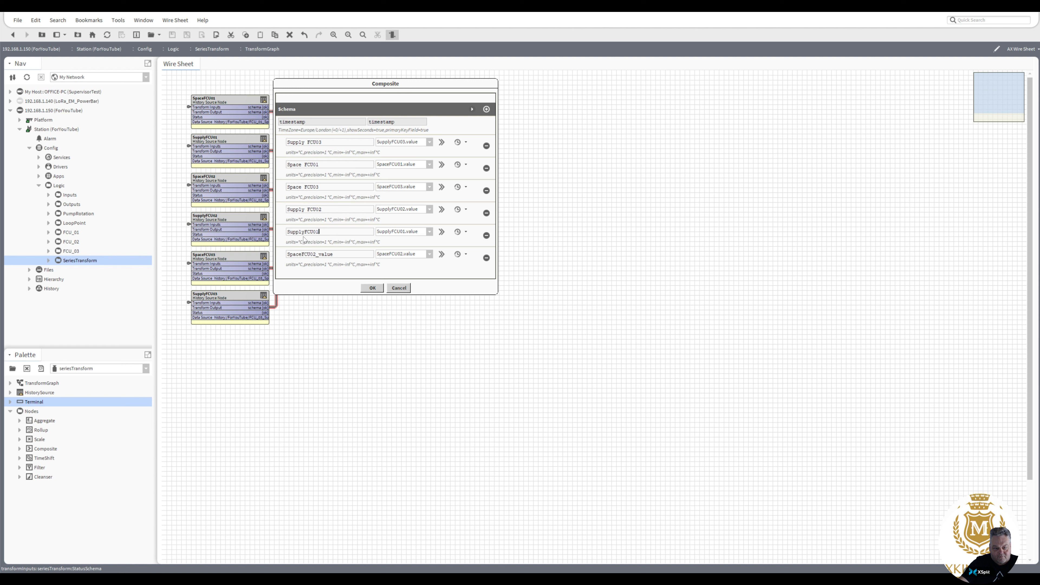
click(306, 232)
drag(316, 254, 332, 255)
key(BackSpace)
click(302, 255)
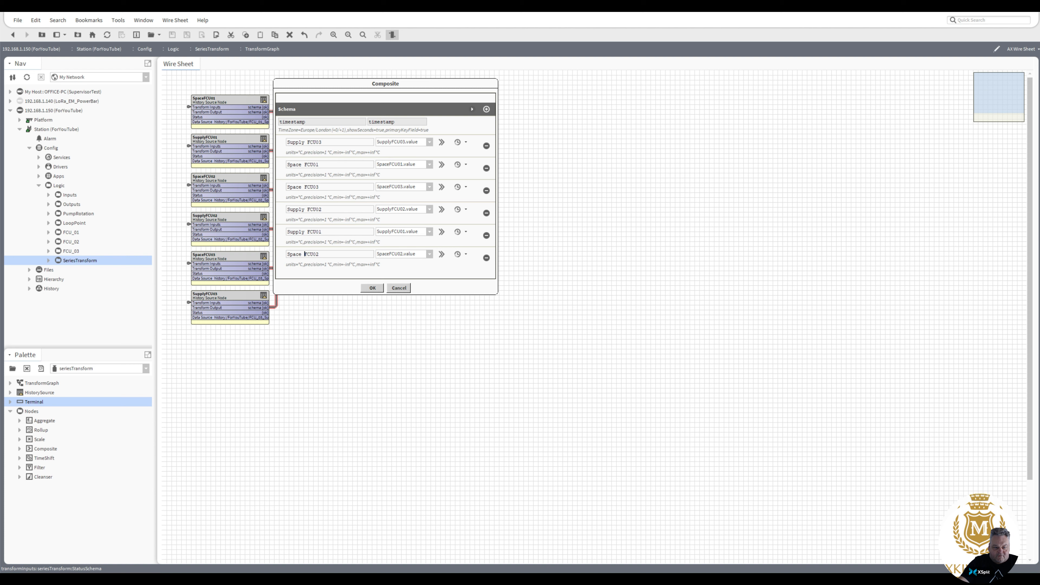
click(367, 288)
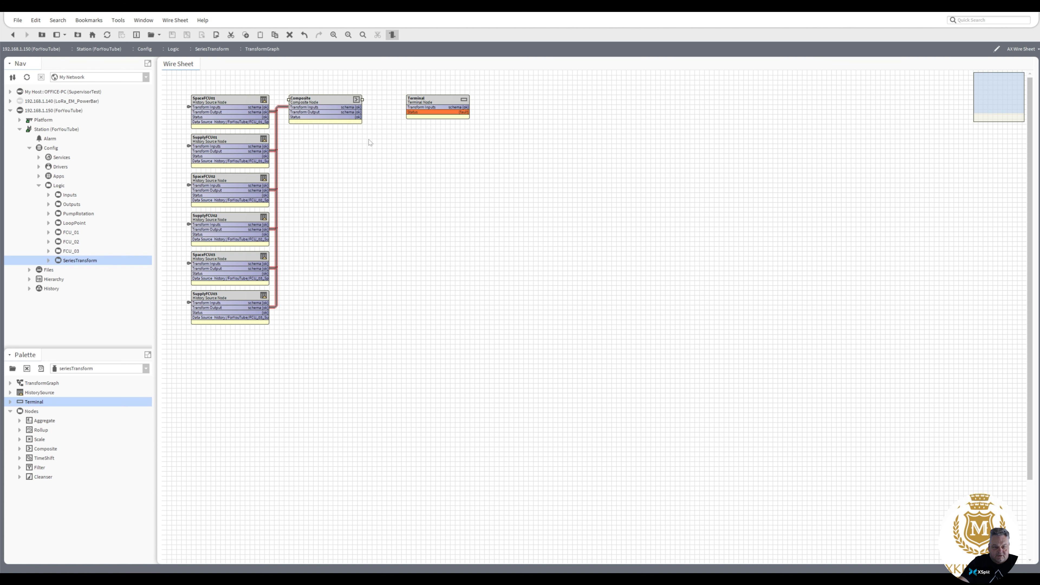
Link the Composite's Transform Output to the Terminal's Transform Inputs slot.
drag(355, 112, 412, 105)
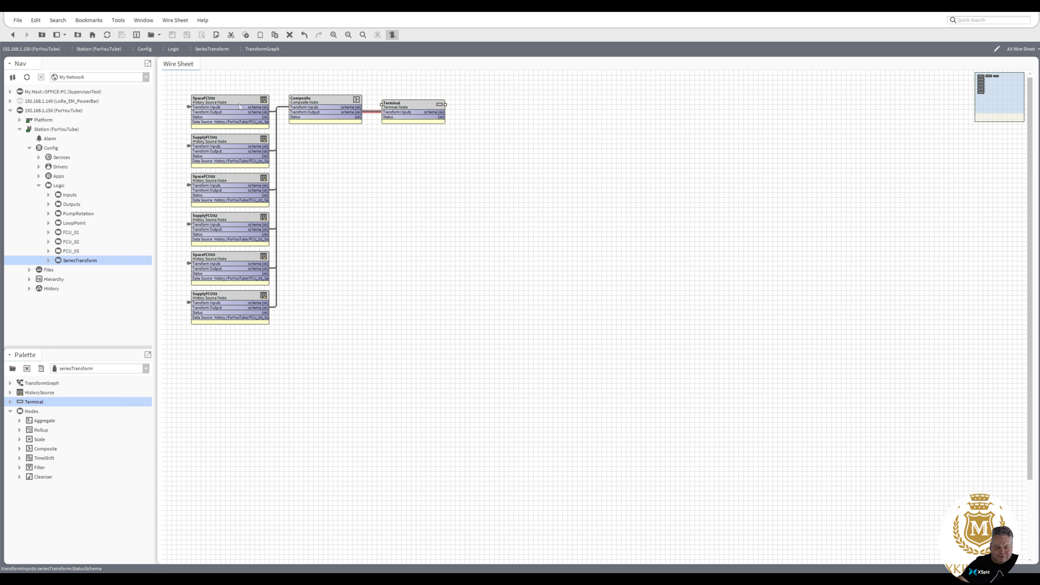
Run Resolve Graph on TransformGraph under SeriesTransform, accepting the default transform parameters.
click(48, 261)
click(84, 271)
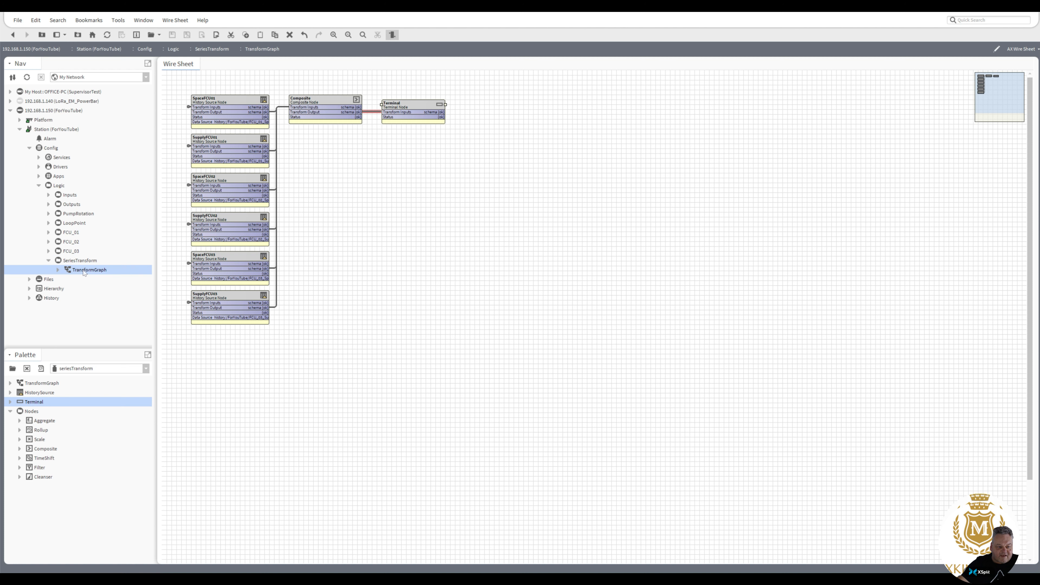
right_click(84, 272)
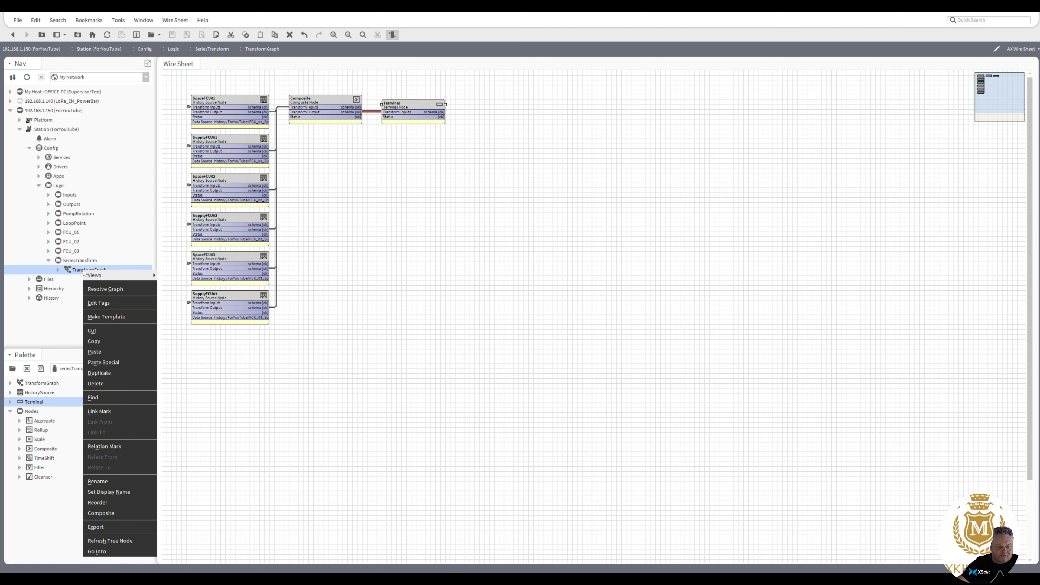
click(106, 289)
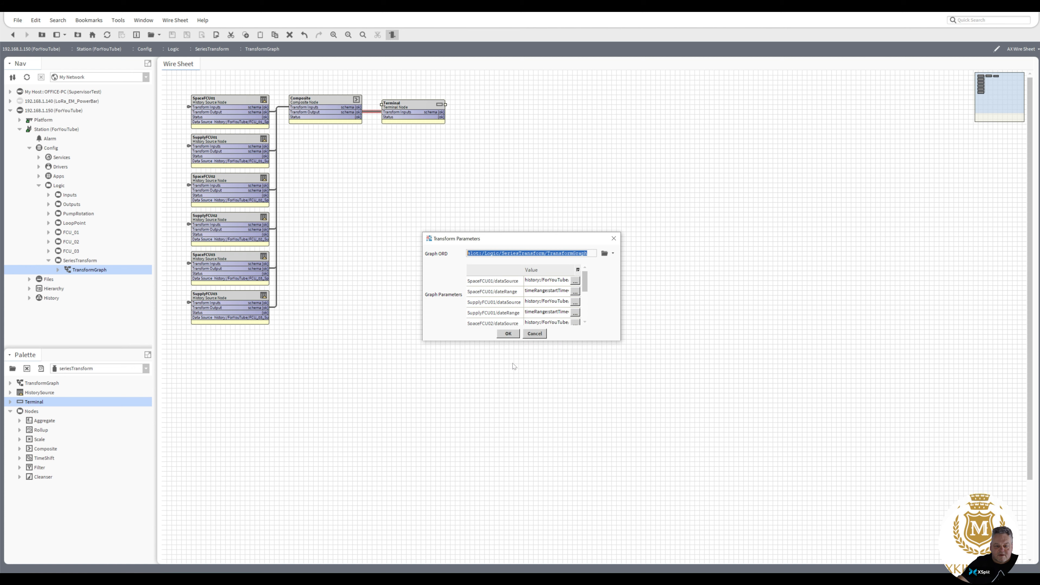
click(508, 333)
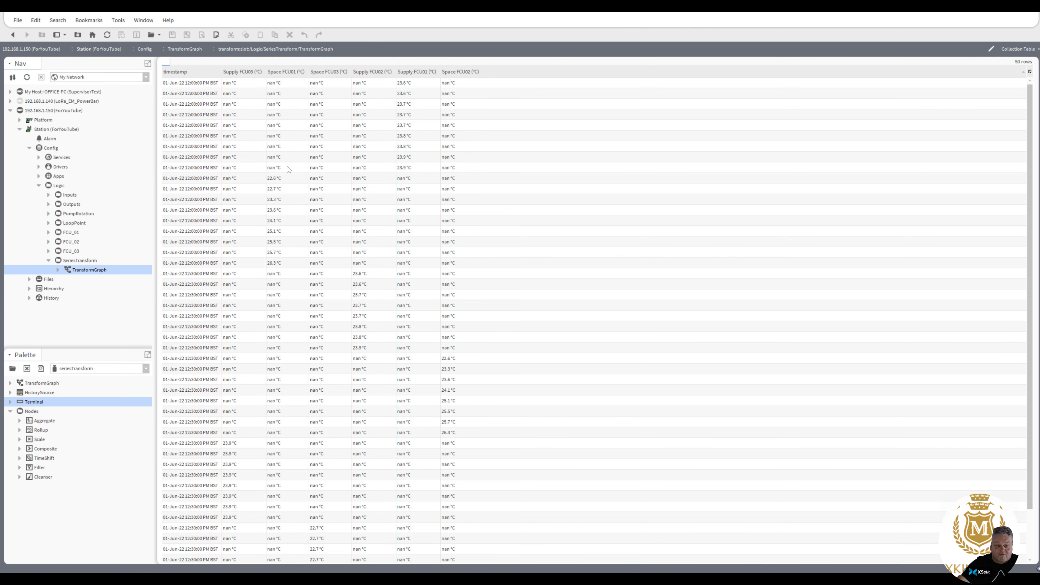
Reopen the Composite schema, rename the first column Supply FCU01 and source it from SupplyFCU01.value.
double_click(84, 271)
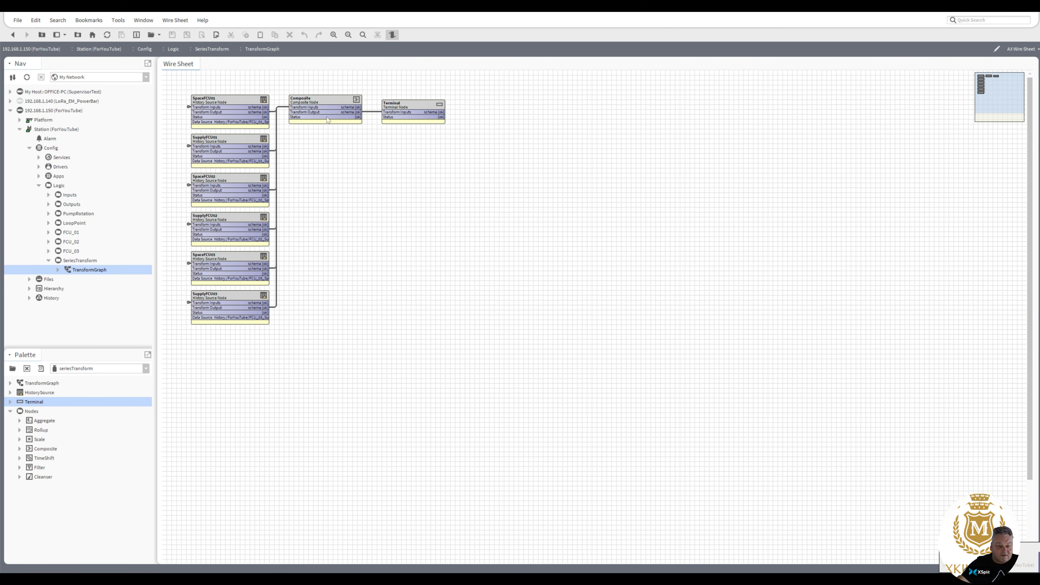
double_click(327, 105)
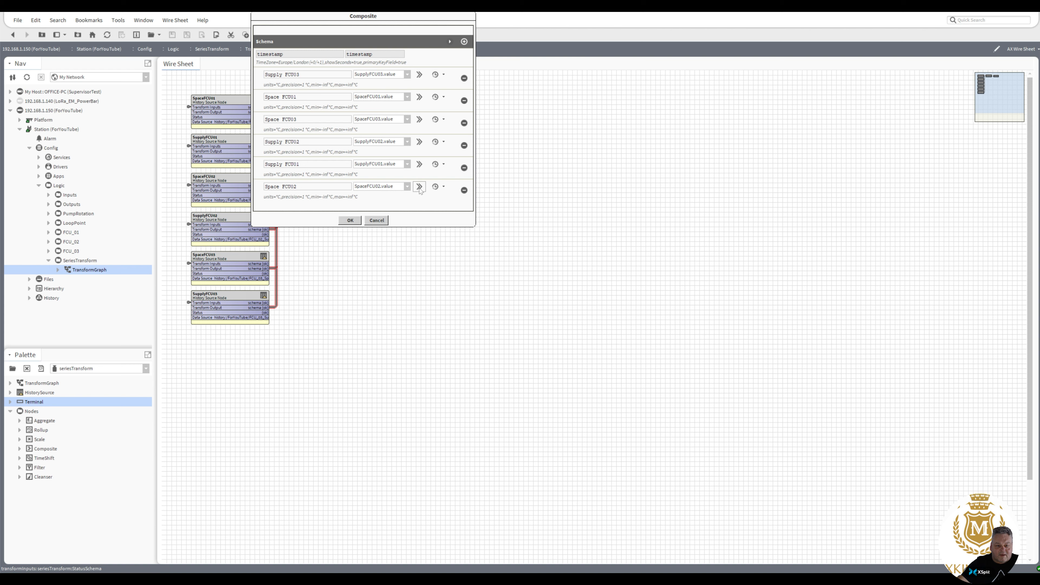
click(422, 76)
click(376, 164)
text(1)
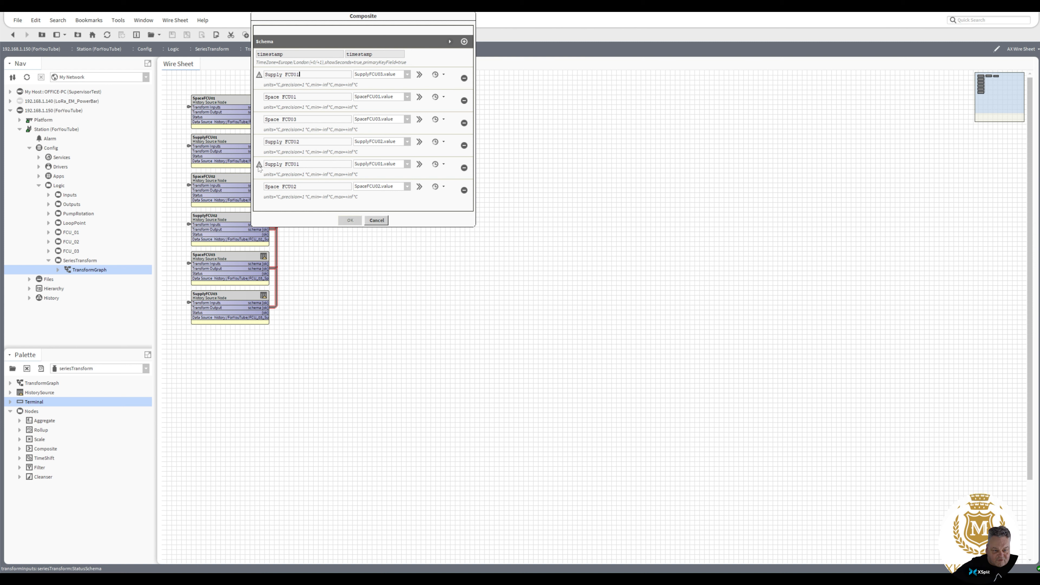
click(409, 76)
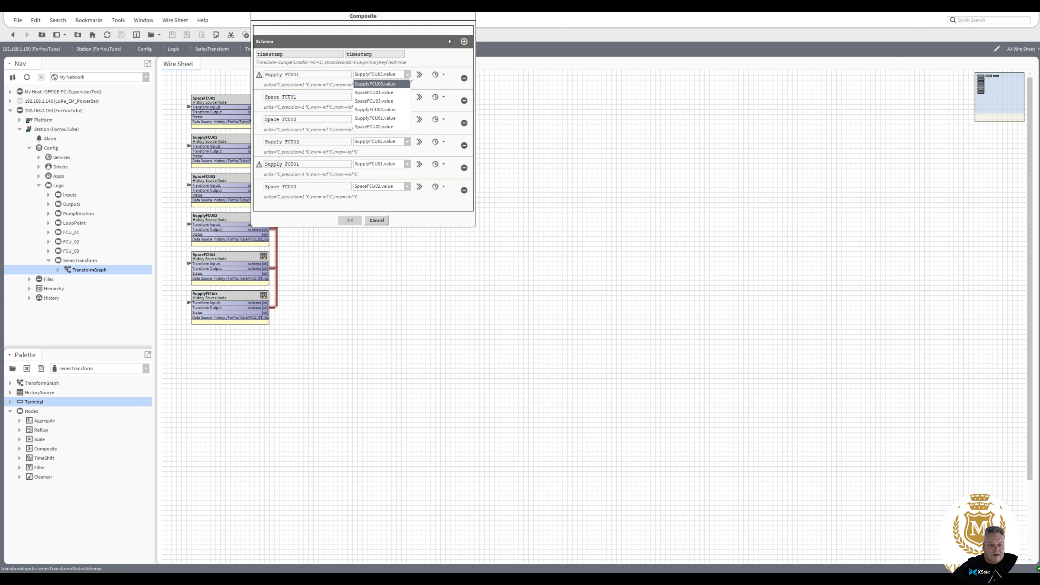
click(400, 119)
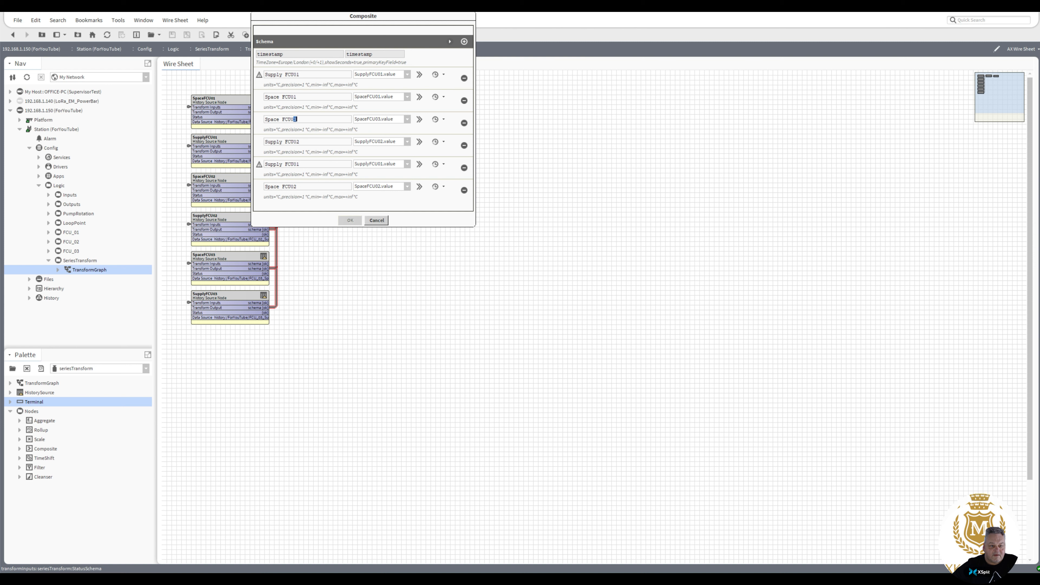
Make the third and fourth columns Supply FCU02 and Space FCU02, sourced from SupplyFCU02.value and SpaceFCU02.value.
double_click(272, 120)
drag(282, 119, 191, 123)
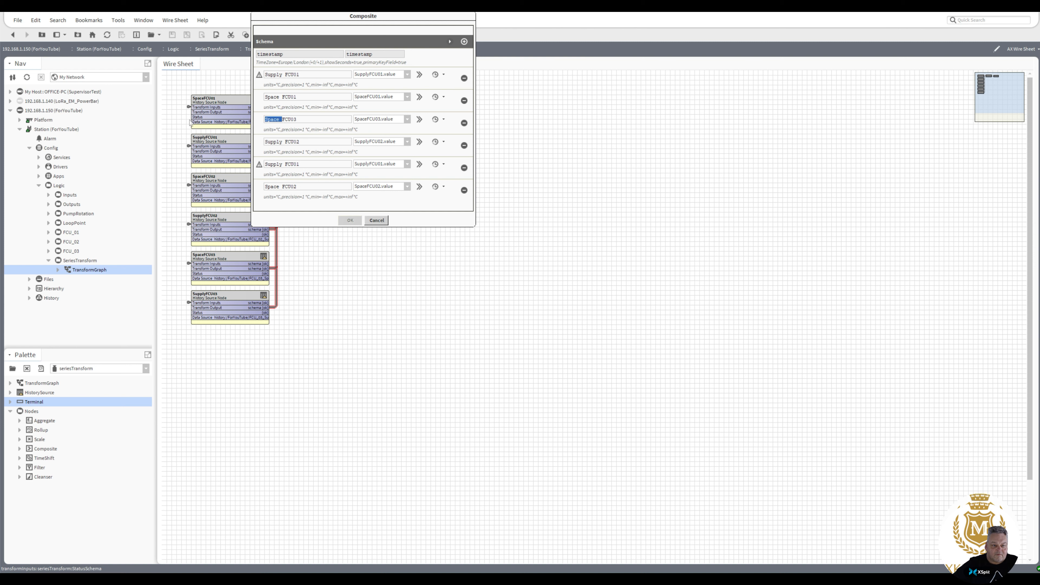
text(Suppl)
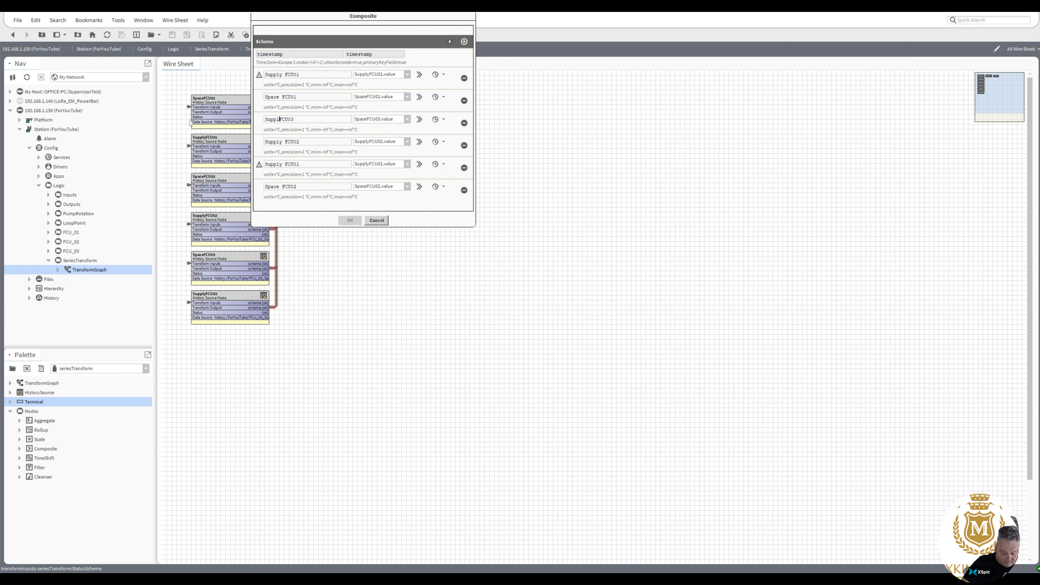
text(y)
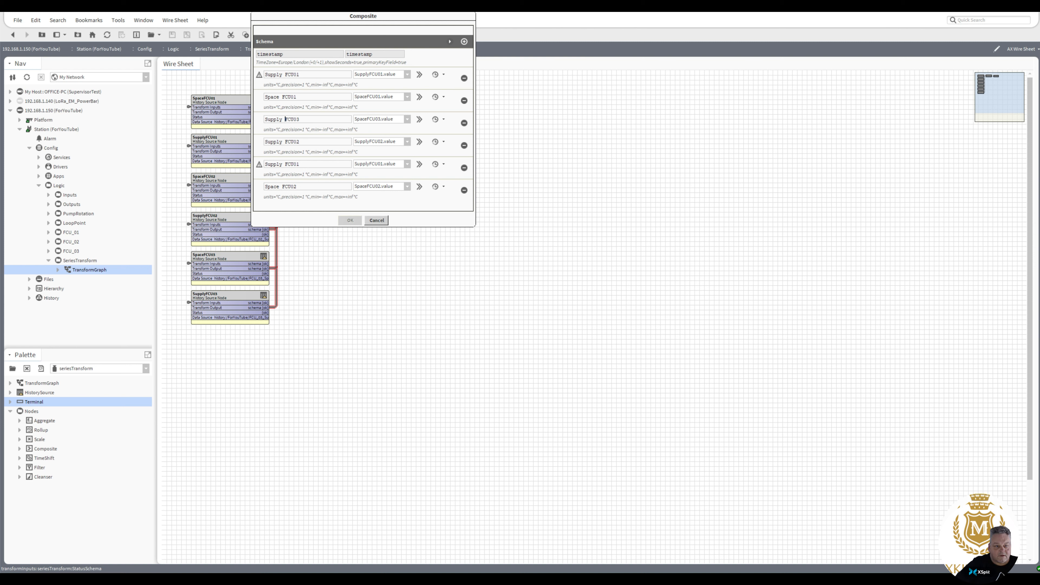
drag(296, 119, 301, 120)
text(2)
click(408, 120)
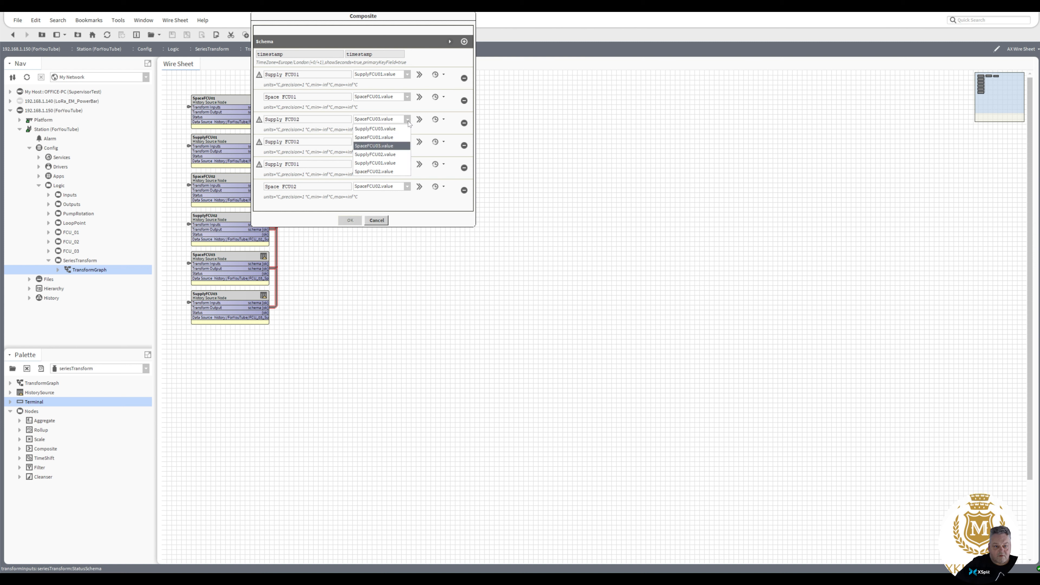
click(403, 155)
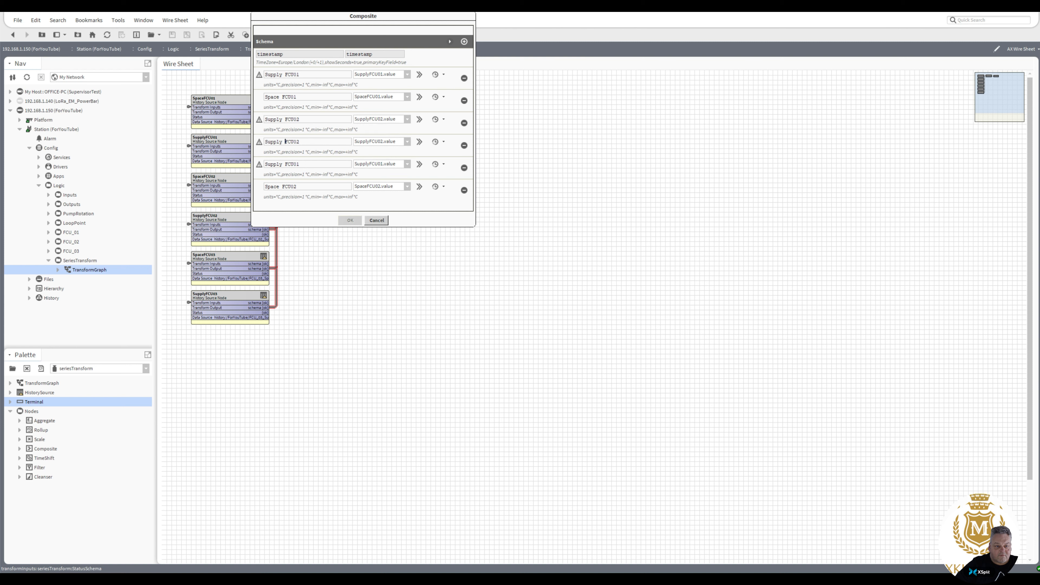
drag(286, 141, 265, 141)
text(Spa)
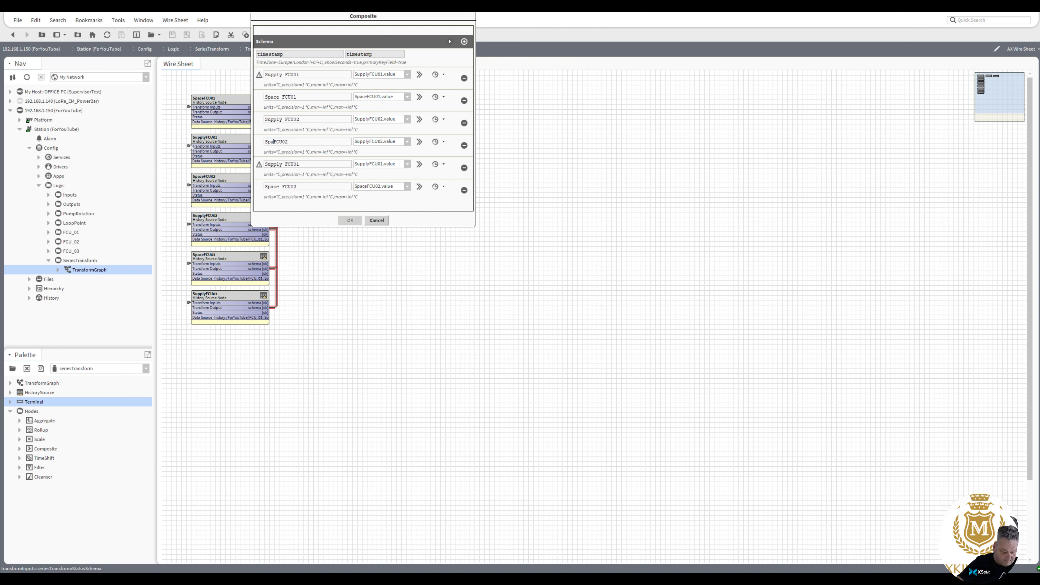
text(ce)
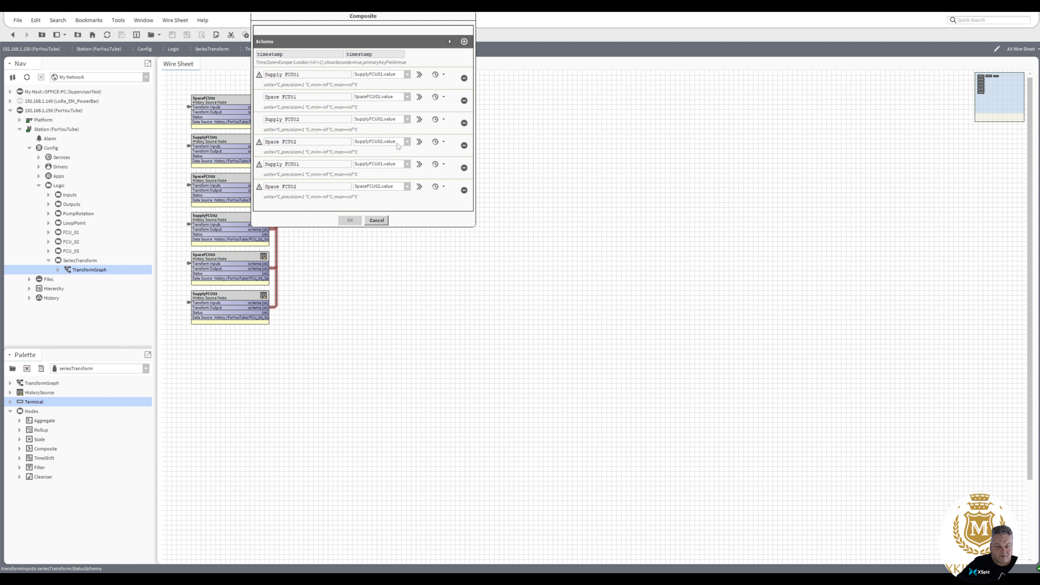
click(407, 142)
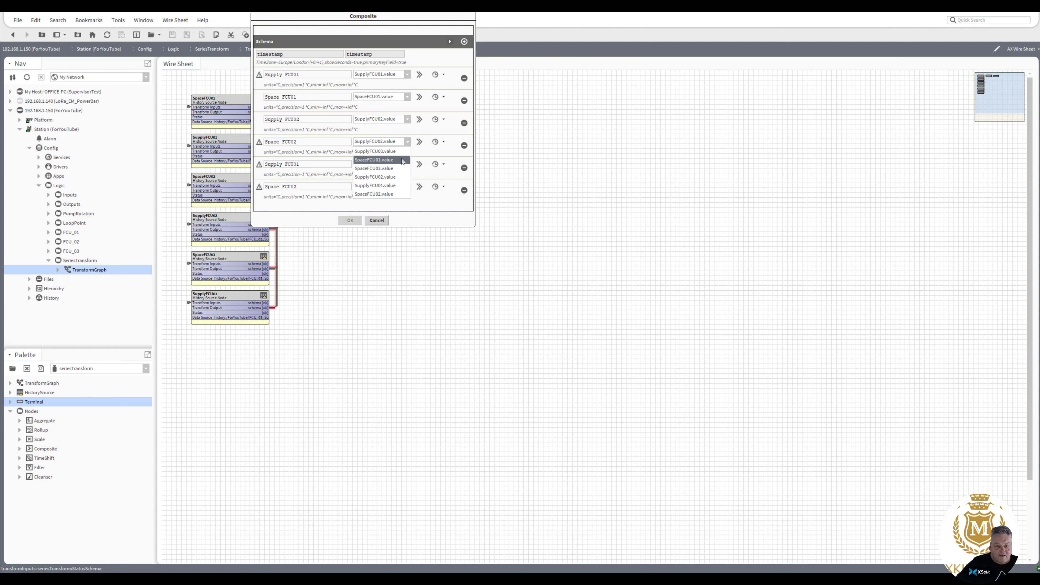
click(389, 194)
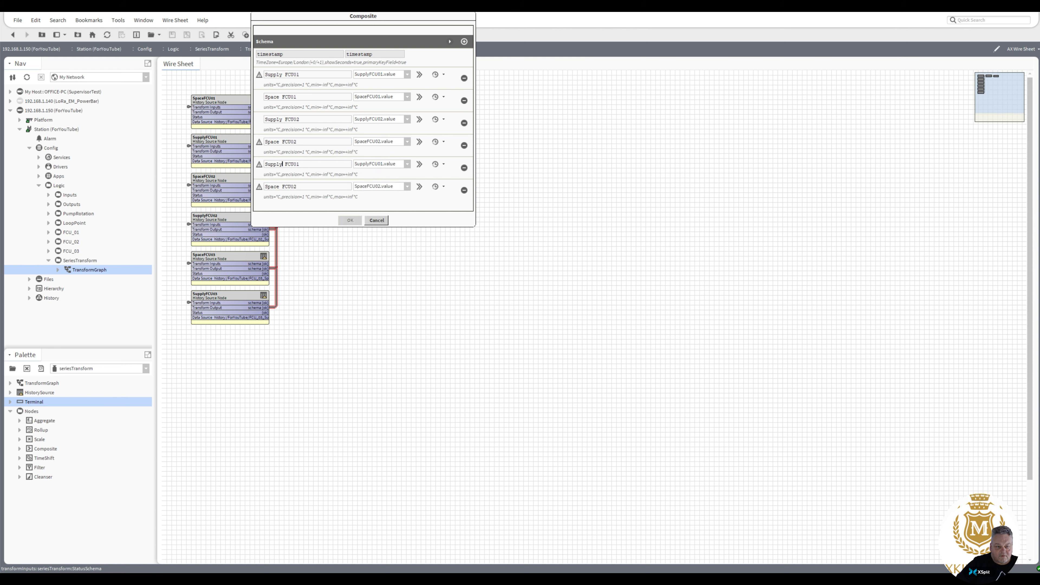
Map Supply FCU03 and Space FCU03 to SupplyFCU03.value and SpaceFCU03.value, and apply.
drag(297, 164, 300, 164)
text(33)
click(407, 164)
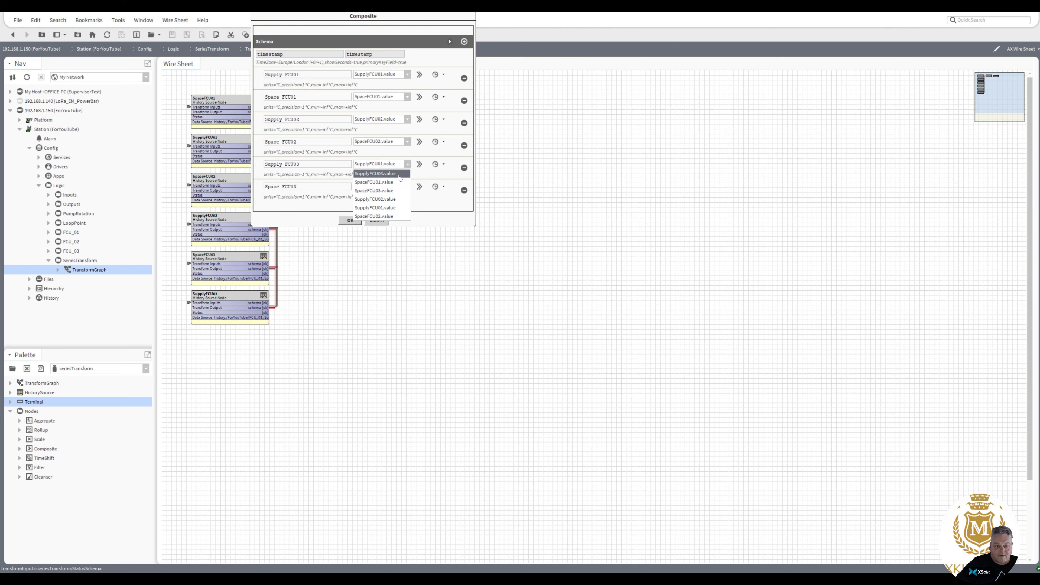
click(399, 174)
click(408, 187)
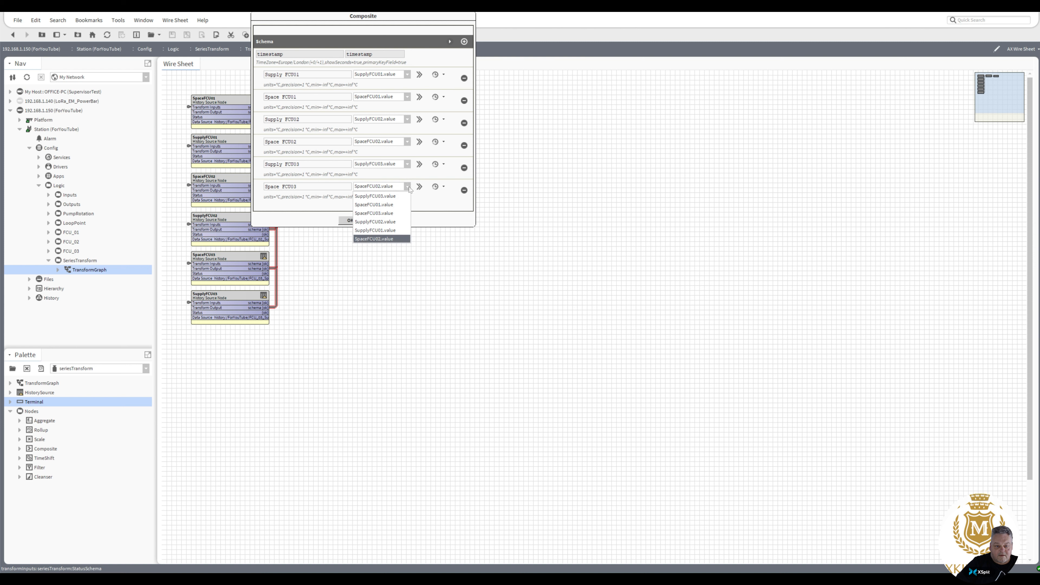
click(392, 213)
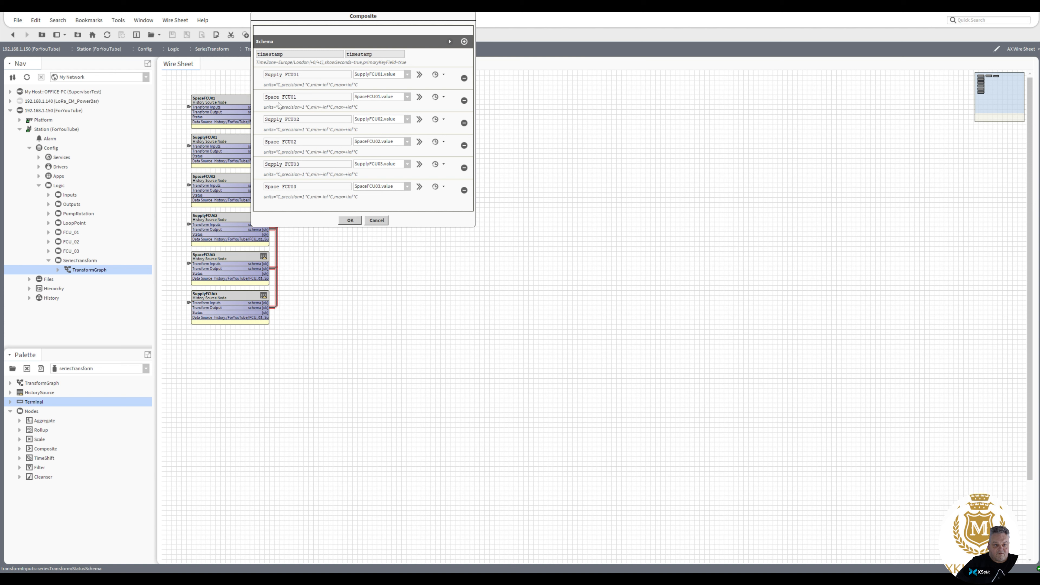
click(351, 221)
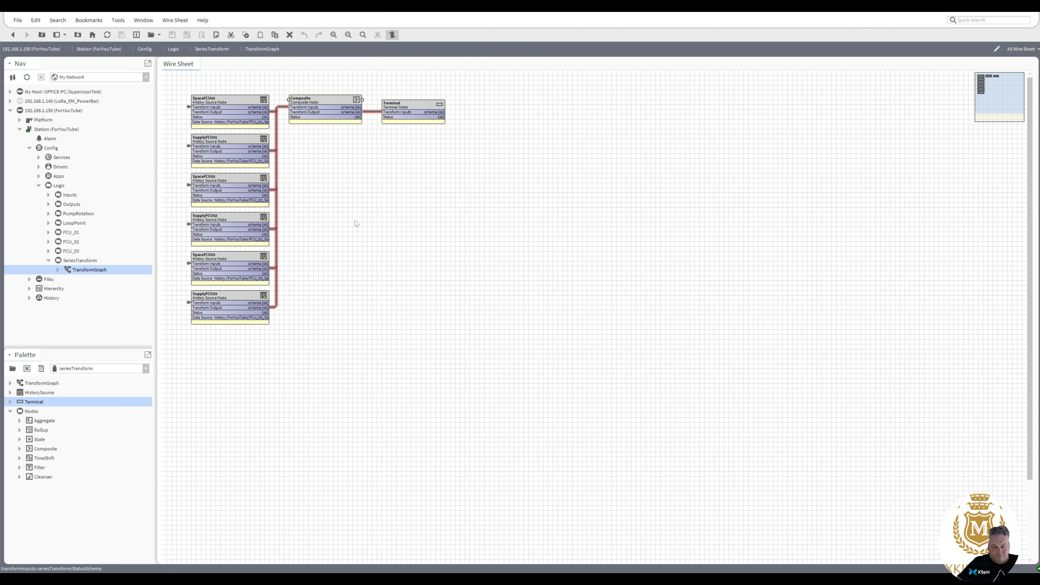
Re-resolve the TransformGraph with the default transform parameters.
right_click(92, 269)
click(110, 285)
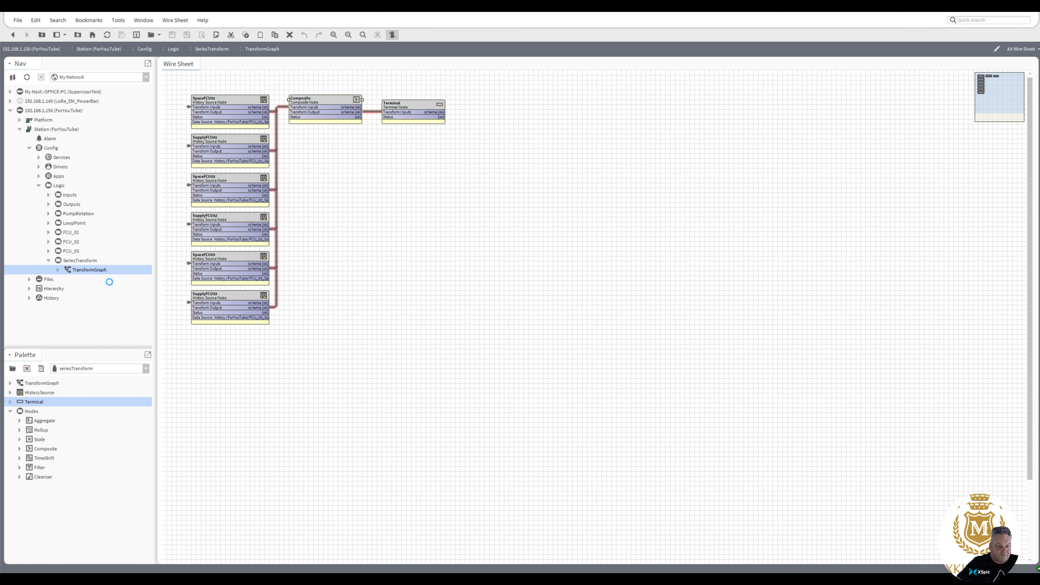
click(508, 334)
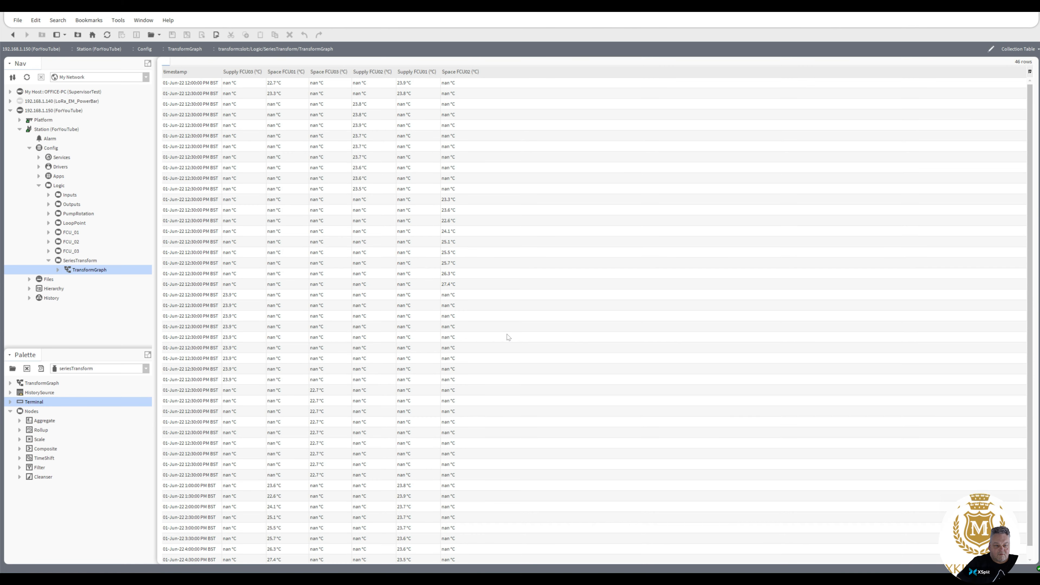
Compare the 12:00 and 12:30 PM rows, then review the later 12:30 and 1:00 PM rows.
click(201, 85)
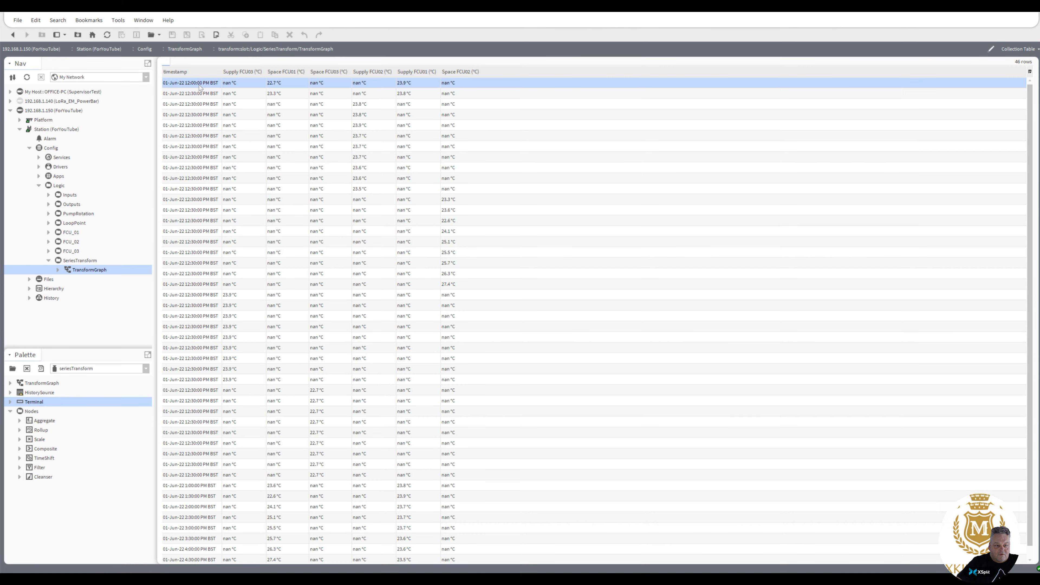
click(206, 94)
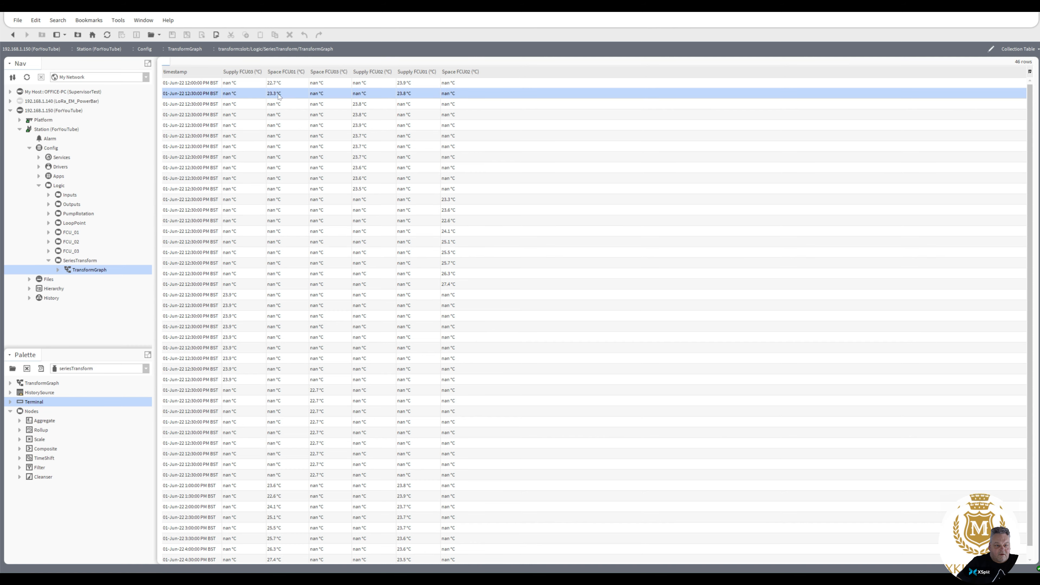
click(232, 83)
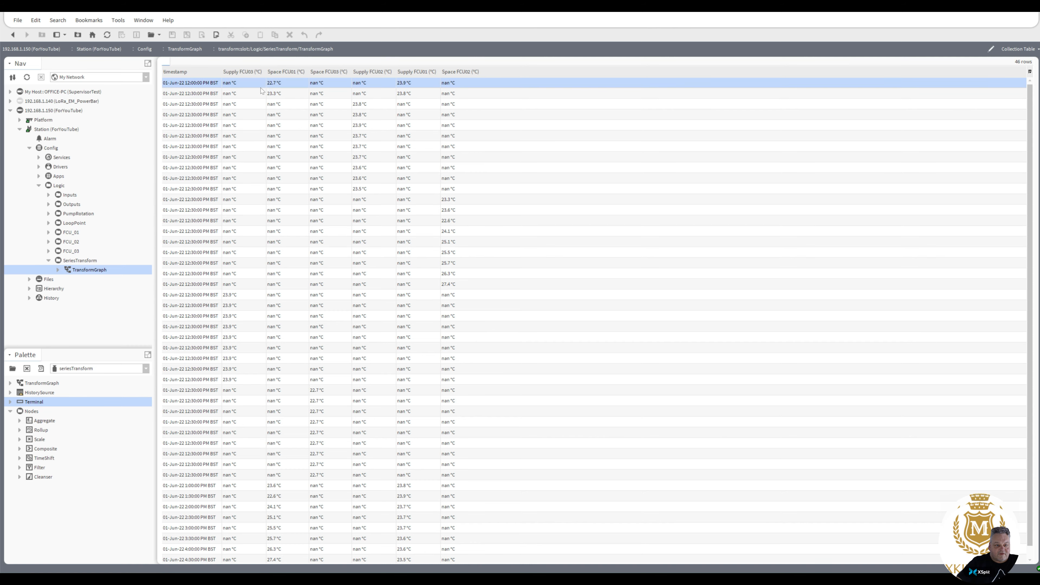
click(321, 94)
click(320, 84)
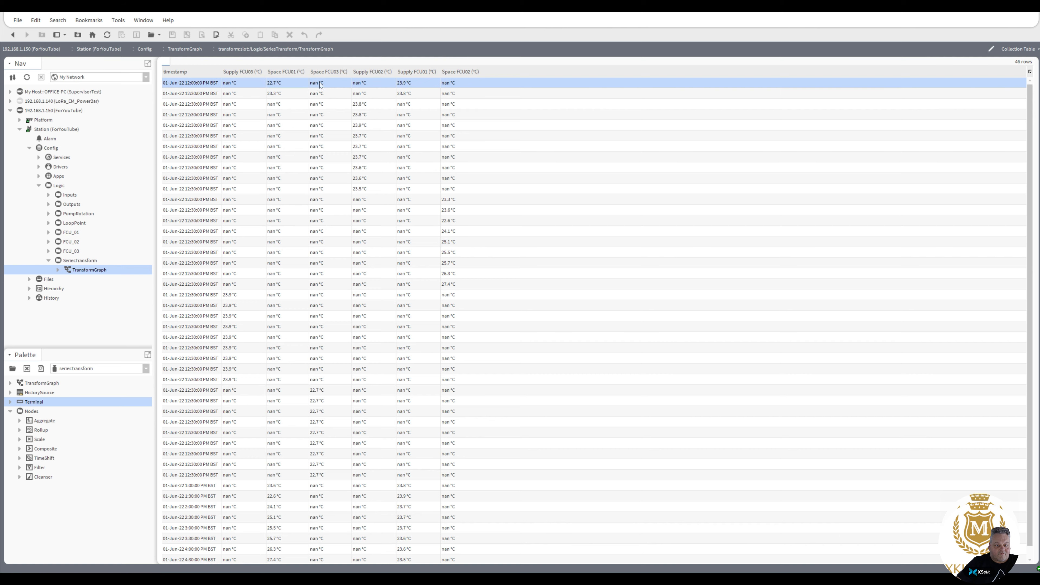
click(361, 96)
click(357, 84)
click(448, 94)
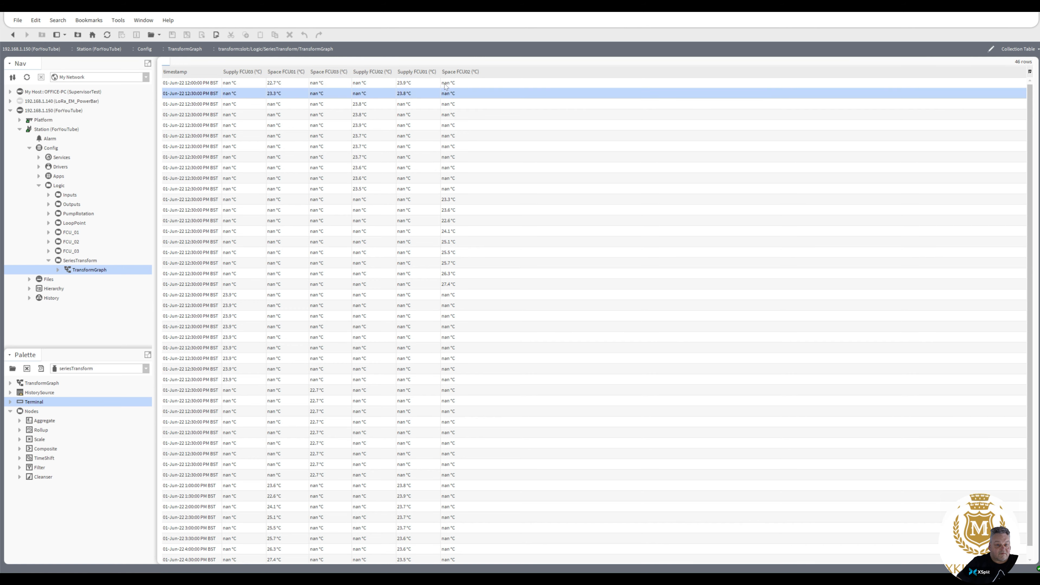
click(445, 84)
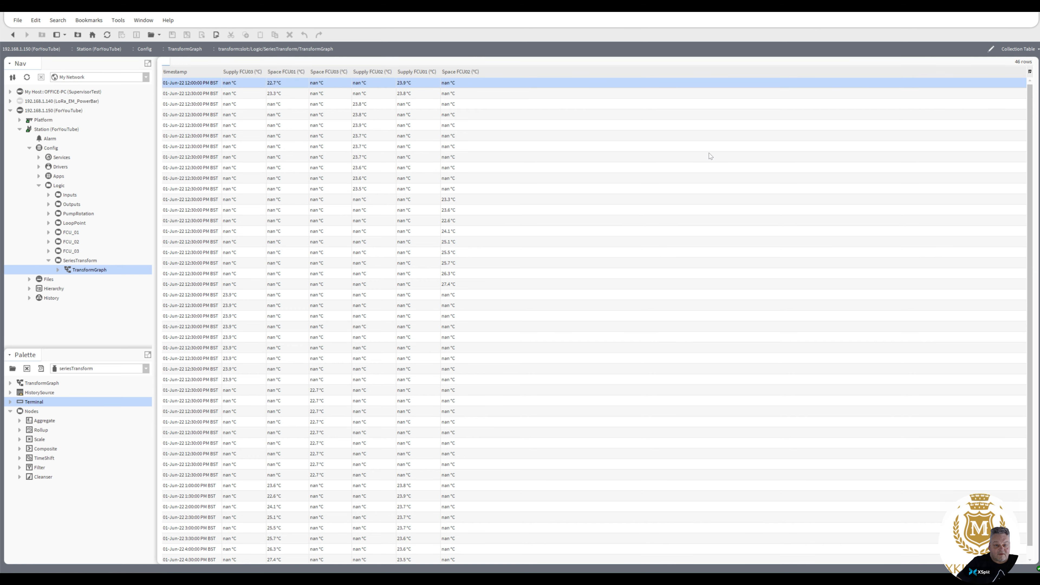
scroll(1030, 187, down, 1)
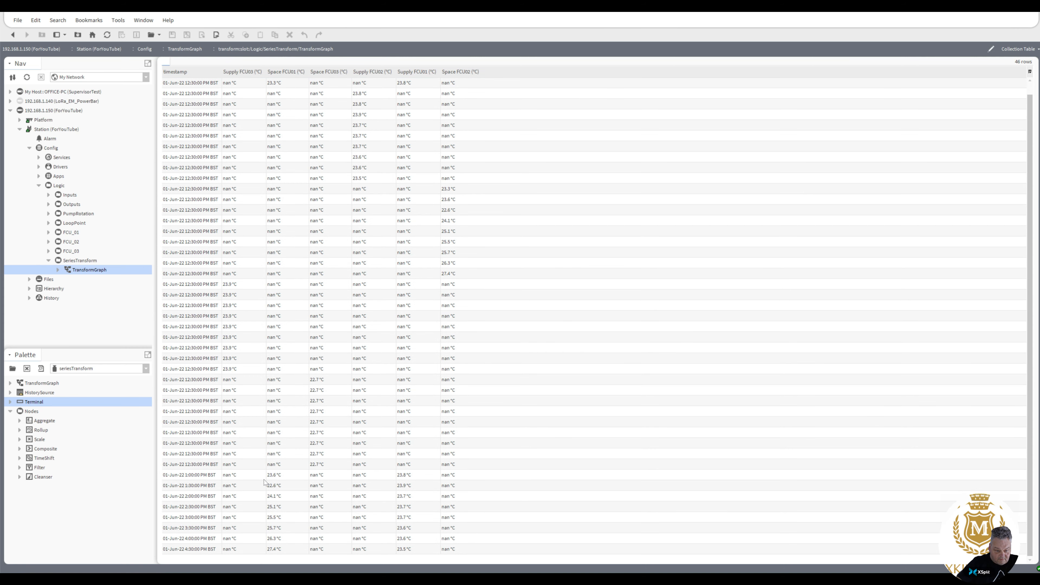
click(276, 475)
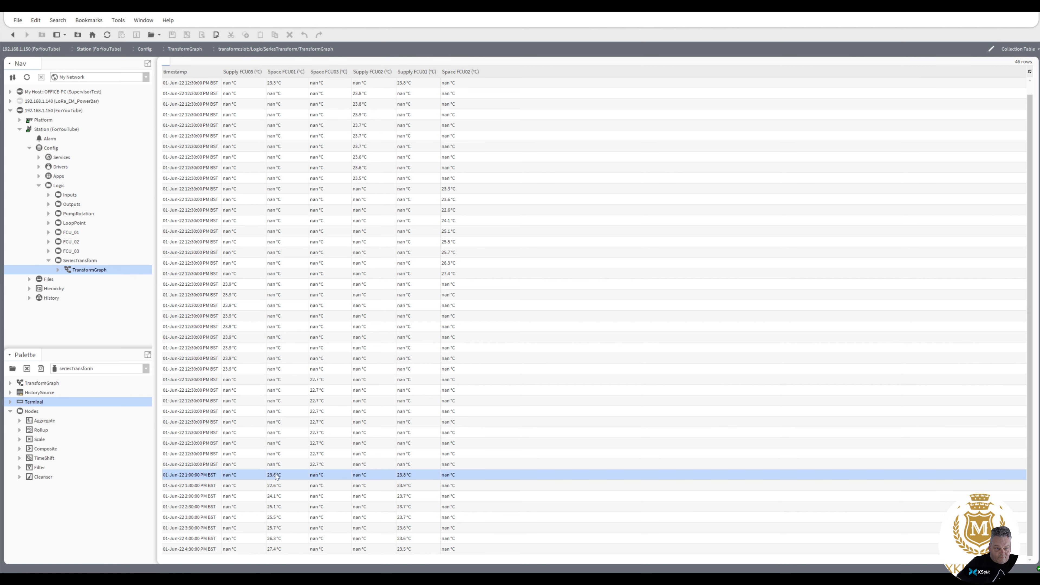
click(232, 339)
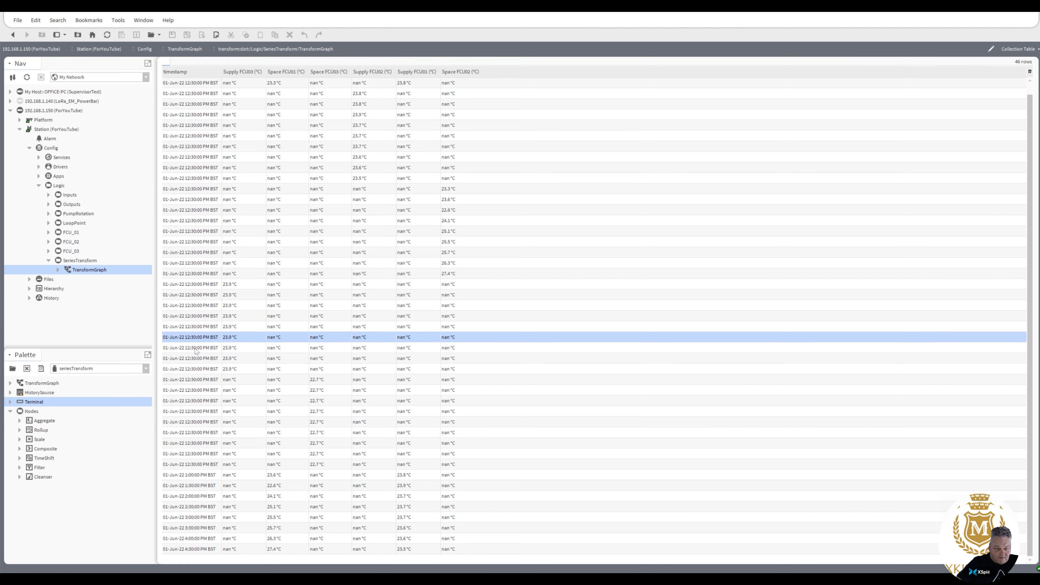
click(200, 326)
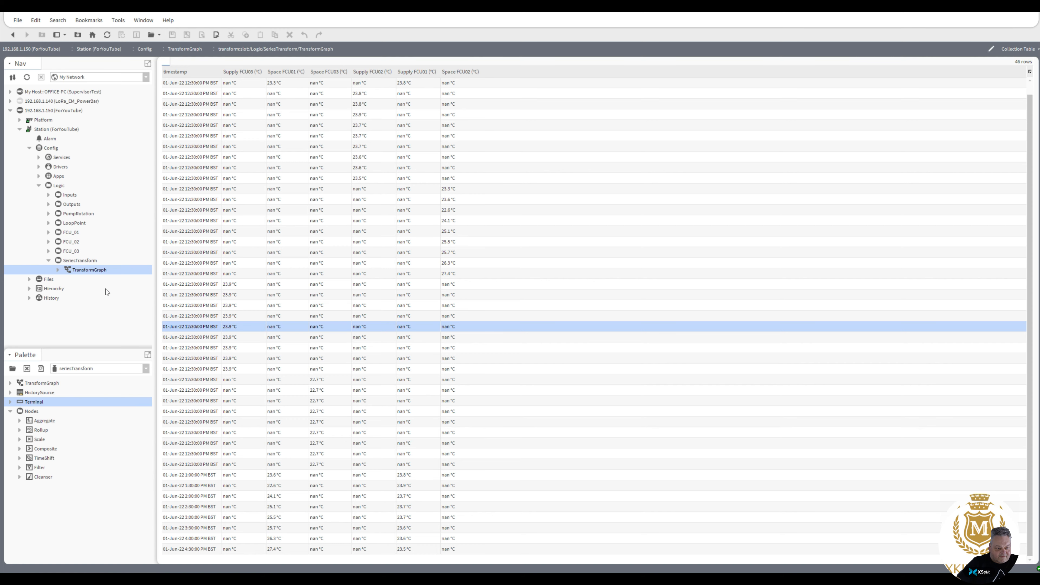
Set SpaceFCU01 and SupplyFCU01 history sources to a Thirty Minute interval.
double_click(89, 271)
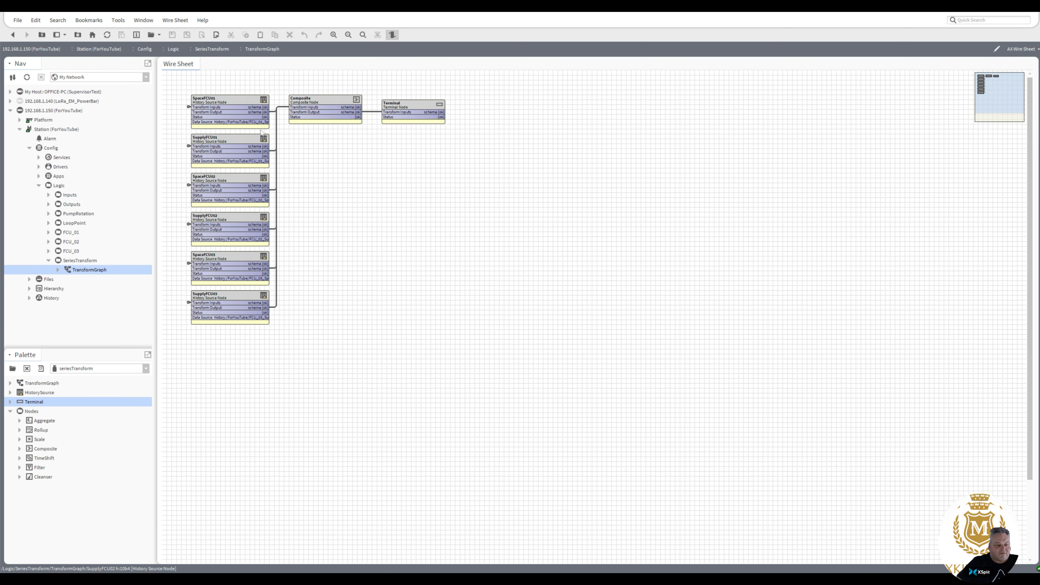
double_click(235, 109)
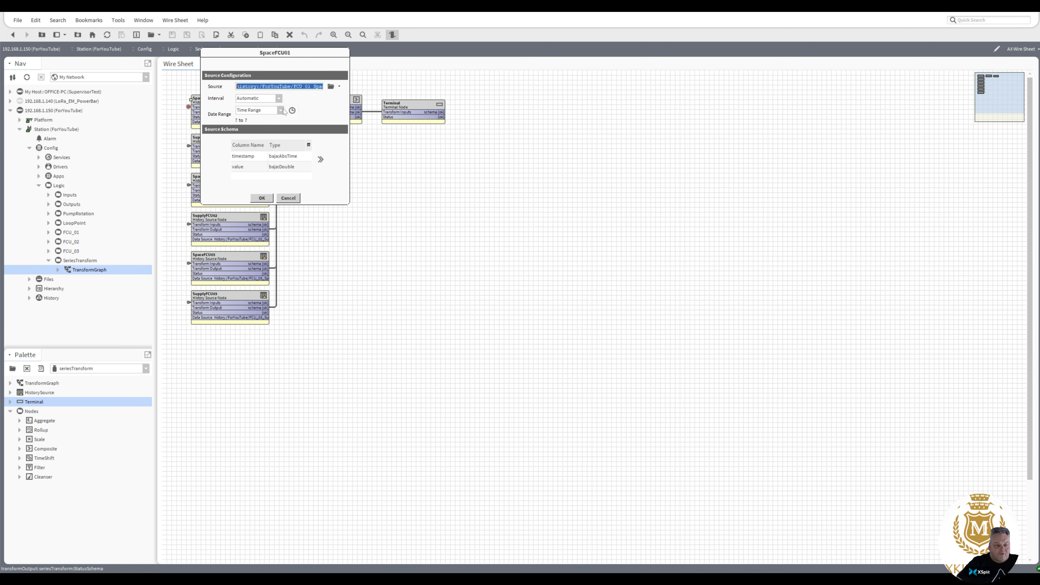
click(279, 99)
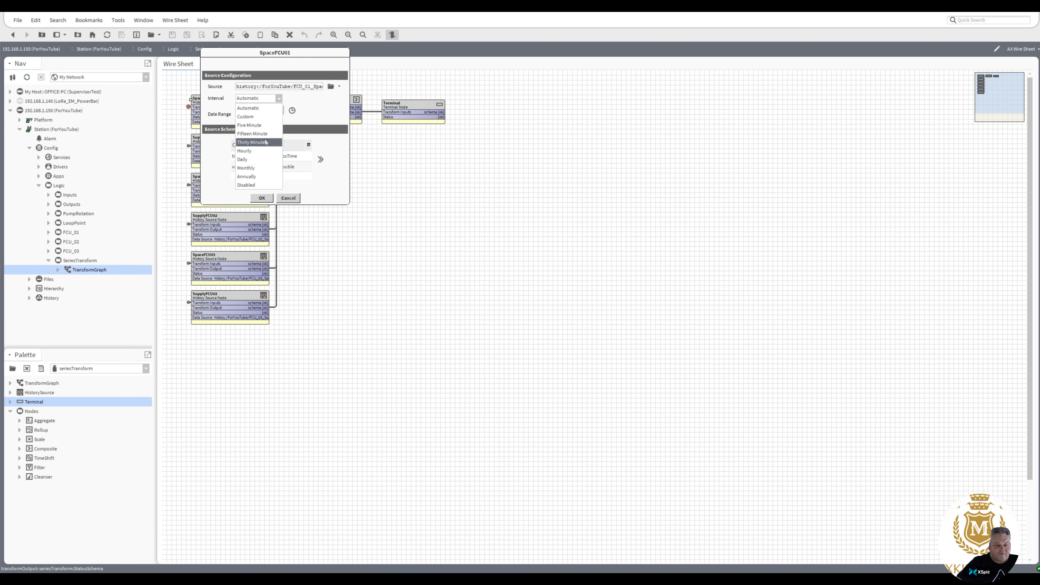
click(258, 138)
click(270, 199)
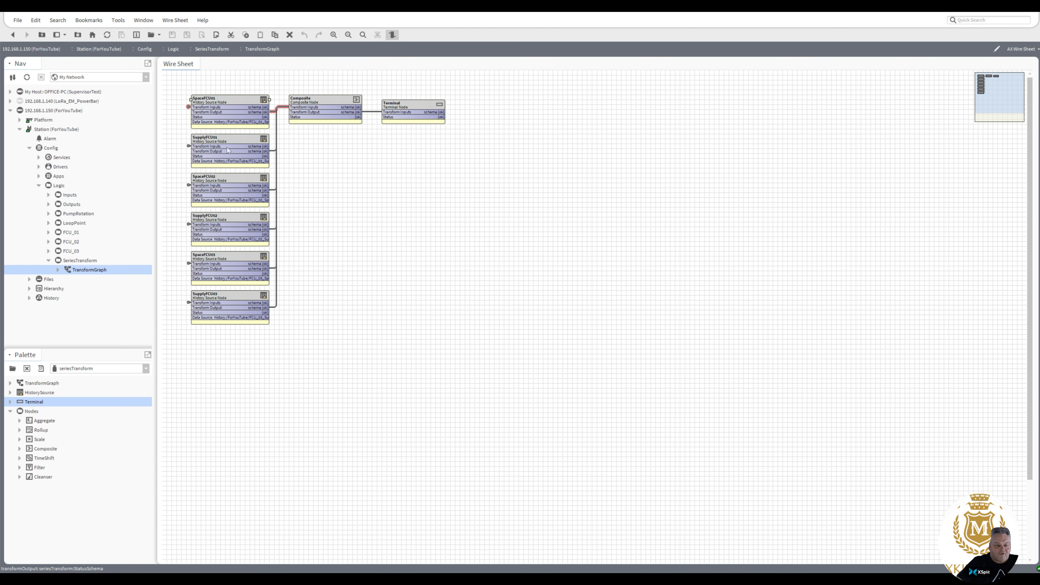
double_click(268, 163)
click(270, 137)
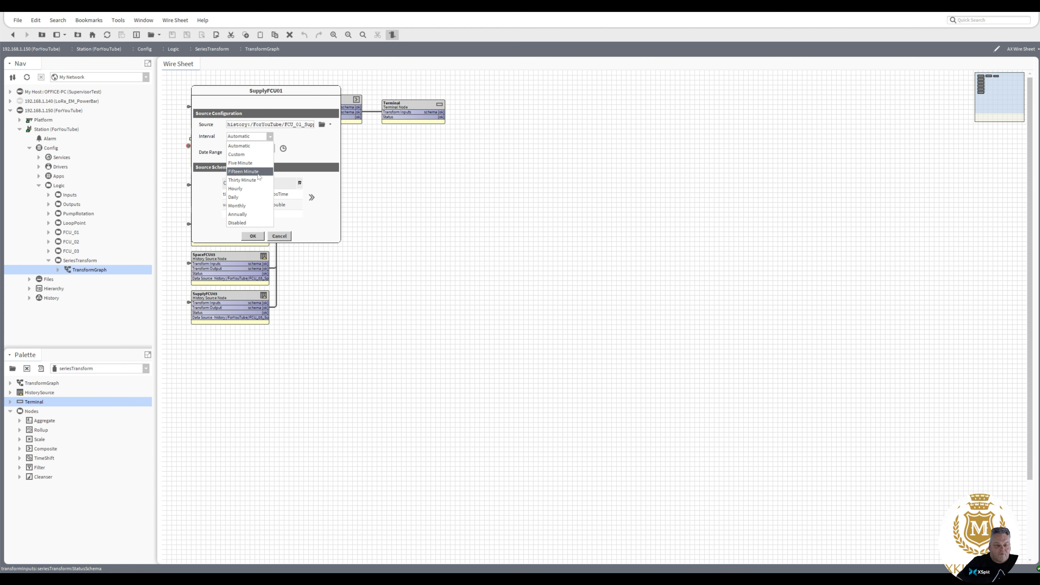
click(256, 186)
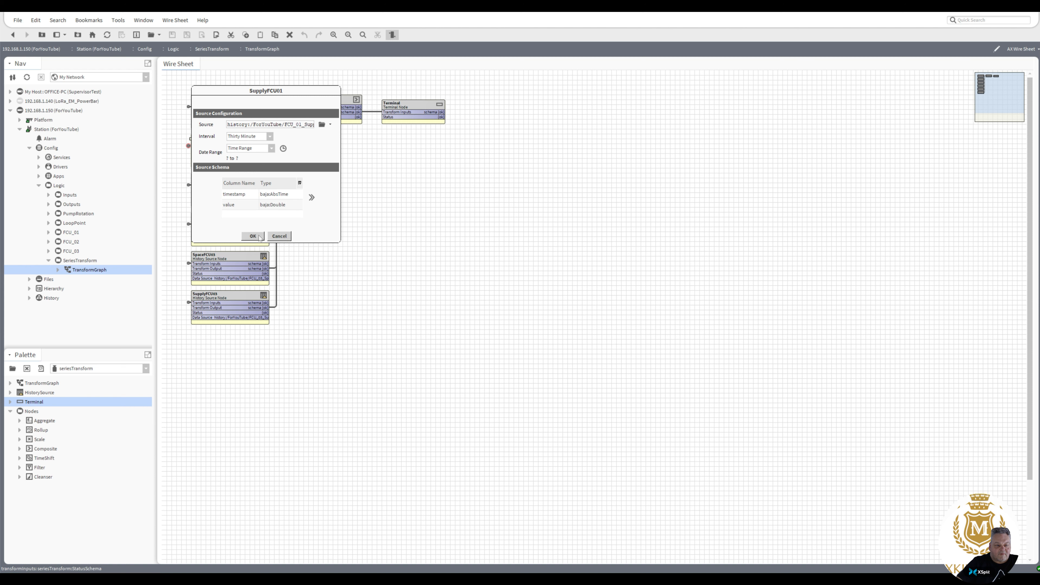
click(270, 236)
Set SpaceFCU02 and SupplyFCU02 history sources to a Thirty Minute interval.
double_click(229, 192)
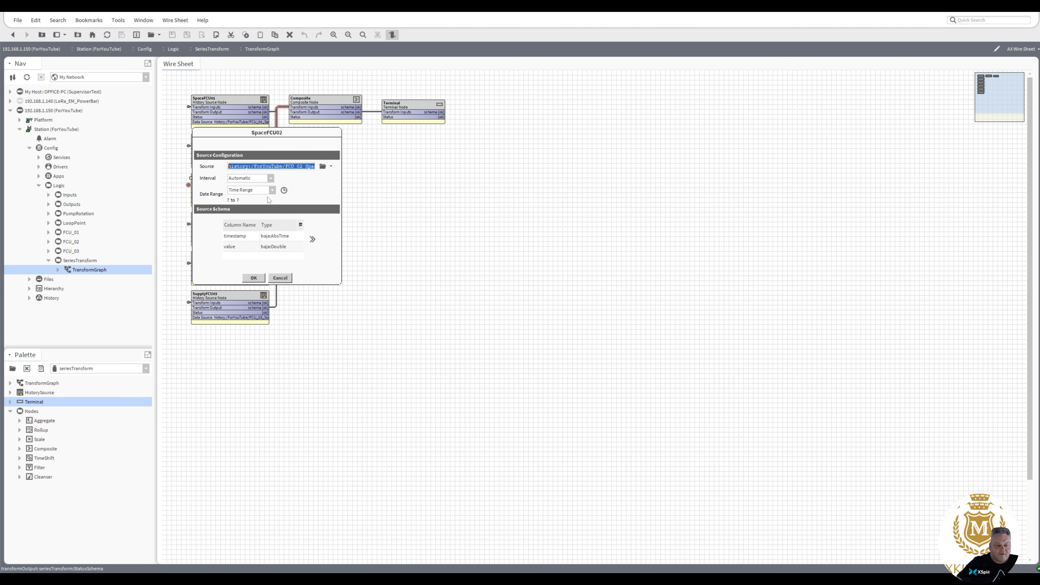
click(270, 178)
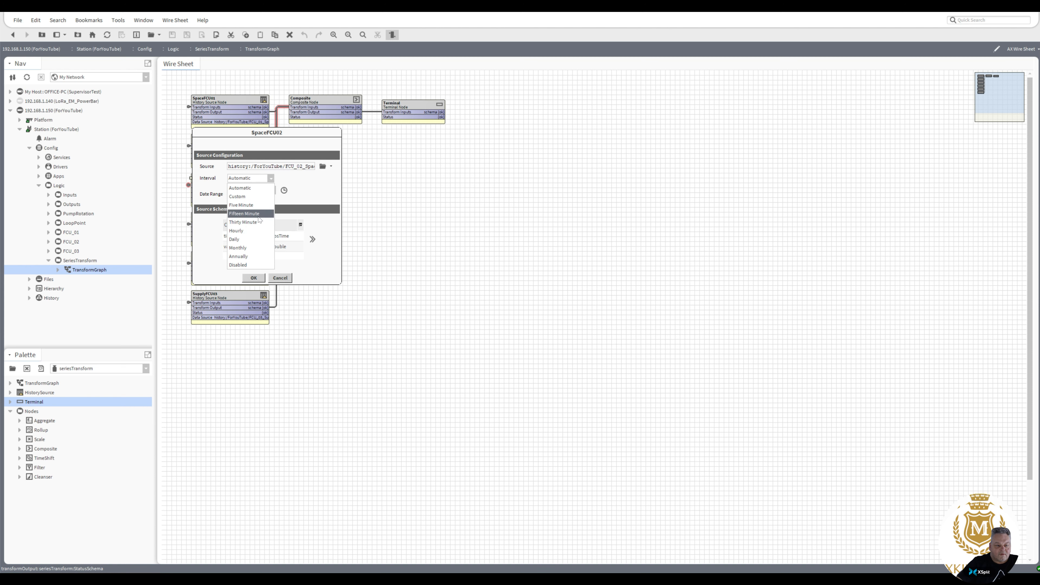
click(259, 223)
click(262, 279)
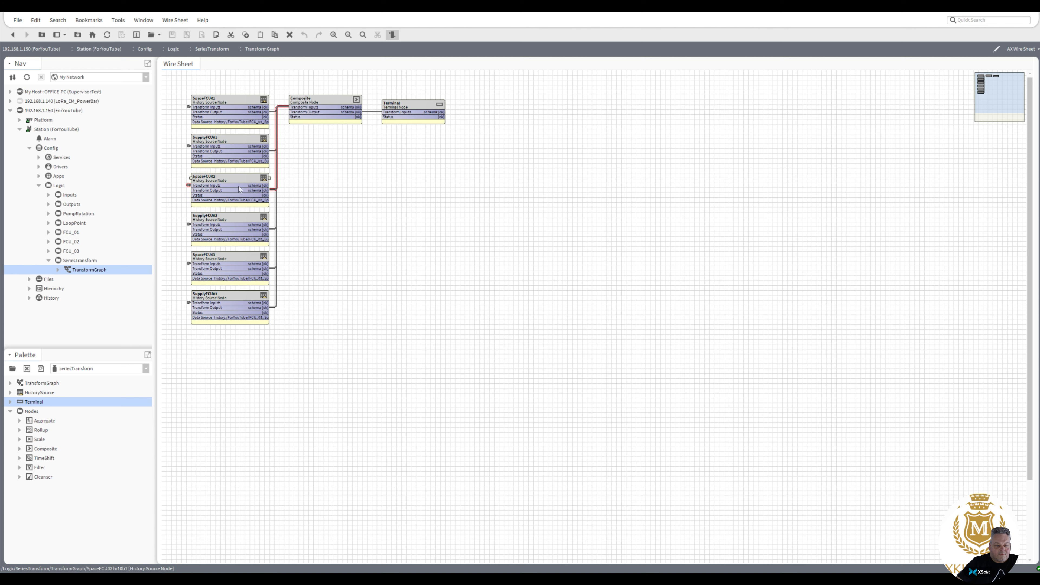
double_click(232, 227)
click(273, 213)
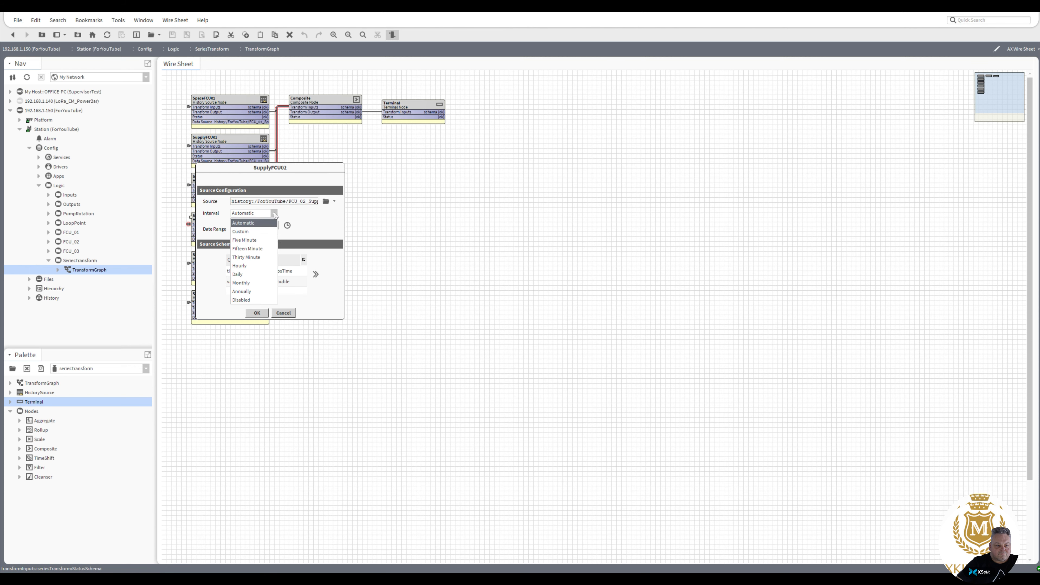
click(254, 257)
click(257, 313)
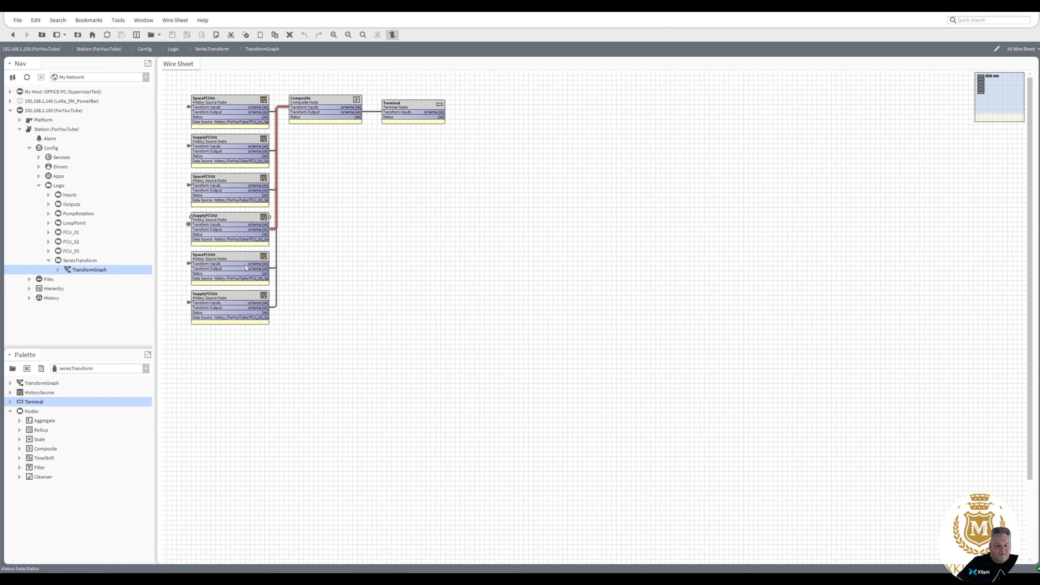
double_click(264, 237)
click(283, 227)
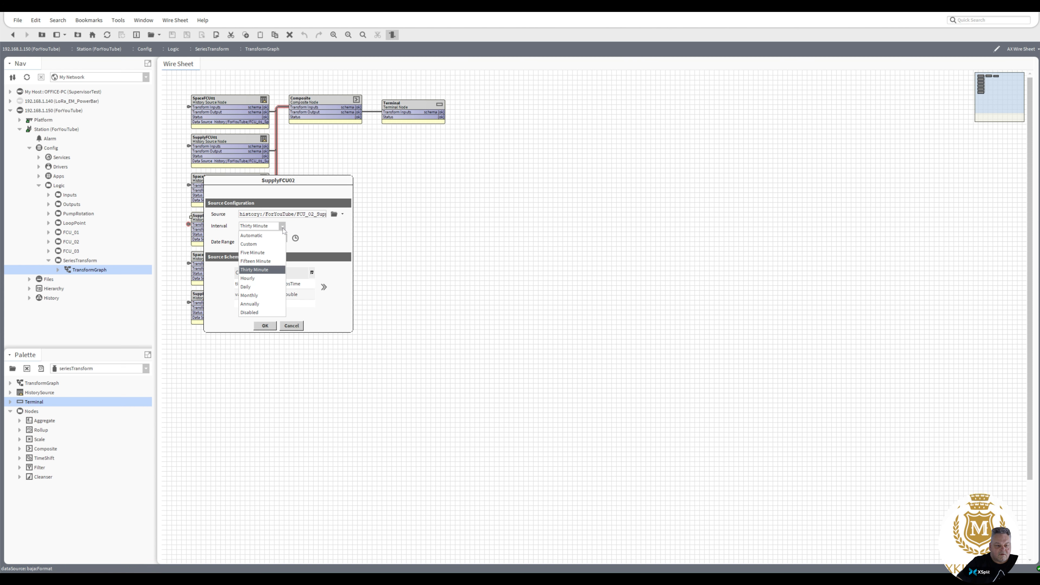
click(261, 269)
click(264, 326)
Set the sampling interval on SpaceFCU03 and make SupplyFCU03 use Thirty Minute.
double_click(214, 257)
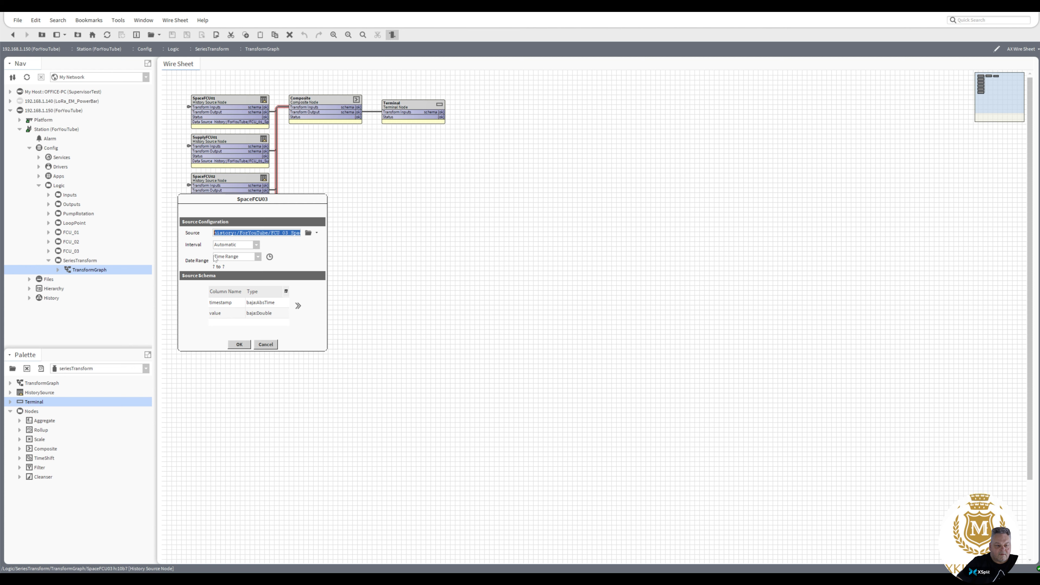
click(256, 245)
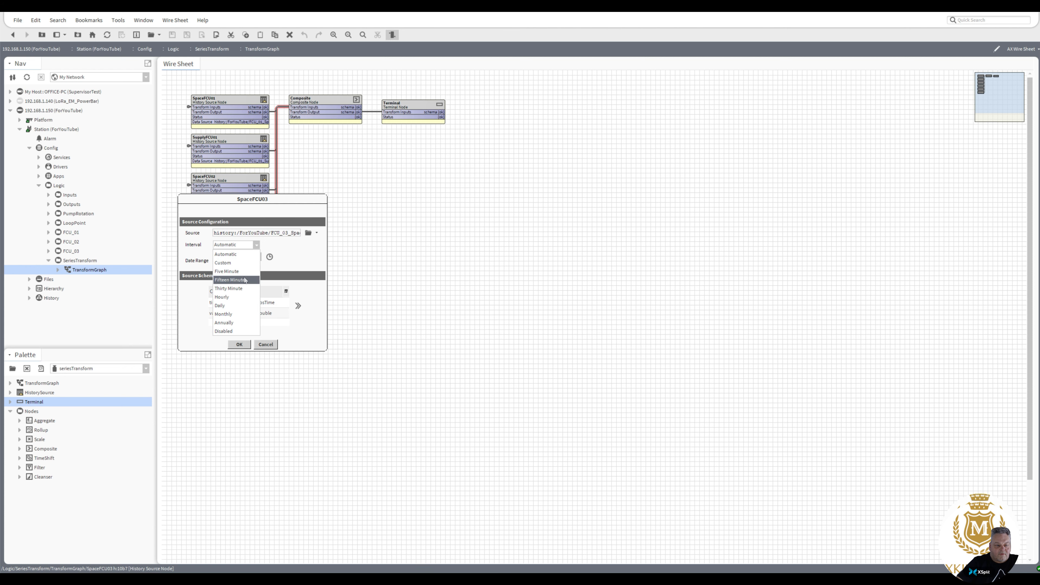
click(244, 280)
click(242, 345)
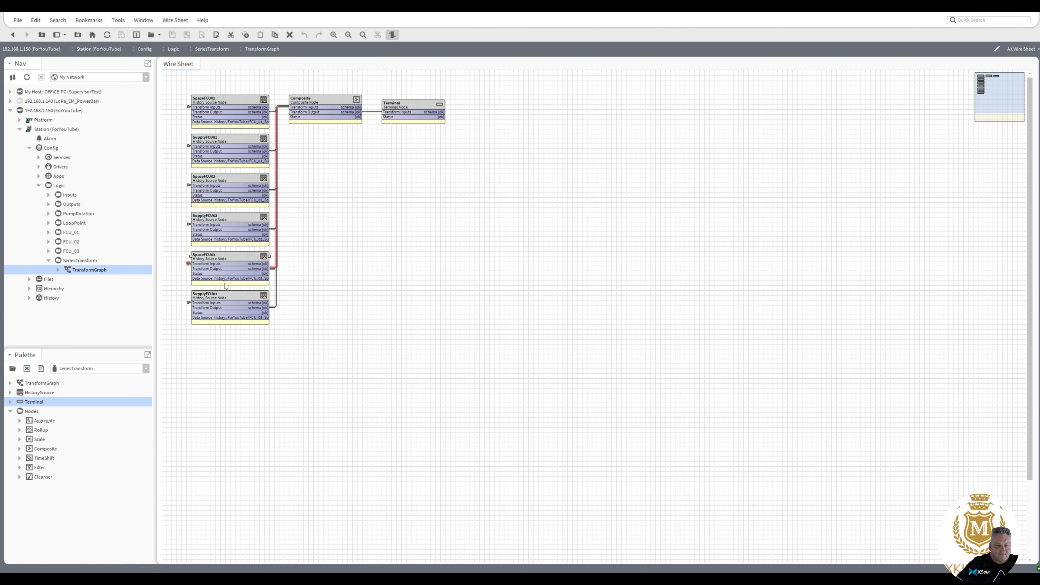
double_click(225, 295)
click(267, 285)
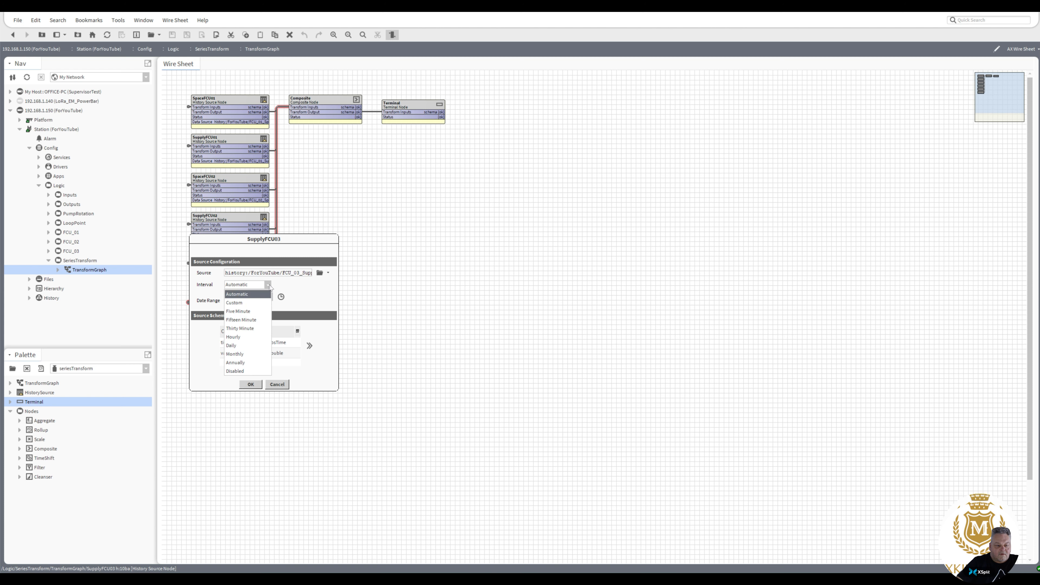
click(243, 320)
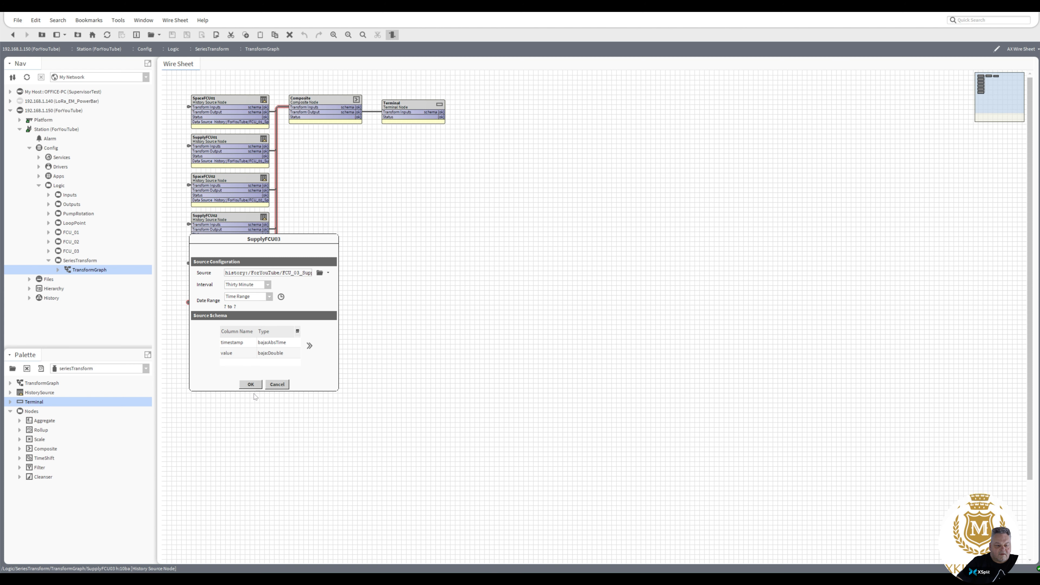
click(252, 385)
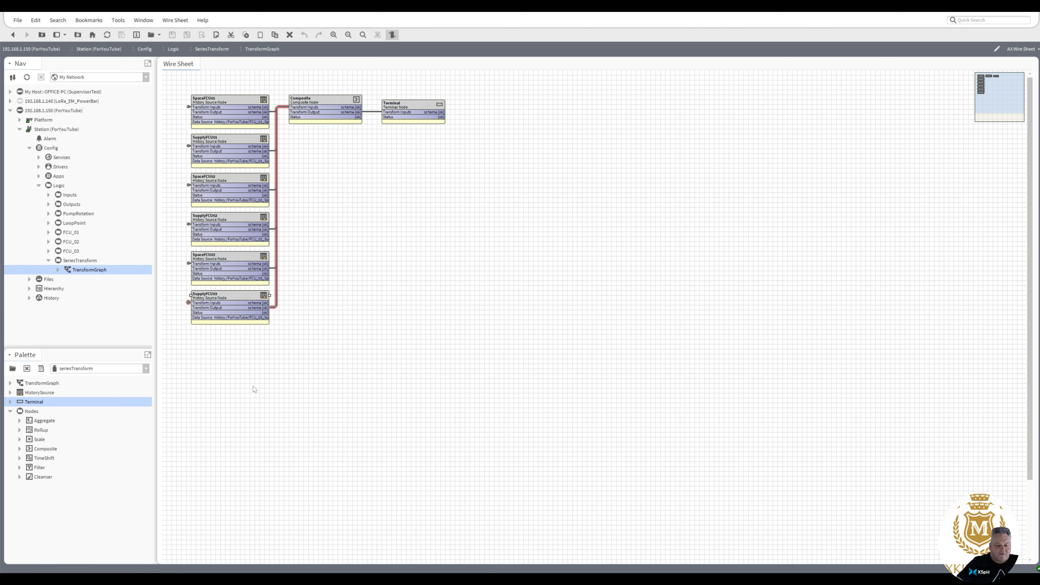
right_click(79, 269)
click(101, 288)
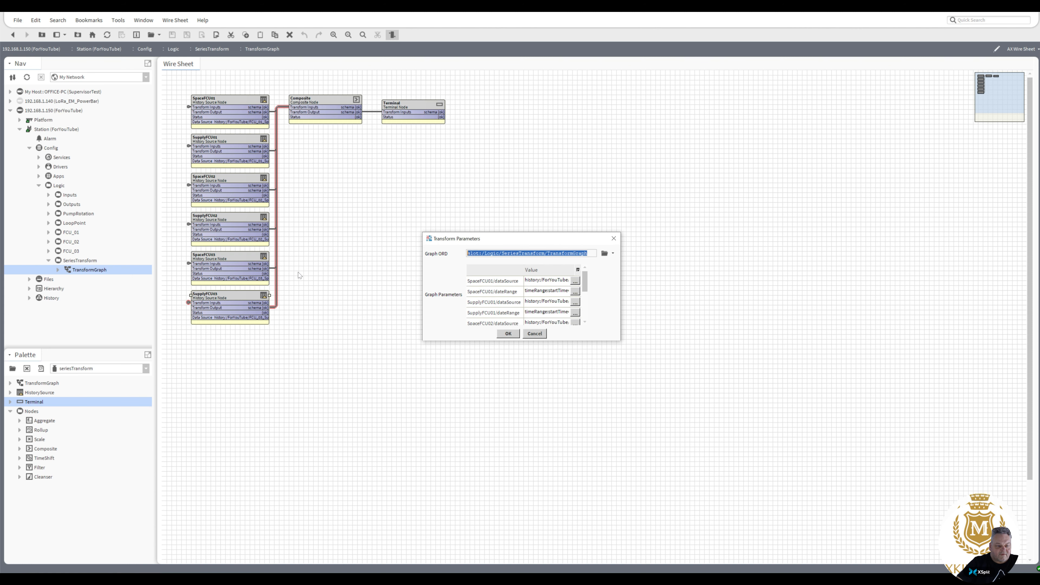
click(508, 333)
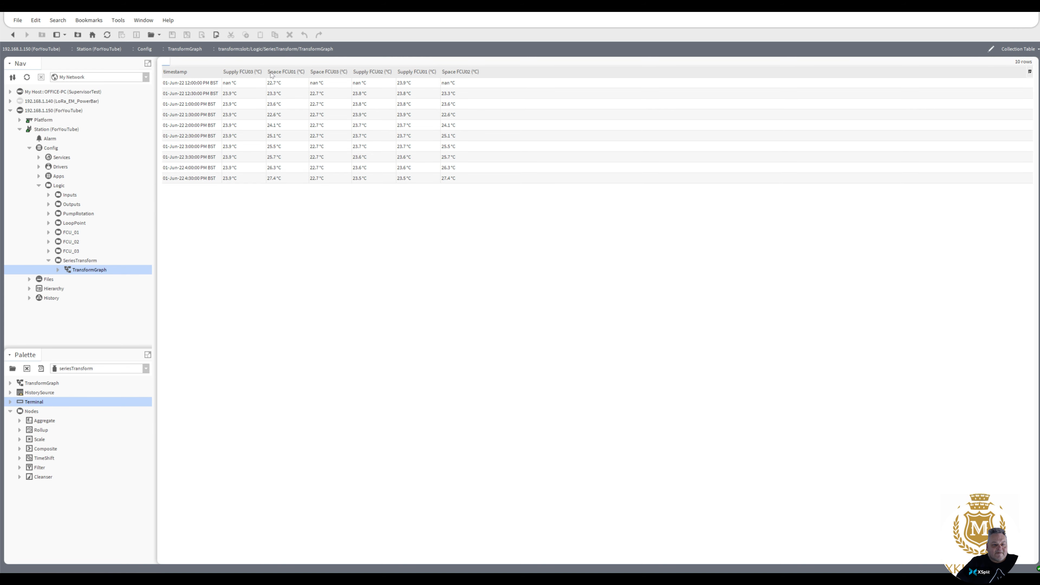
click(287, 73)
click(425, 72)
click(461, 72)
click(289, 74)
click(383, 71)
click(423, 72)
click(464, 71)
click(13, 35)
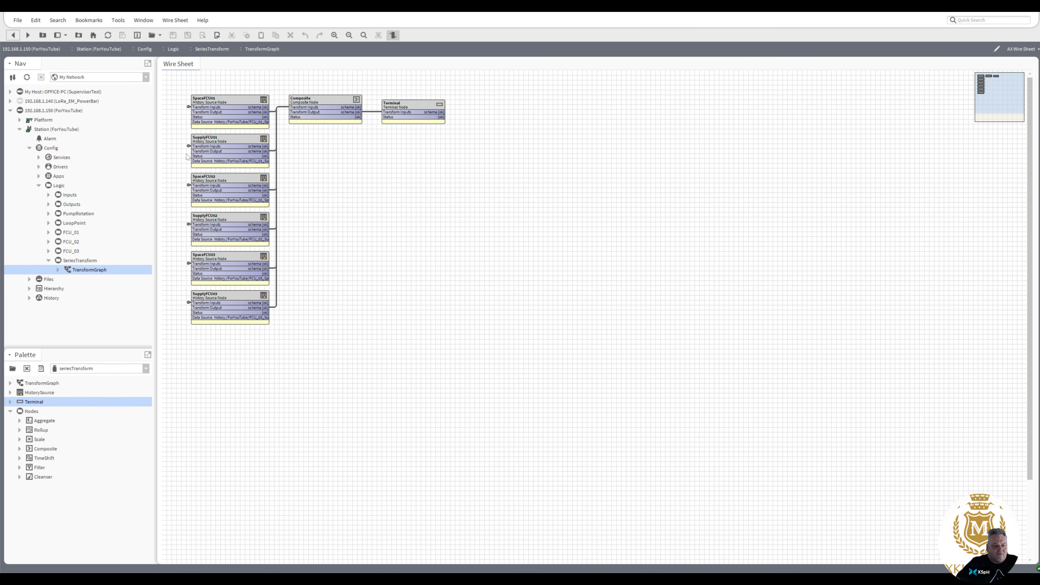
Check the Composite schema without changes, then open the Terminal node's schema dialog.
double_click(321, 106)
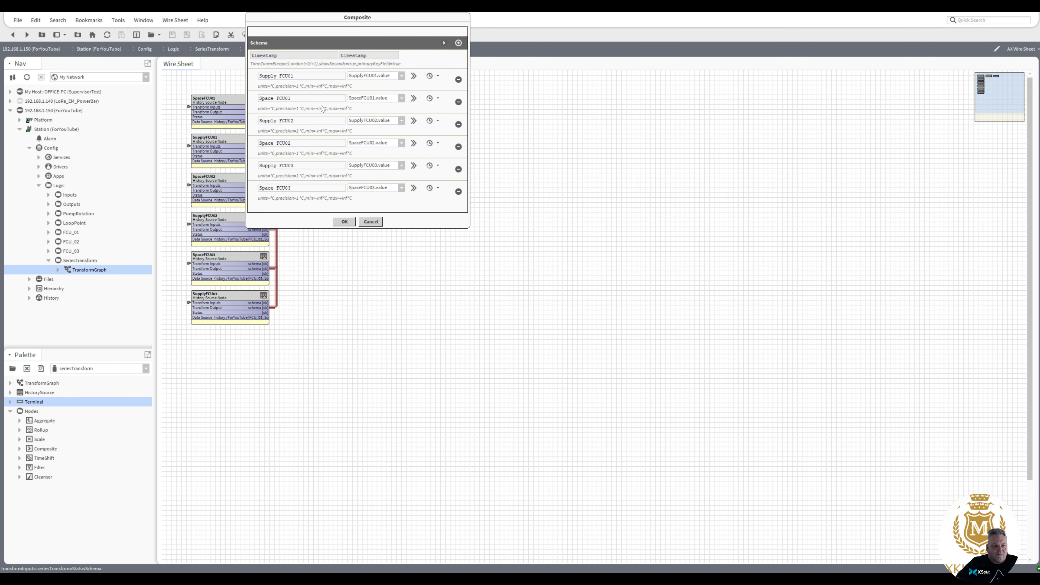
click(343, 221)
double_click(409, 106)
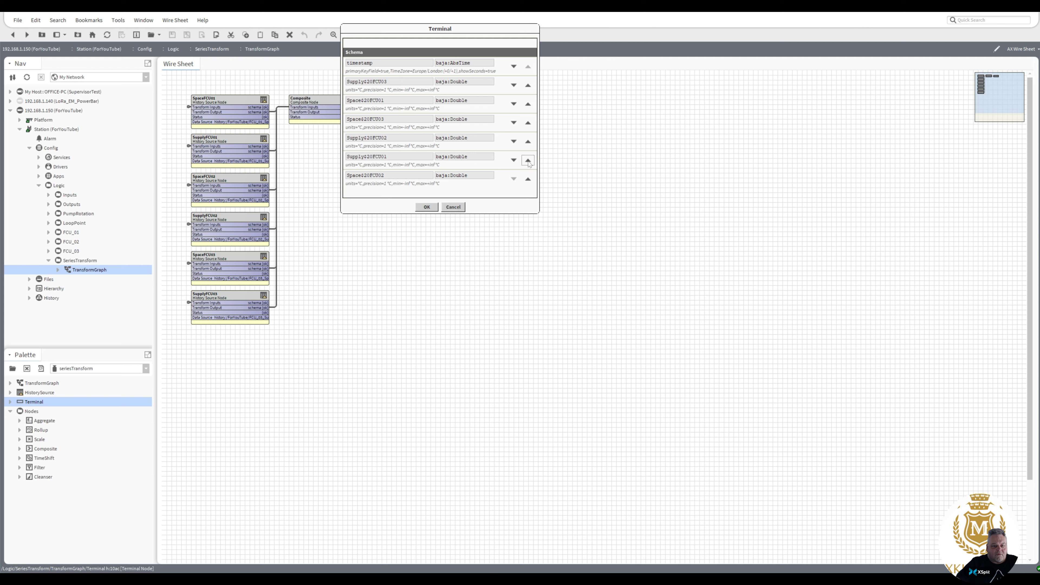
Reorder Terminal columns so Space precedes Supply for FCU01, FCU02 and FCU03, and apply.
click(514, 160)
click(513, 123)
click(514, 142)
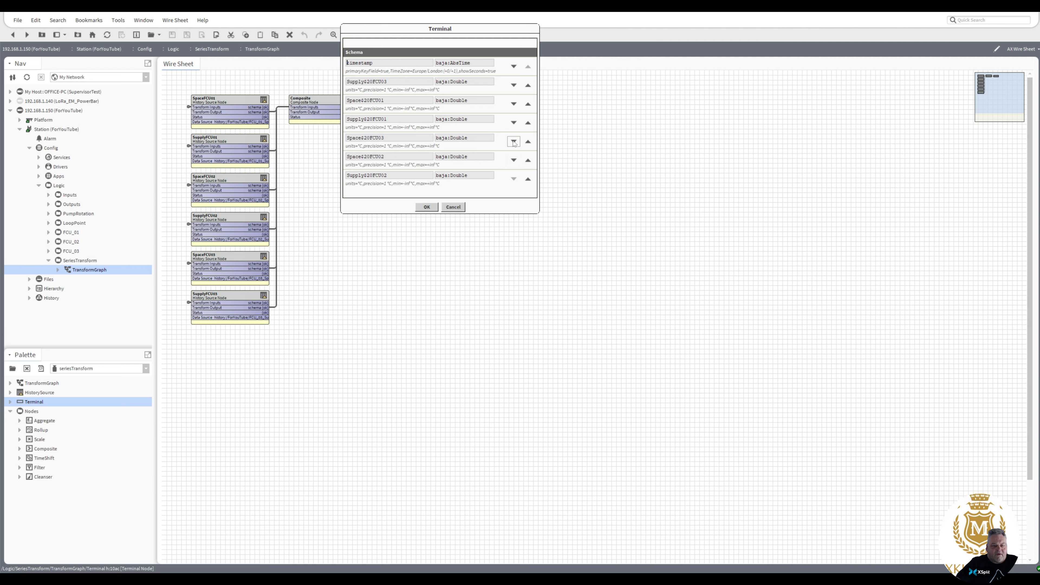
click(514, 160)
click(513, 85)
click(514, 104)
click(514, 122)
click(514, 141)
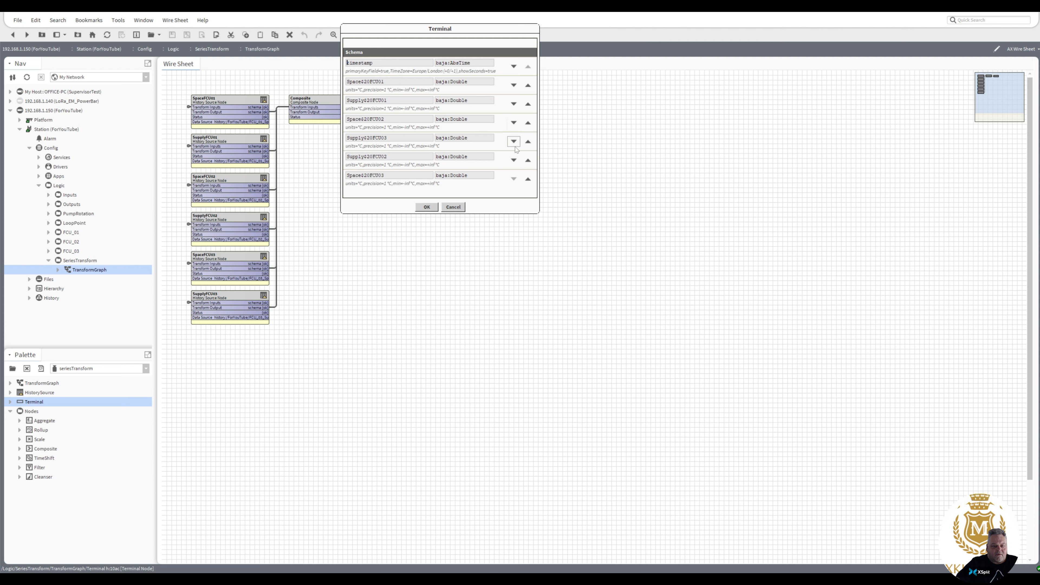
click(514, 160)
click(430, 208)
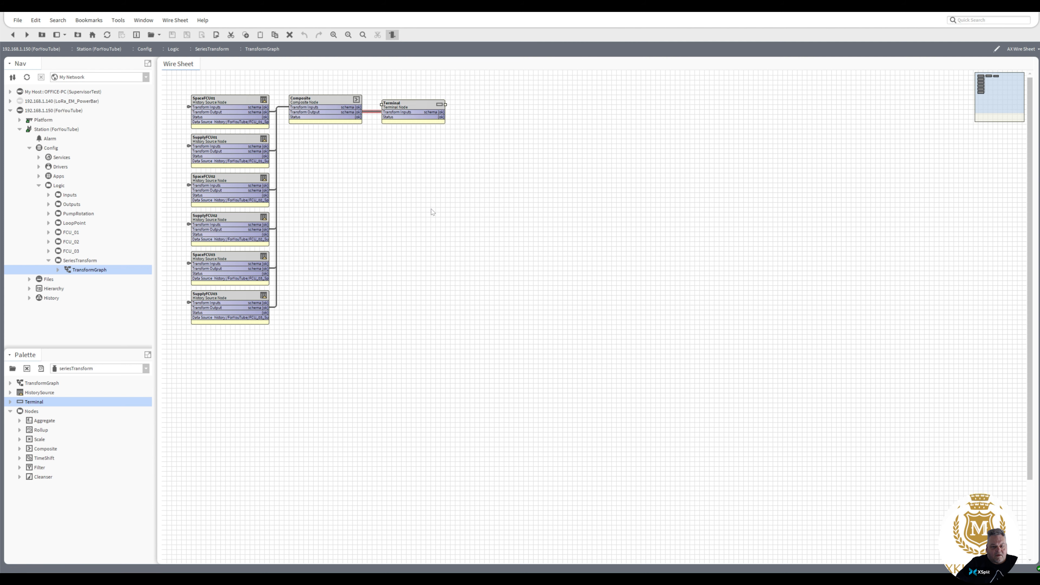
Re-resolve TransformGraph to confirm the paired column order, then open the SeriesTransform wire sheet.
right_click(84, 272)
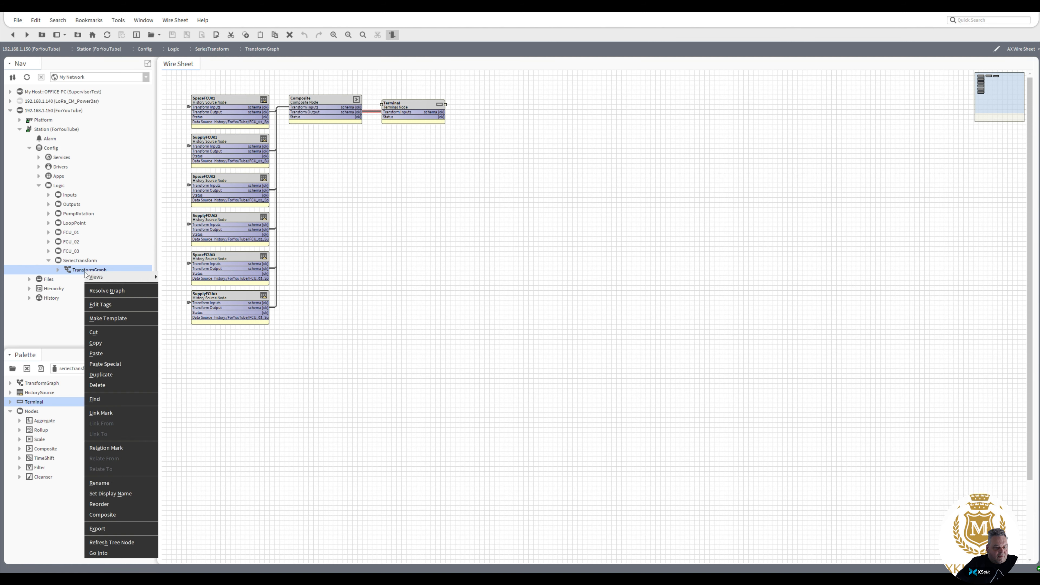
click(113, 290)
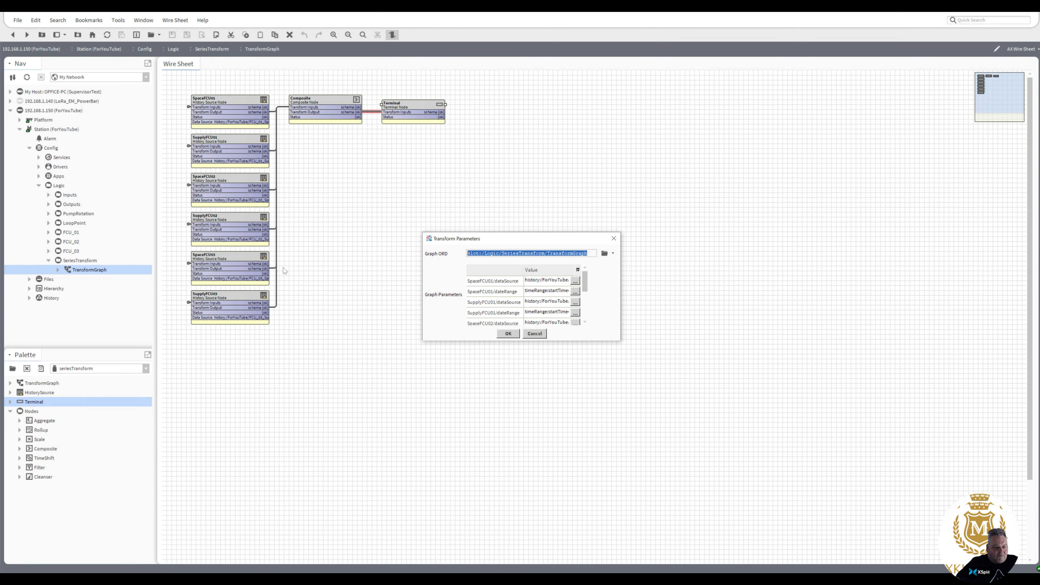
click(508, 333)
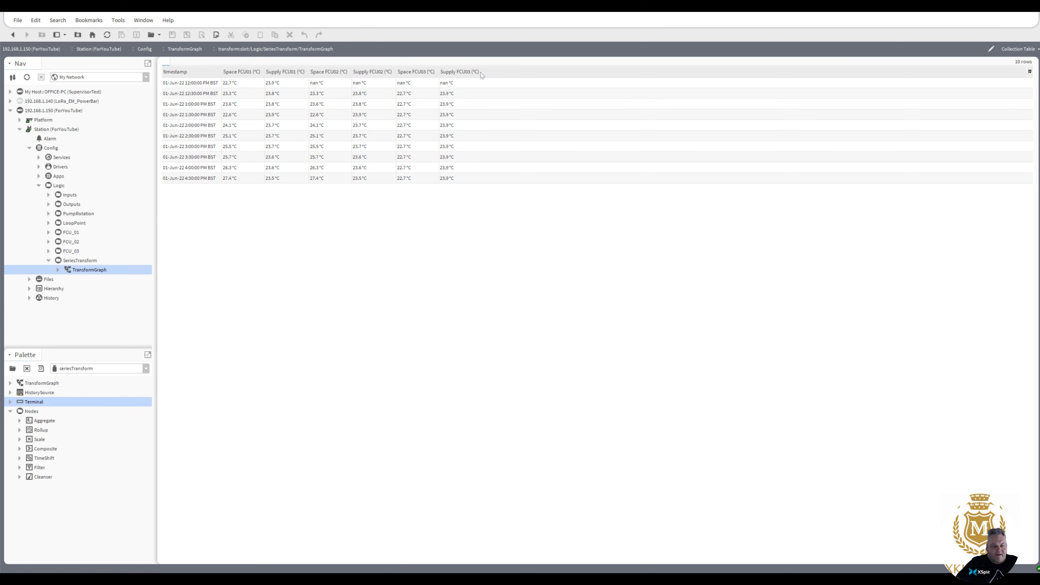
double_click(76, 262)
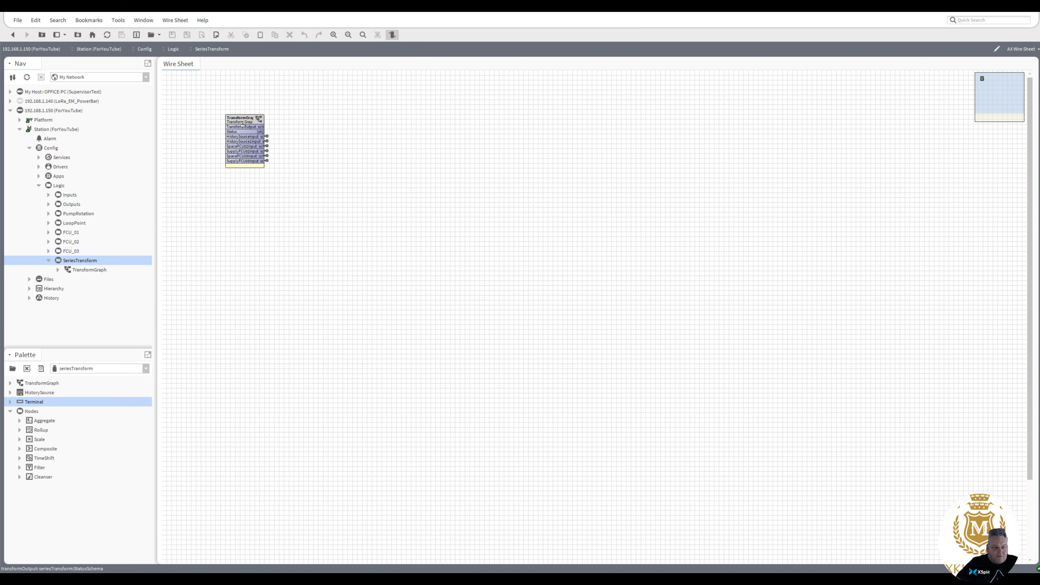
Move the TransformGraph node to the top-left, then open ReportService from Config > Services.
click(270, 124)
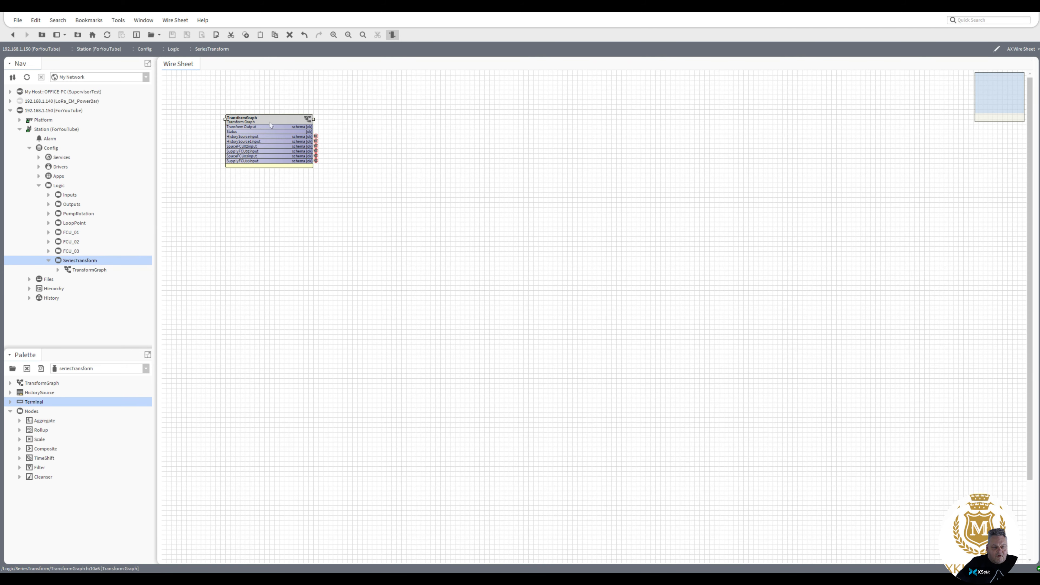
drag(269, 122, 217, 87)
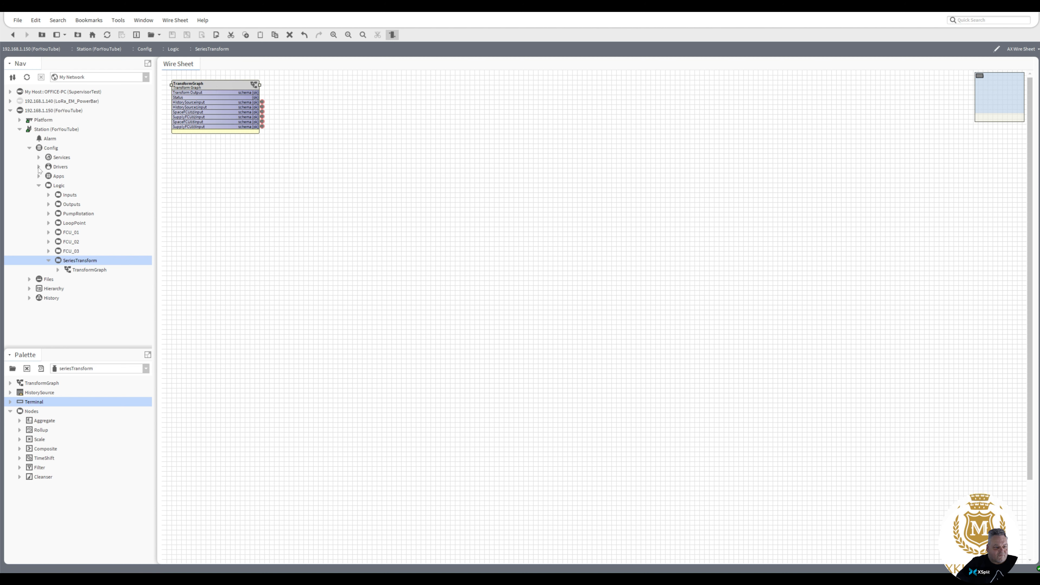
click(39, 158)
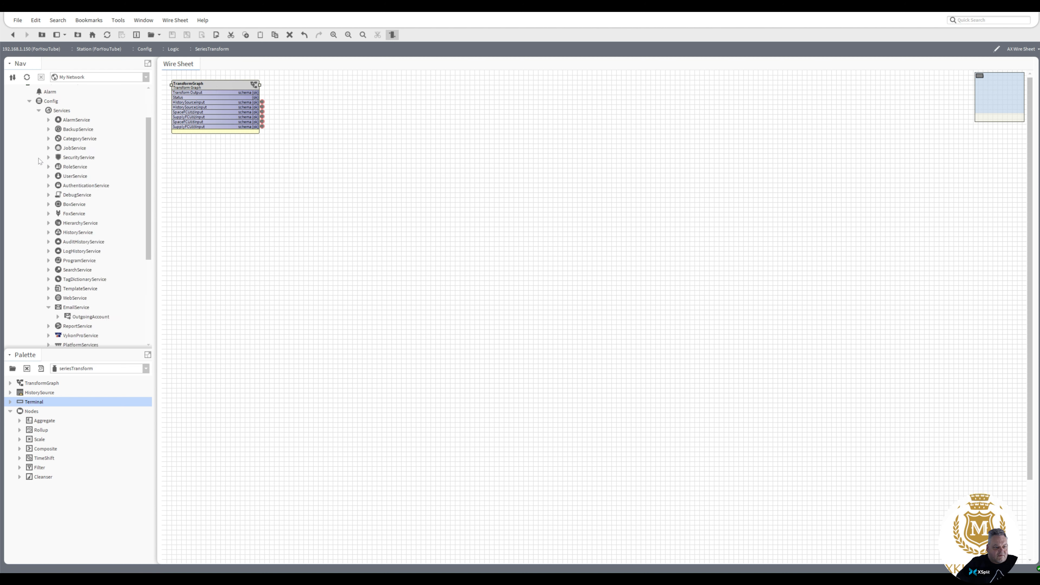
click(48, 307)
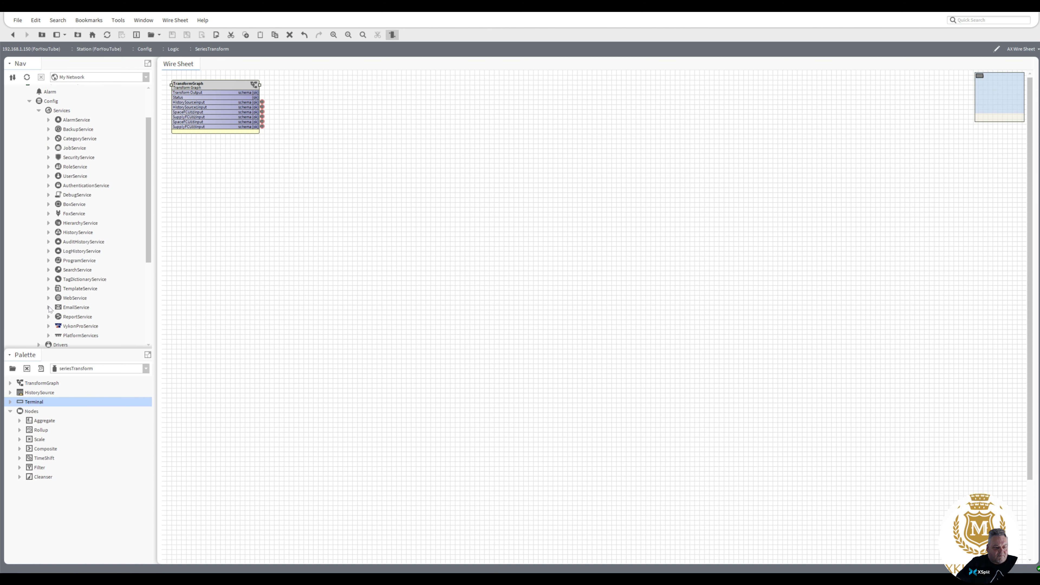
double_click(78, 317)
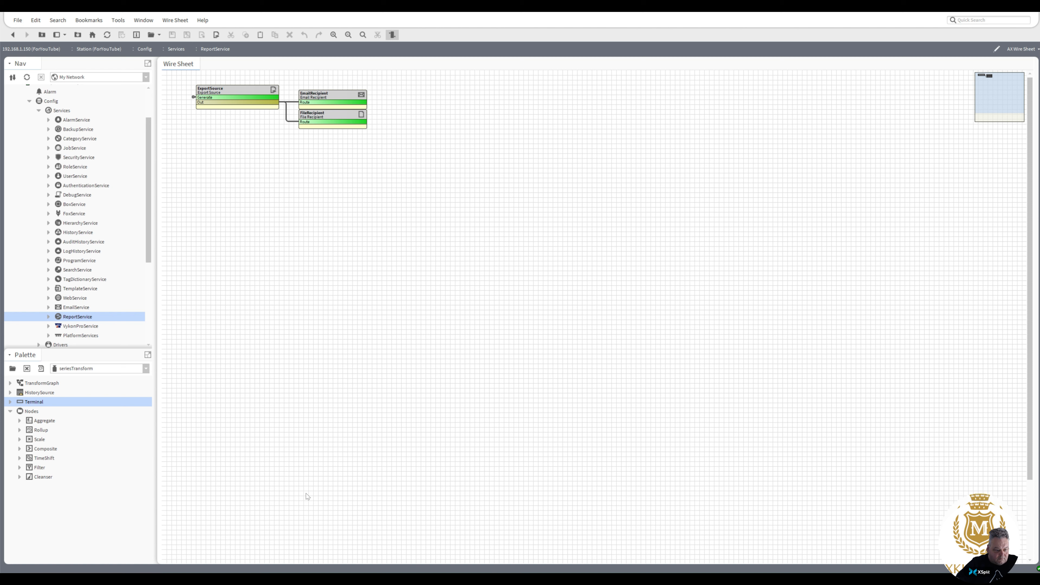
Filter the available palettes by 'vyk' and load the vykonPro palette.
click(12, 368)
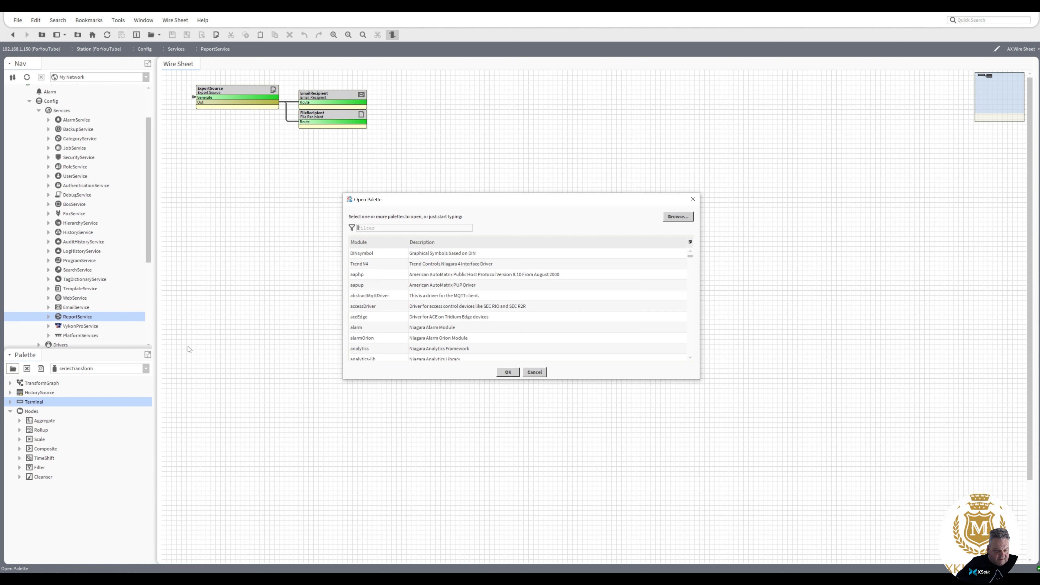
text(v)
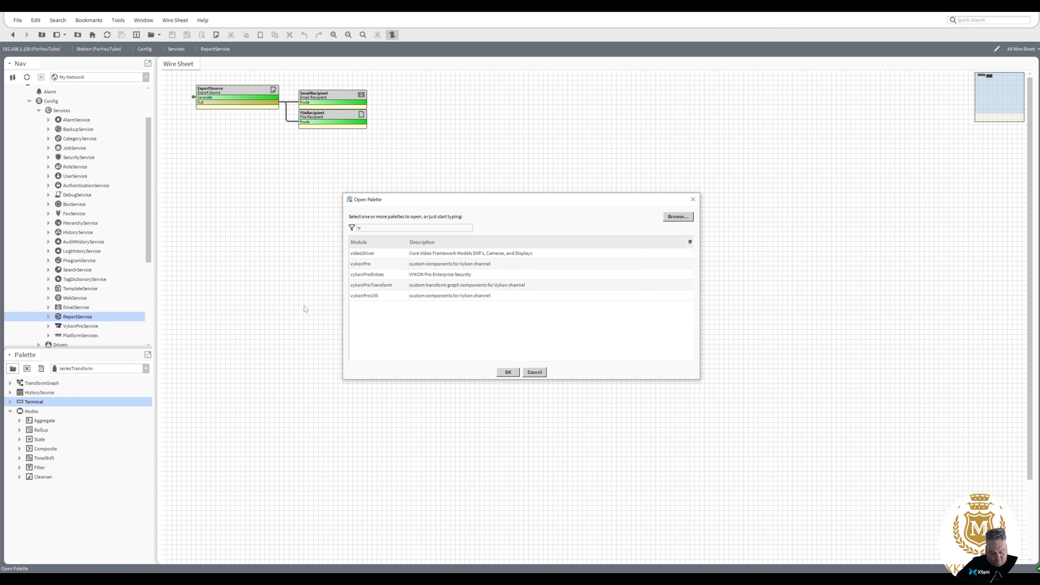
text(yk)
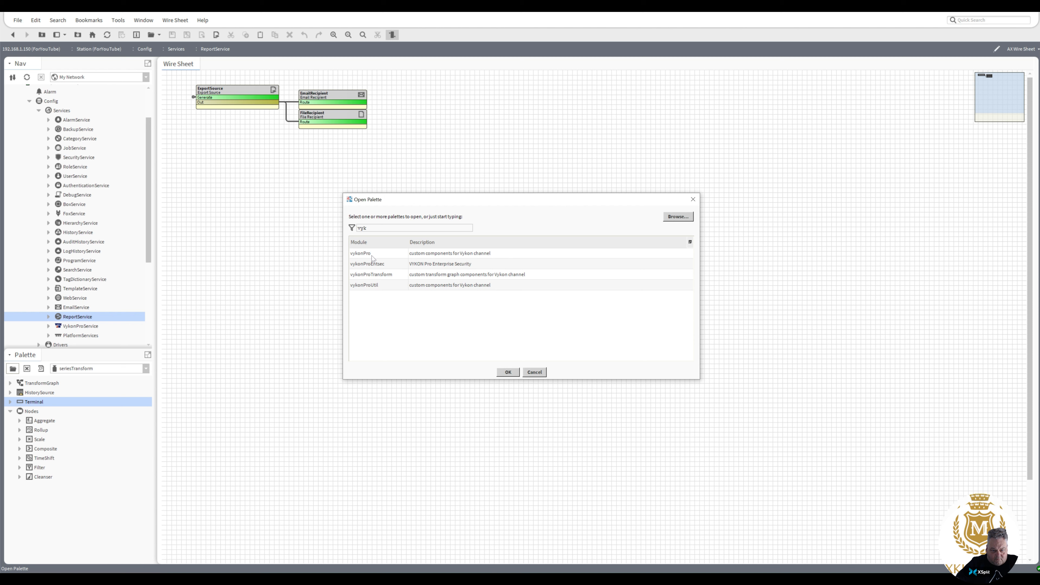
double_click(372, 255)
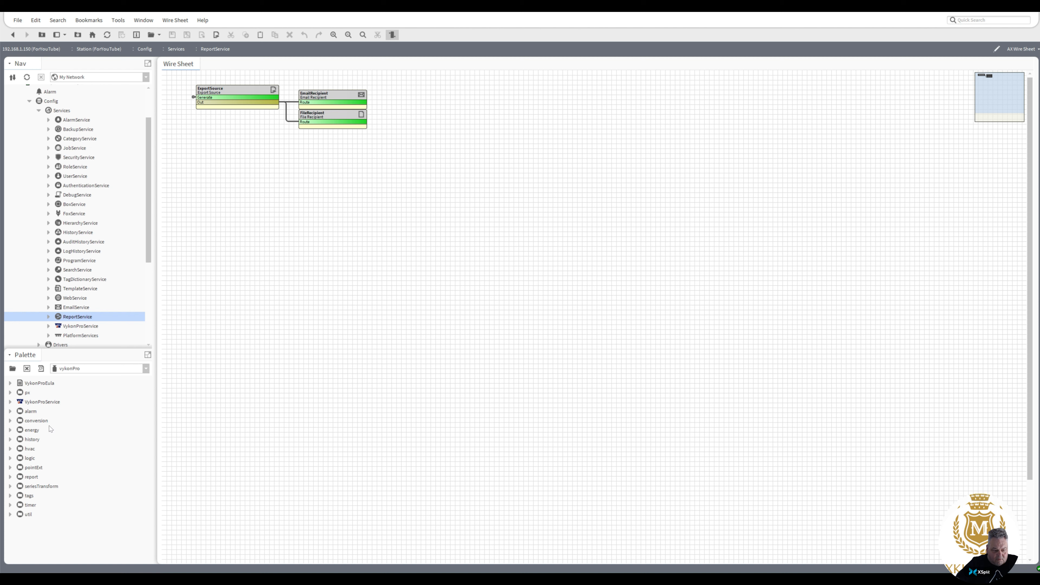
Place a default-named VykonProReportSource under ExportSource and open its property sheet.
click(11, 439)
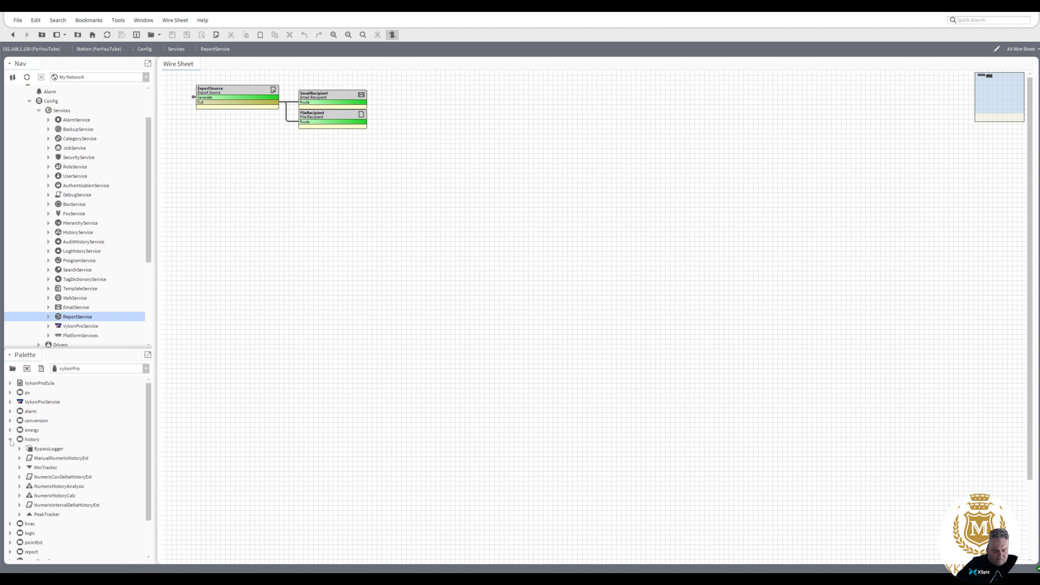
click(10, 439)
click(10, 477)
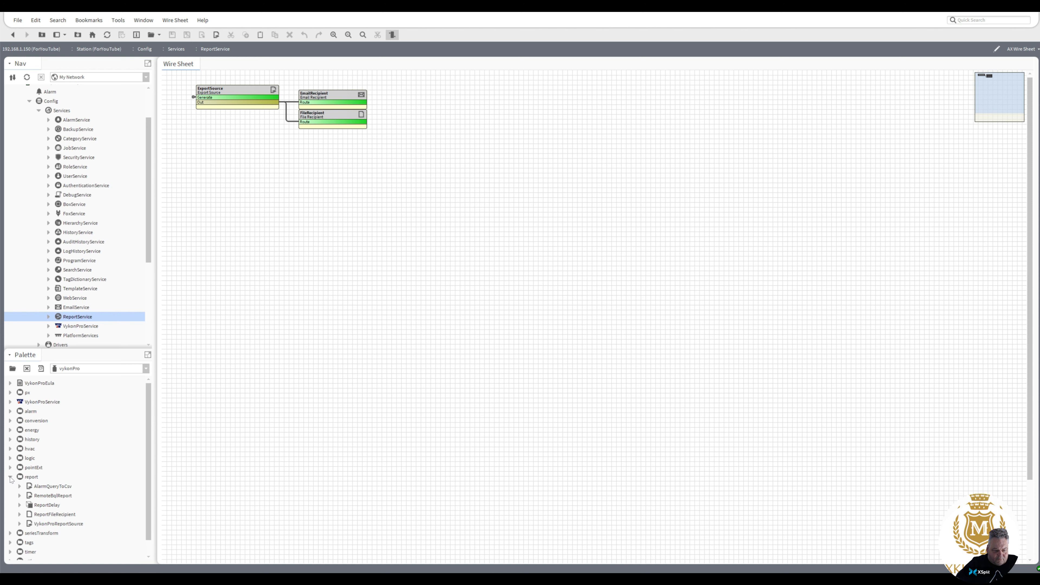
click(51, 525)
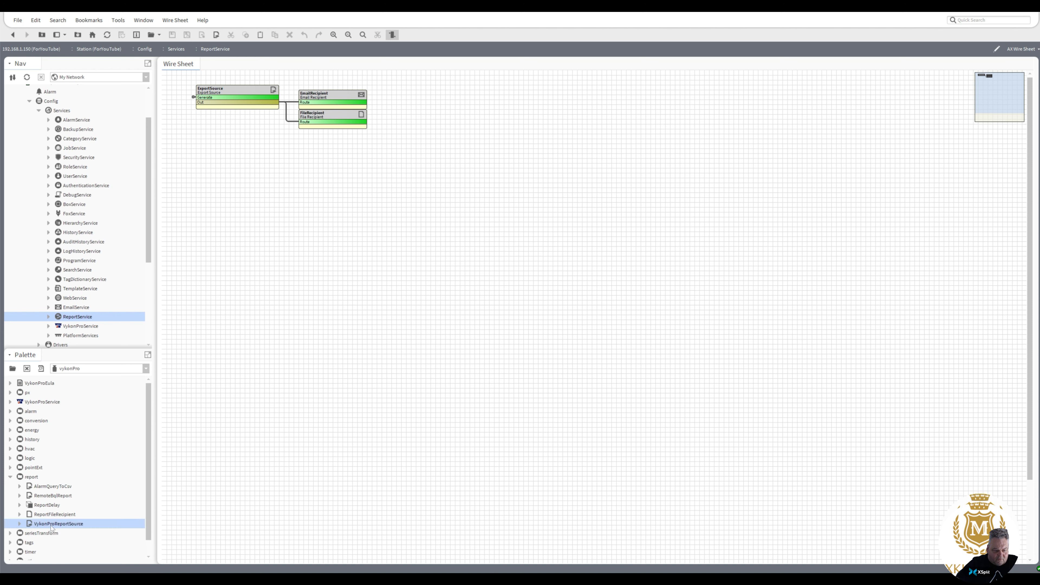
drag(51, 525, 215, 163)
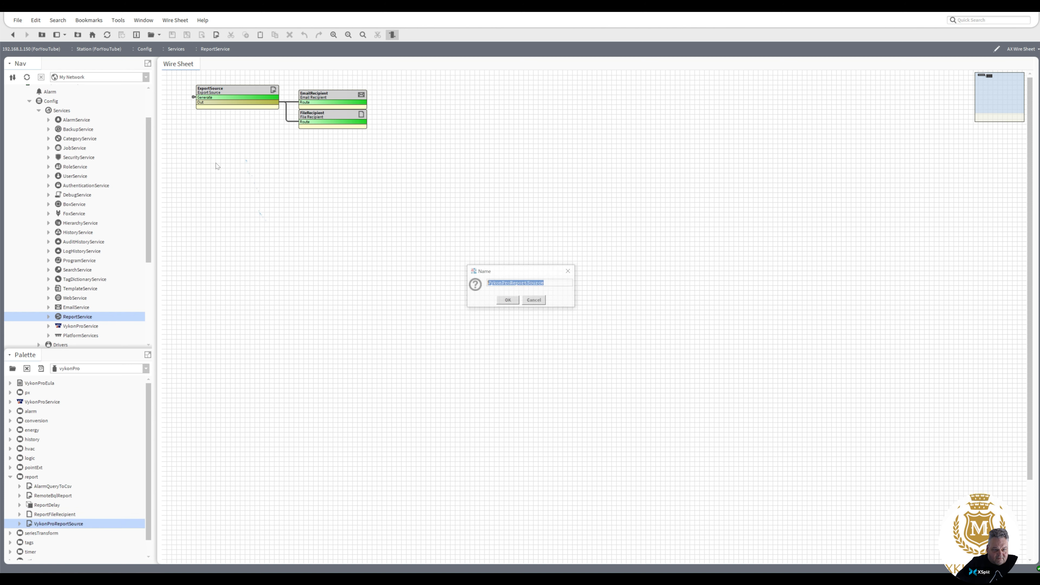
click(508, 301)
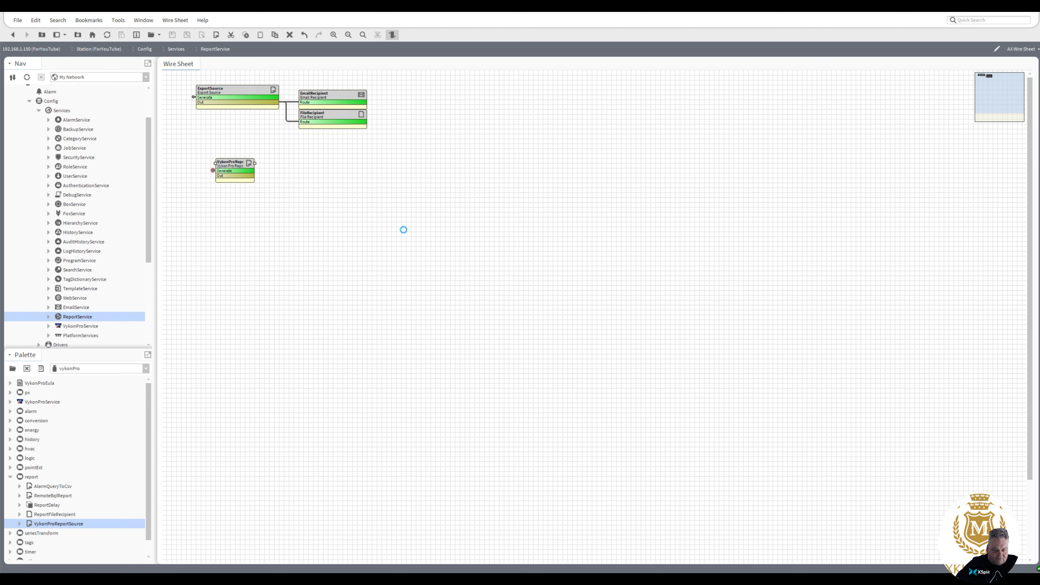
drag(240, 164, 279, 134)
double_click(259, 142)
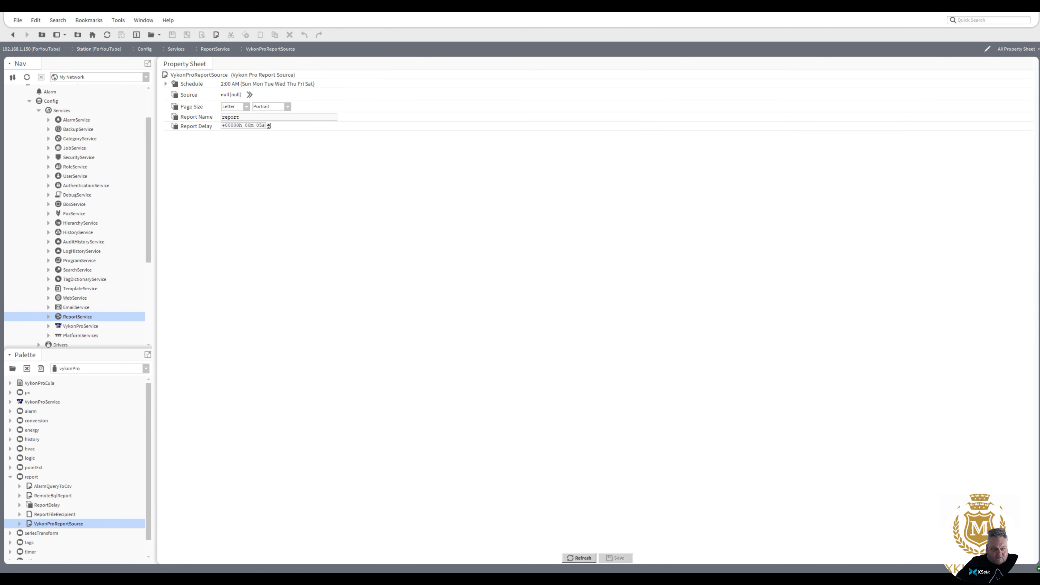
Set the report source to SeriesTransform's TransformGraph, changing the ORD prefix from station: to transform:.
click(249, 94)
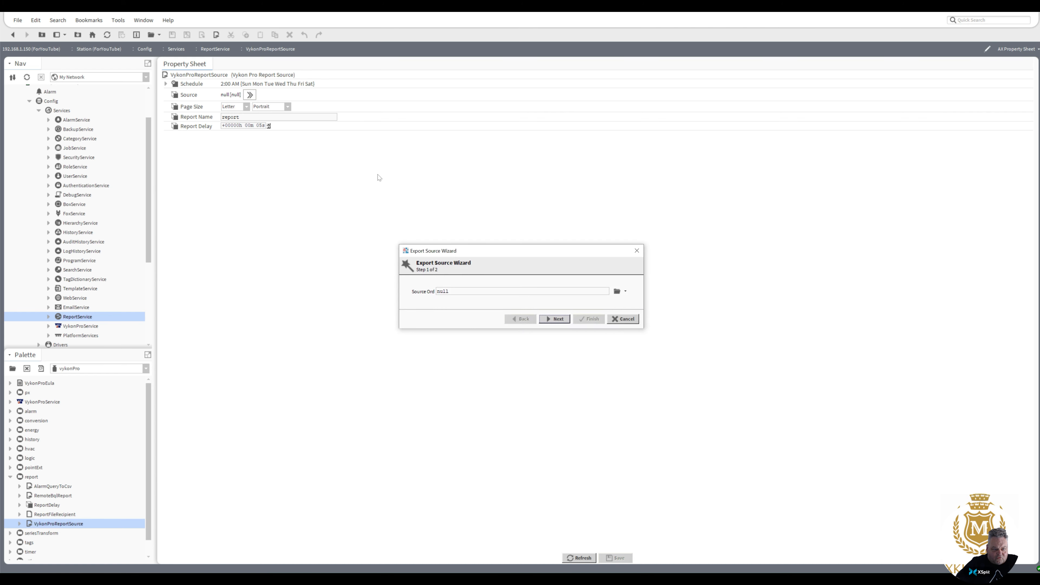
click(626, 292)
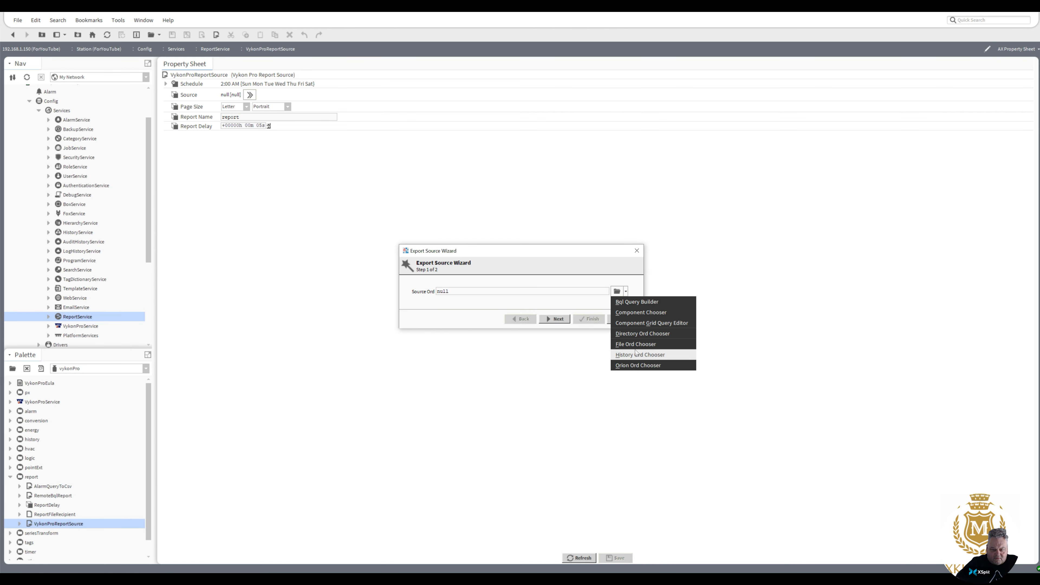
click(637, 312)
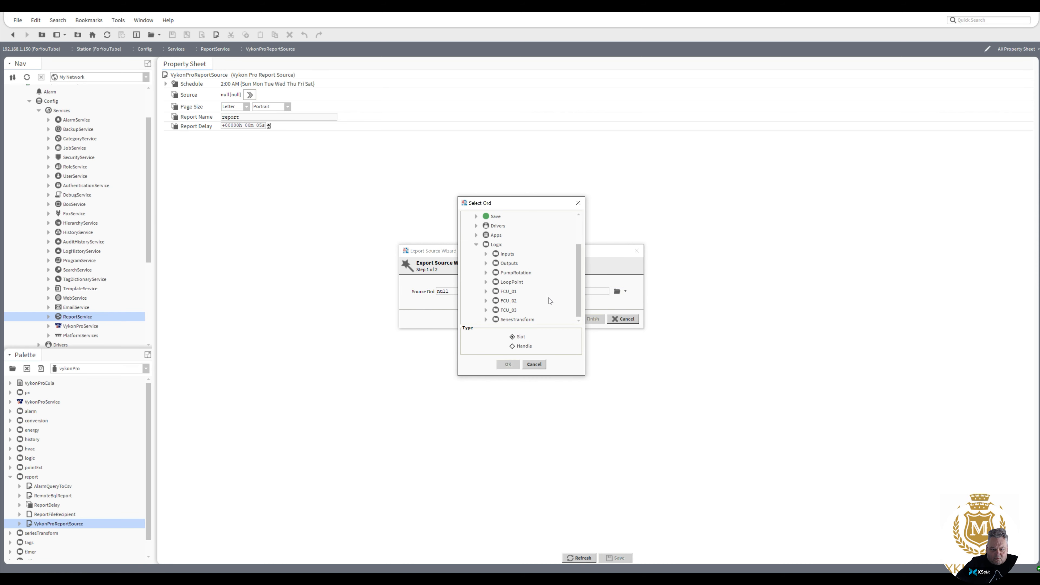
click(487, 319)
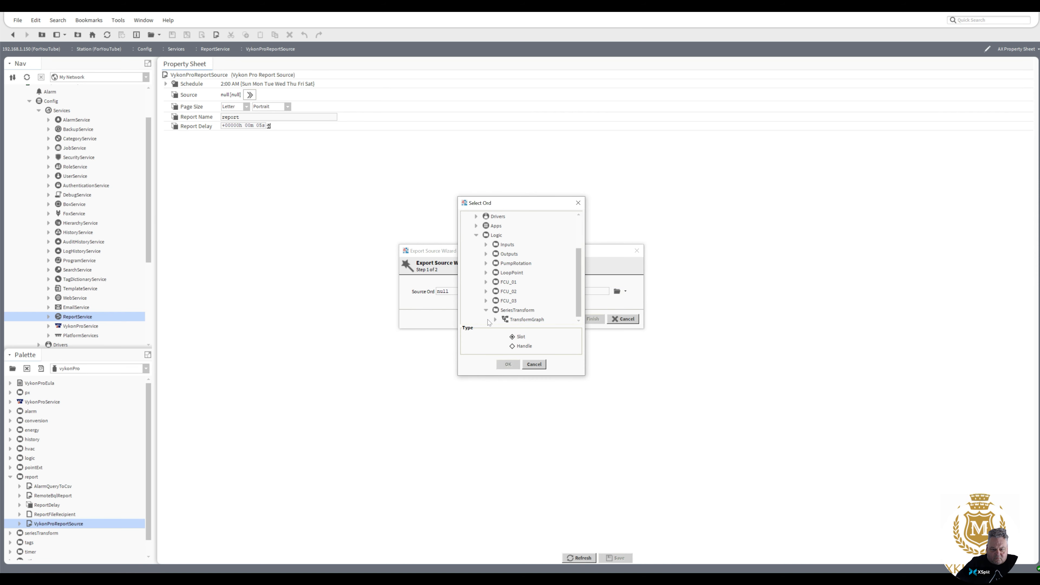
click(522, 320)
double_click(522, 320)
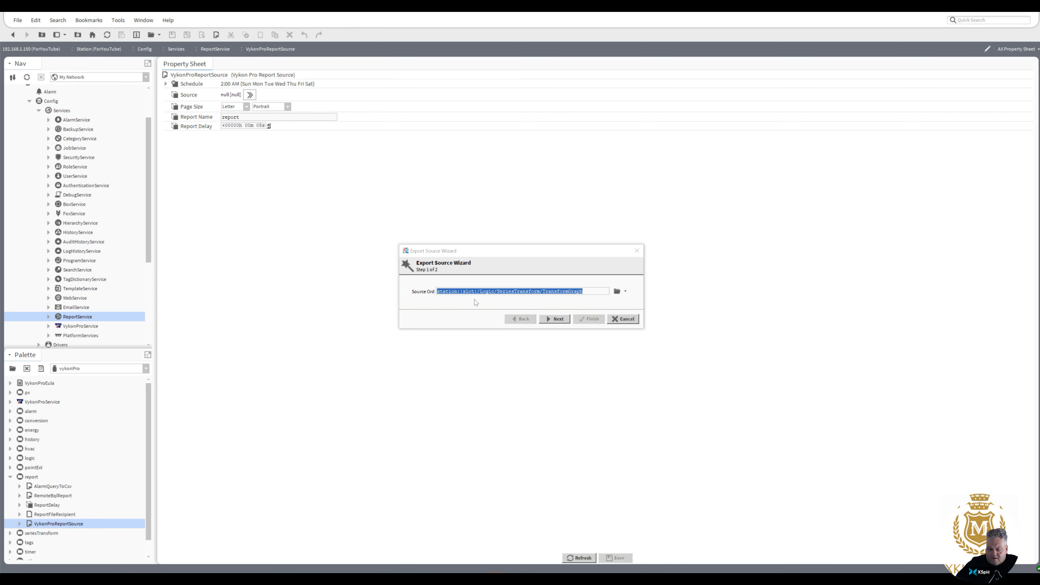
click(464, 291)
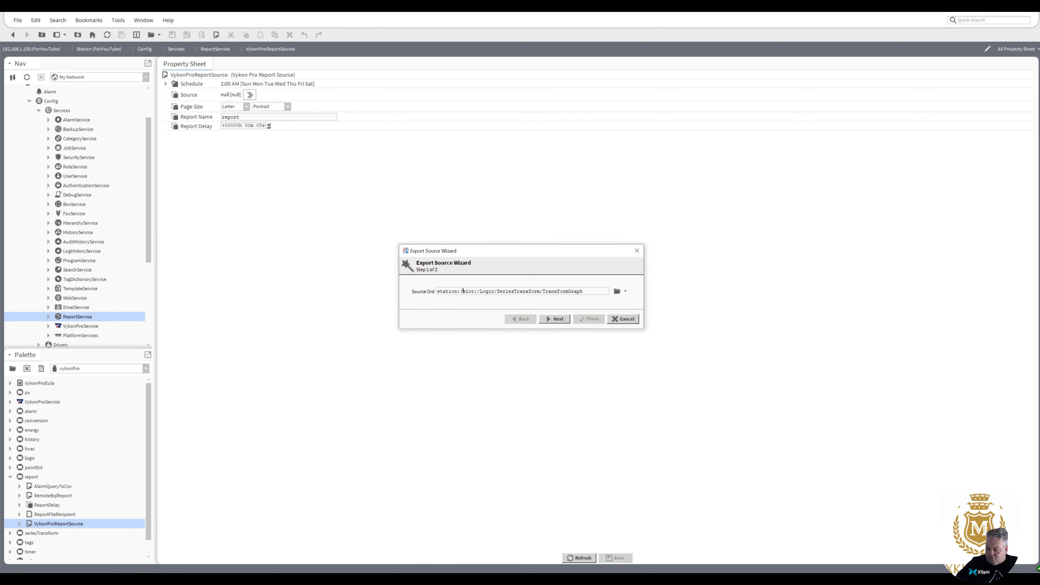
drag(464, 291, 436, 292)
text(tra)
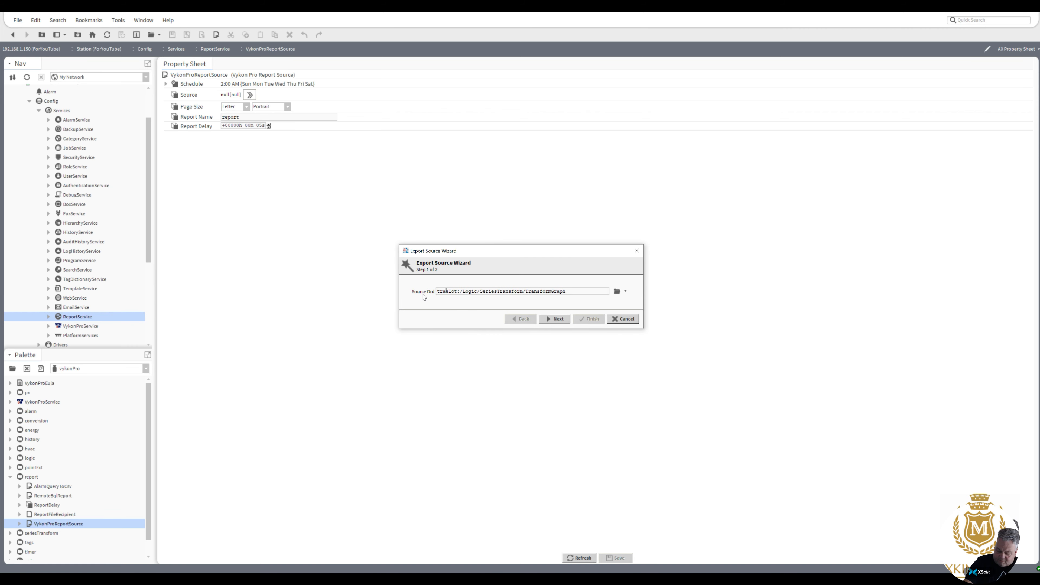
text(nsform)
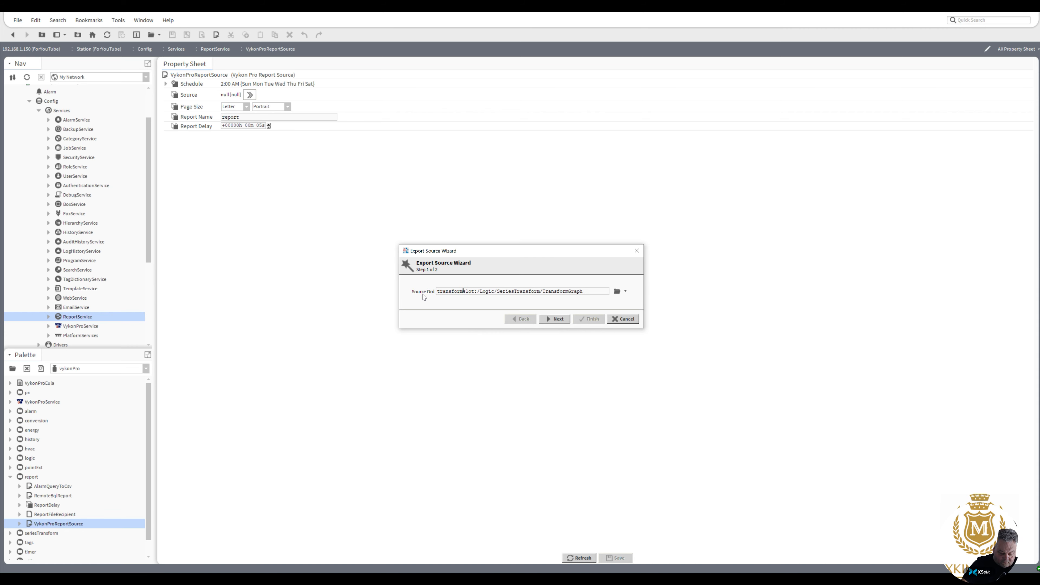
text(:)
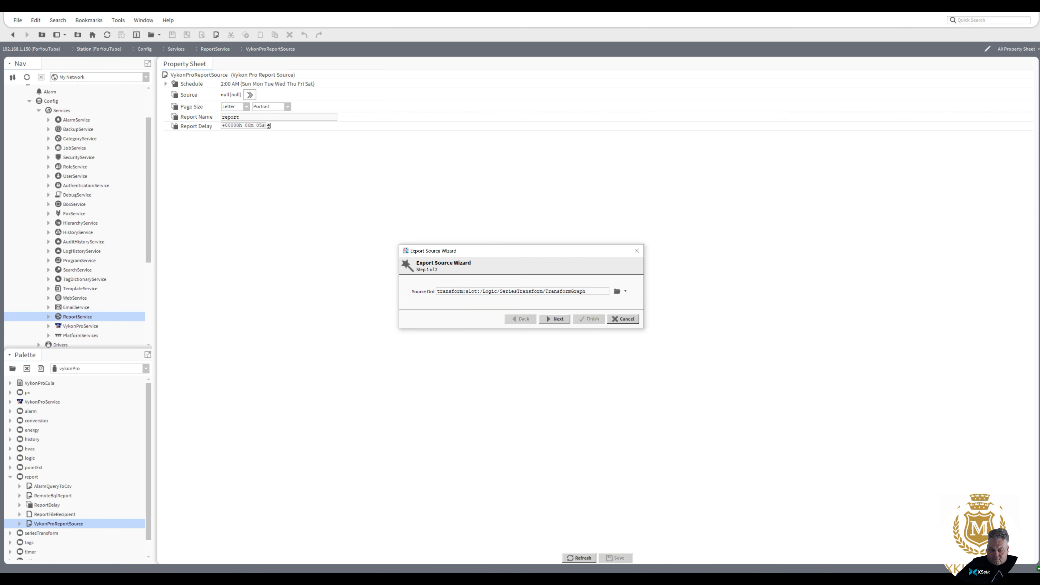
Choose the file:ITableToCsv exporter, review its CSV settings, and finish the wizard.
click(558, 319)
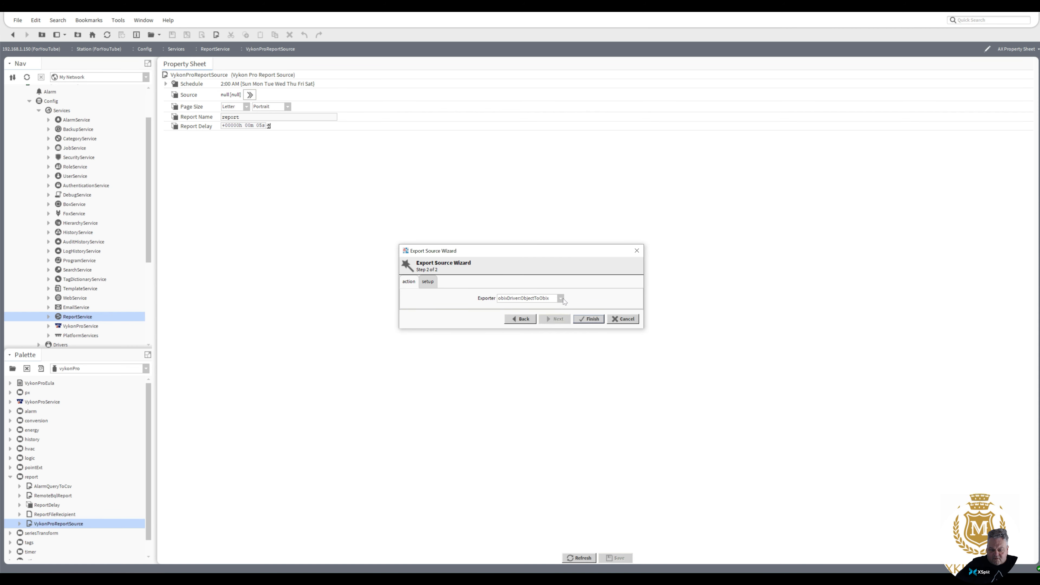
click(562, 299)
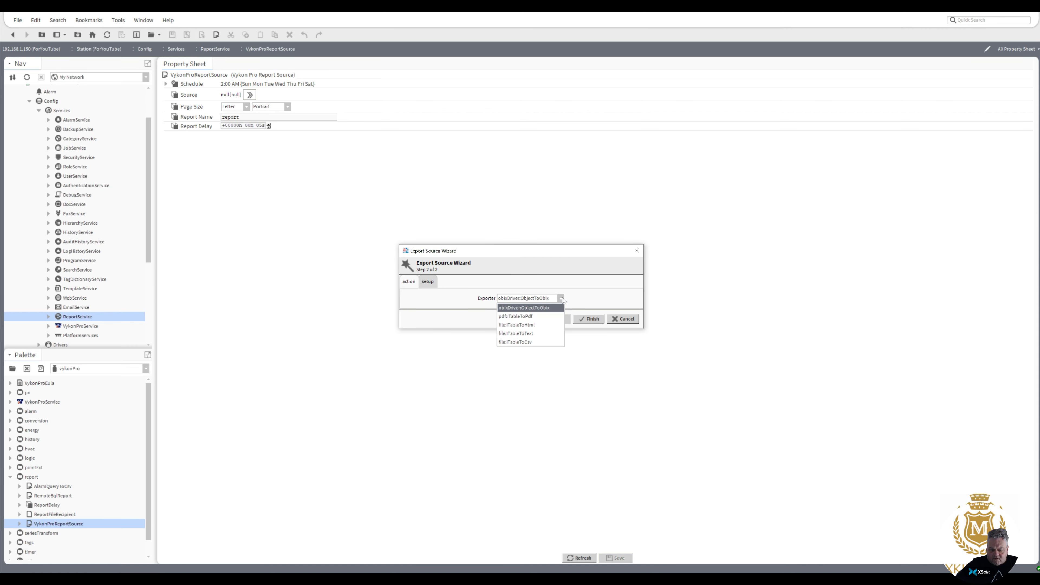
click(526, 343)
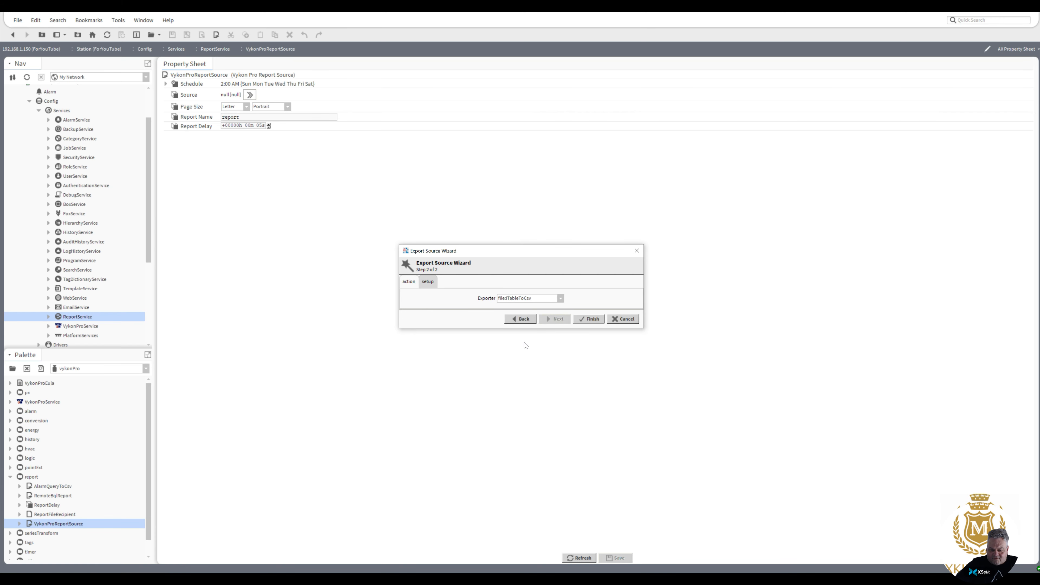
click(561, 300)
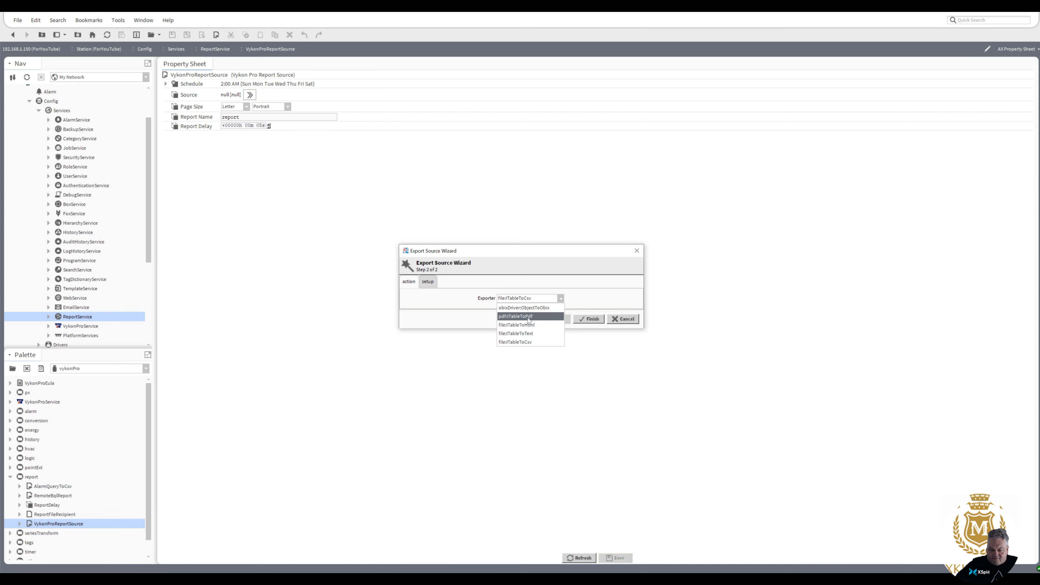
click(519, 343)
click(427, 283)
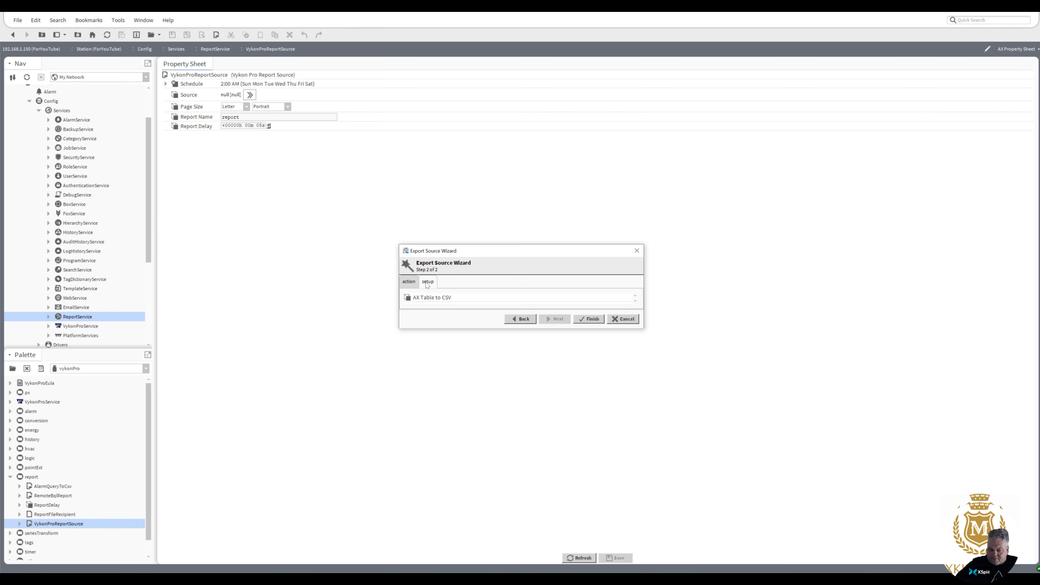
drag(505, 329, 502, 443)
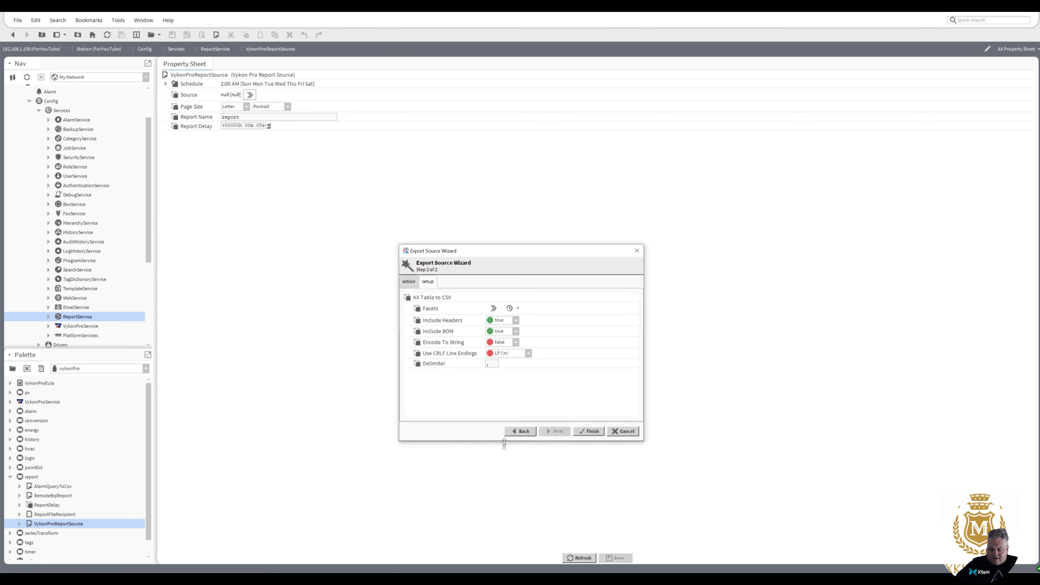
click(416, 283)
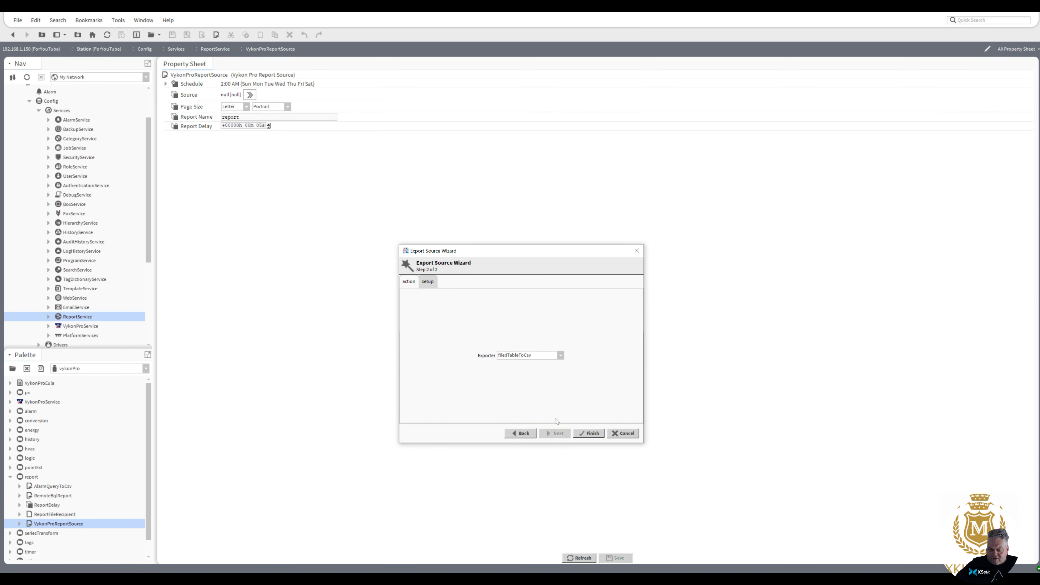
click(590, 433)
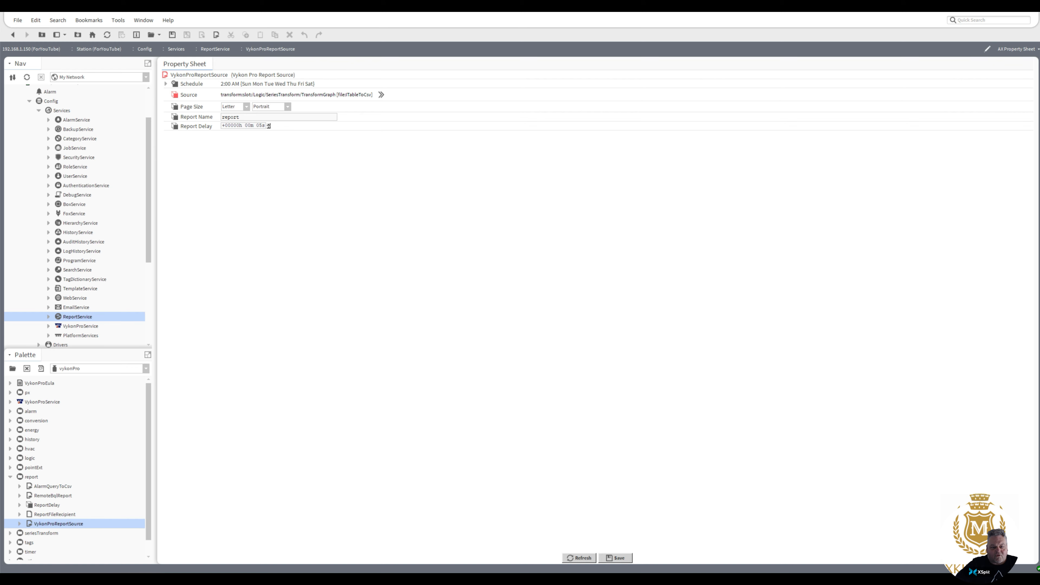
Name the report 'Fan Coils', set Trigger Mode to Manual, save, and return to the wire sheet.
double_click(230, 116)
text(Fan)
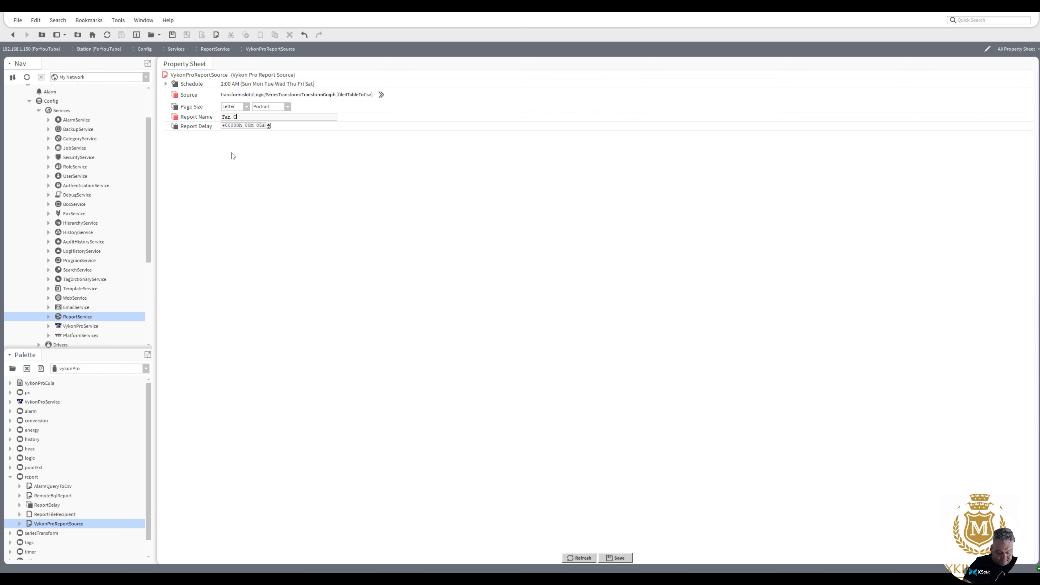
text( Coils)
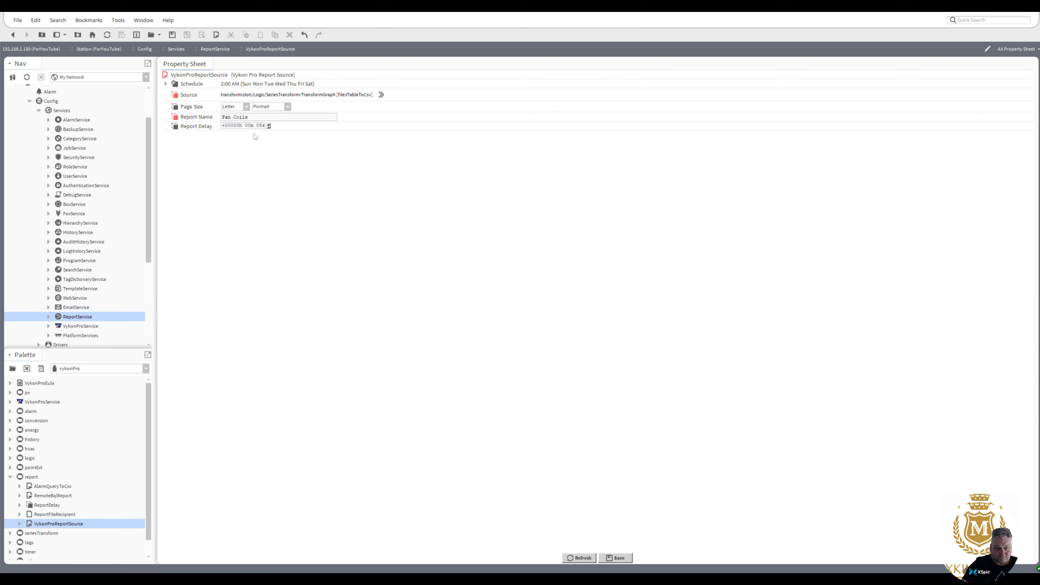
click(166, 85)
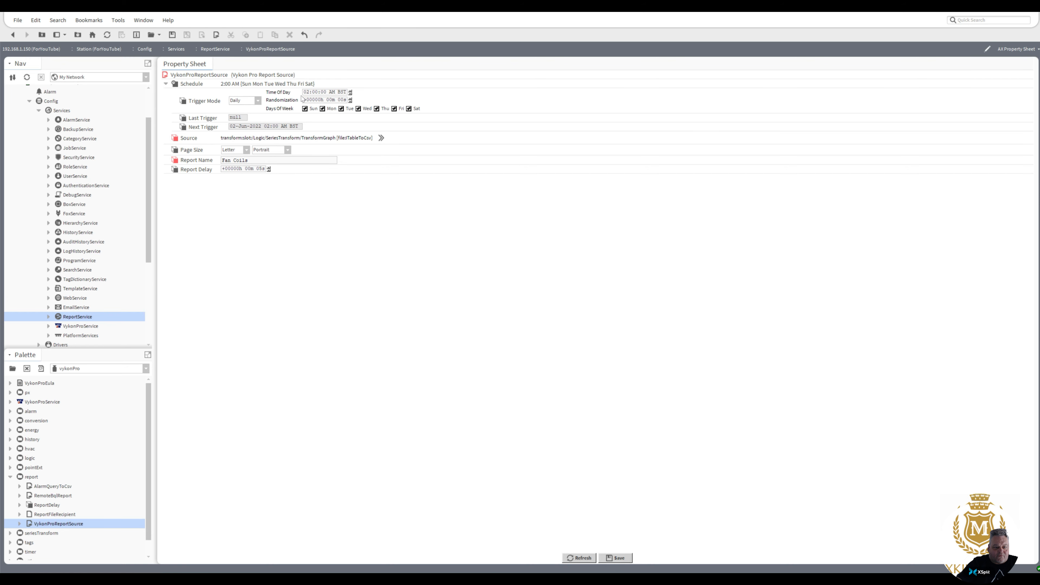
click(258, 101)
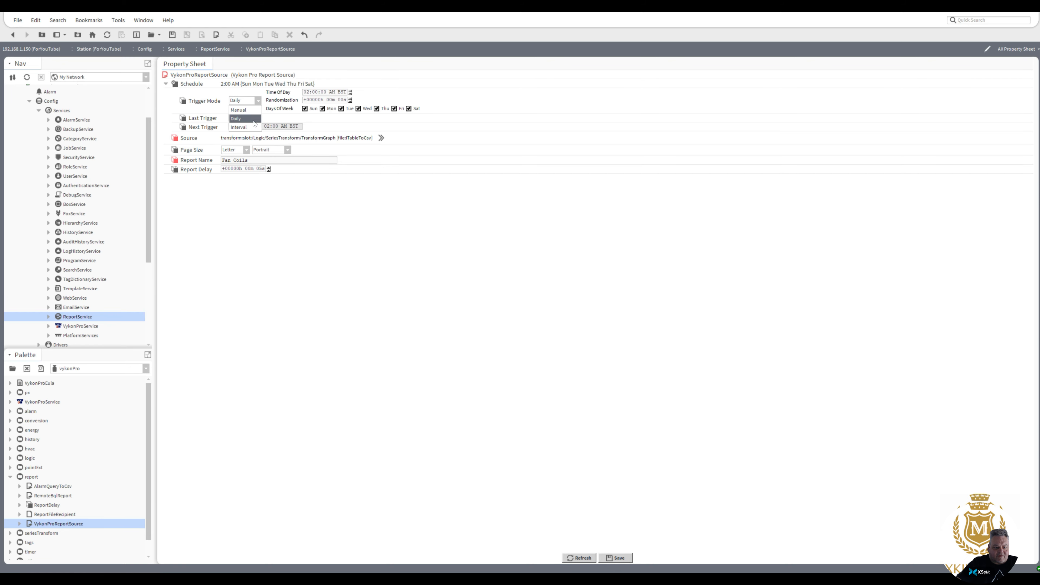
click(245, 110)
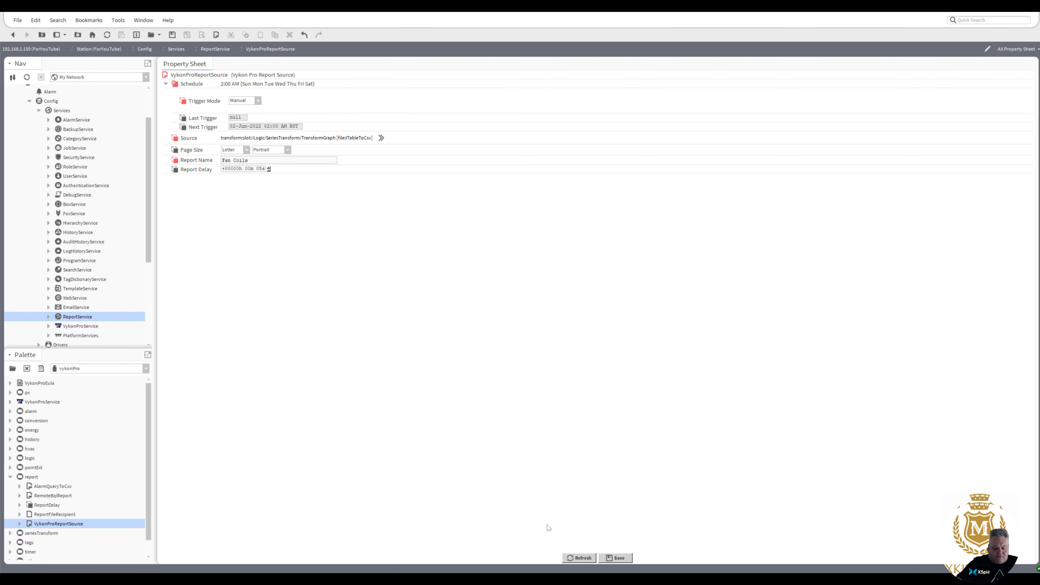
click(615, 558)
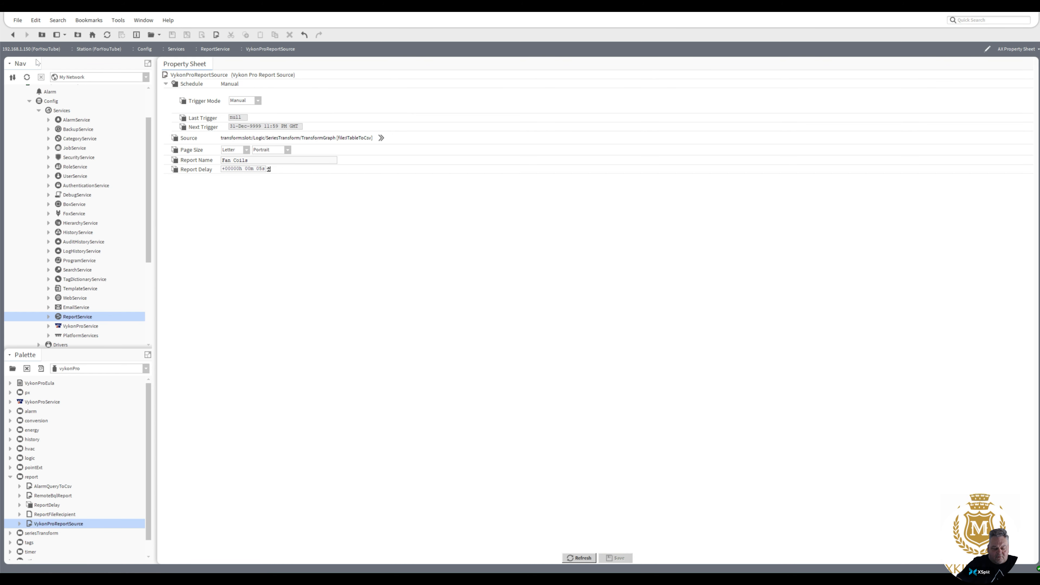
click(14, 36)
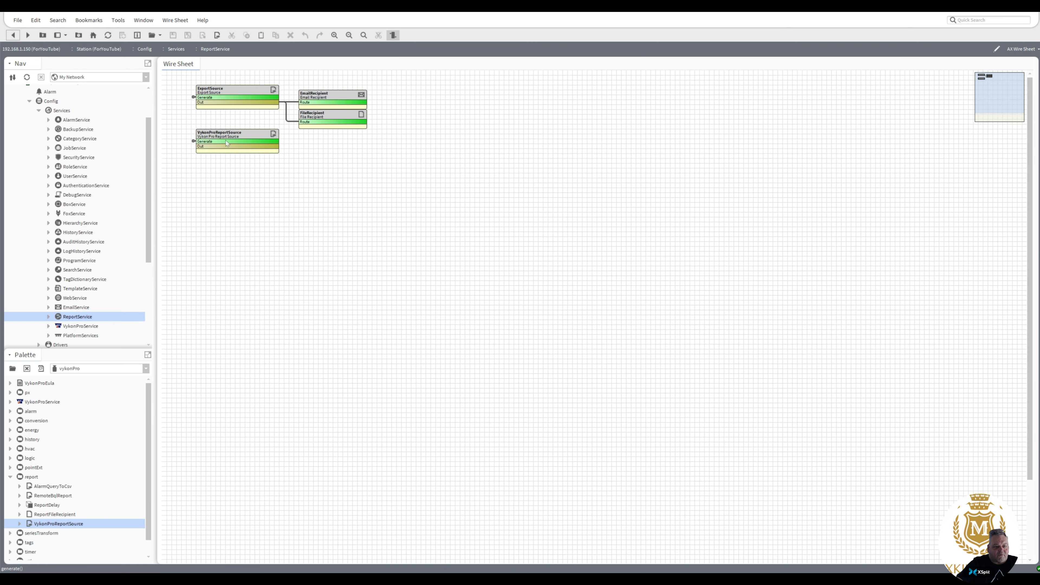
Wire the VykonProReportSource output to the FileRecipient route and generate a report.
click(237, 149)
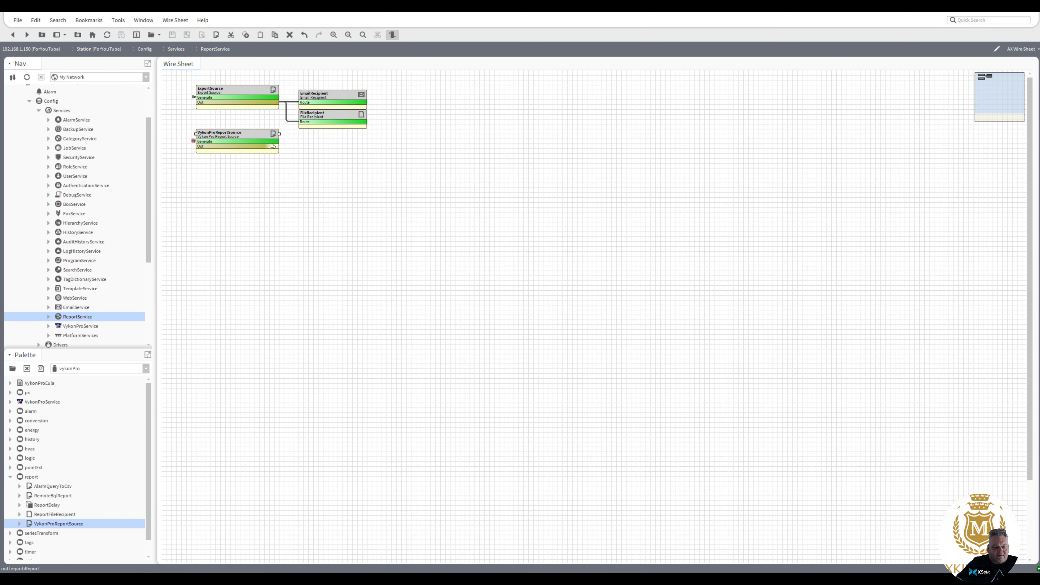
drag(274, 146, 304, 102)
right_click(223, 134)
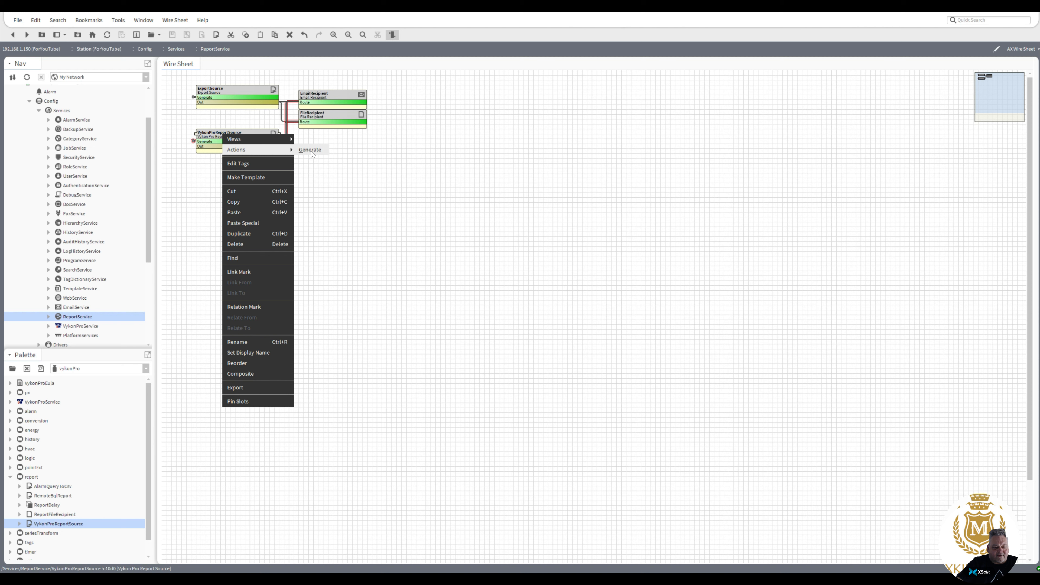
click(310, 150)
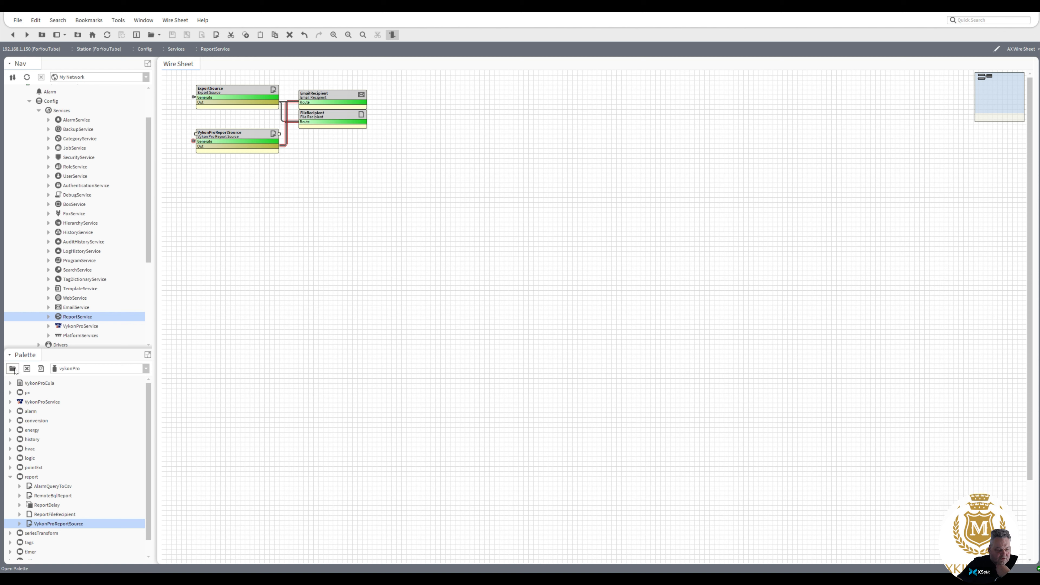
Load the schedule palette, drop a TriggerSchedule on the wire sheet, and open its Trigger Scheduler.
click(13, 368)
text(sch)
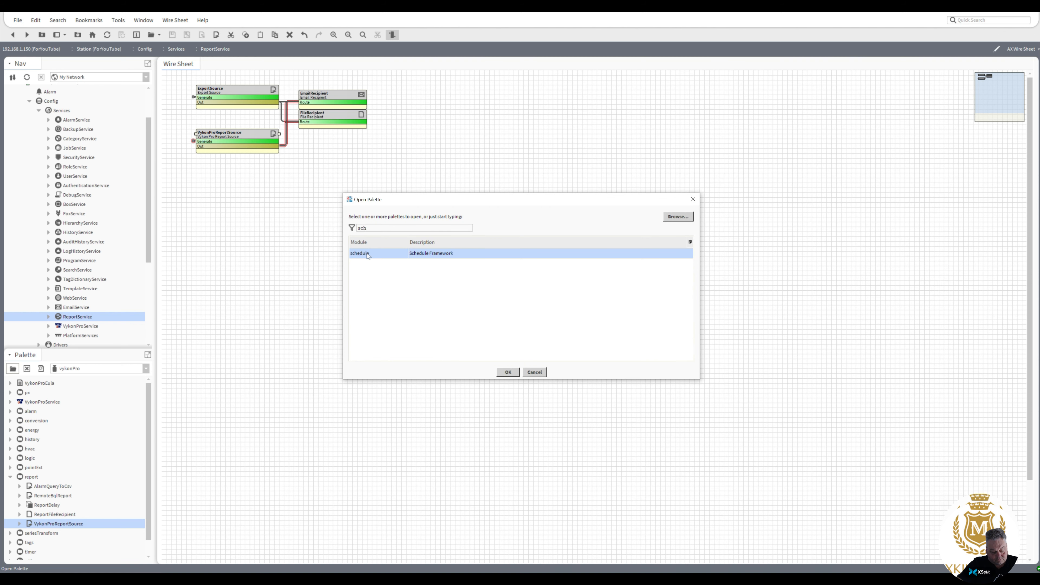
double_click(366, 253)
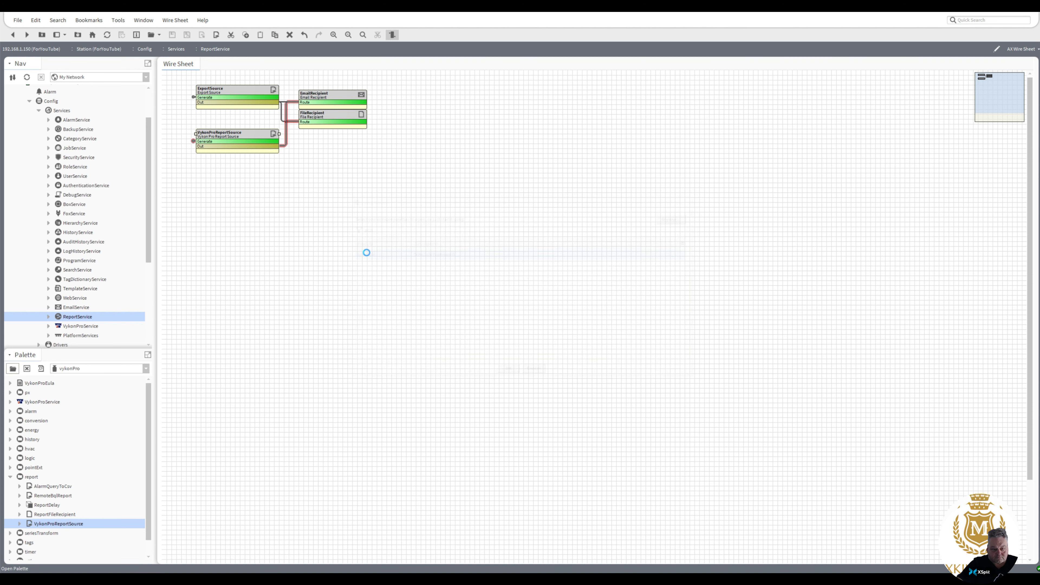
drag(41, 430, 211, 193)
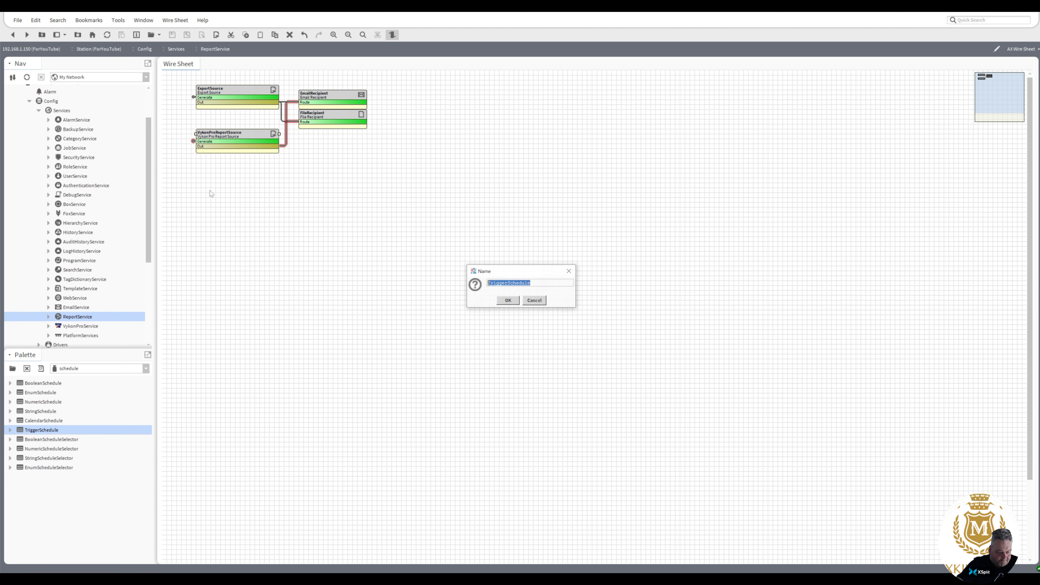
click(510, 301)
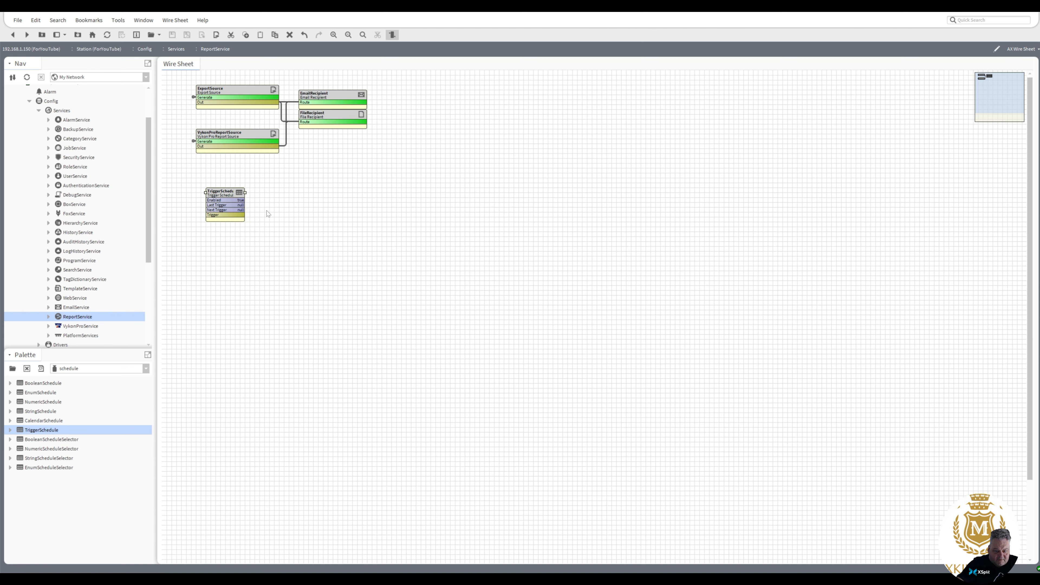
double_click(232, 193)
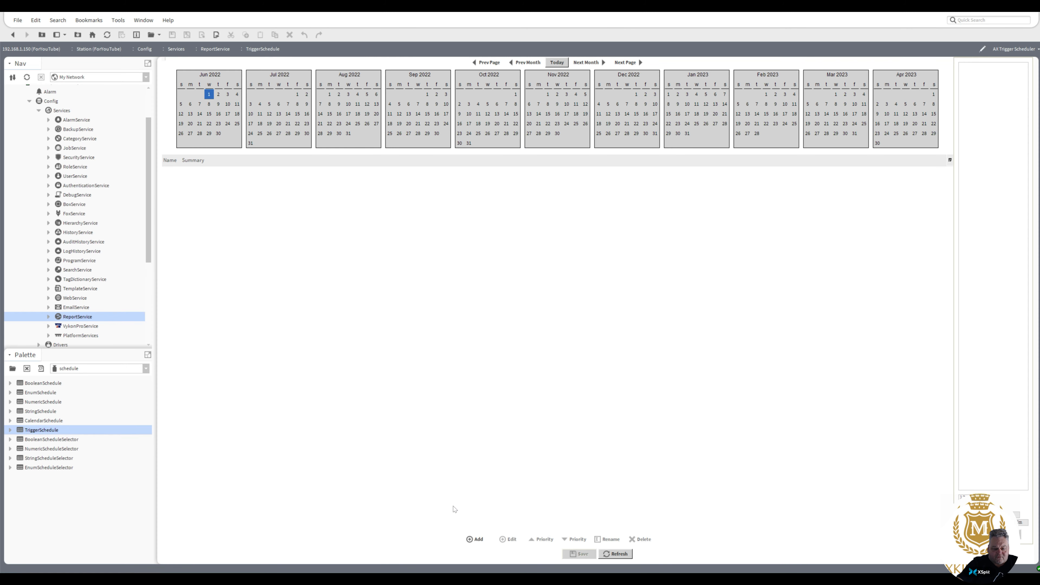
Add a 'SeriesTransform' event for Any Day, Any Month and Any Year.
click(478, 541)
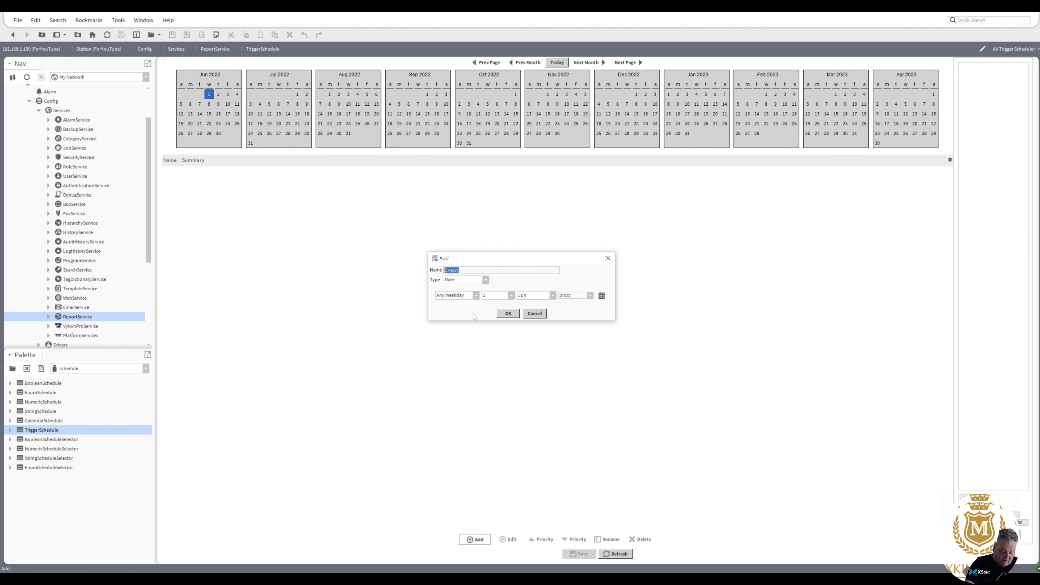
text(SeriesTransform)
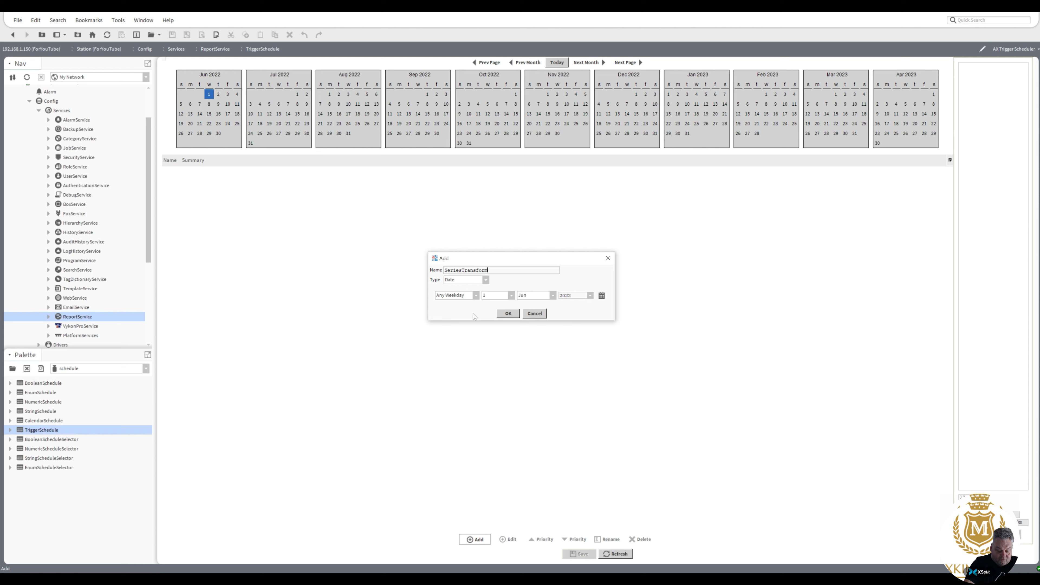
click(511, 296)
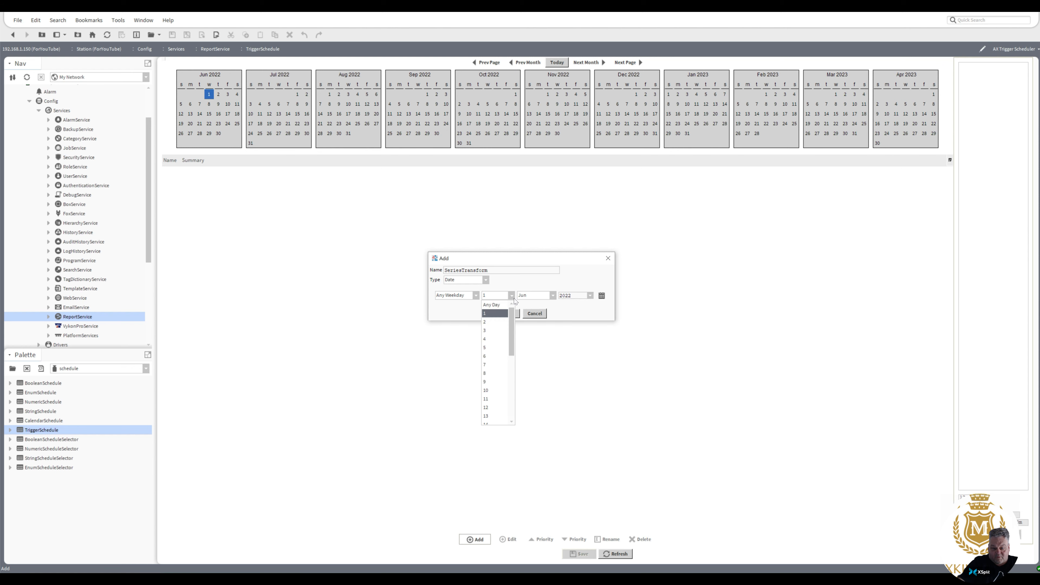
click(507, 305)
click(549, 297)
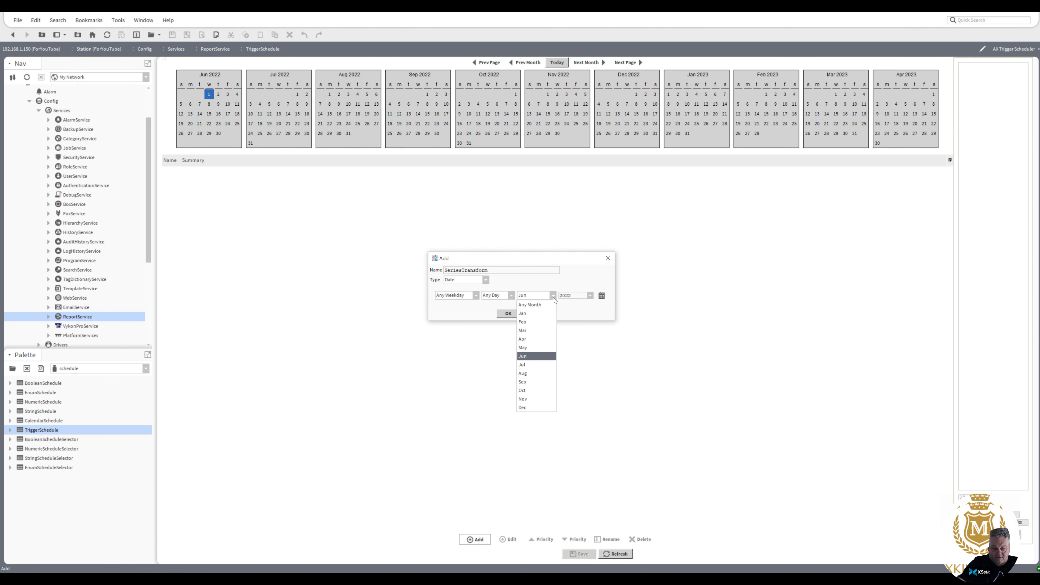
click(548, 306)
click(591, 296)
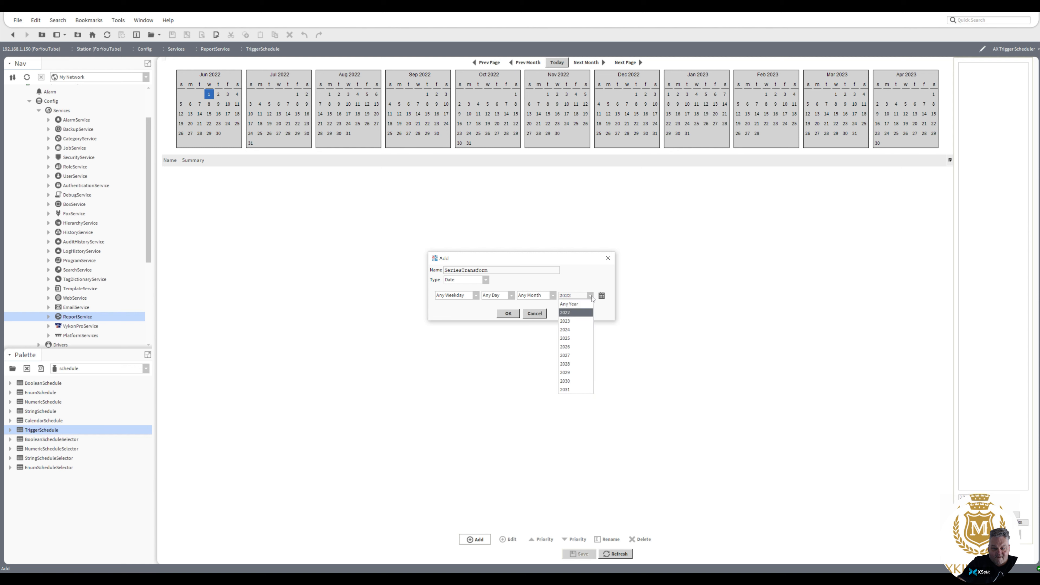
click(588, 306)
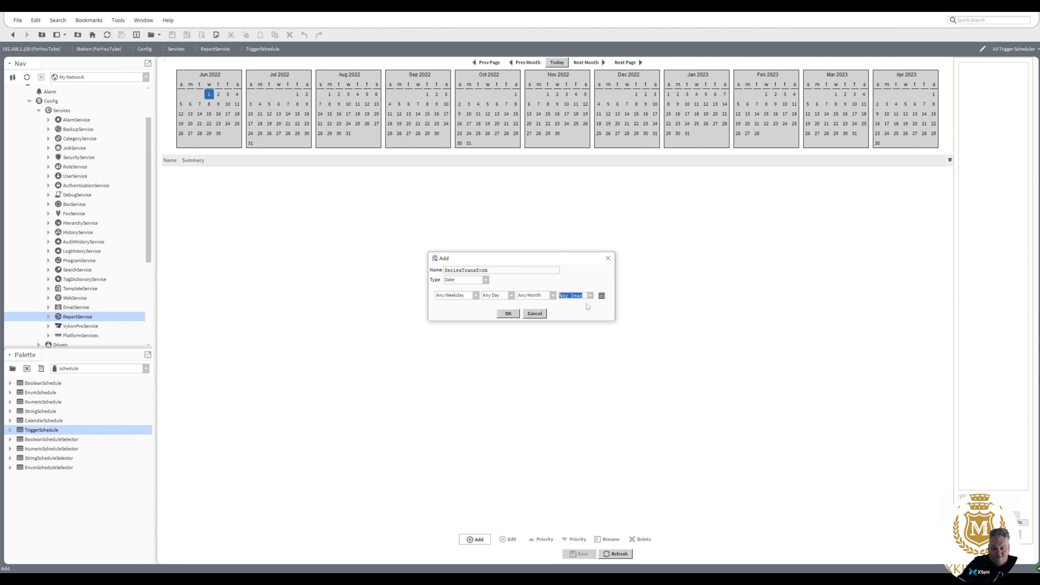
click(512, 315)
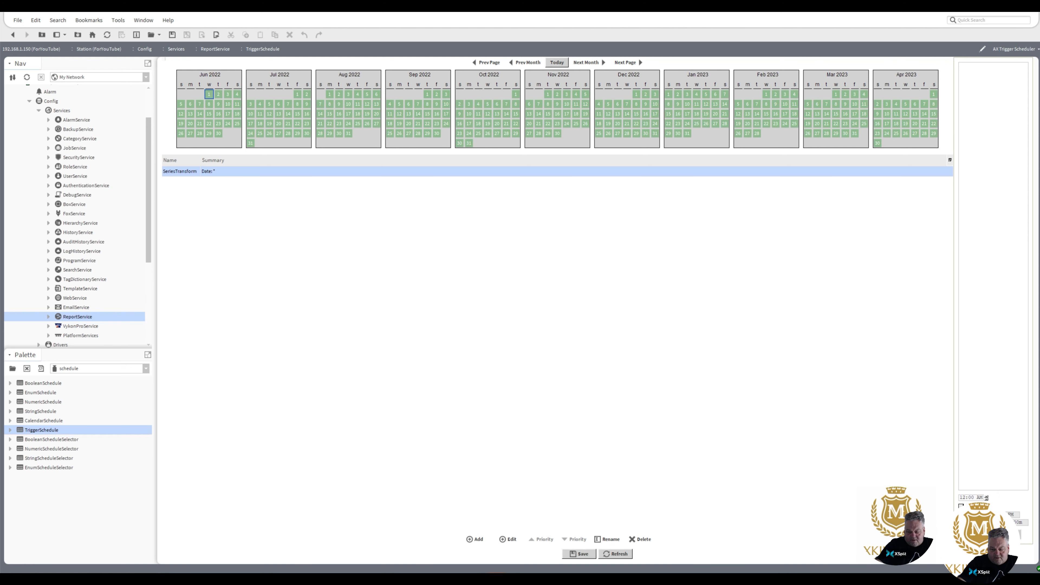
Fill the trigger times hourly from 00h:00m to 23h:00m, save, and return to the wire sheet.
click(962, 507)
click(978, 535)
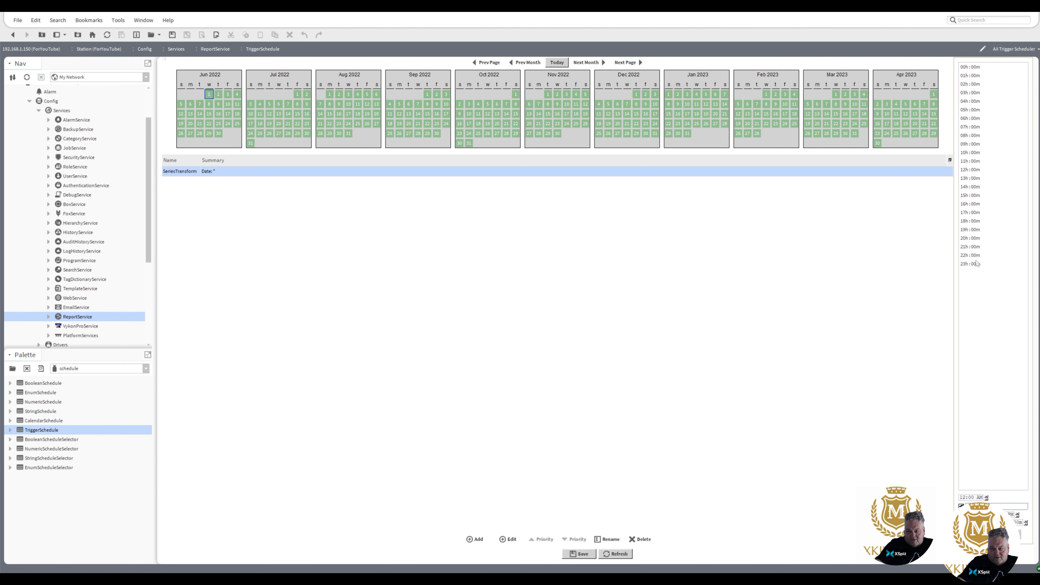
click(585, 555)
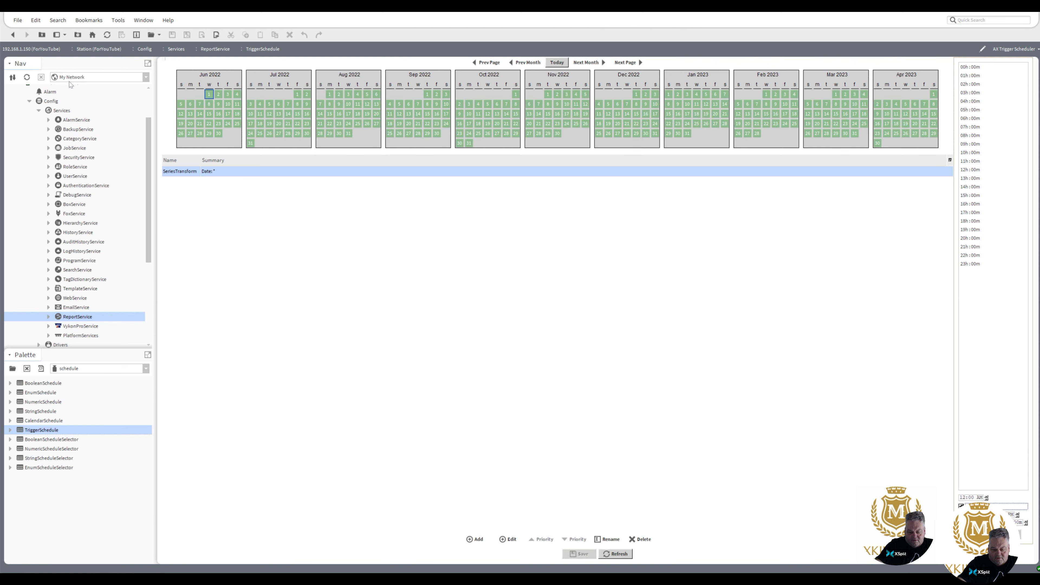
click(12, 34)
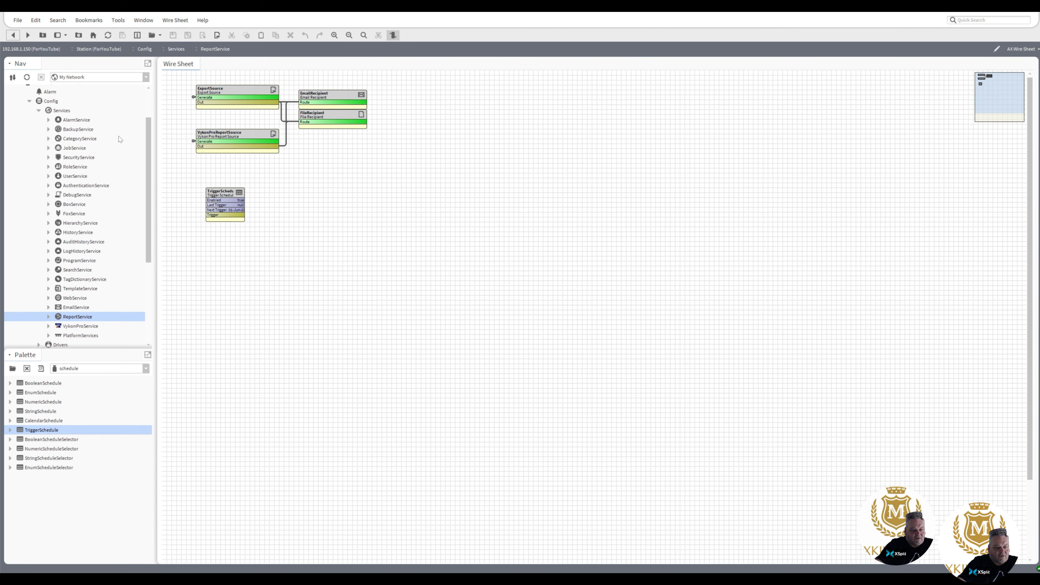
Connect the TriggerSchedule's trigger output to the VykonProReportSource's Generate input.
drag(245, 193, 279, 178)
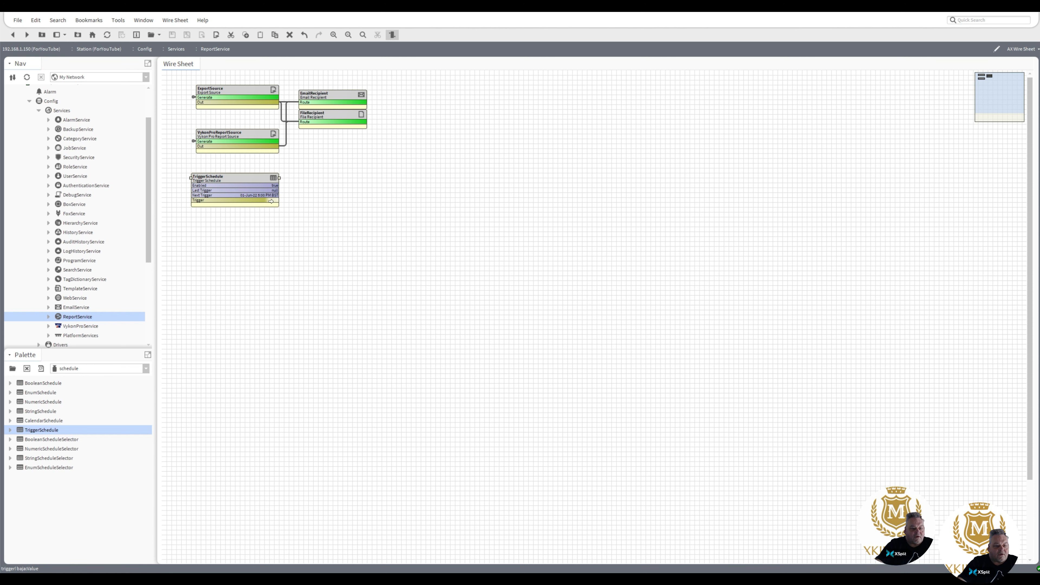
drag(272, 201, 199, 141)
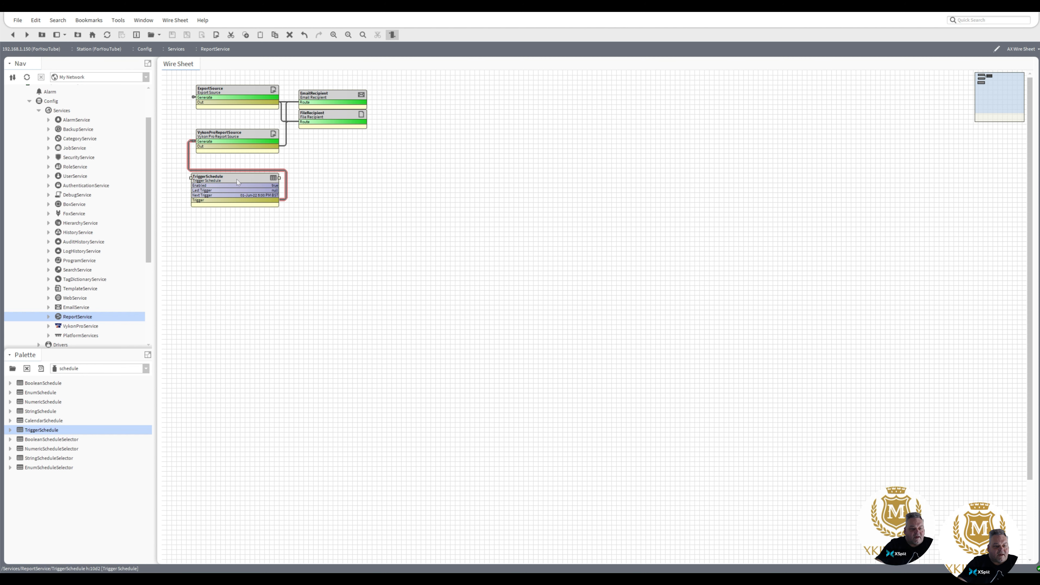
drag(236, 179, 237, 194)
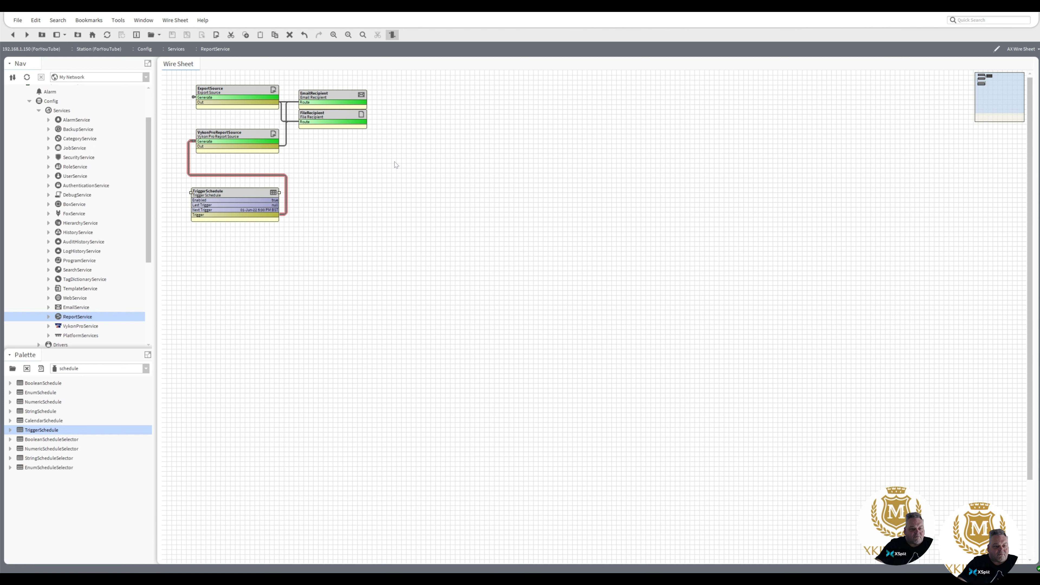
Arrange the five report components in a neat row on the wire sheet.
drag(395, 162, 181, 71)
drag(250, 92, 362, 93)
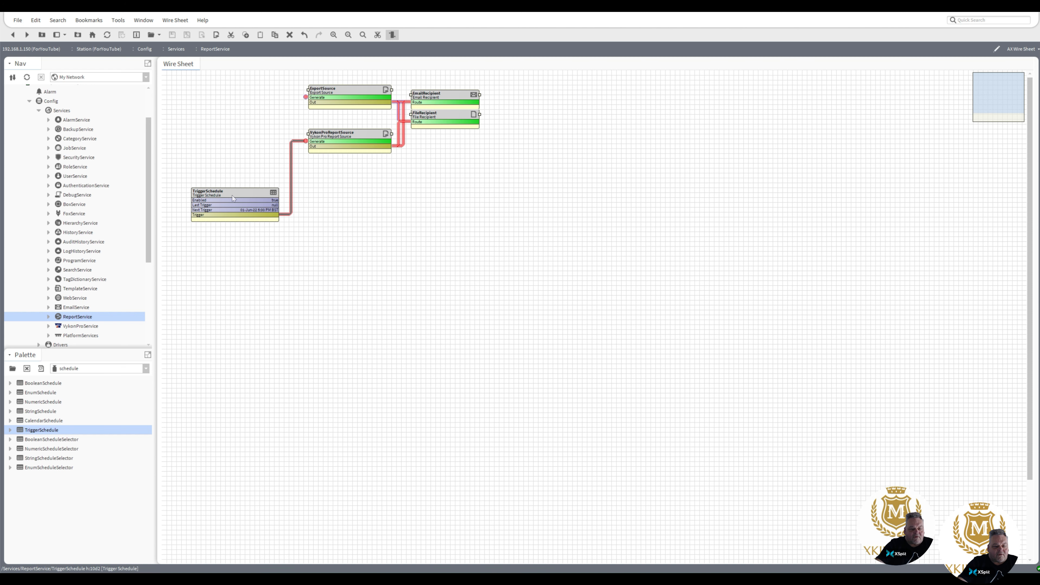
drag(232, 195, 232, 123)
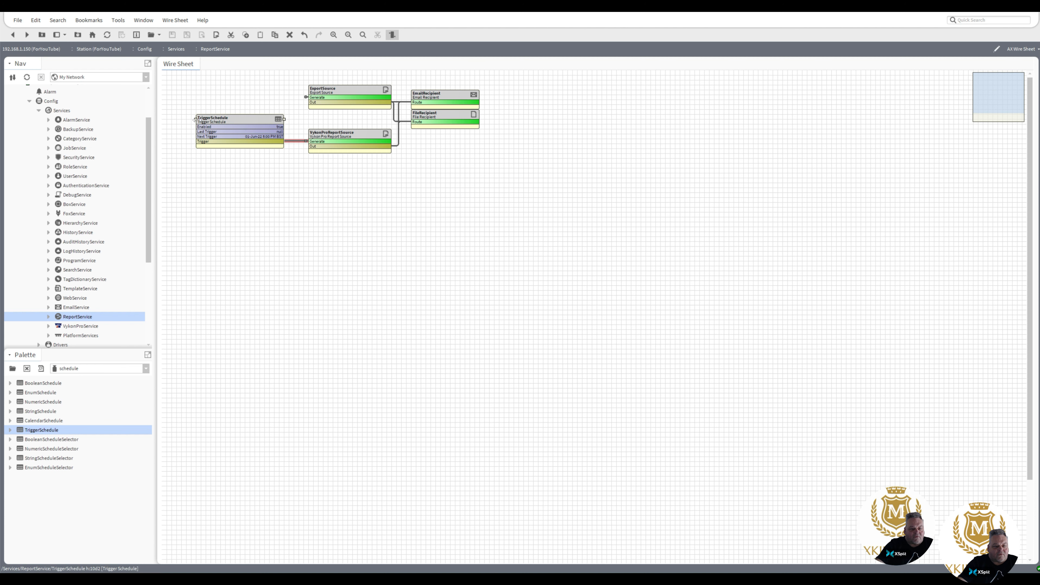
drag(195, 119, 259, 118)
drag(511, 201, 165, 77)
drag(334, 93, 295, 94)
click(281, 186)
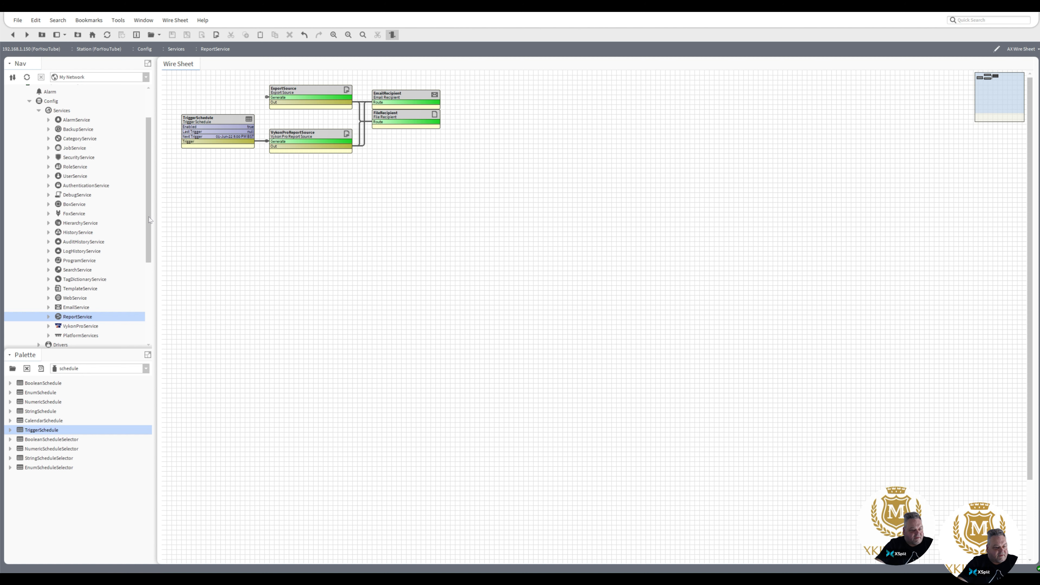
mouse_move(148, 218)
mouse_down()
mouse_move(148, 229)
mouse_move(149, 219)
mouse_up()
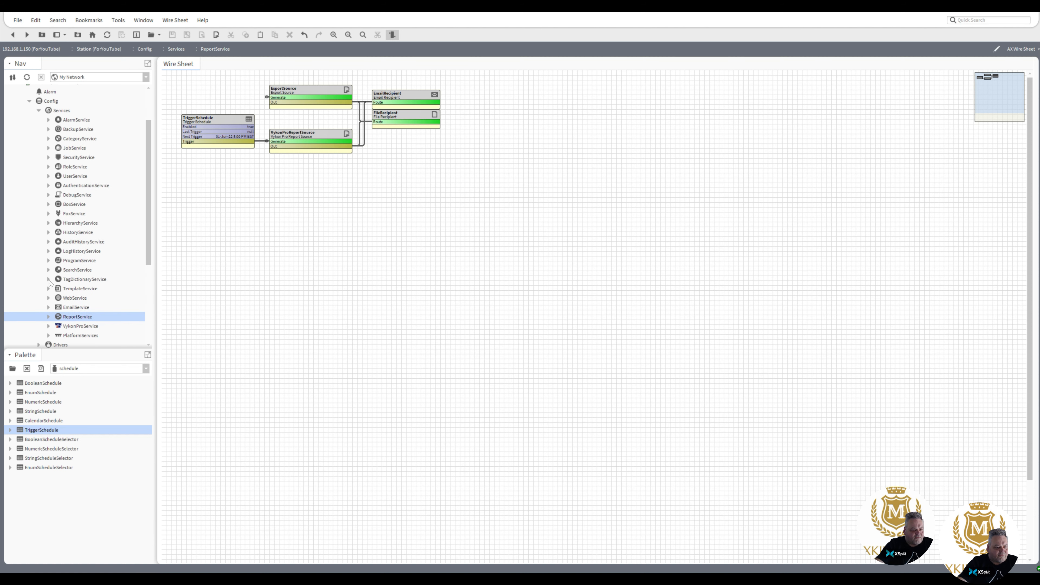
Check the EmailService OutgoingAccount settings, then open the emailed Fan Coils.csv attachment in Excel.
click(49, 307)
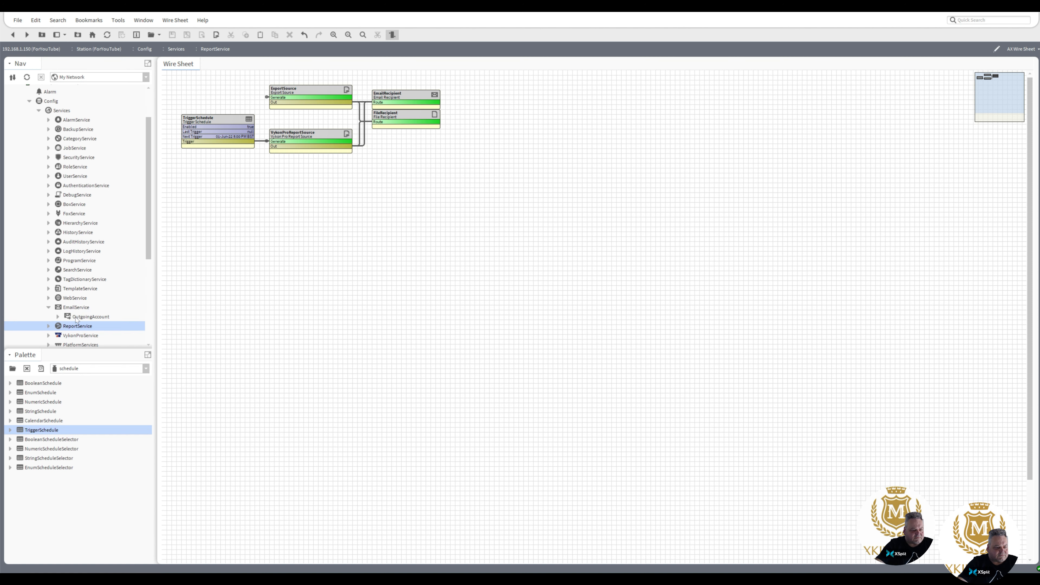
double_click(88, 317)
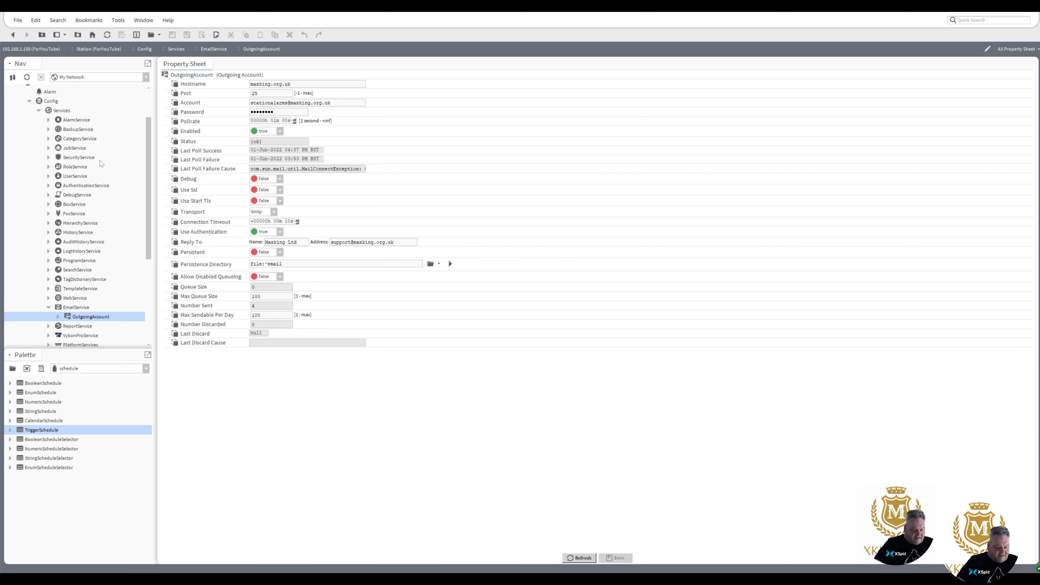
click(13, 35)
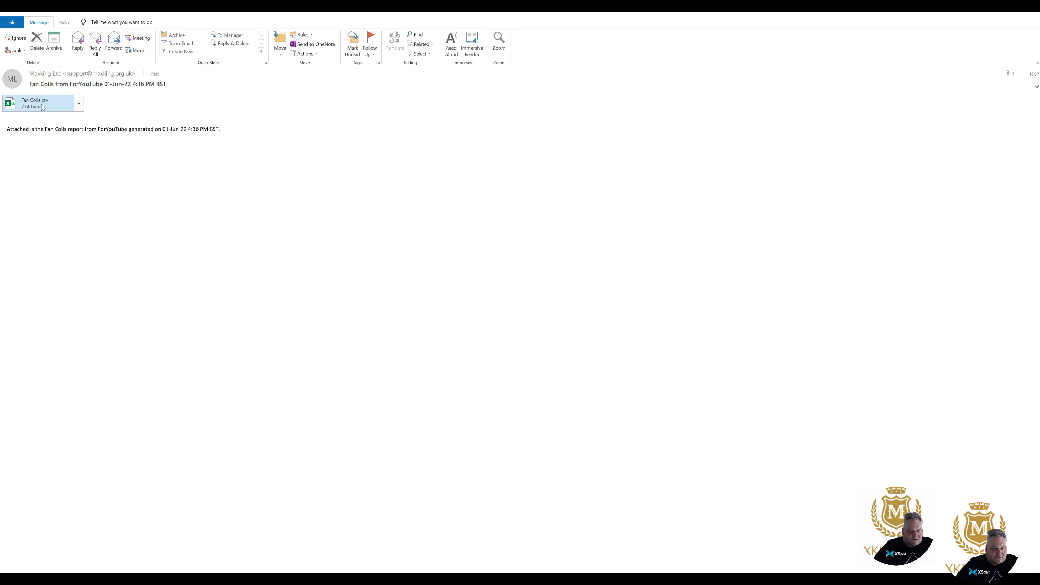
double_click(32, 107)
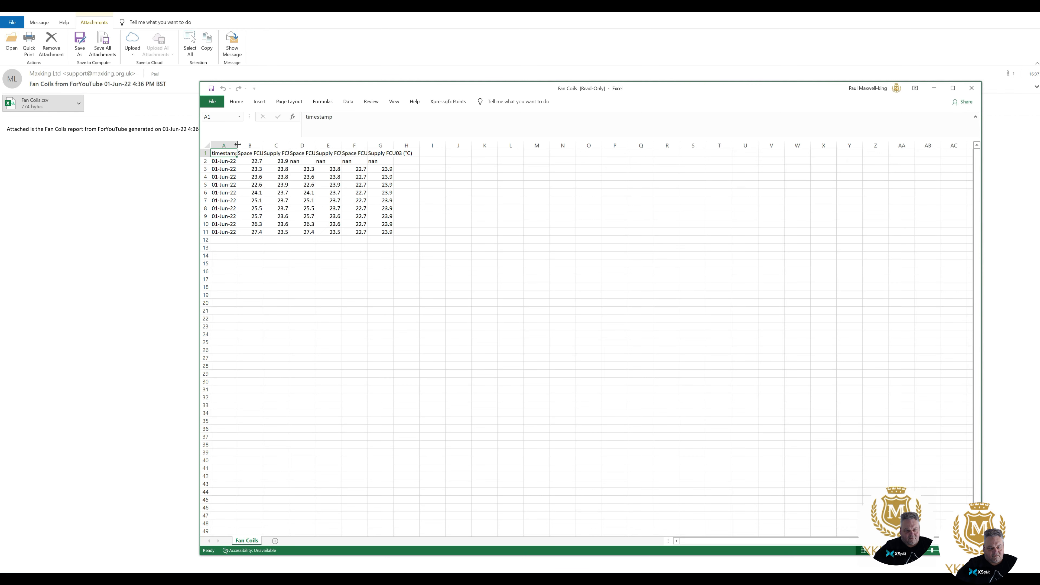
Fit column A to the full timestamps and shrink the Excel window around the 10 FCU rows.
drag(237, 146, 626, 142)
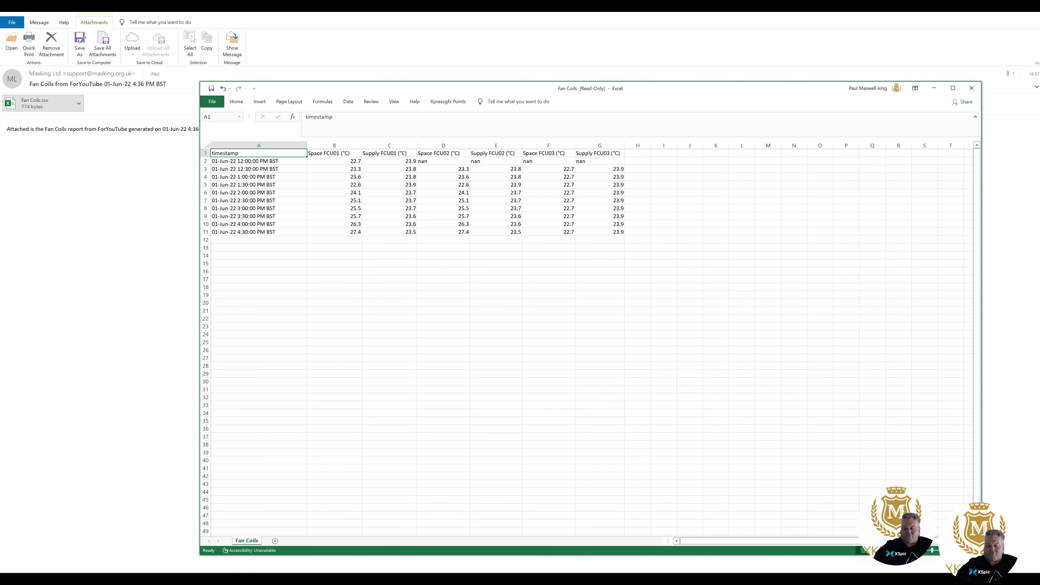
drag(982, 555, 658, 331)
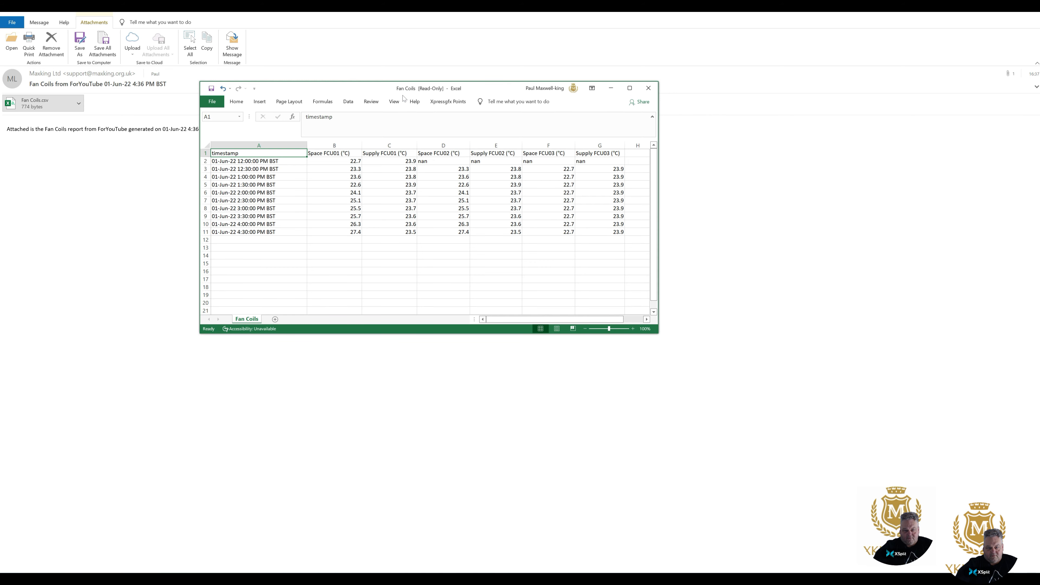
drag(306, 145, 293, 144)
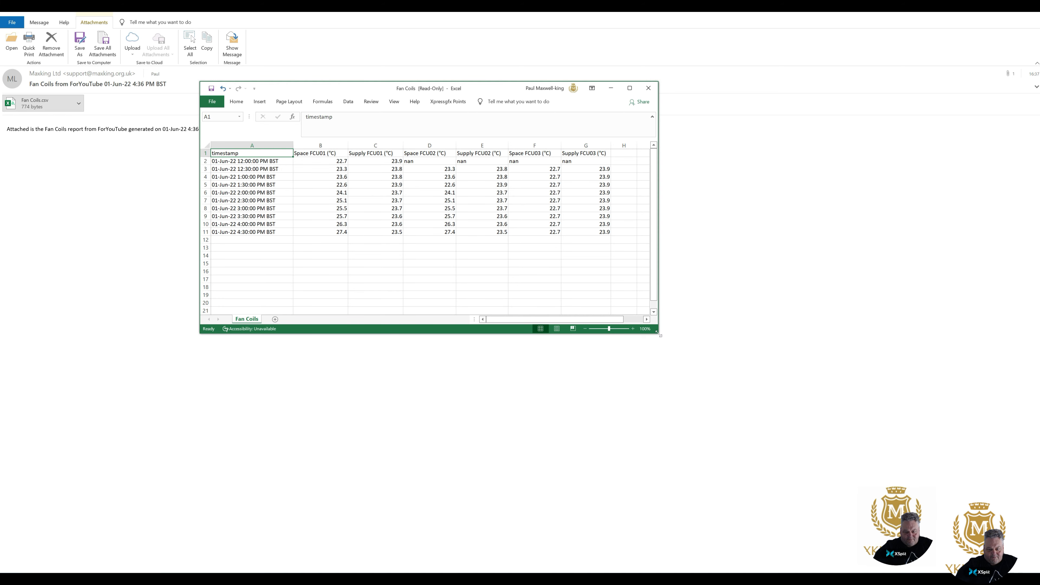
drag(658, 333, 658, 302)
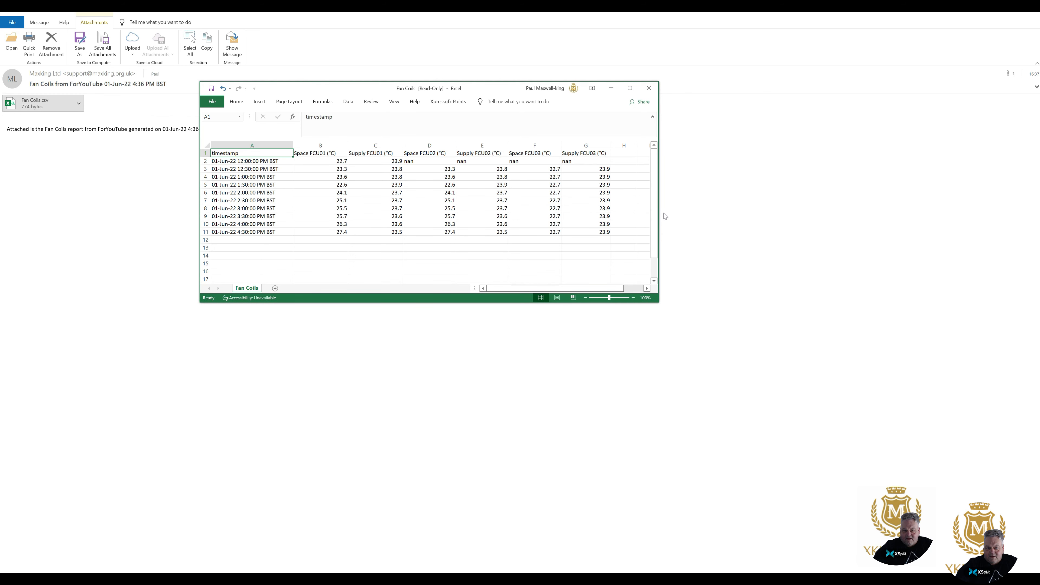